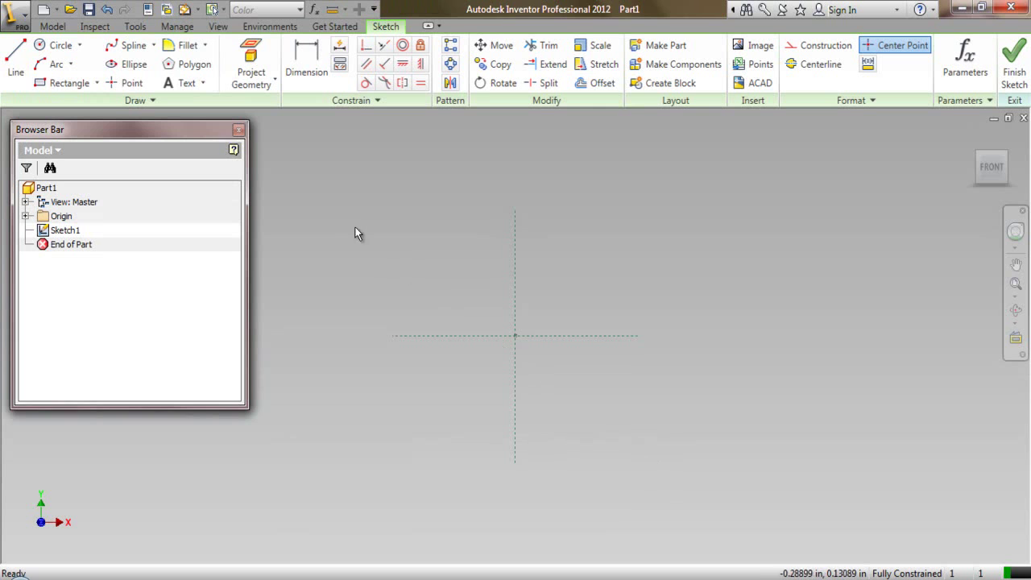
Step: Sketch a two-point rectangle around the origin, about 0.52 in tall
click(66, 82)
click(422, 276)
click(648, 395)
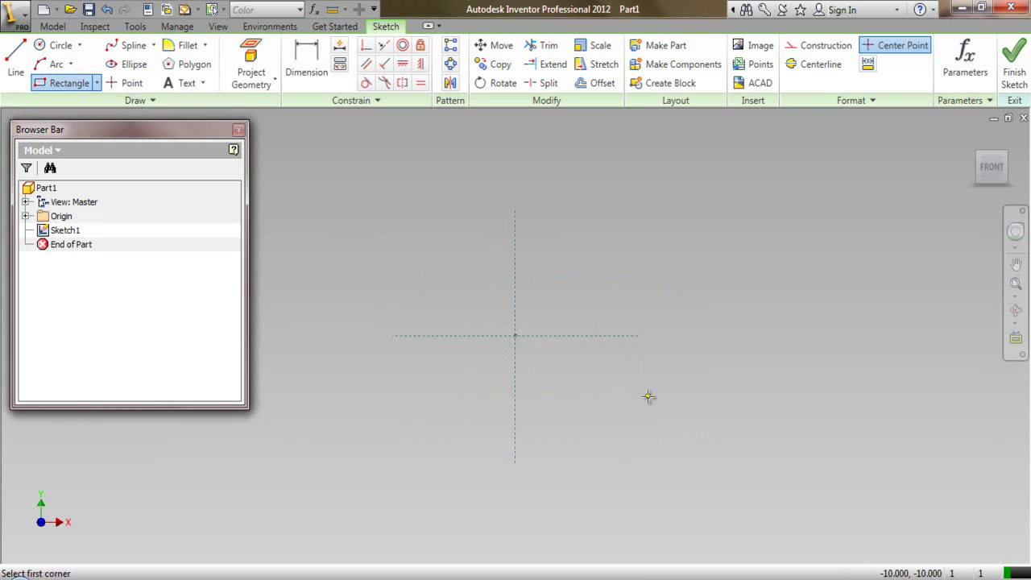
Step: Constrain the midpoint of the rectangle's left edge to be coincident with the horizontal axis
click(365, 47)
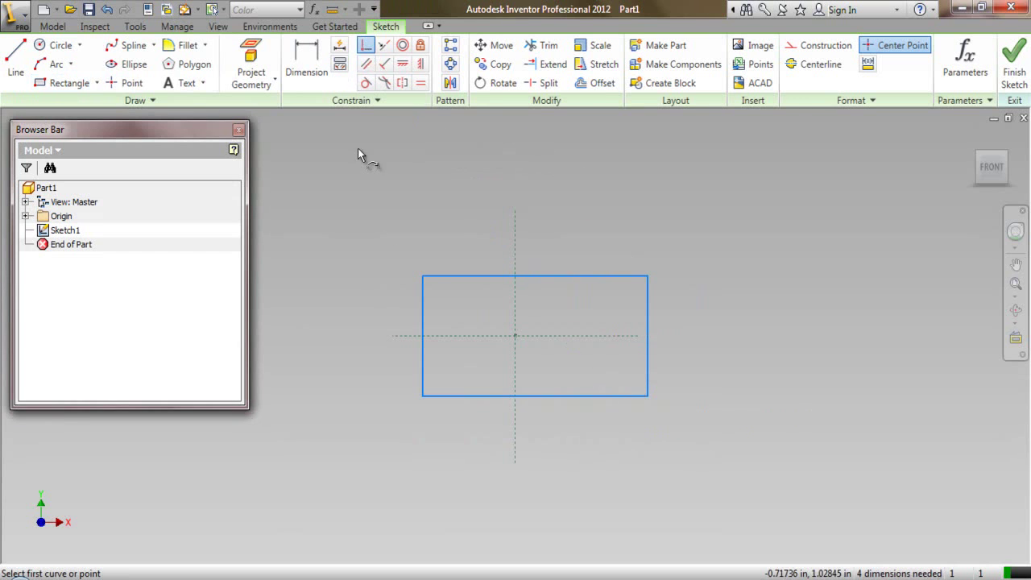
click(423, 337)
click(410, 337)
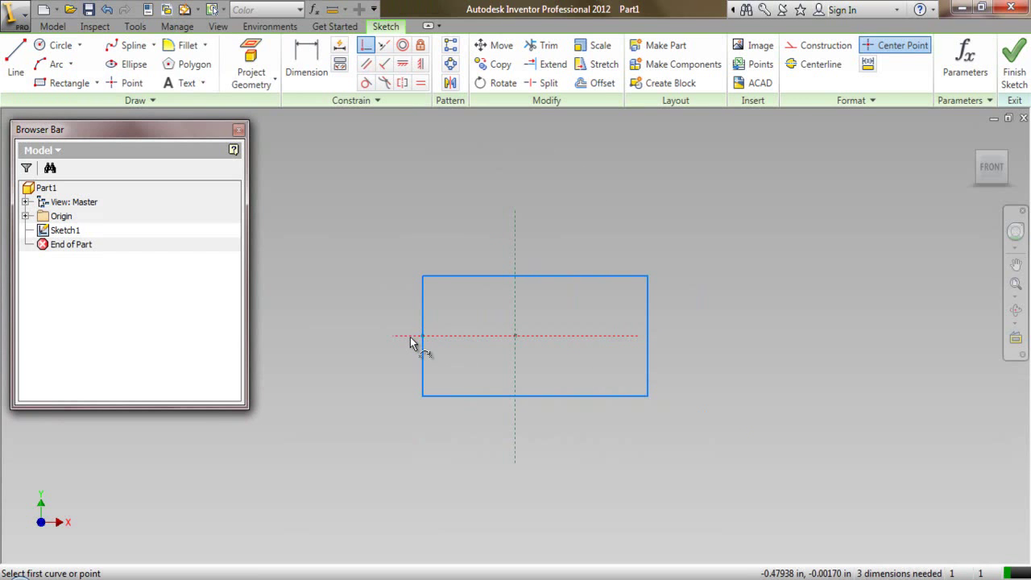
right_click(427, 217)
click(368, 218)
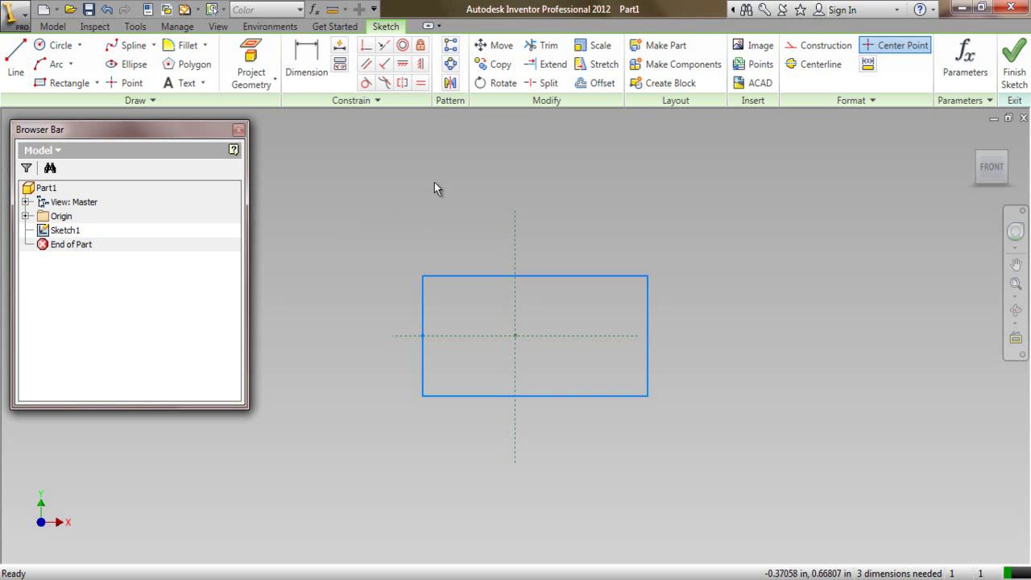
Step: Dimension the rectangle's right edge and set its height to 1 in
click(307, 58)
click(646, 316)
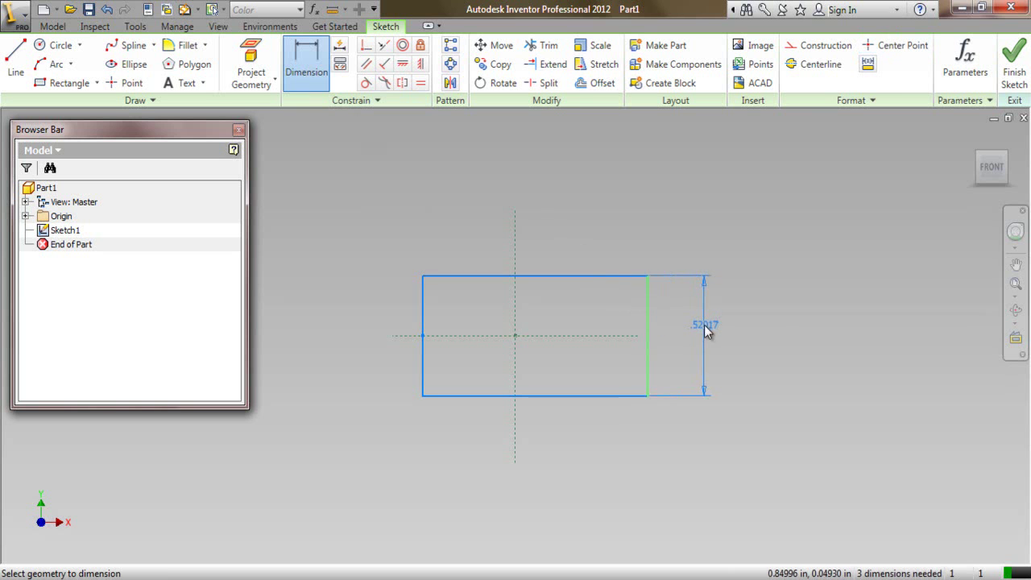
click(705, 327)
text(1)
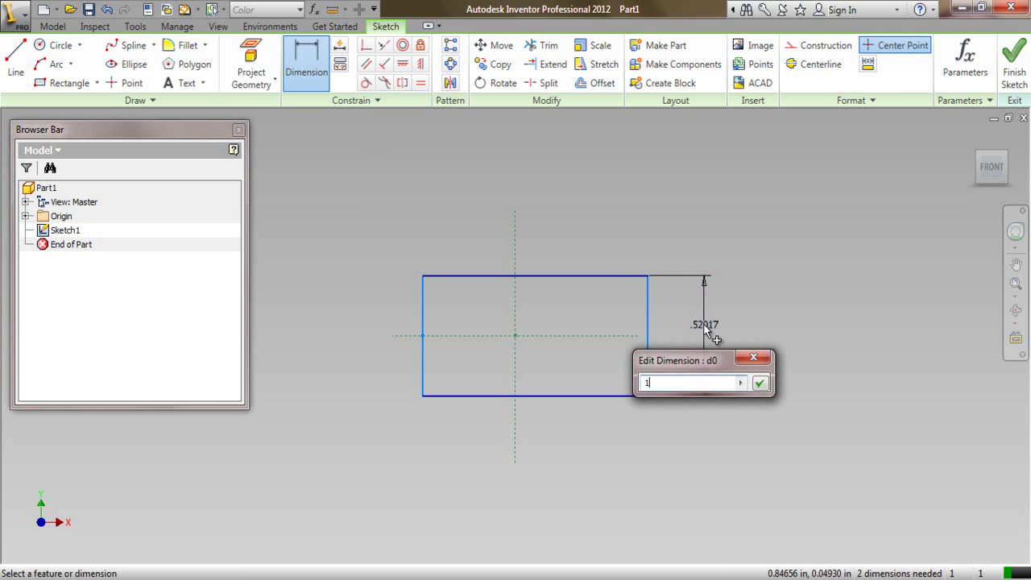
click(760, 382)
Step: Dimension the distance between the vertical axis and the rectangle's left edge as 6.34375 in
click(516, 289)
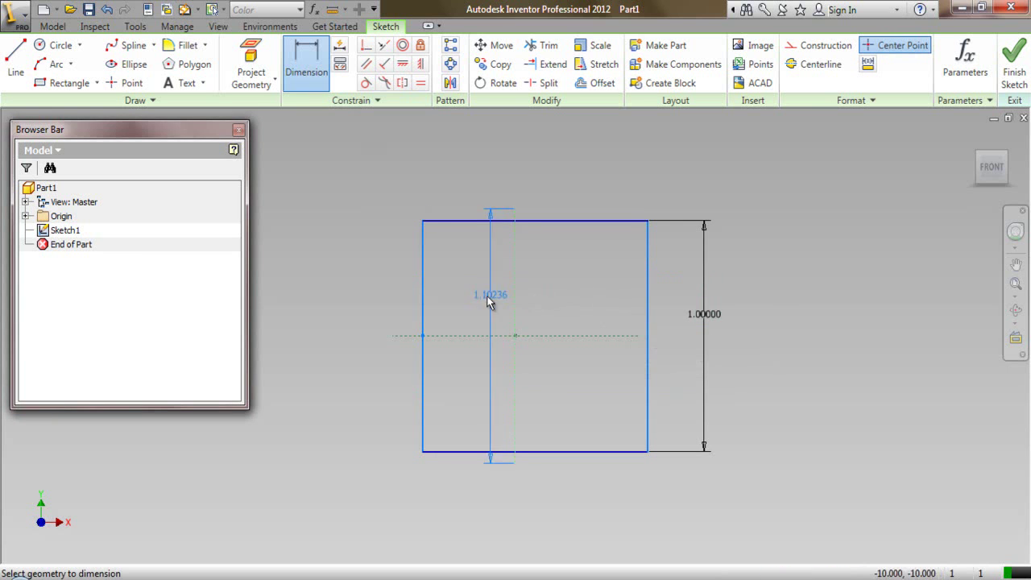
click(423, 306)
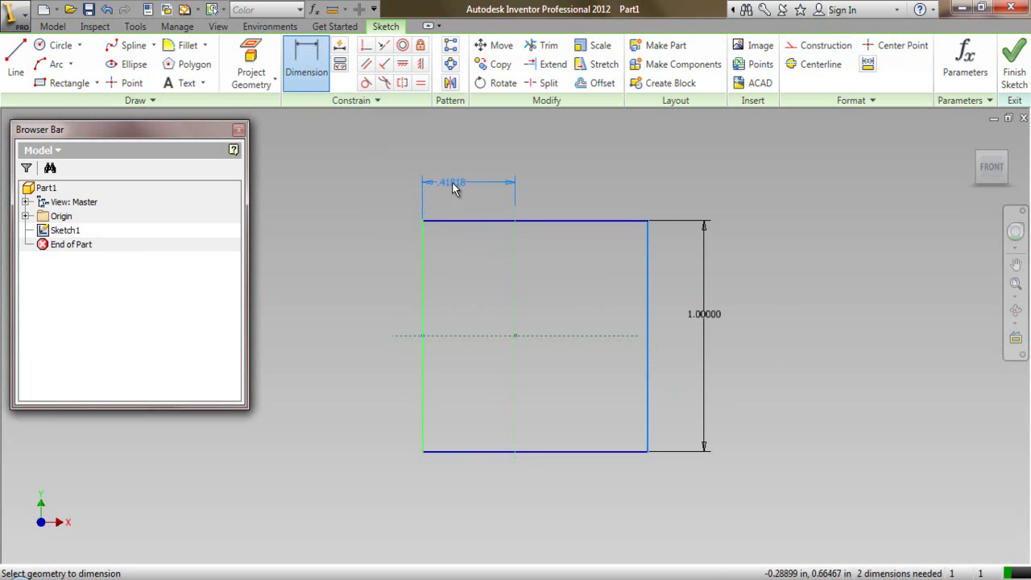
click(454, 185)
text(6.)
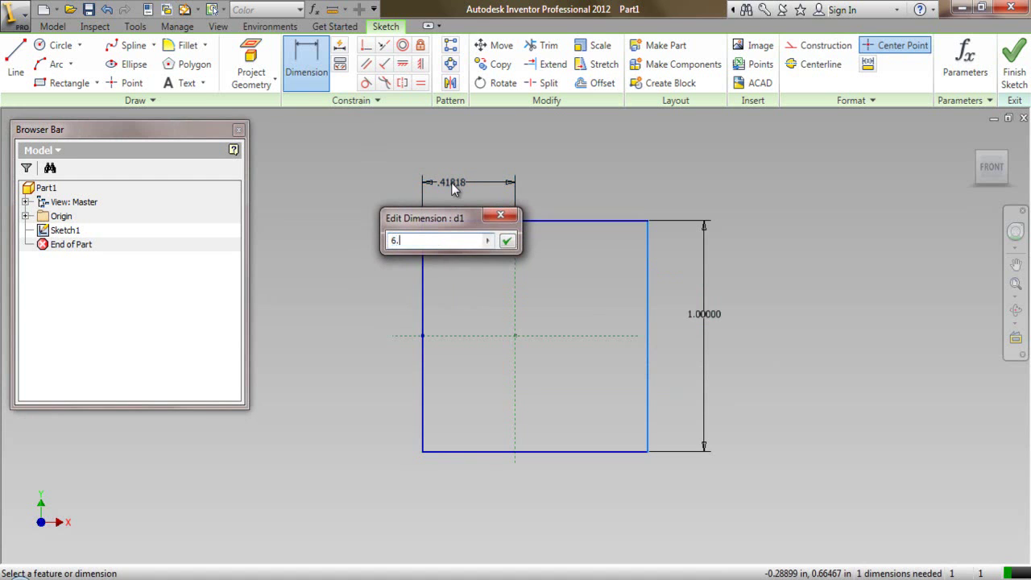
text(34375)
click(507, 242)
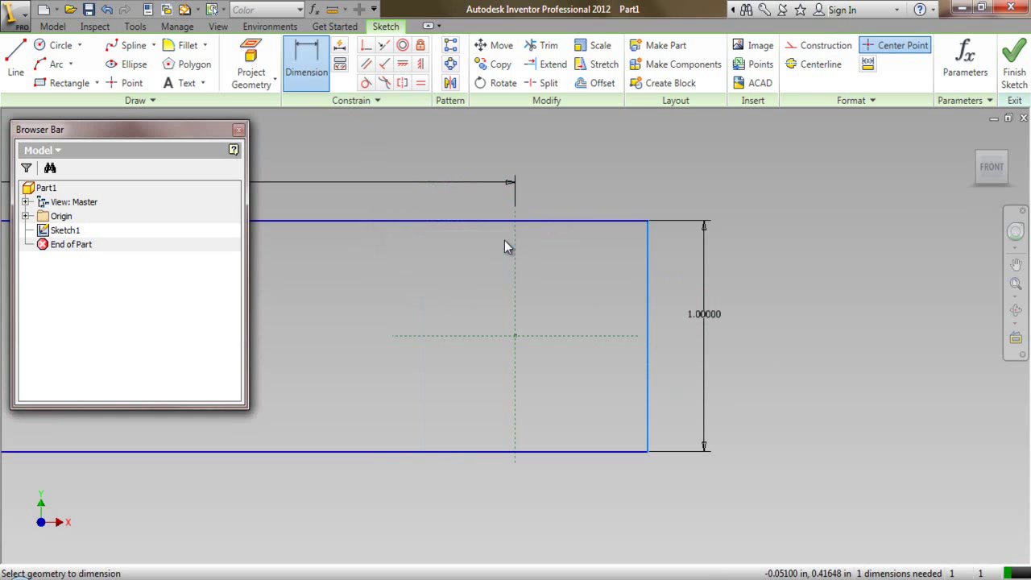
Step: Dimension the rectangle's overall length below it and set it to 12.6875 in
click(649, 295)
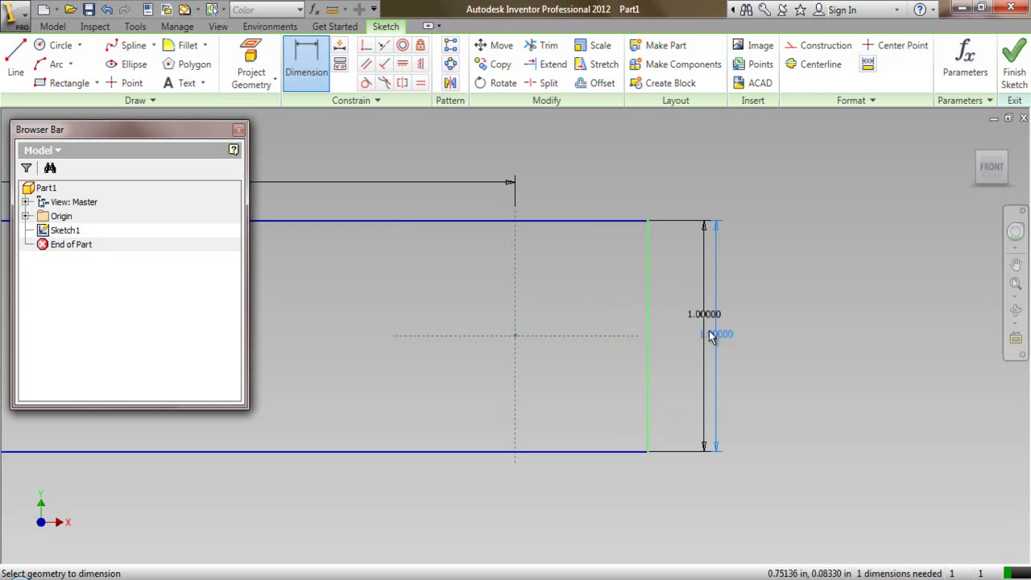
scroll(748, 352, down, 5)
click(411, 345)
scroll(516, 395, up, 5)
click(535, 413)
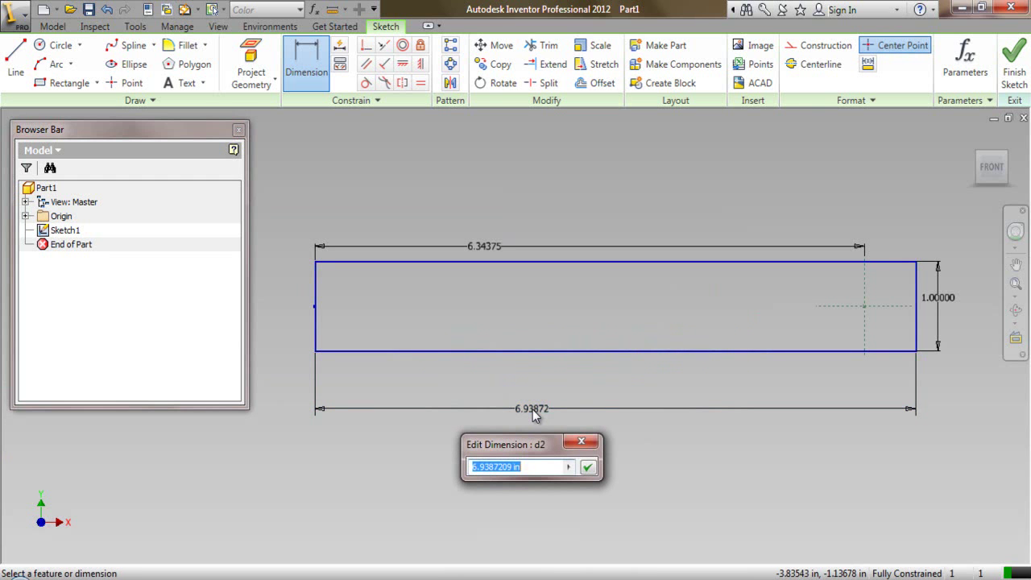
text(12.6875)
key(Return)
scroll(370, 394, down, 4)
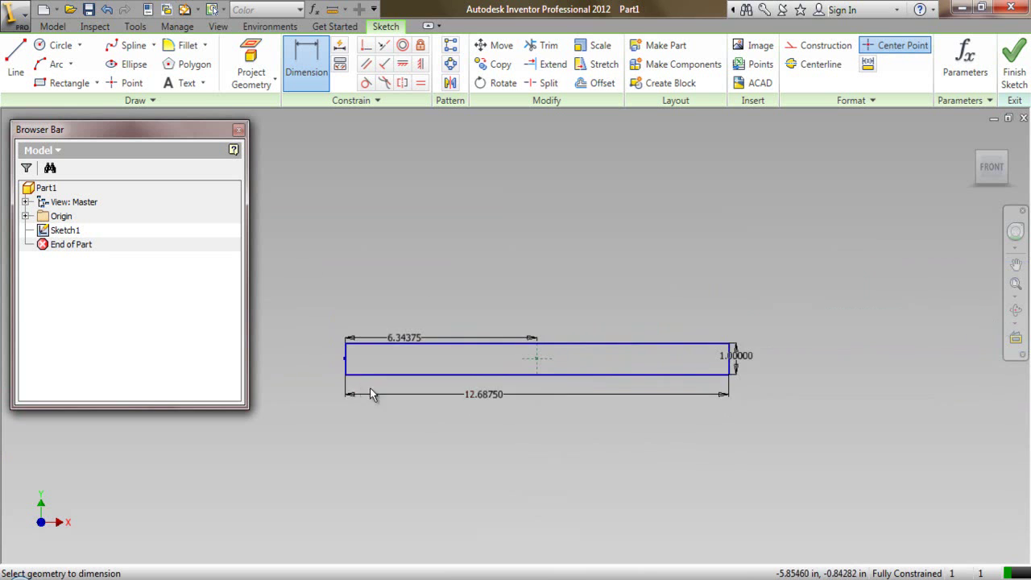
scroll(702, 358, up, 5)
right_click(630, 258)
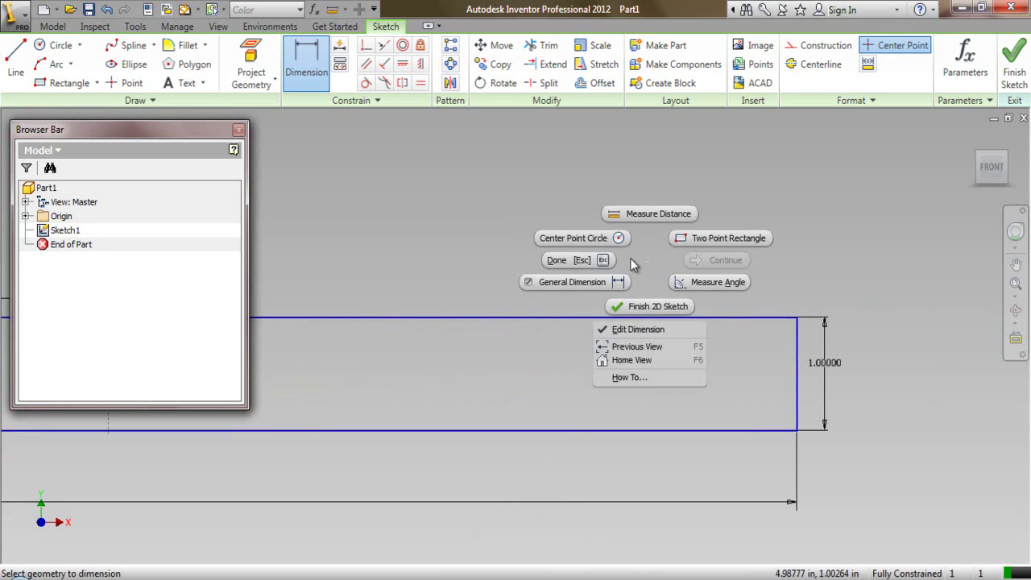
click(588, 266)
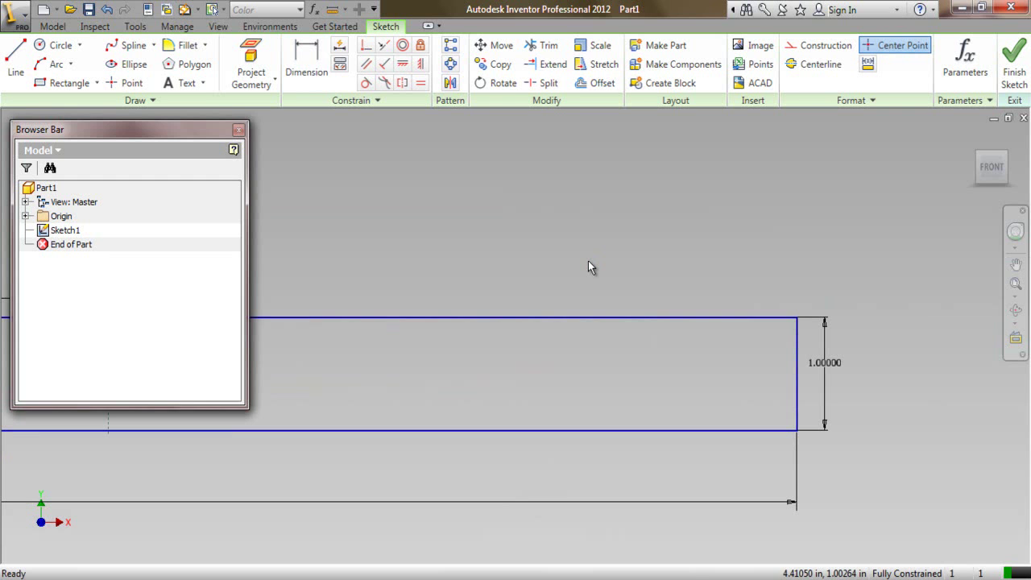
Step: Draw a three-point arc bulging outward between the two right corners of the rectangle, with a radius of .76042 in
click(56, 64)
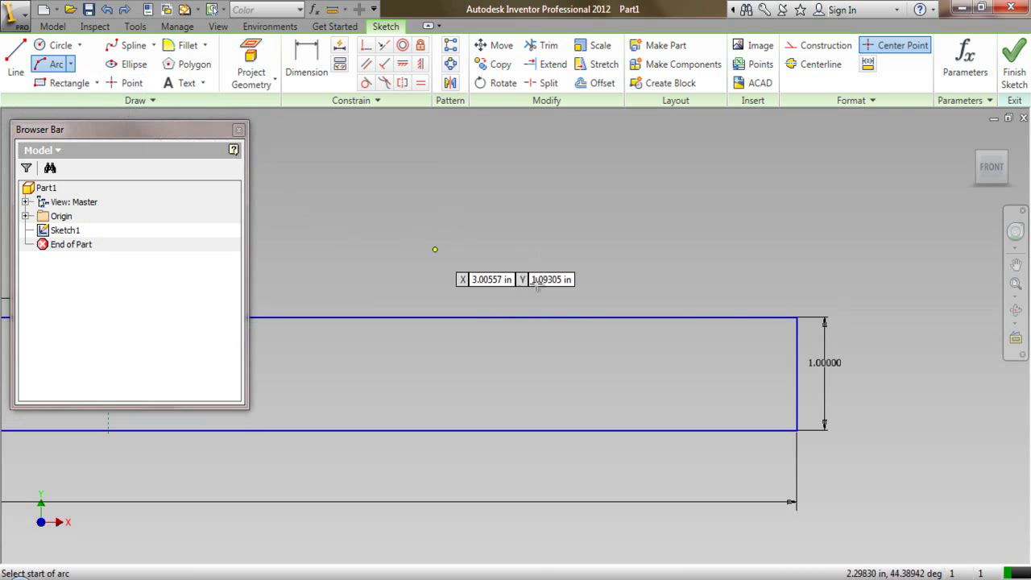
click(797, 318)
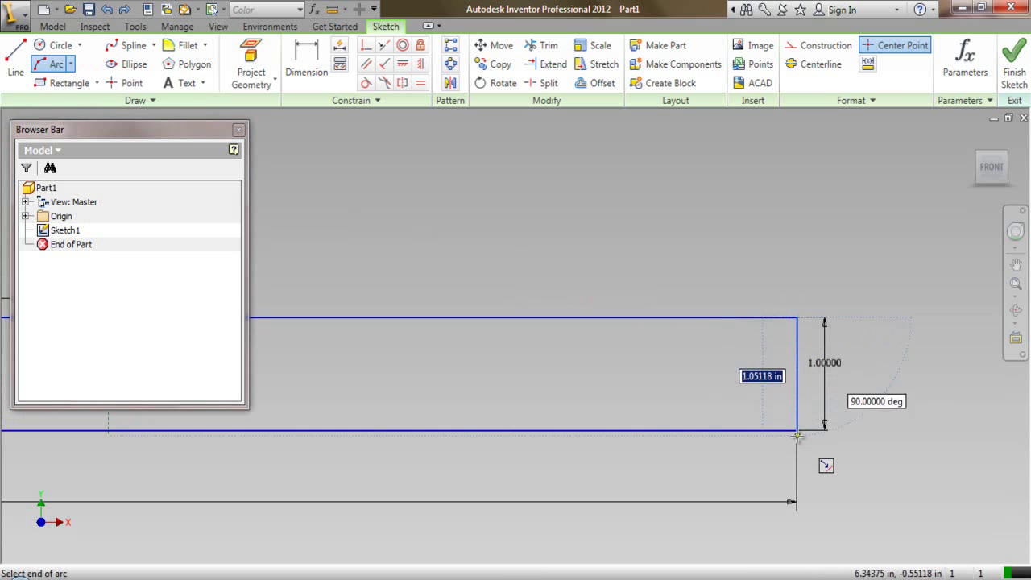
click(798, 432)
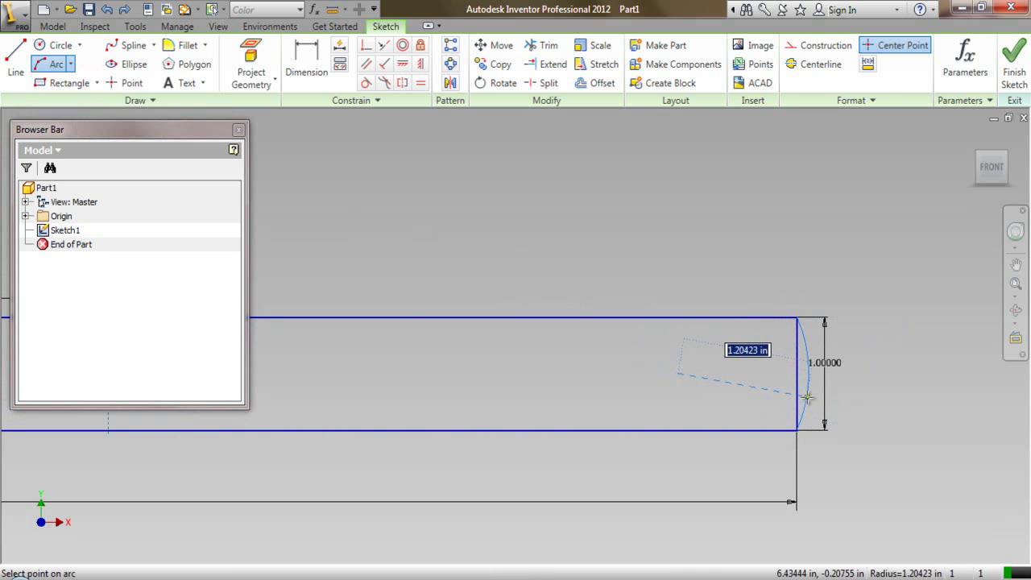
text(.76042)
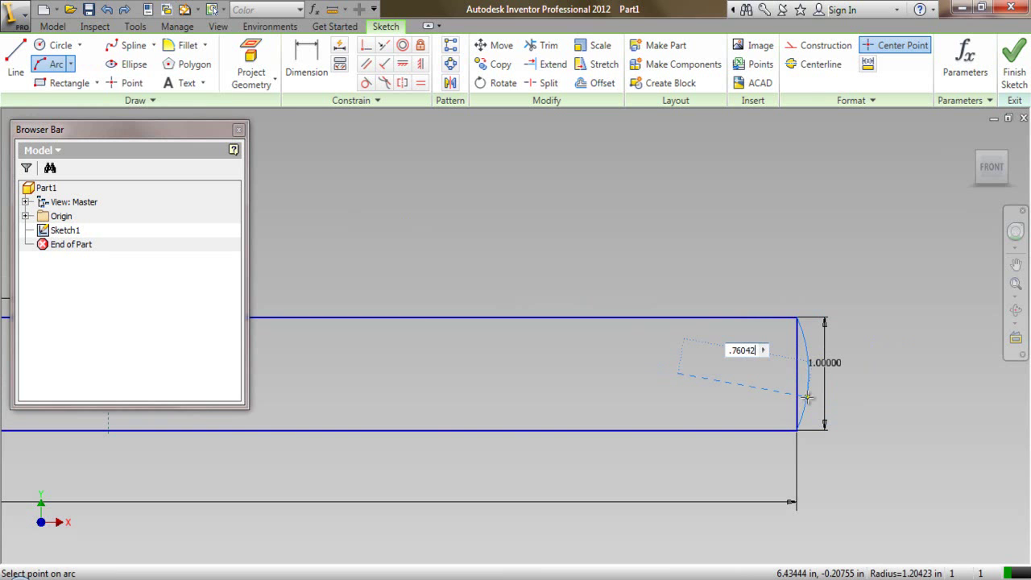
key(Return)
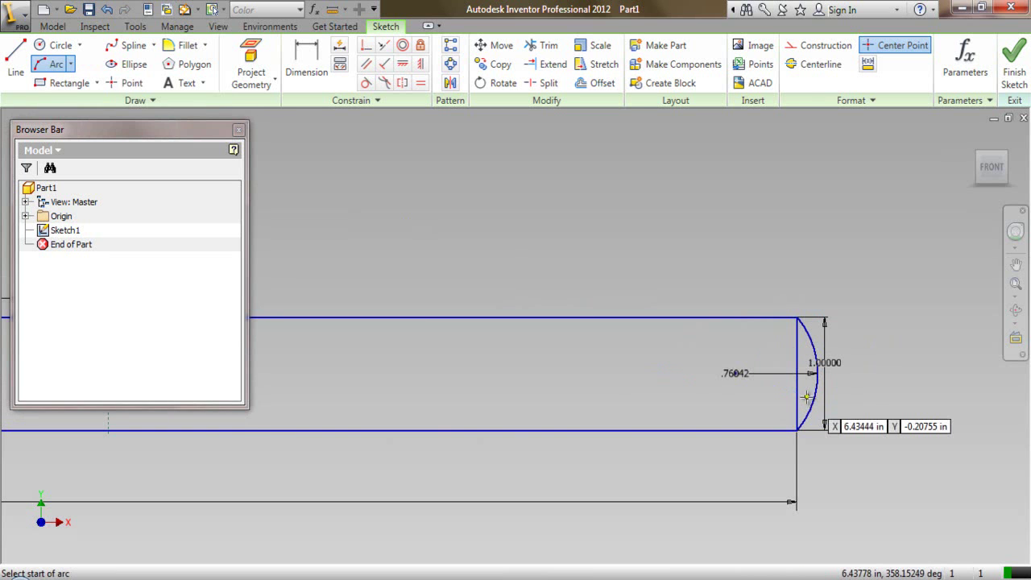
right_click(682, 231)
click(630, 235)
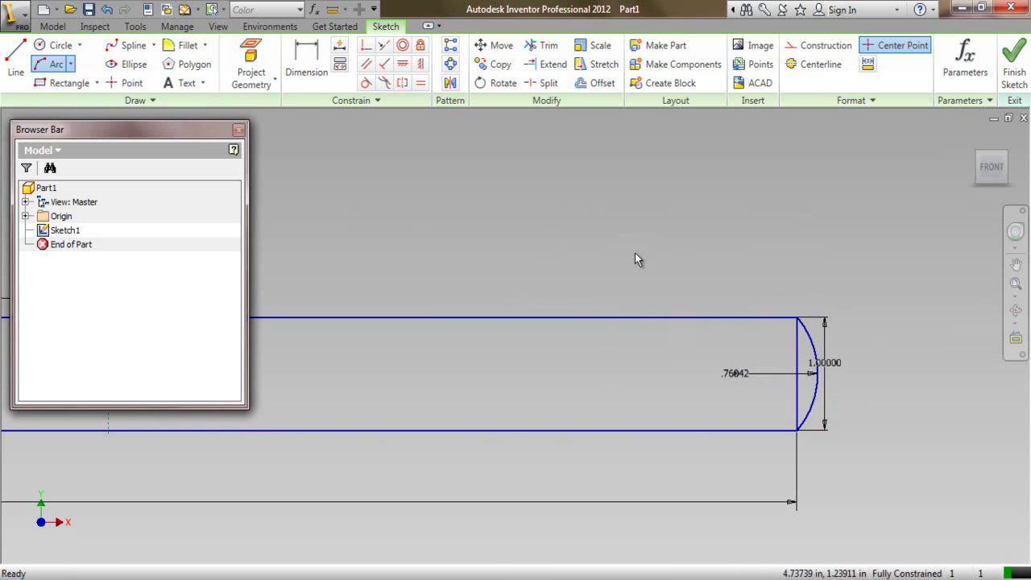
Step: Convert the rectangle's straight right edge to construction geometry
click(799, 346)
click(816, 48)
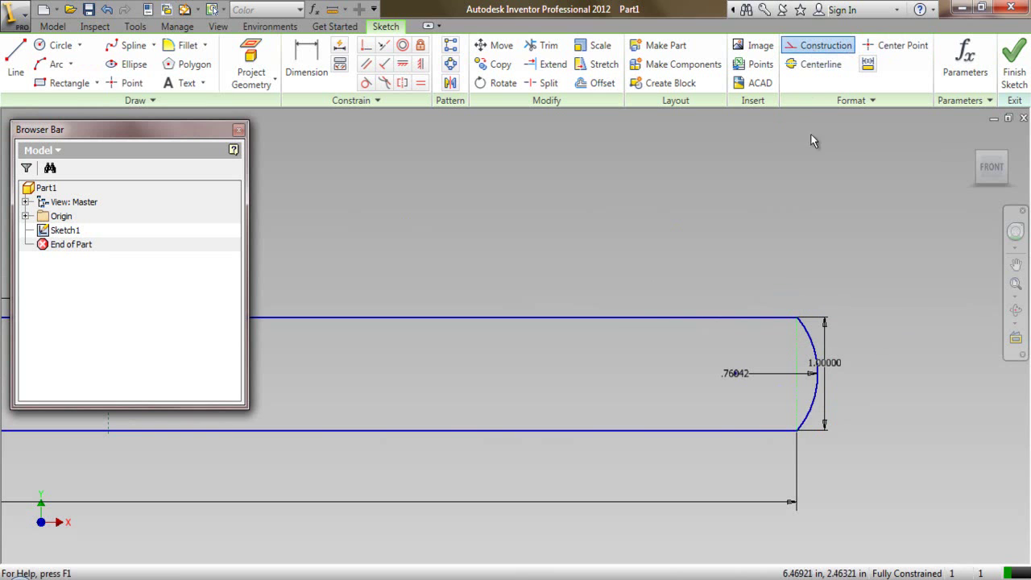
click(812, 179)
Step: Draw a .25 in diameter circle on the horizontal centre axis near the rectangle's right end
click(59, 45)
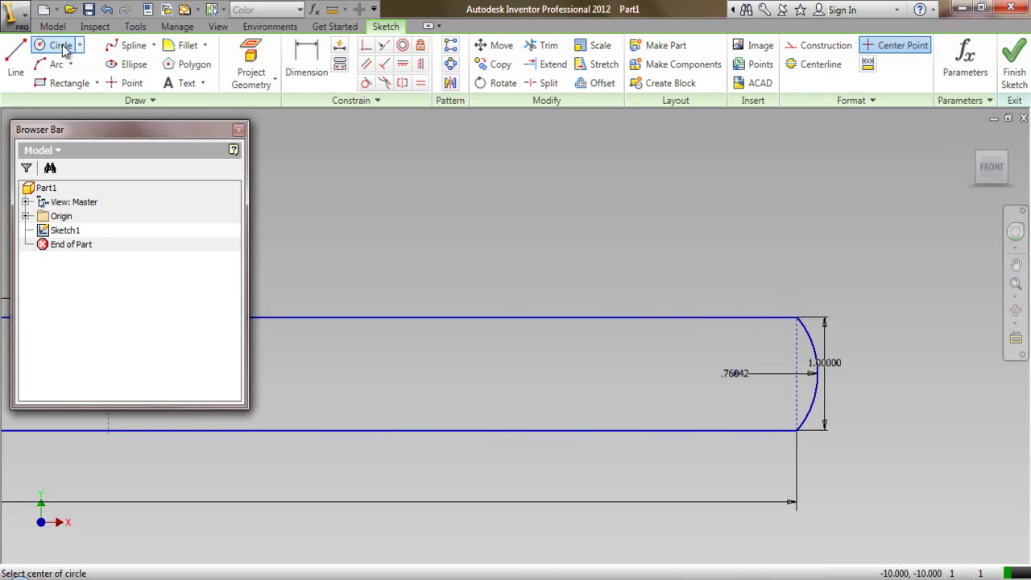
click(677, 373)
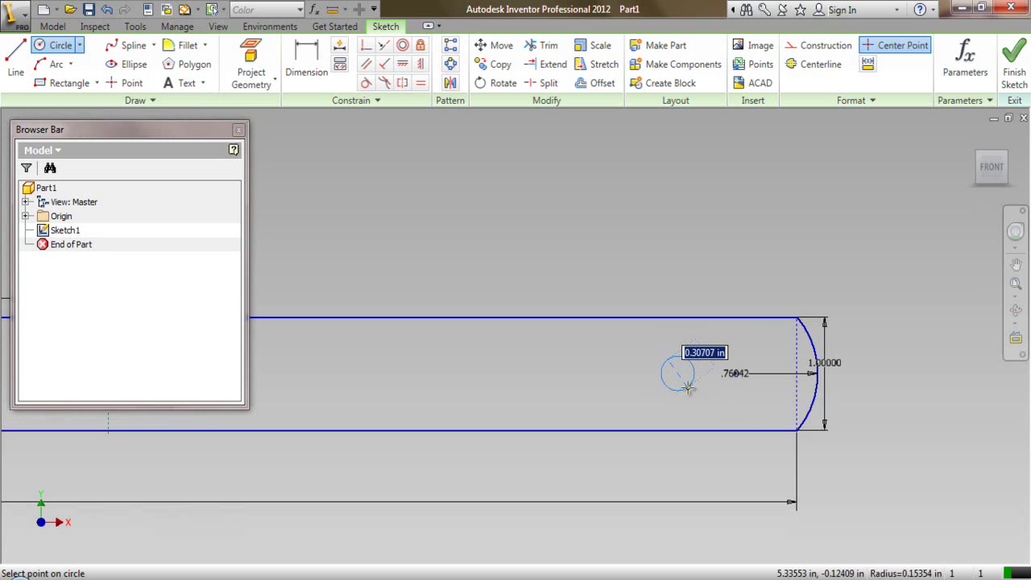
text(.1)
text(25)
key(Return)
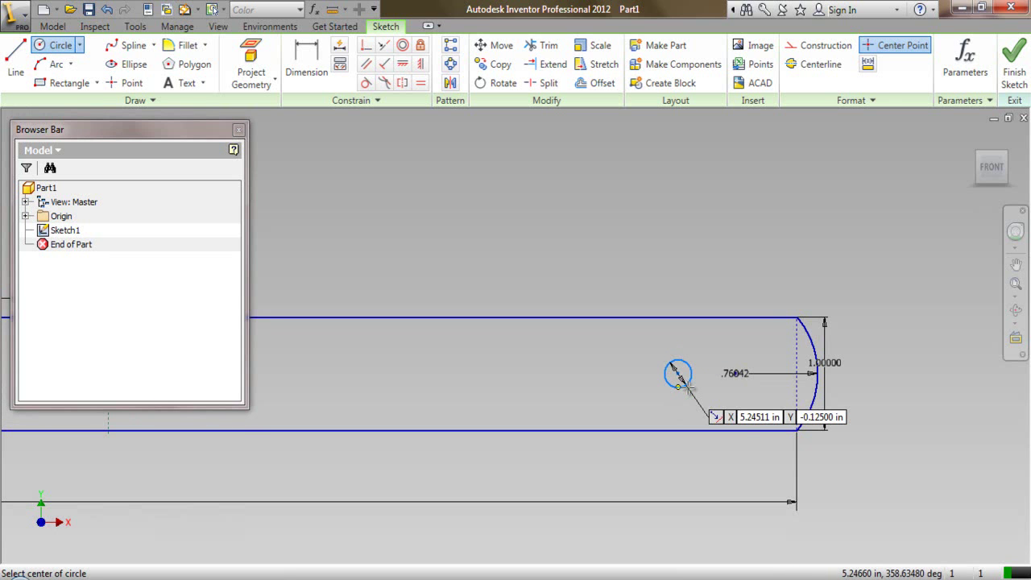
Step: Dimension the circle's centre .1875 in from the right construction edge
right_click(640, 269)
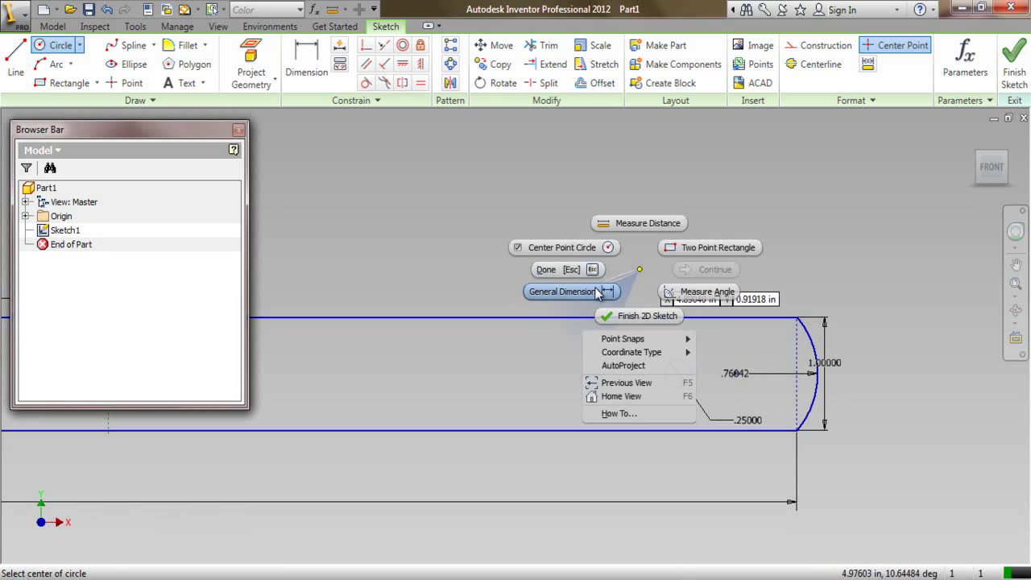
click(590, 295)
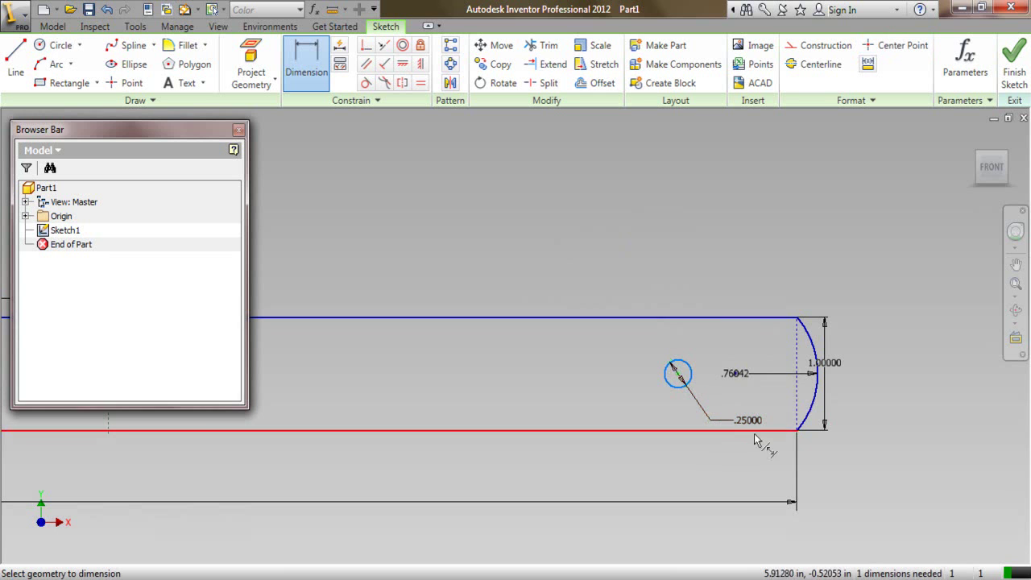
click(796, 405)
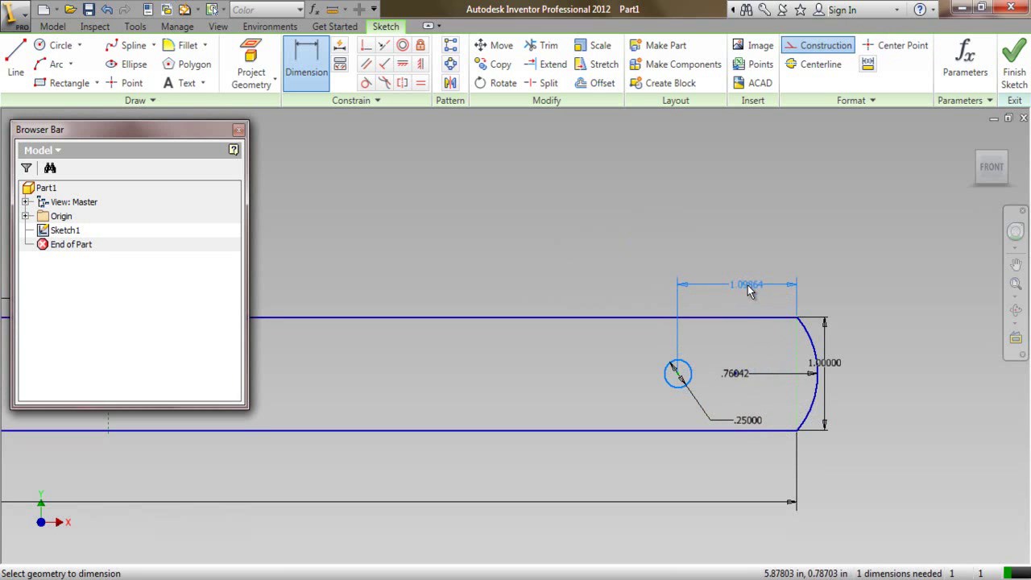
click(749, 290)
text(.)
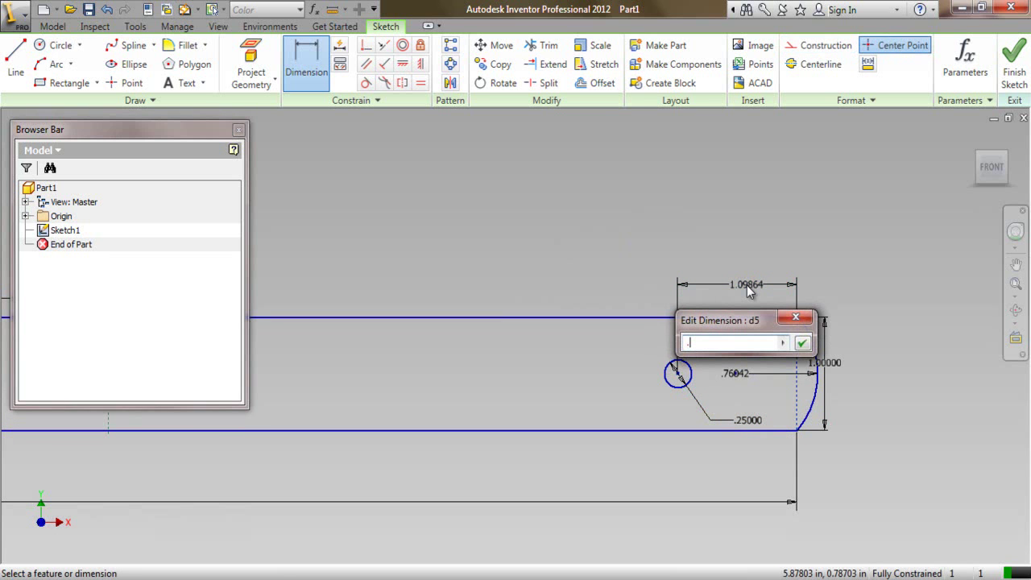
text(1875)
key(Return)
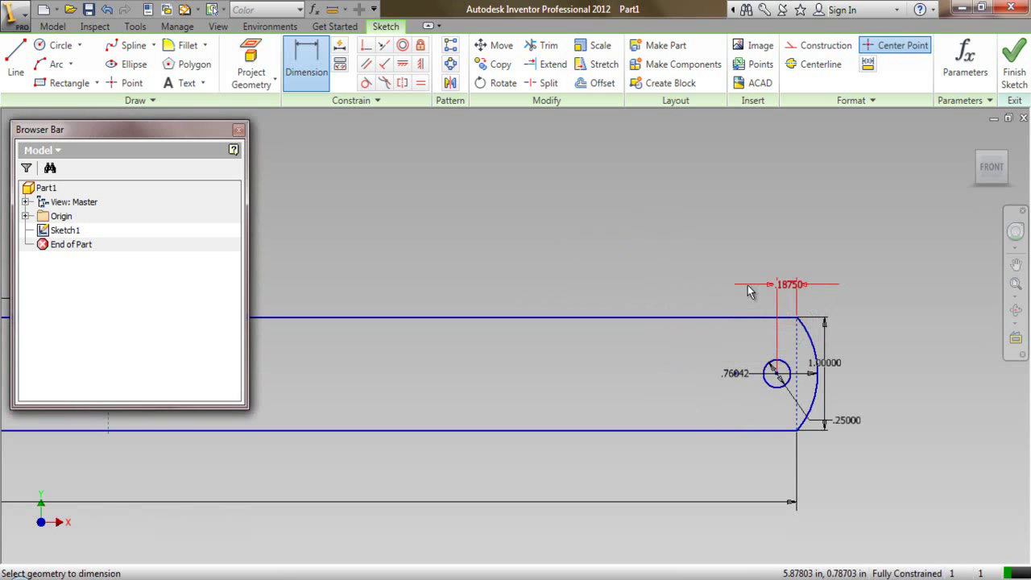
right_click(683, 234)
click(636, 235)
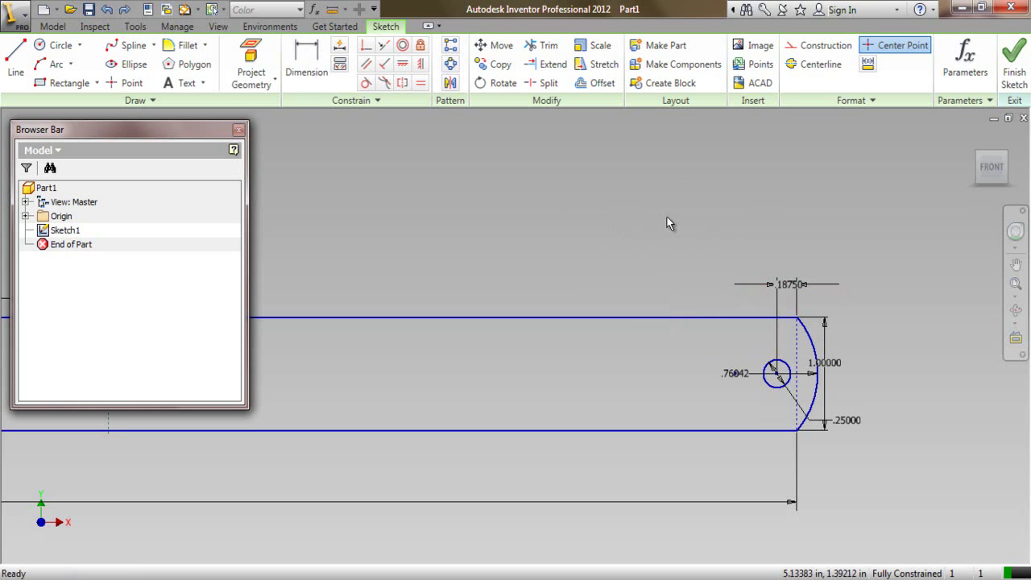
Step: Draw a horizontal line along the bar's middle from the midpoint of the end arc to the midpoint of the opposite short edge
right_click(583, 184)
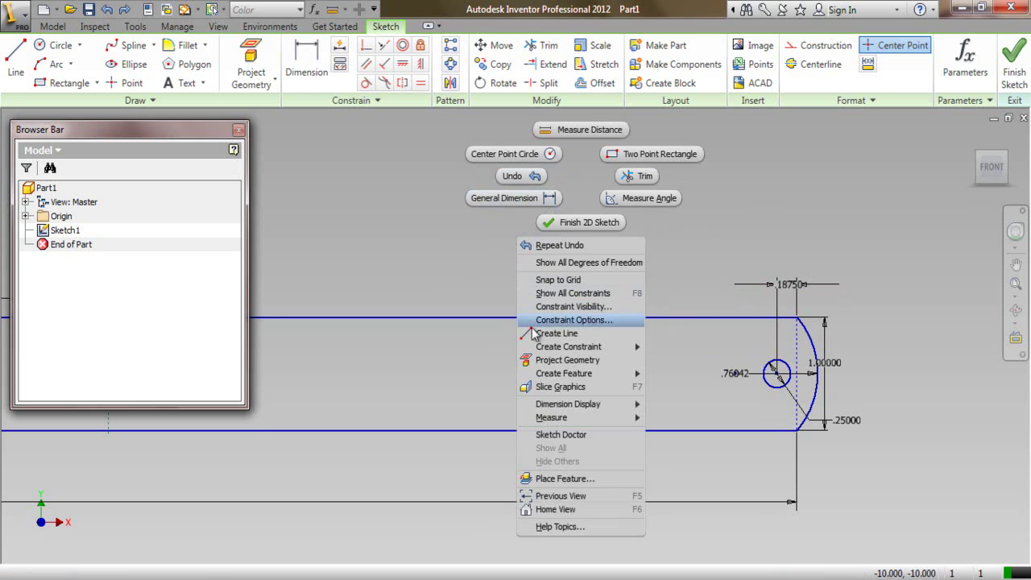
click(556, 333)
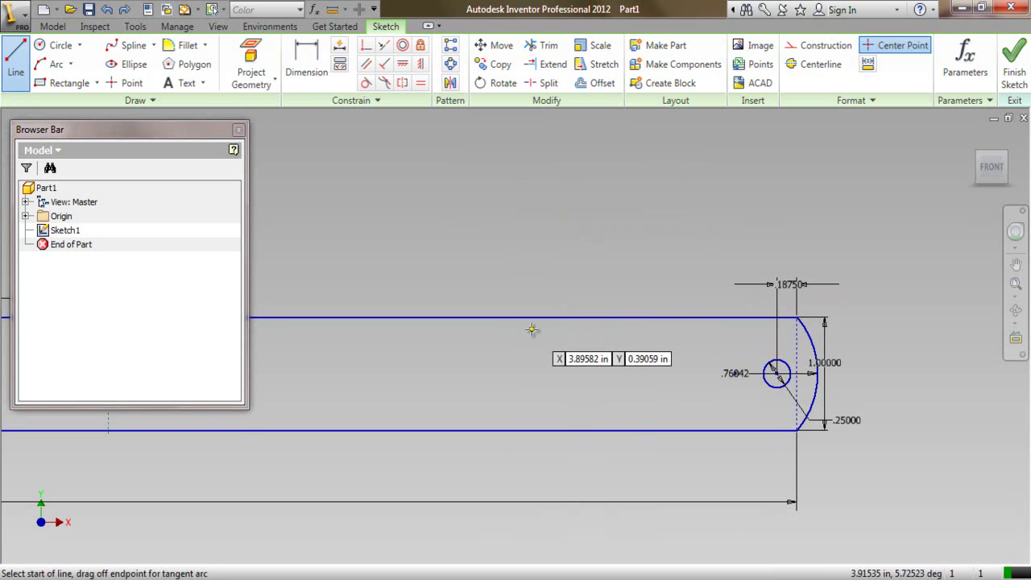
click(817, 373)
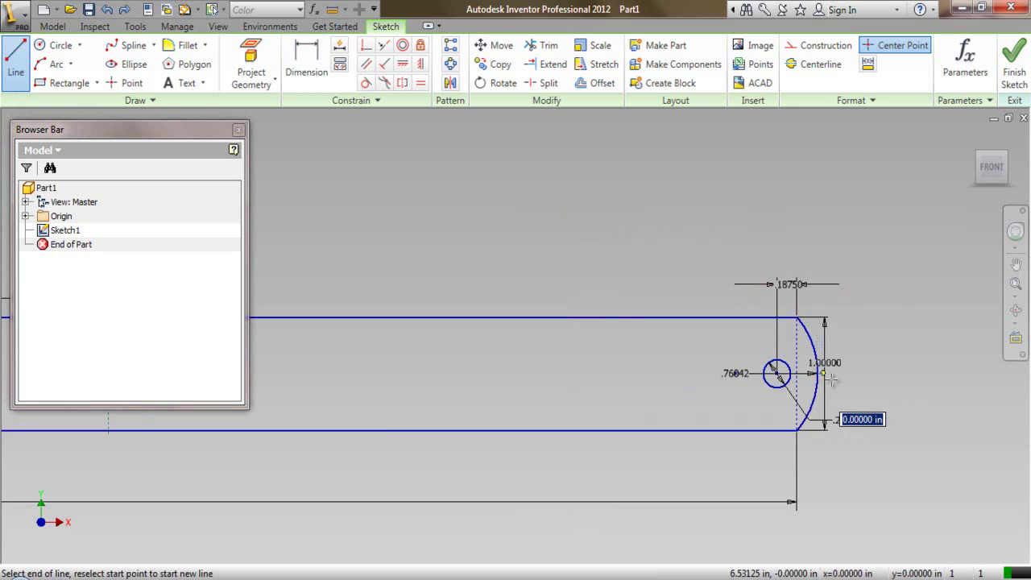
scroll(887, 399, down, 5)
scroll(369, 388, up, 3)
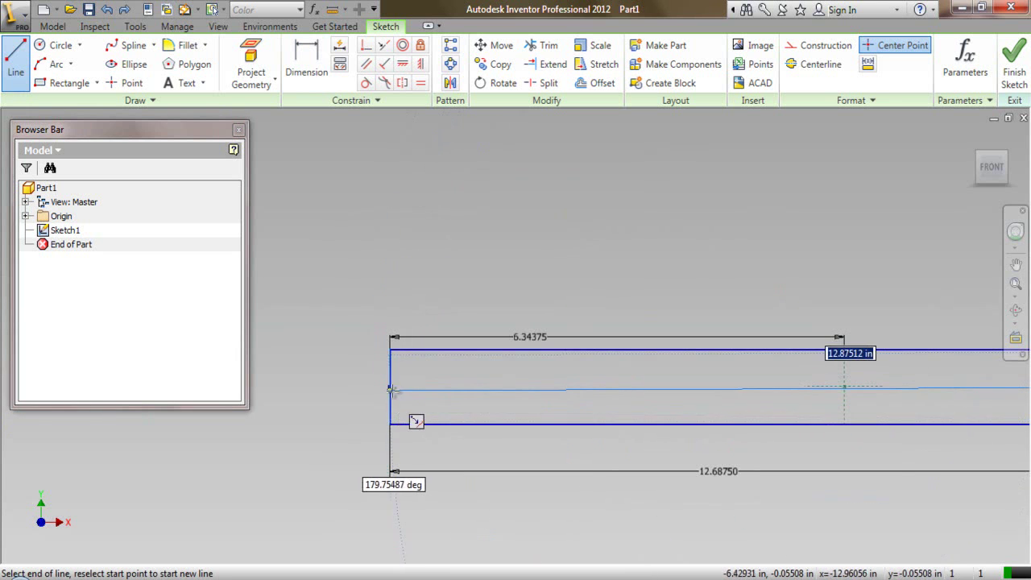
click(391, 386)
right_click(479, 265)
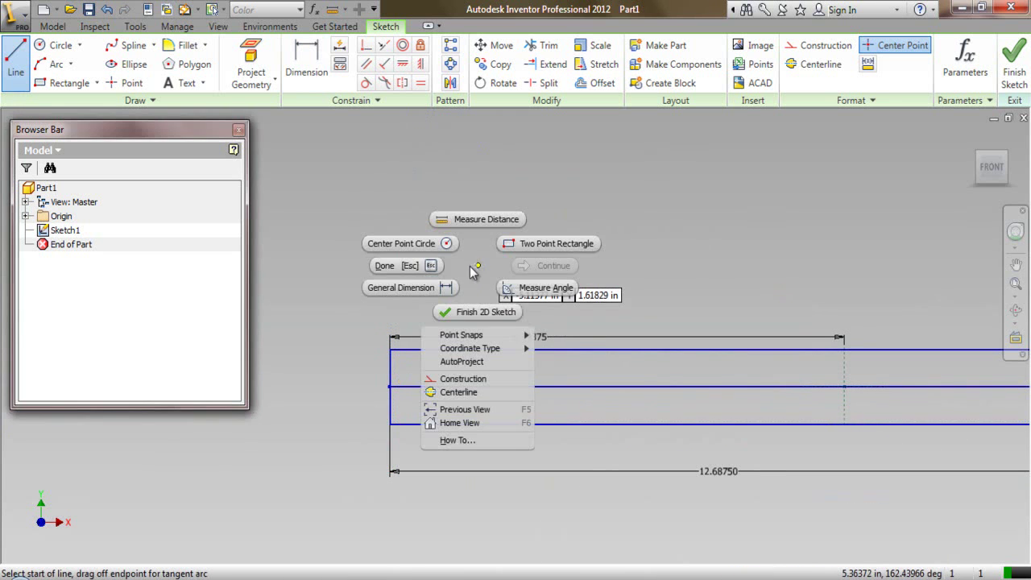
click(407, 264)
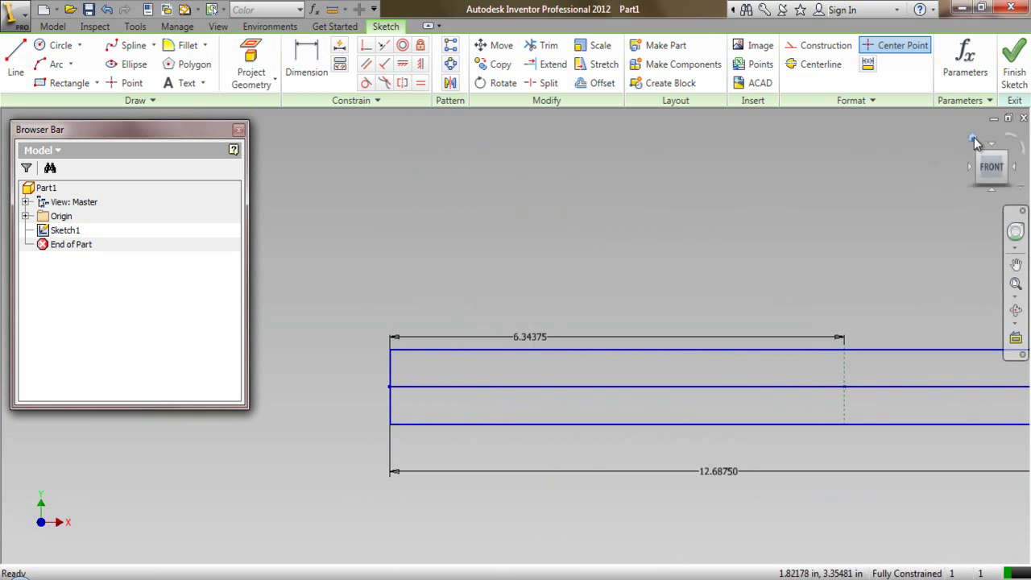
Step: Finish the sketch, show the part in the home view and save it as Measuring Scale
click(972, 138)
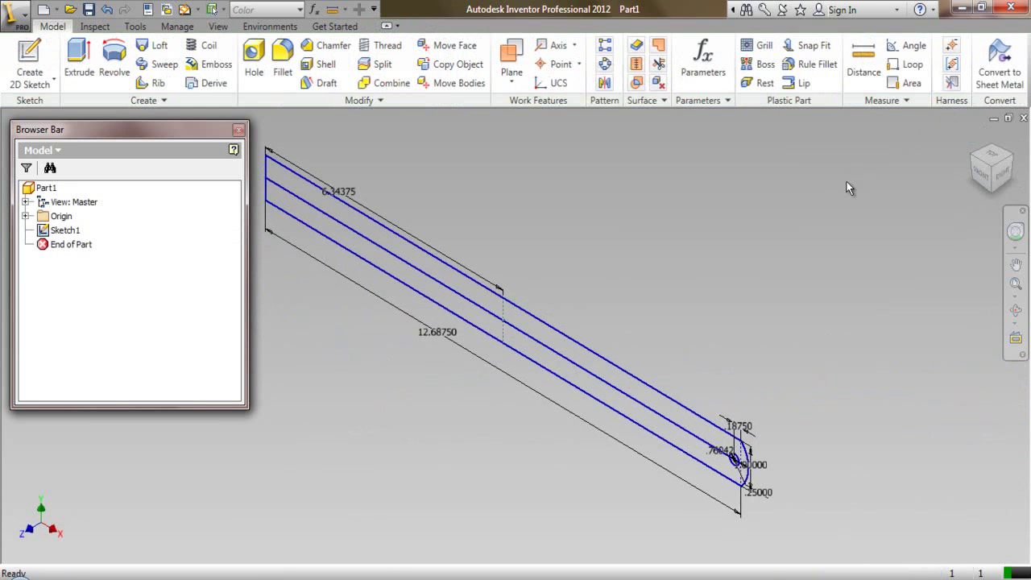
click(89, 9)
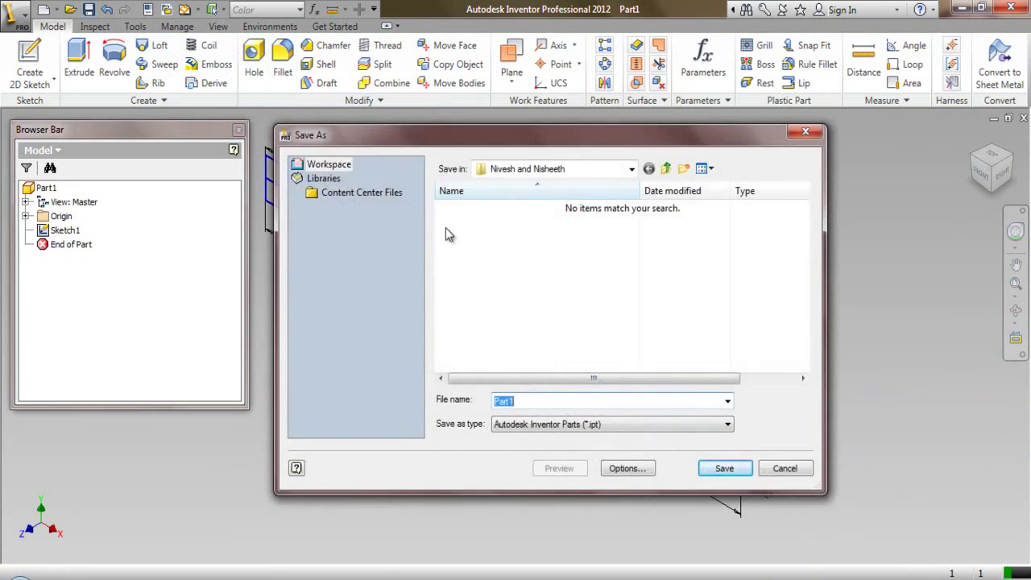
text(Measuring Scale)
click(722, 468)
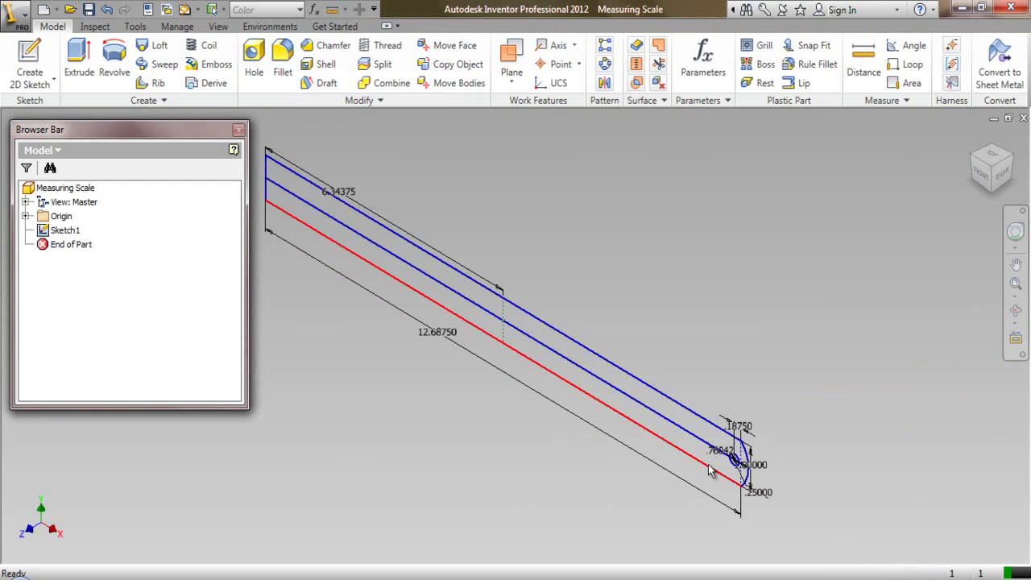
Step: Start a new sketch on the XY Plane, viewed from the front, and hide the dimensions of Sketch1
click(26, 217)
right_click(82, 260)
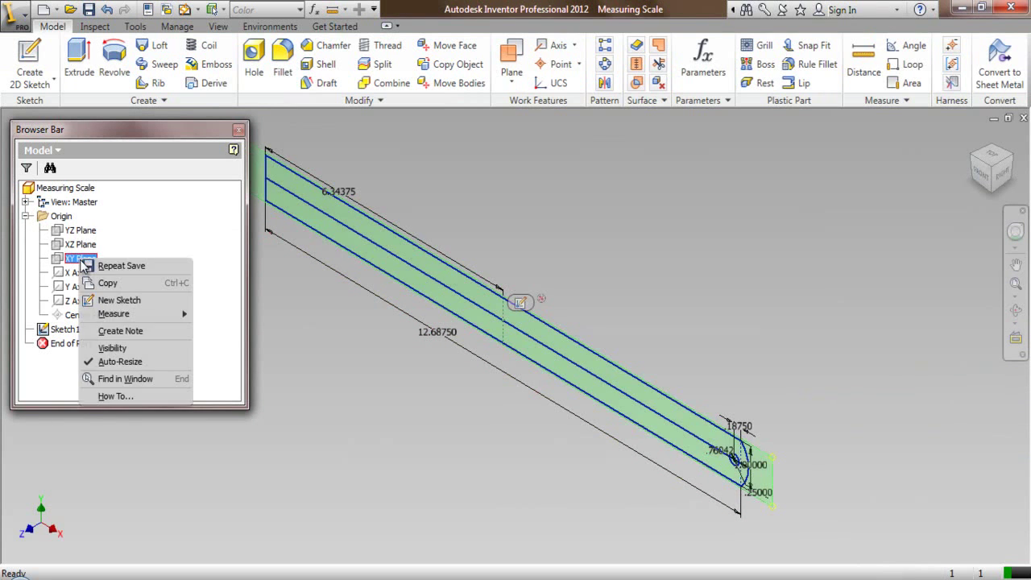
click(119, 300)
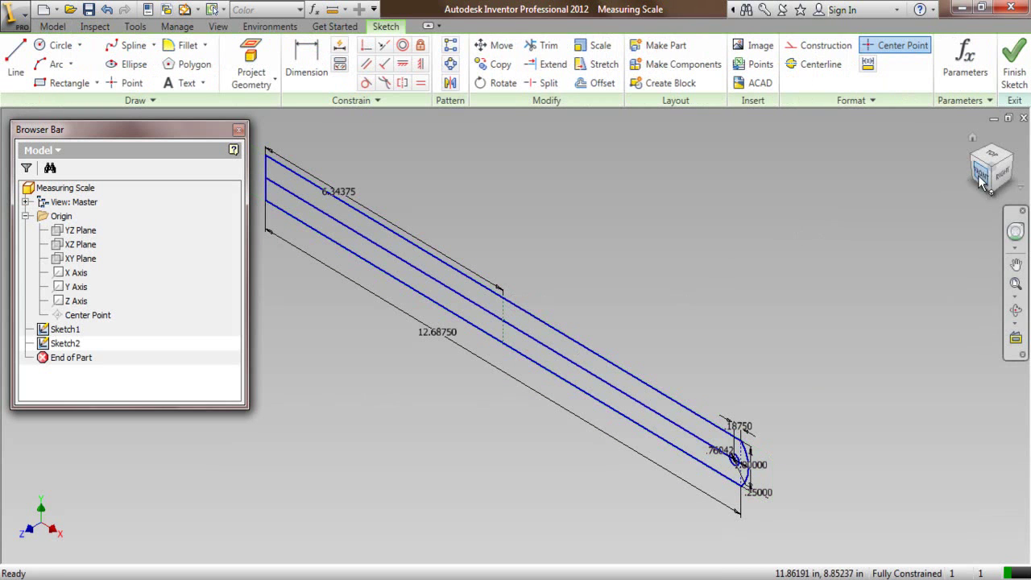
drag(992, 170, 901, 223)
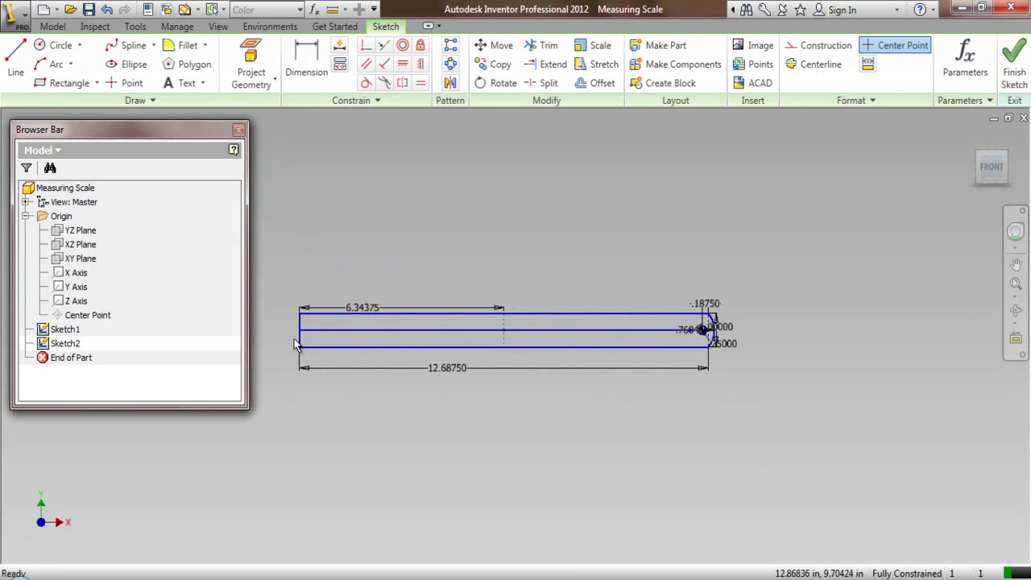
scroll(285, 333, up, 4)
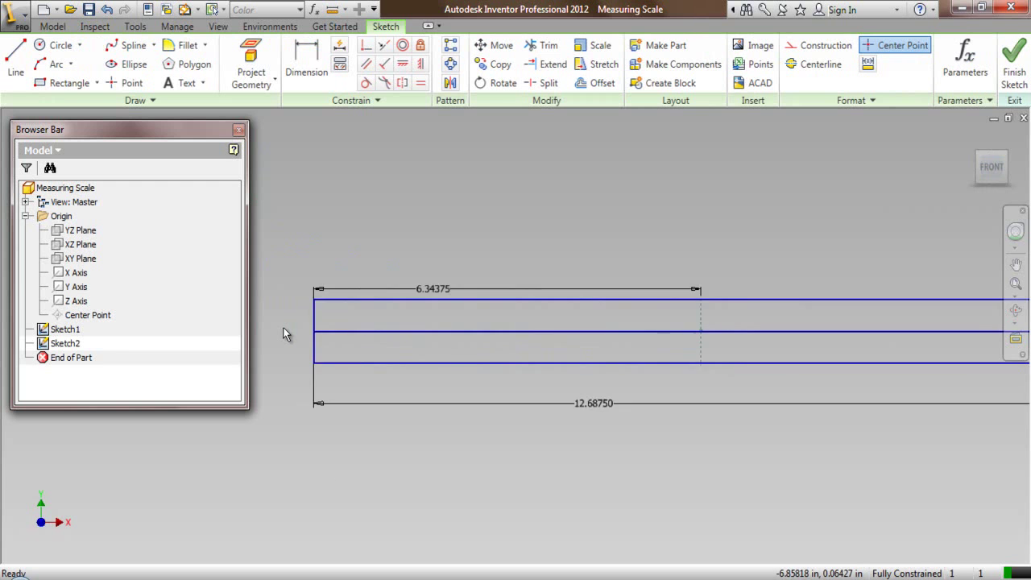
right_click(64, 328)
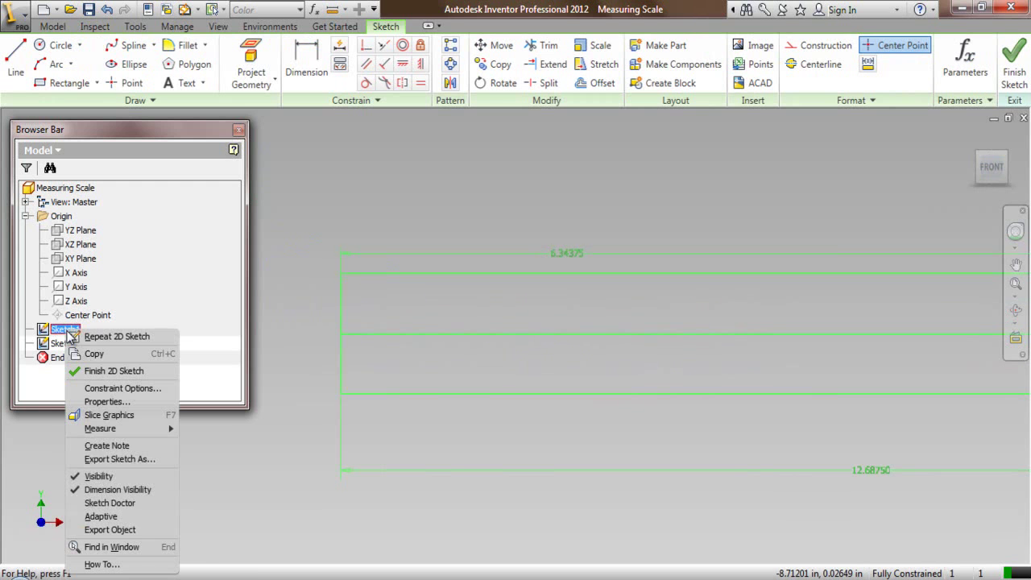
click(91, 490)
click(250, 61)
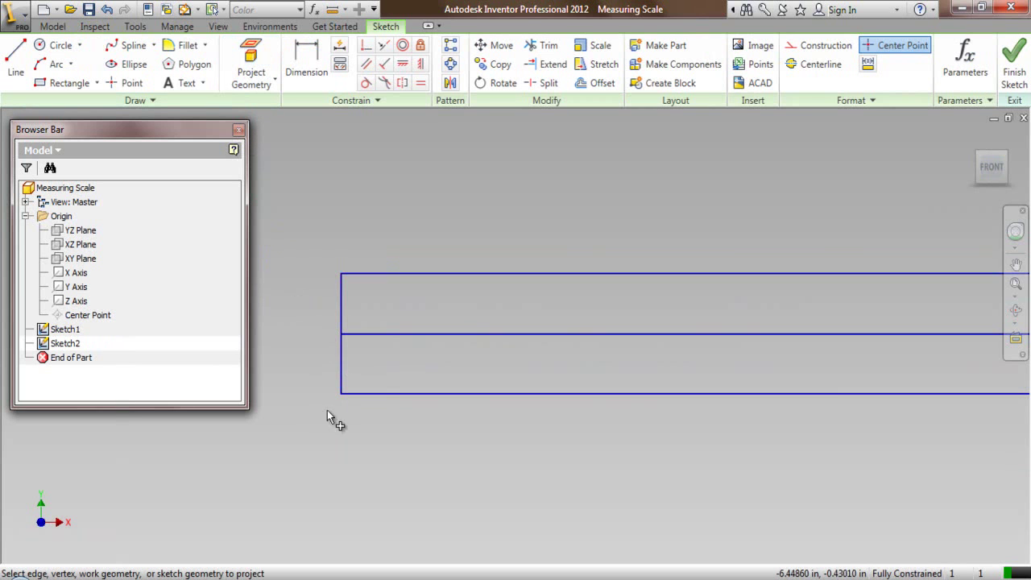
right_click(342, 213)
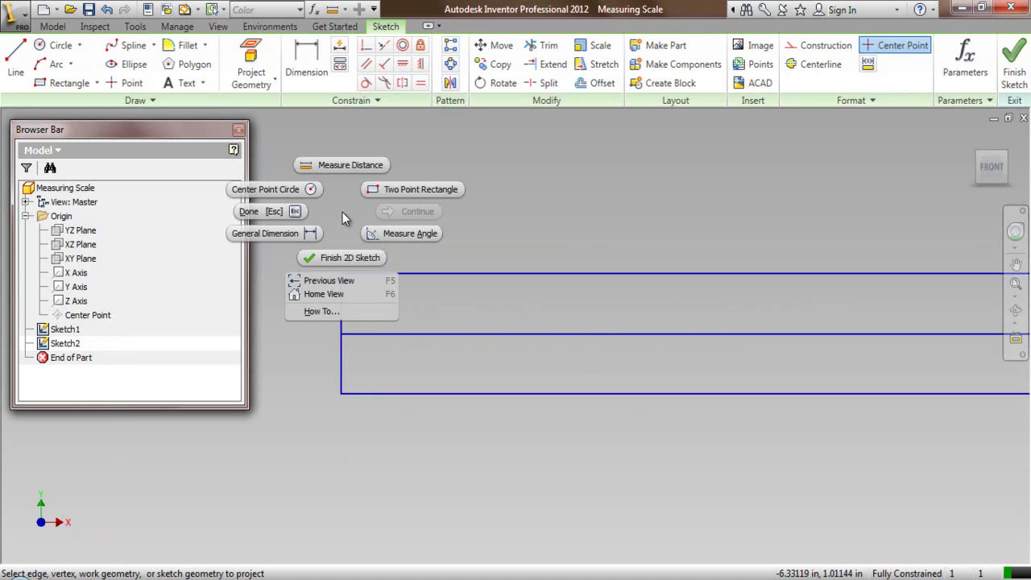
click(295, 212)
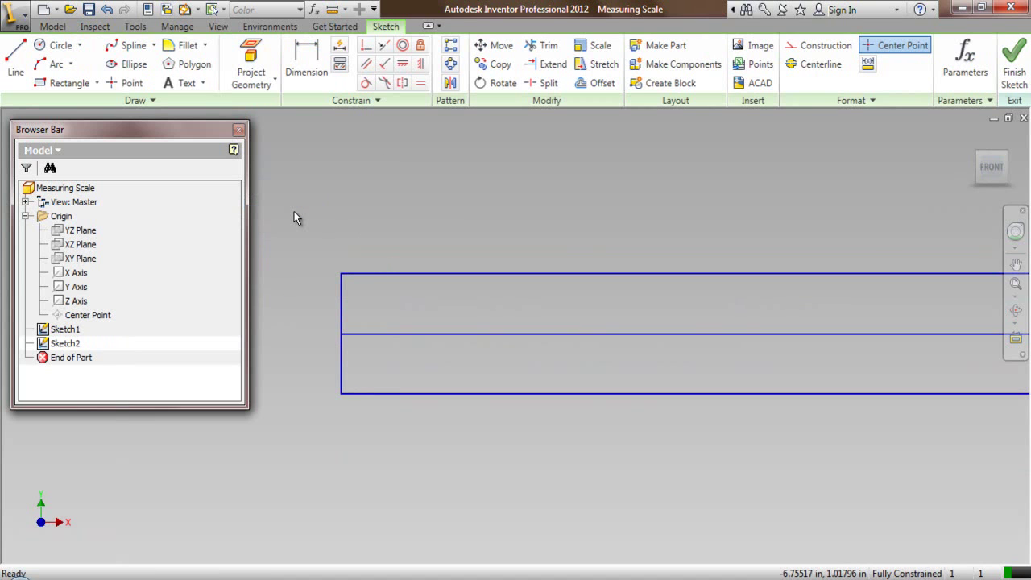
Step: Draw a vertical line .5 in long from the bar's lower edge up to the middle line, near the square end
click(15, 62)
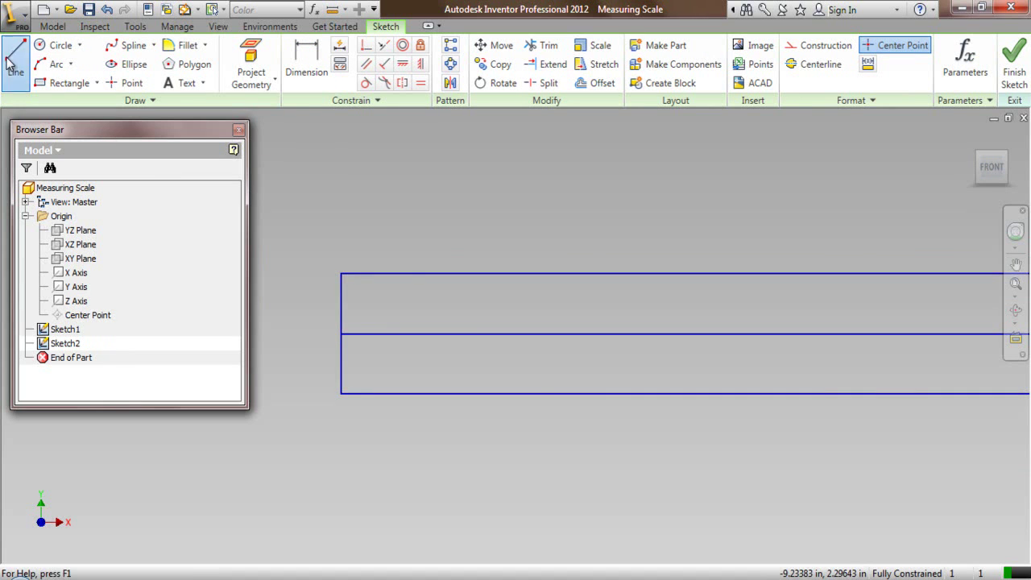
click(480, 394)
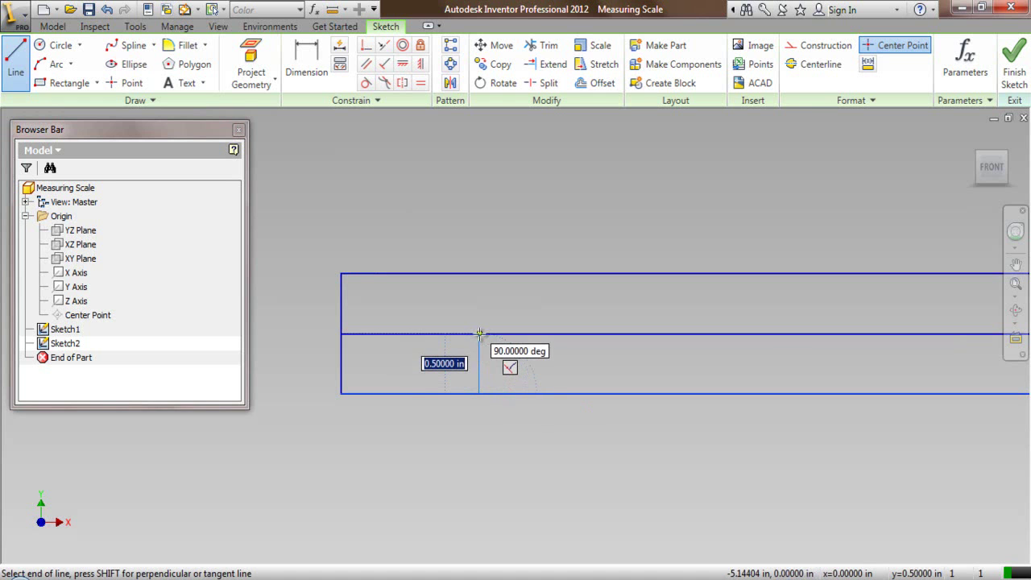
click(479, 333)
Step: Dimension the short vertical line 1 in from the bar's square end
click(306, 65)
click(342, 362)
click(480, 383)
click(406, 448)
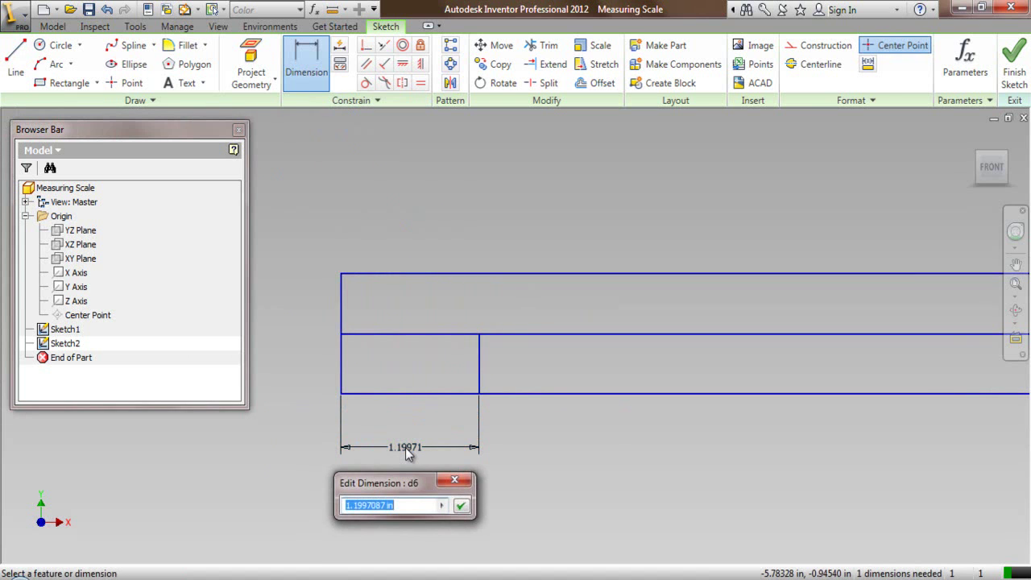
text(1)
key(Return)
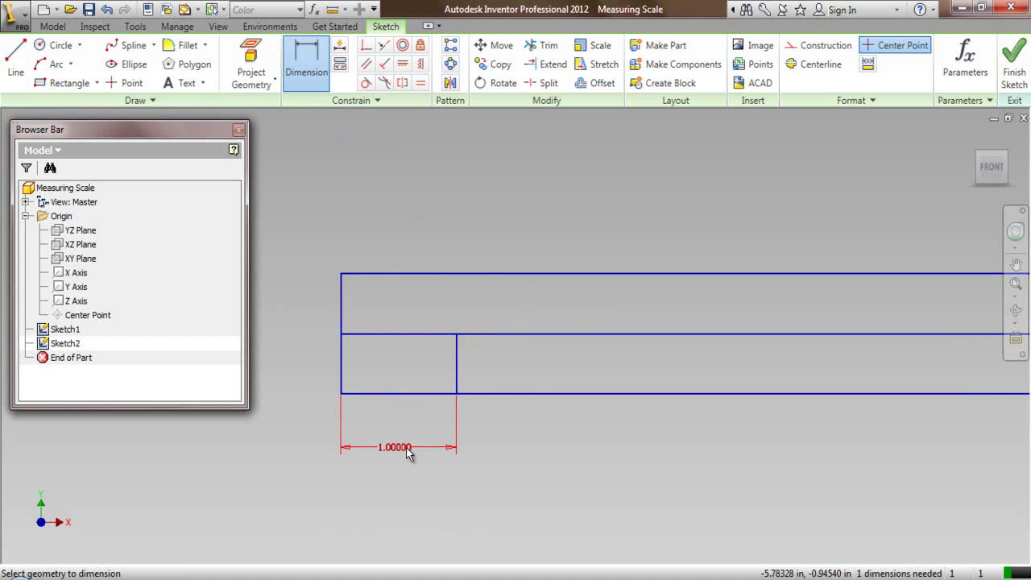
right_click(419, 212)
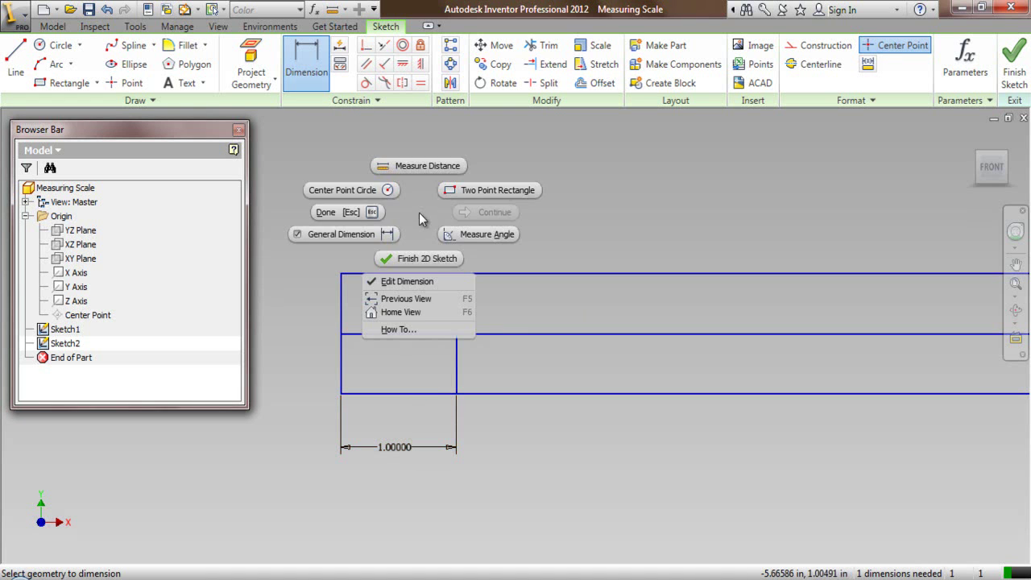
click(354, 215)
click(251, 61)
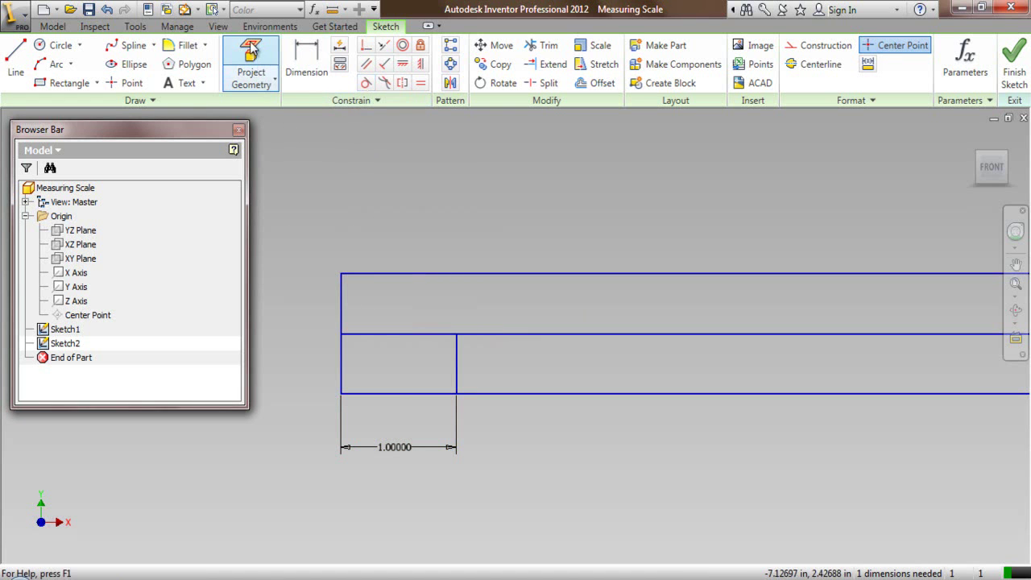
right_click(382, 224)
click(345, 225)
Step: Apply a coincident constraint between the short vertical line and the bar's middle line
click(366, 46)
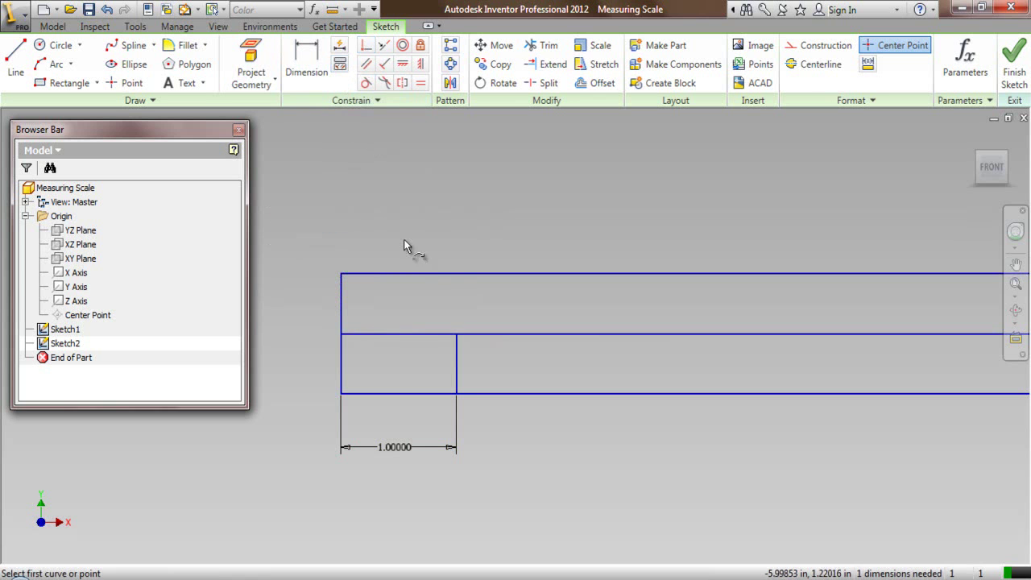
click(457, 348)
click(481, 334)
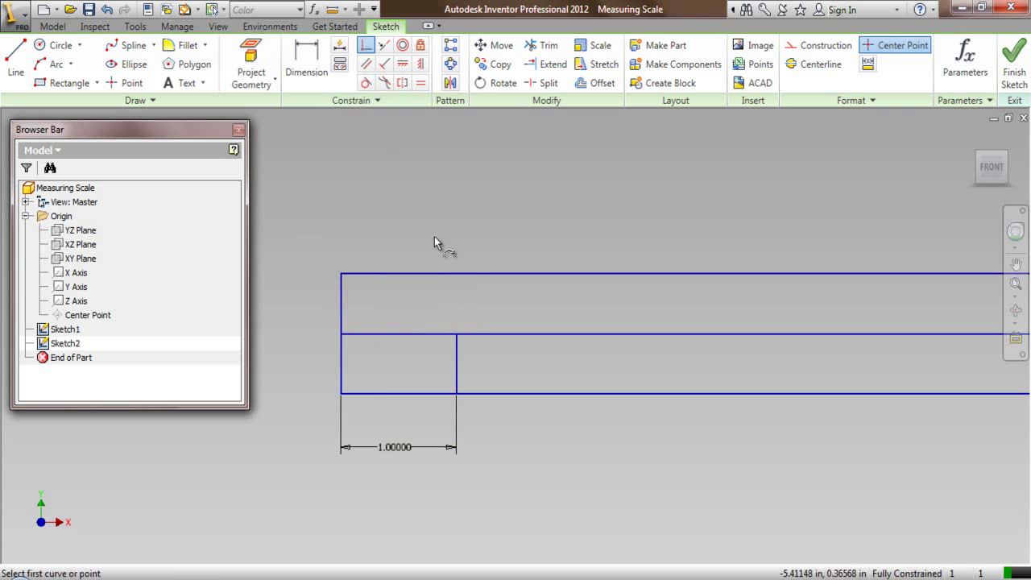
right_click(434, 203)
click(385, 203)
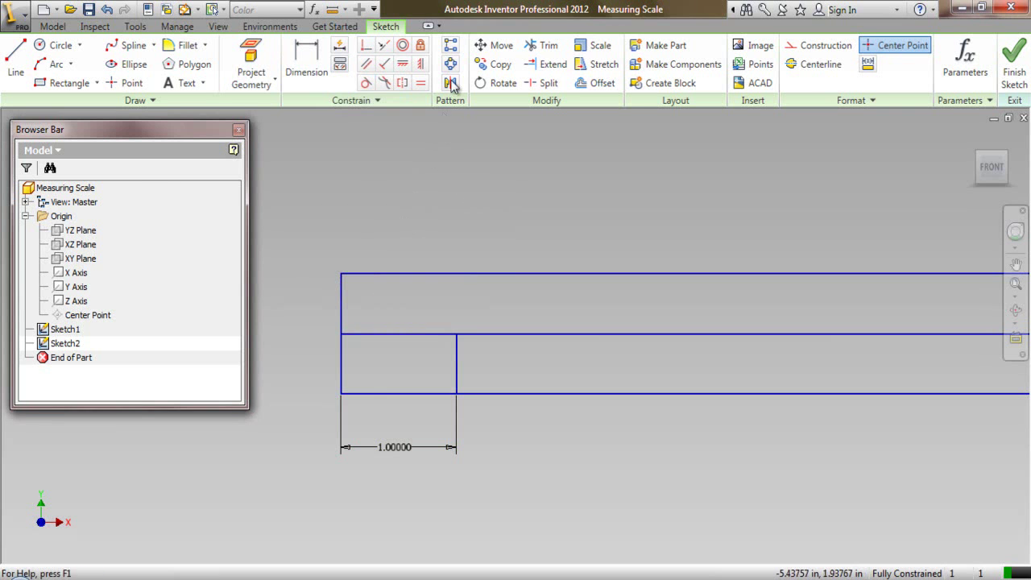
Step: Create a rectangular pattern of the short vertical line along the middle line toward the rounded end, with 12 instances spaced 1.0 in
click(451, 45)
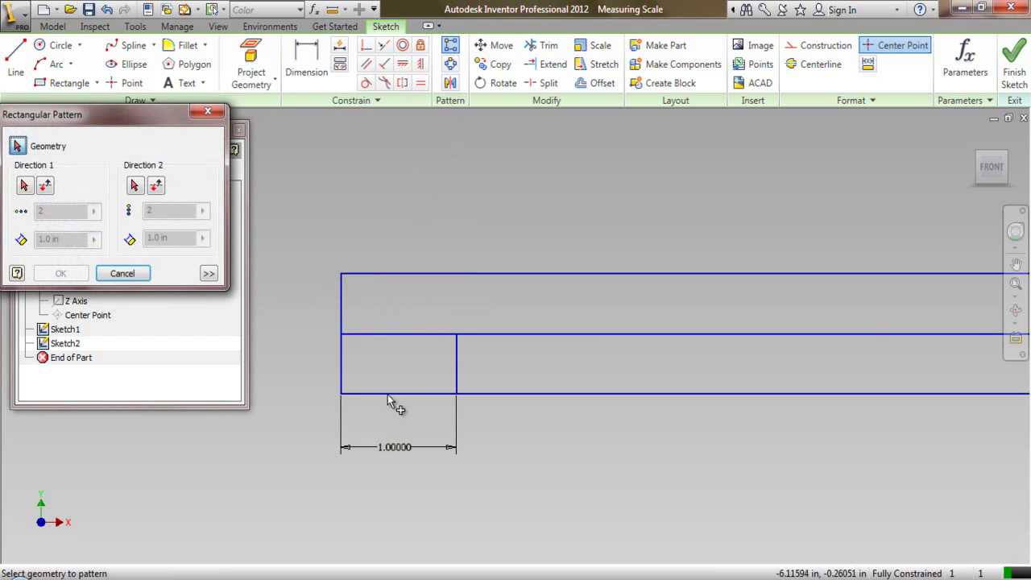
click(456, 359)
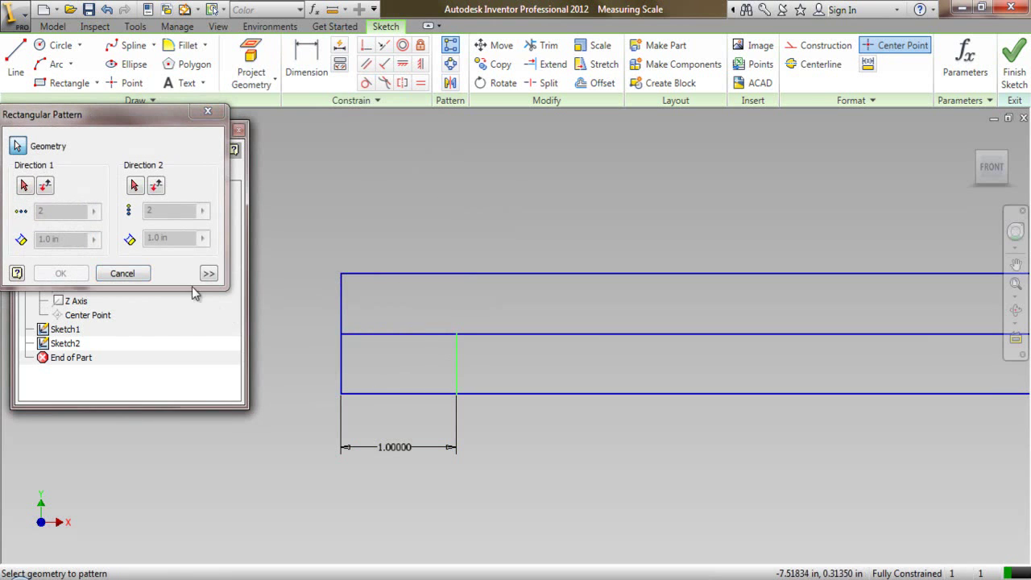
click(24, 185)
click(384, 333)
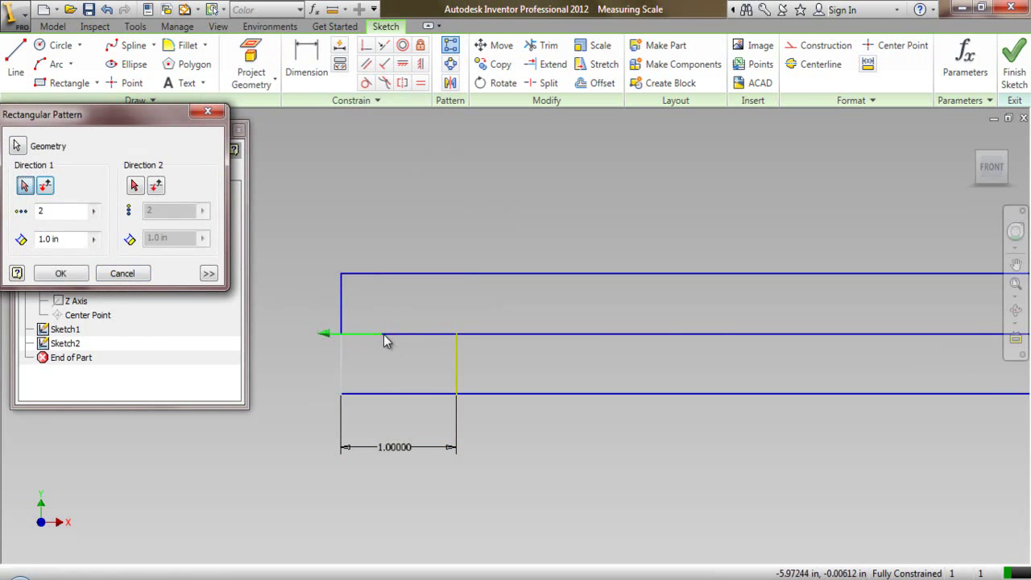
click(46, 186)
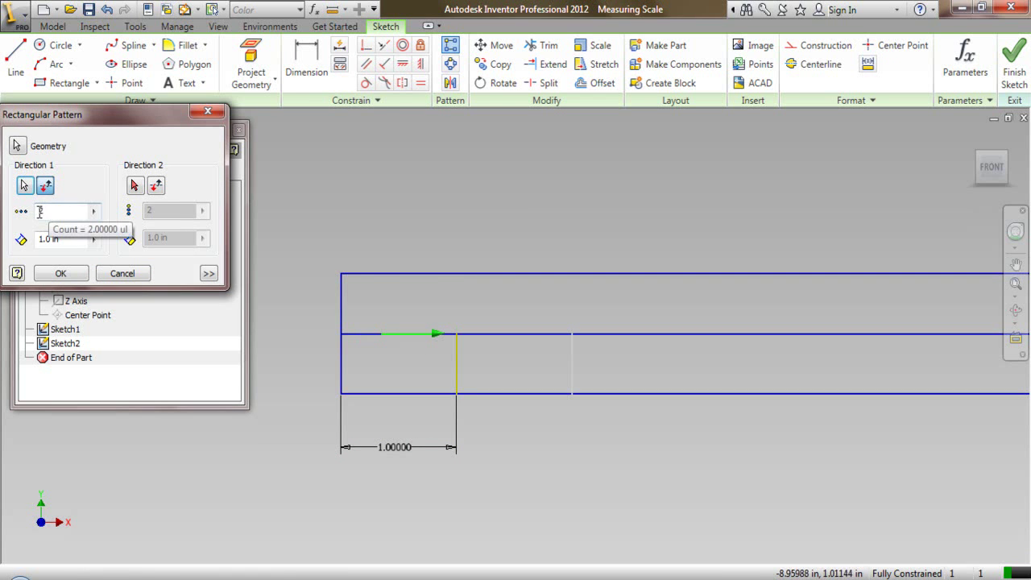
click(39, 211)
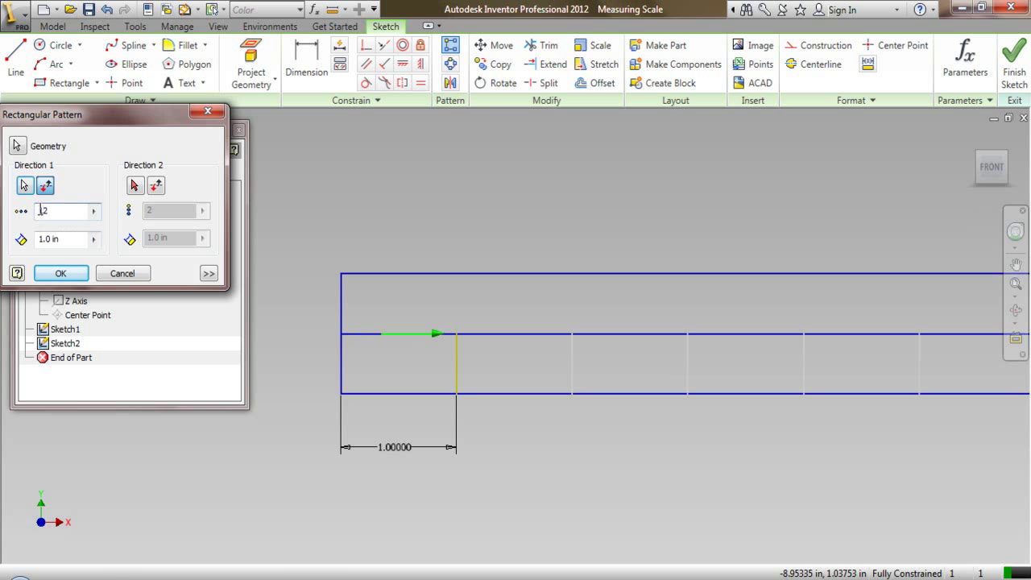
click(79, 278)
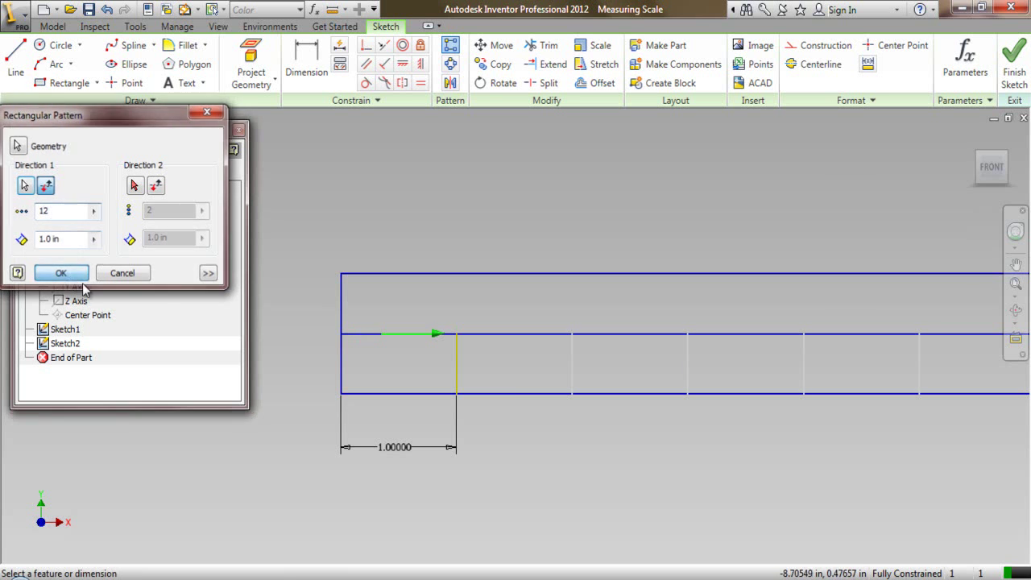
Step: Finish the sketch containing the patterned inch marks
scroll(292, 351, down, 4)
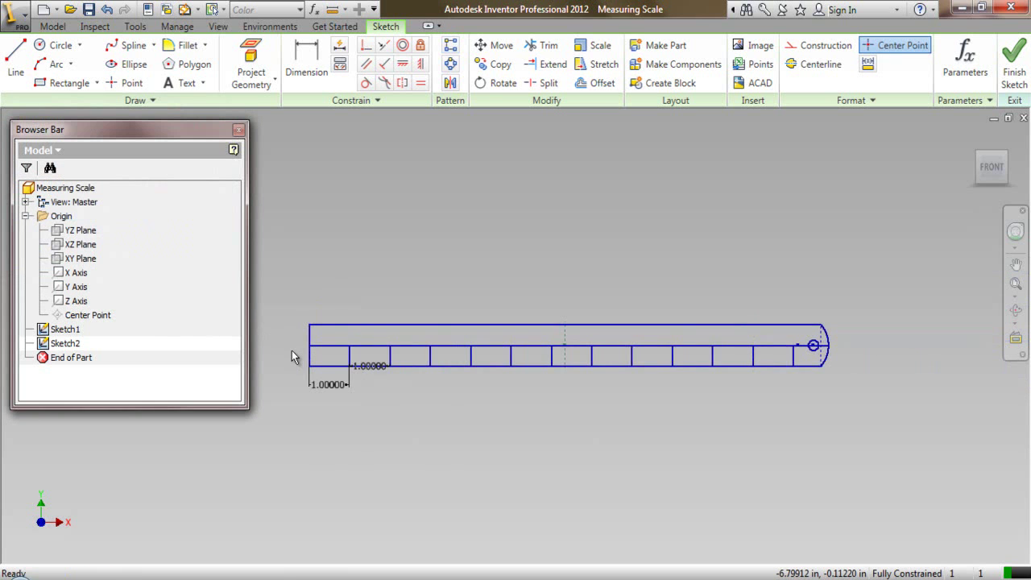
click(1016, 284)
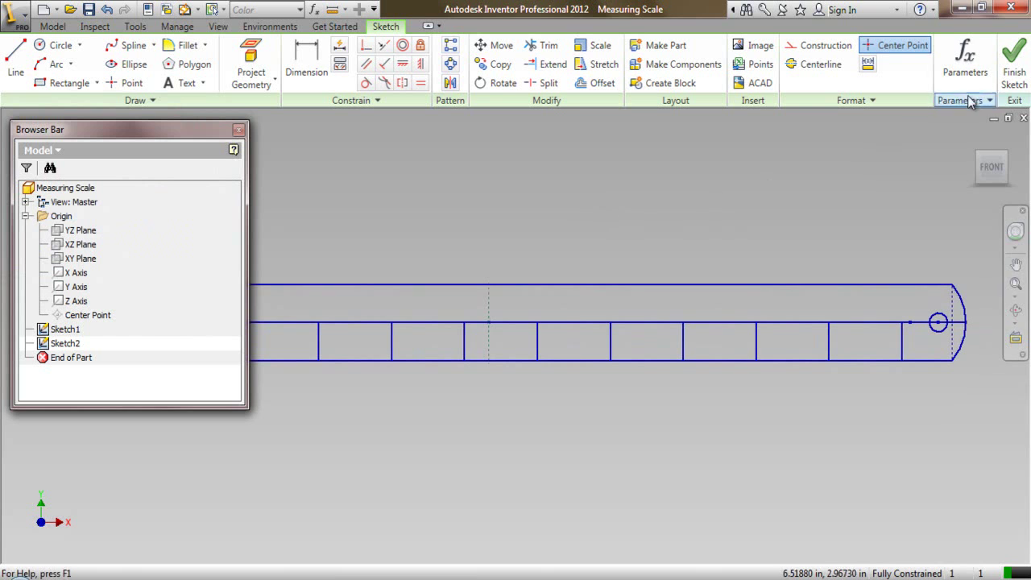
click(1013, 68)
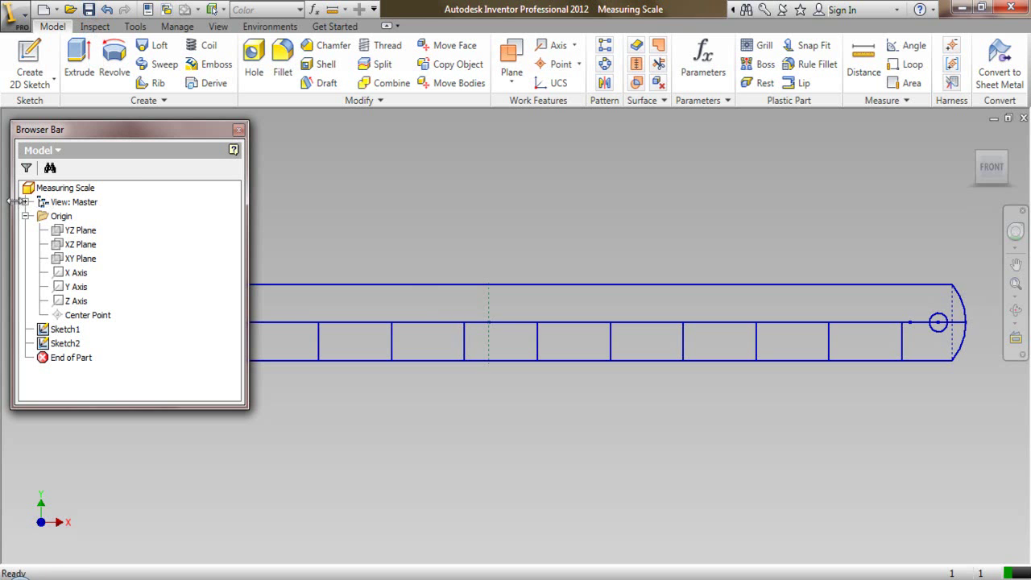
Step: Start a new sketch on the XY plane
scroll(582, 327, down, 3)
scroll(446, 326, up, 4)
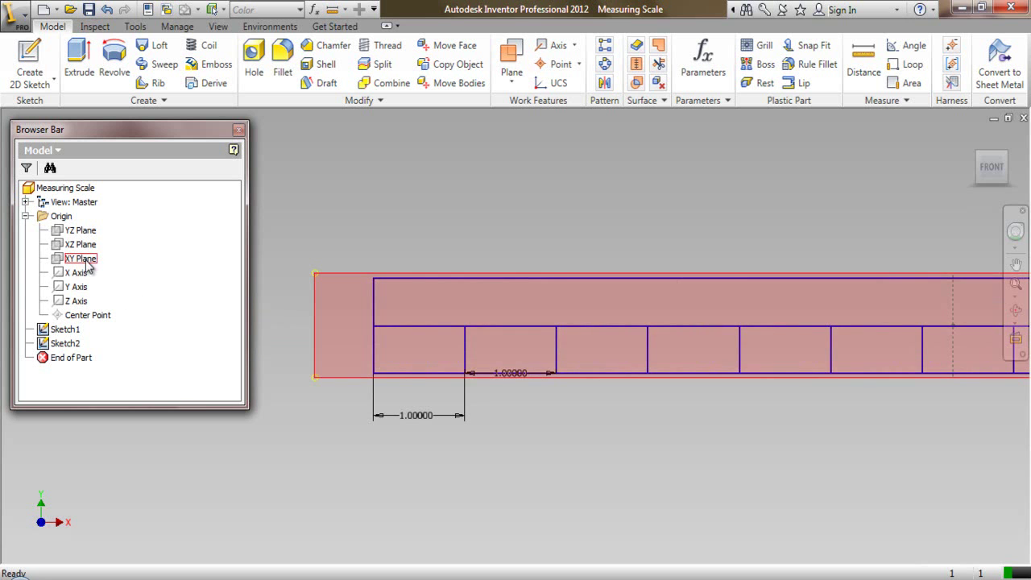
right_click(87, 266)
click(120, 299)
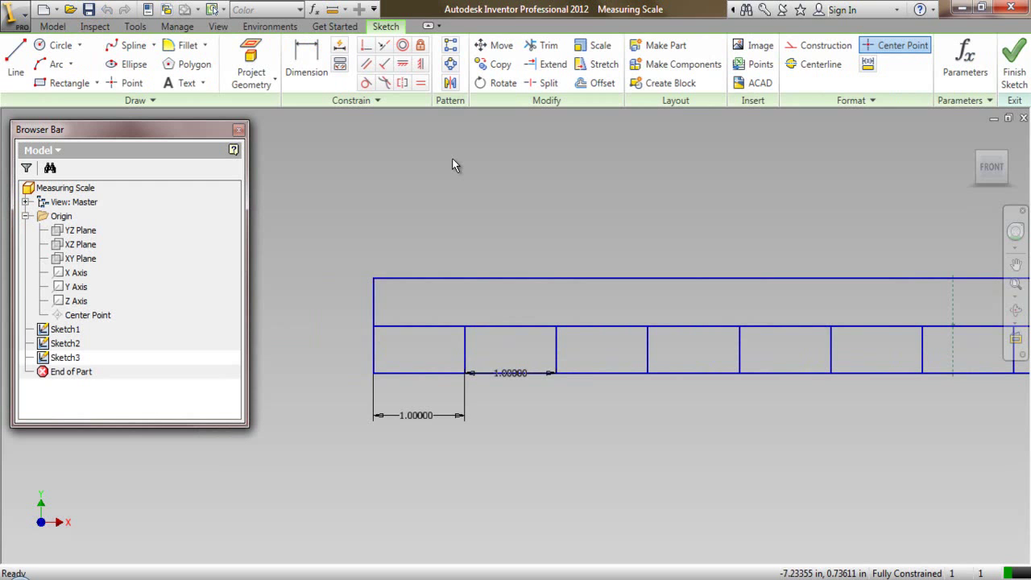
Step: Paste the Measuring Scale- Digits part file into the project folder and open it
click(71, 10)
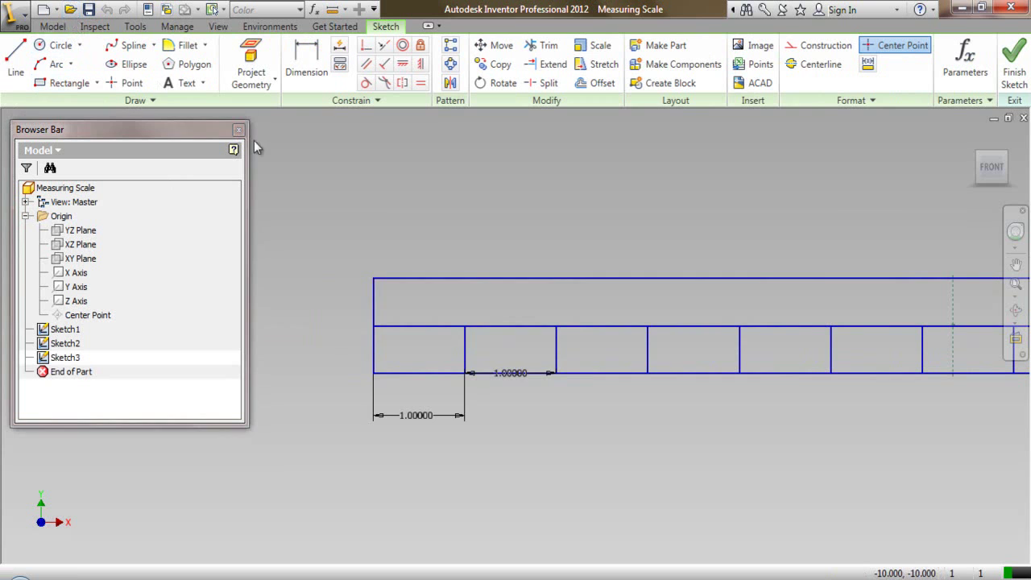
right_click(480, 284)
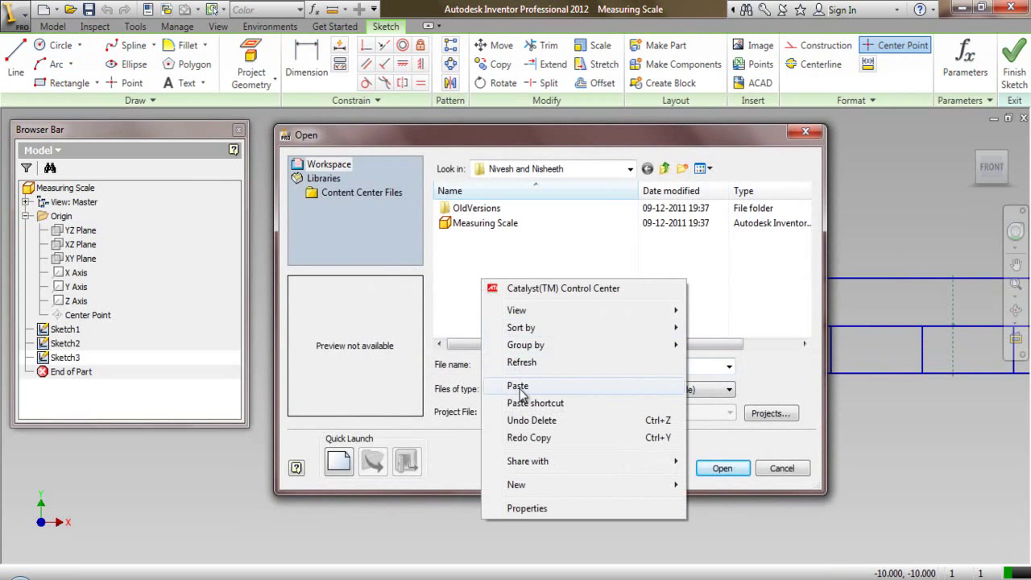
click(512, 387)
click(725, 468)
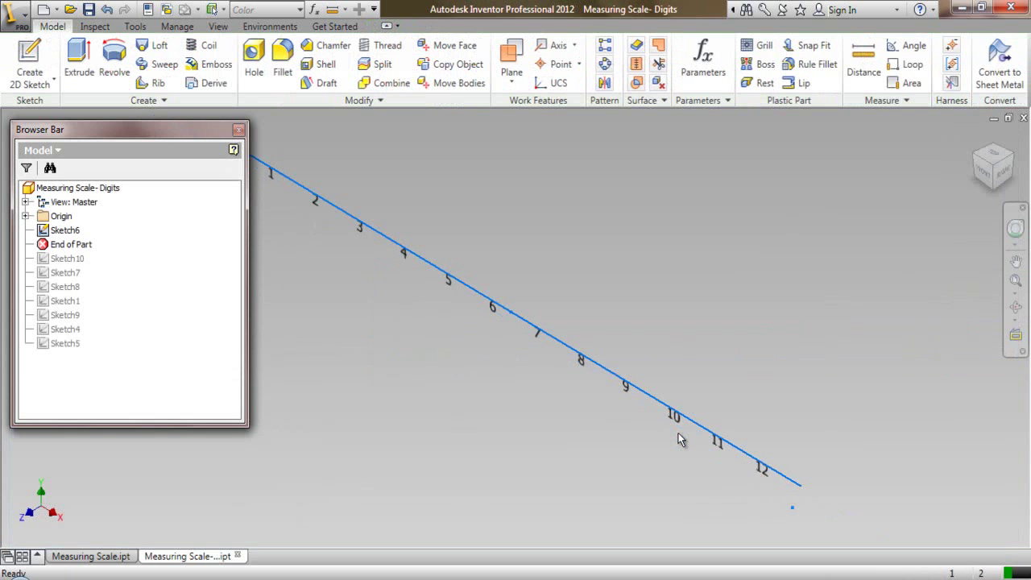
Step: Edit the digits sketch and copy its texts and points, leaving out the long horizontal line
double_click(79, 232)
click(978, 175)
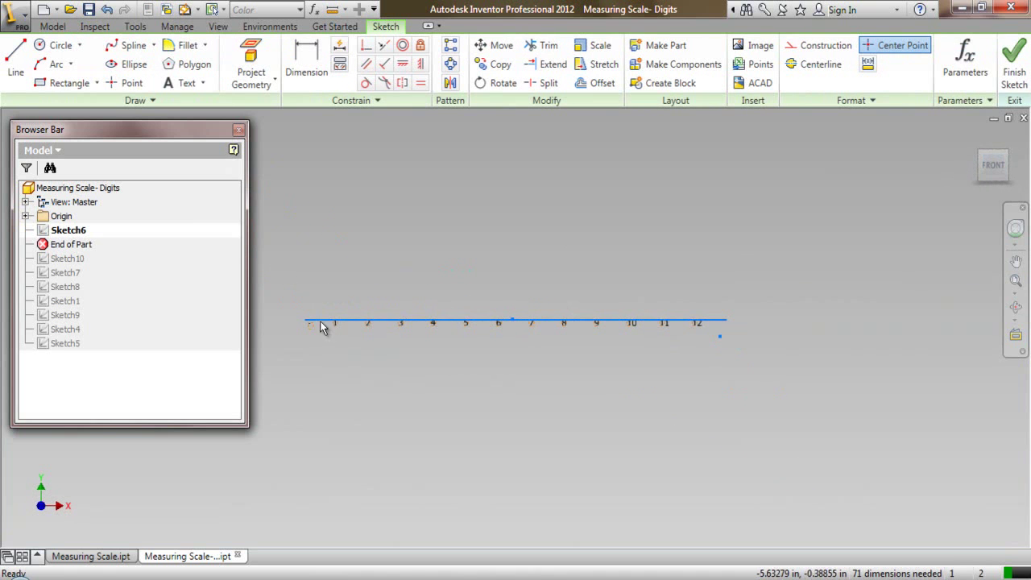
mouse_move(292, 303)
mouse_down()
mouse_move(666, 403)
mouse_move(803, 416)
mouse_up()
scroll(297, 318, down, 2)
scroll(297, 319, down, 2)
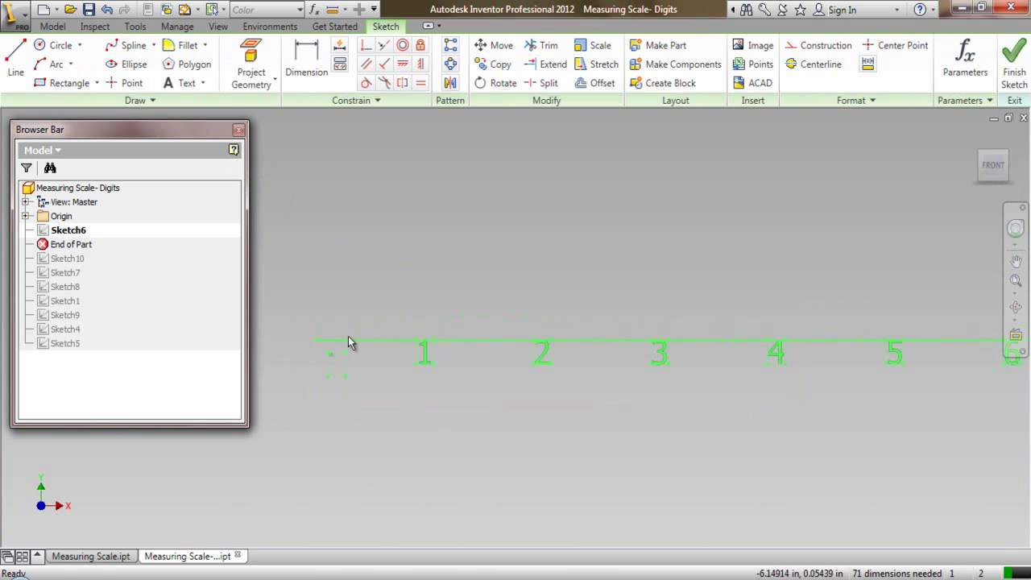
click(357, 343)
right_click(429, 246)
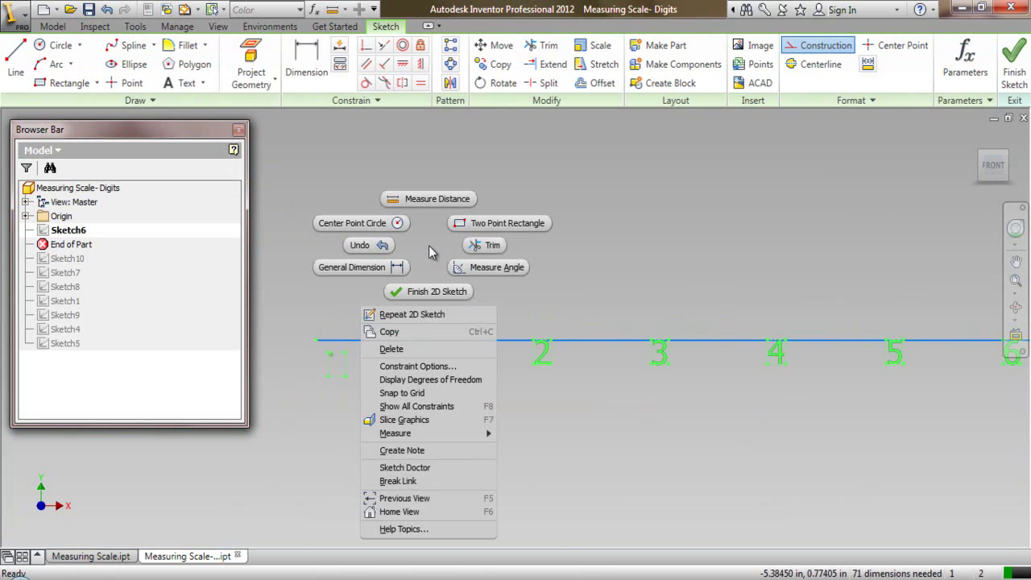
click(359, 332)
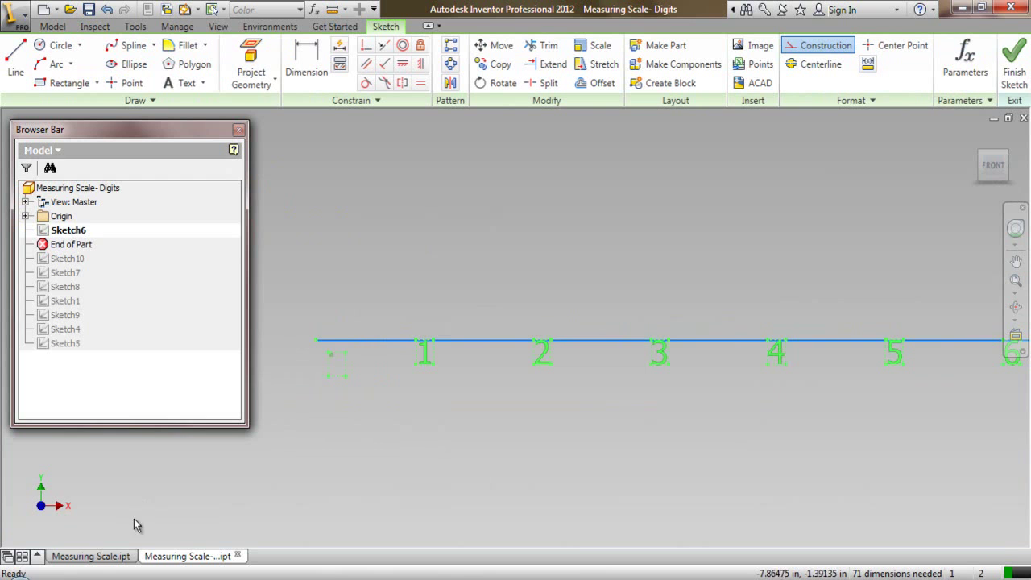
Step: Switch to the Measuring Scale part and paste the copied digits into its open sketch
click(121, 557)
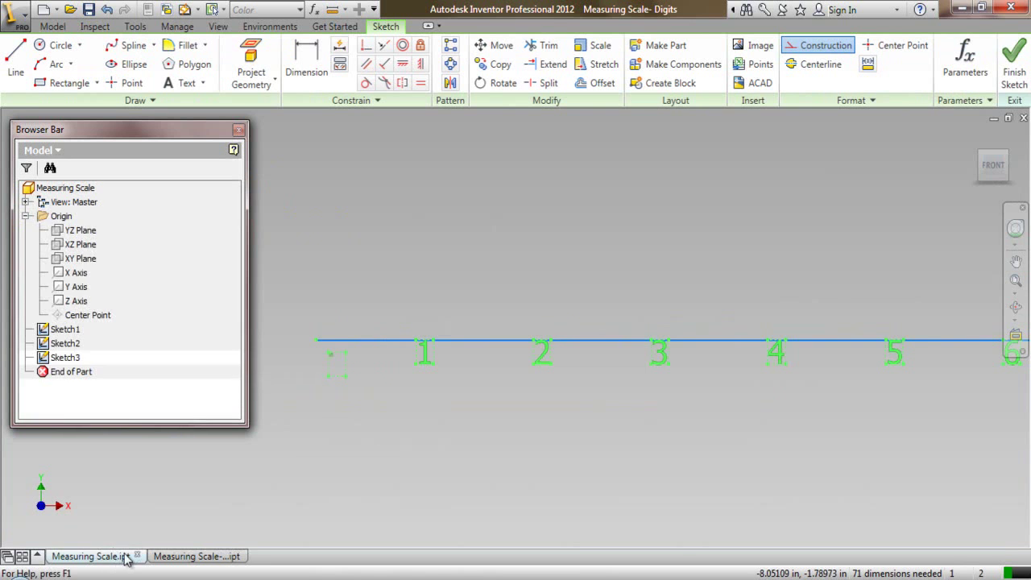
right_click(499, 199)
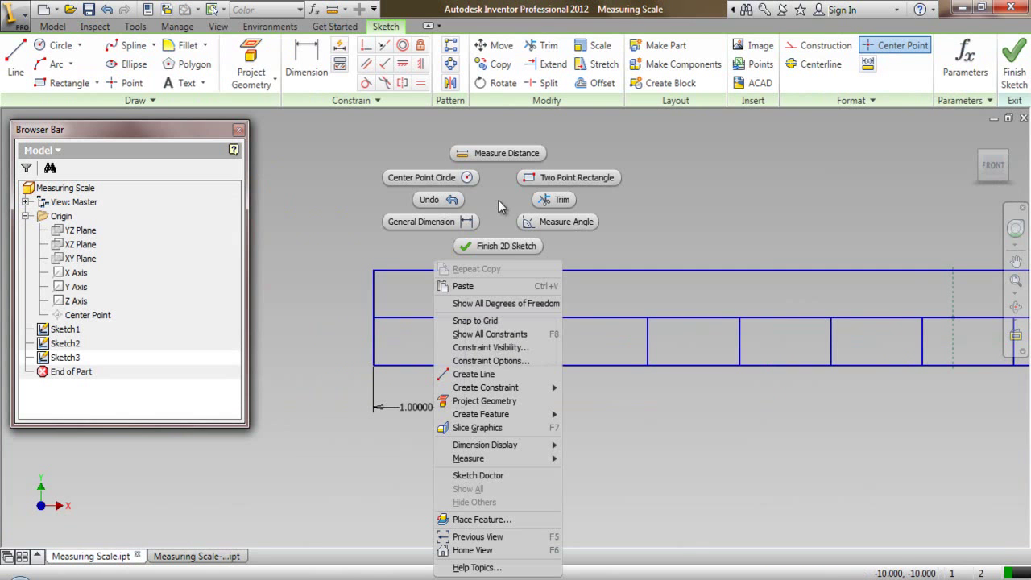
click(467, 283)
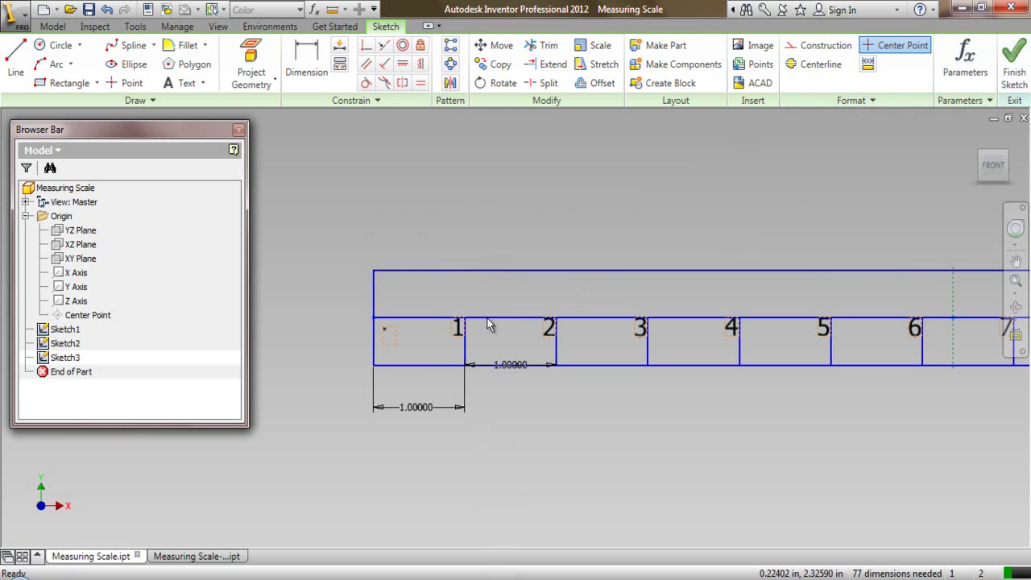
scroll(394, 326, down, 3)
scroll(394, 326, down, 2)
scroll(359, 319, up, 5)
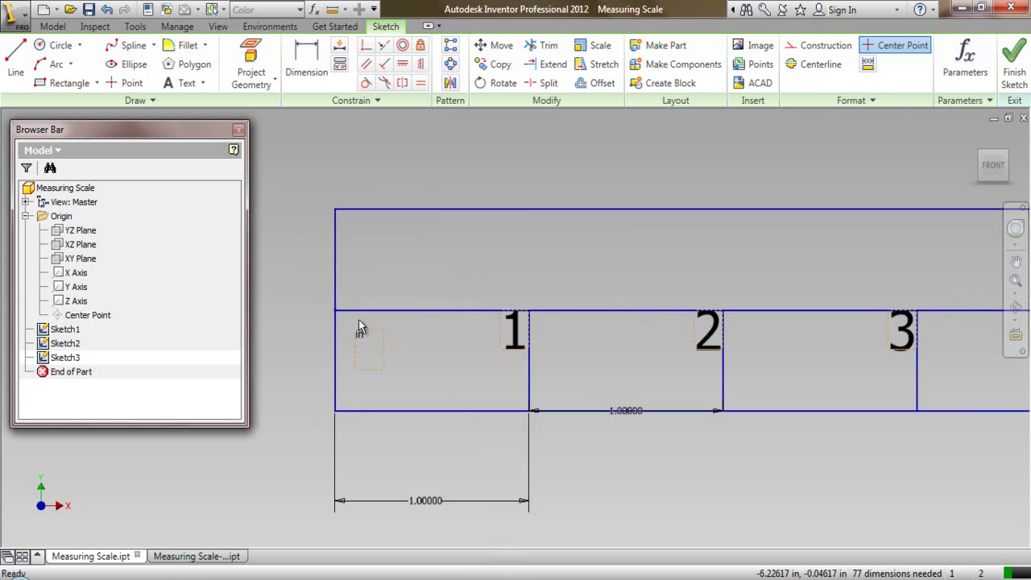
scroll(451, 346, up, 2)
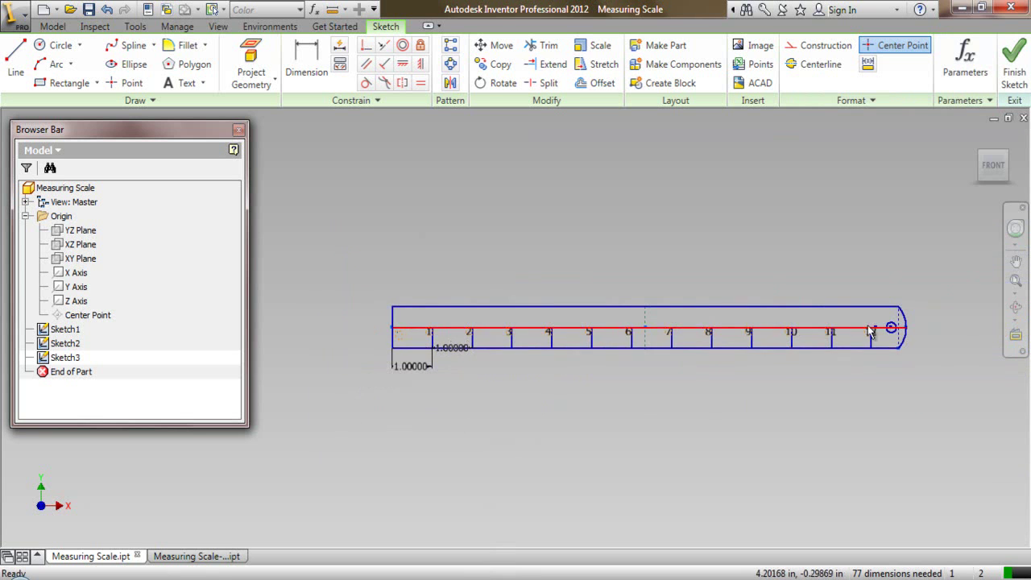
scroll(892, 332, down, 3)
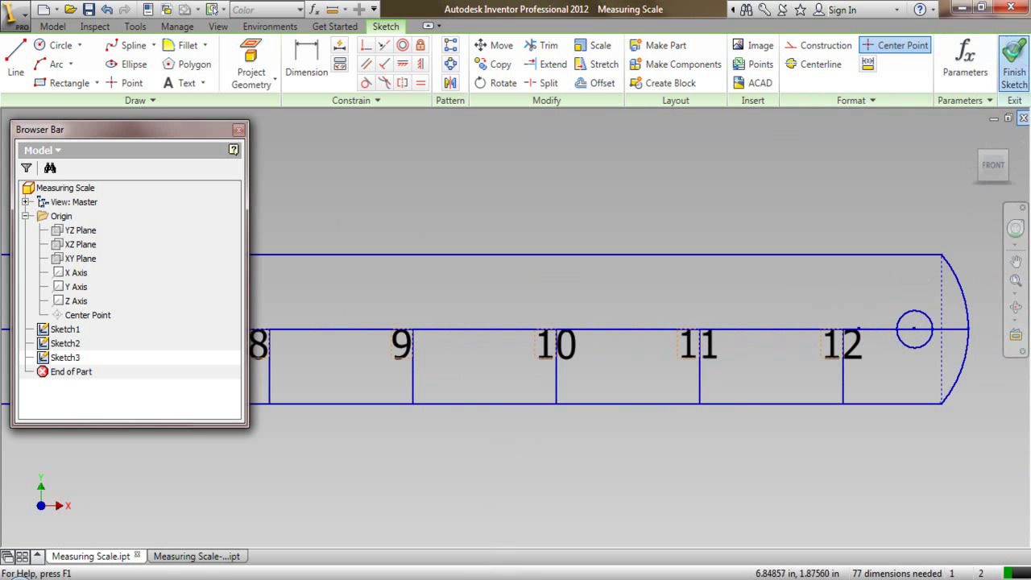
Step: Finish the digits sketch and save the part
click(1023, 72)
click(1015, 282)
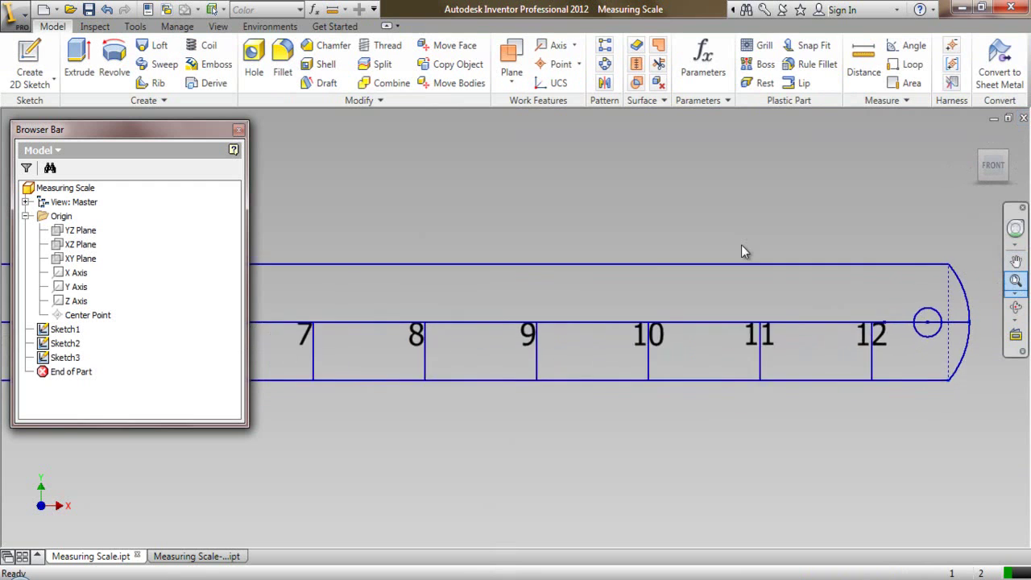
click(89, 10)
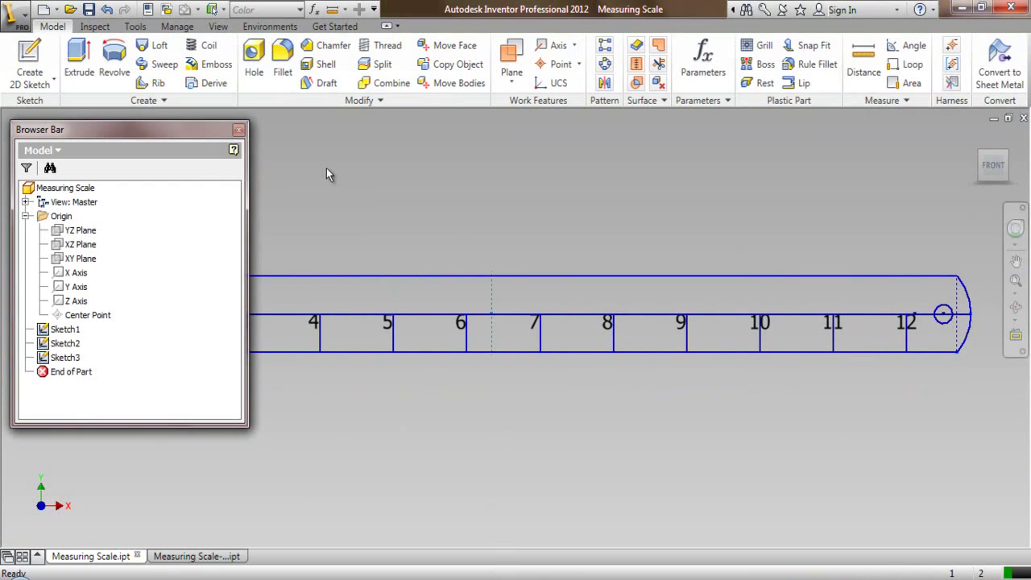
Step: Start another sketch on the XY plane for the finer graduation marks
click(87, 259)
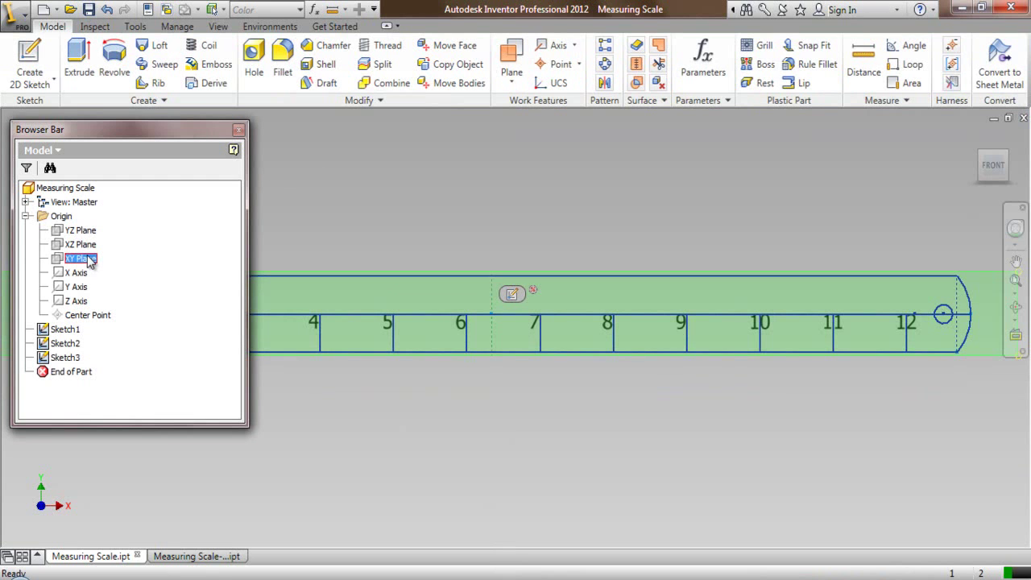
click(513, 294)
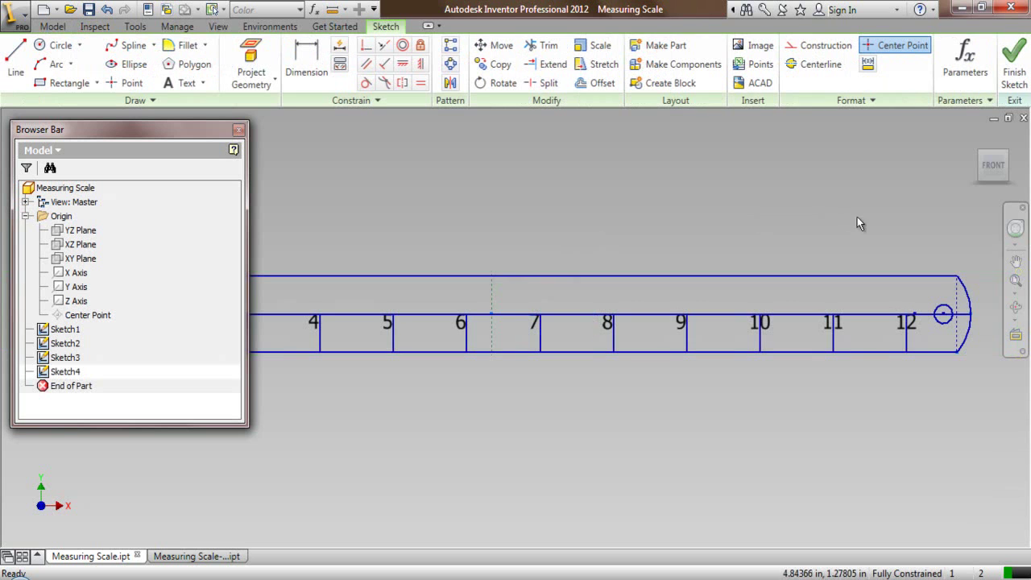
scroll(867, 272, down, 5)
scroll(626, 279, up, 6)
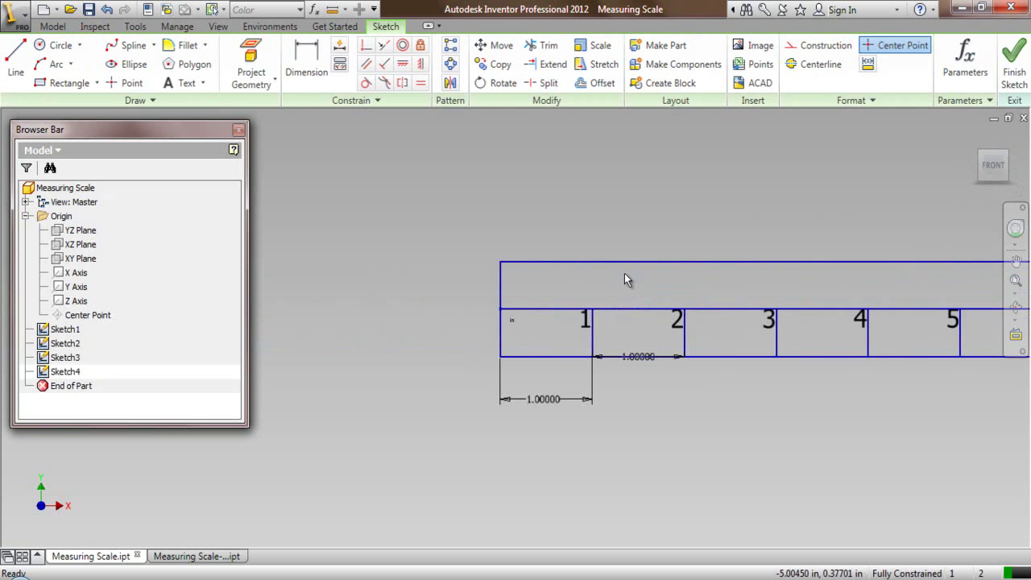
click(252, 66)
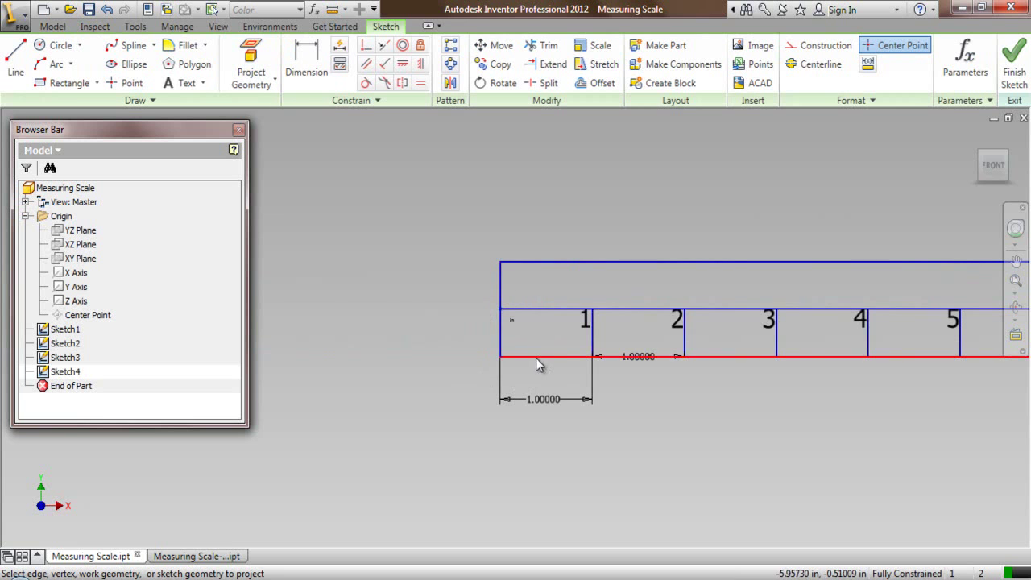
right_click(438, 279)
click(370, 276)
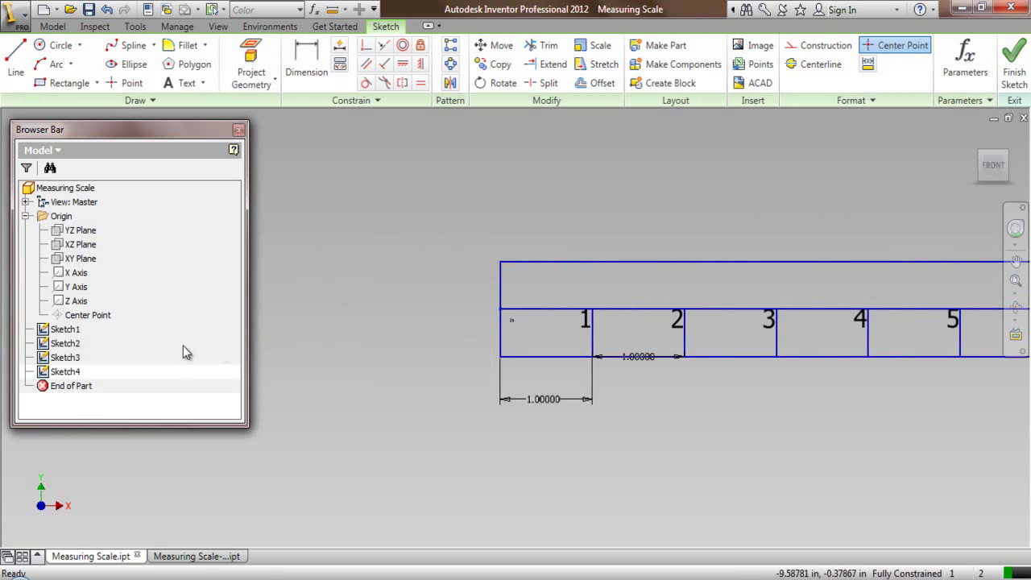
Step: Hide the dimensions of Sketch2, which holds the inch marks
right_click(67, 343)
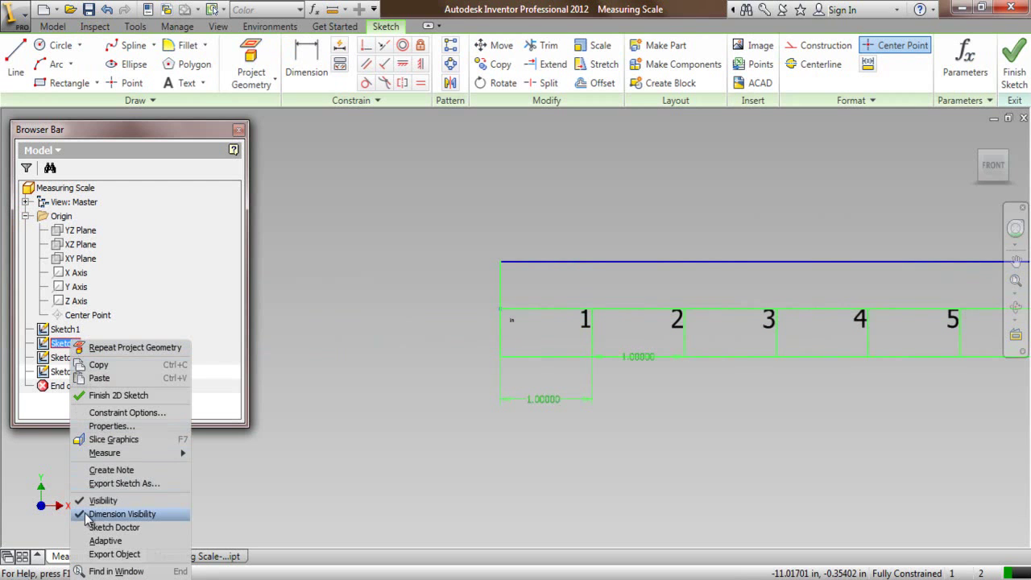
click(86, 516)
scroll(573, 290, up, 3)
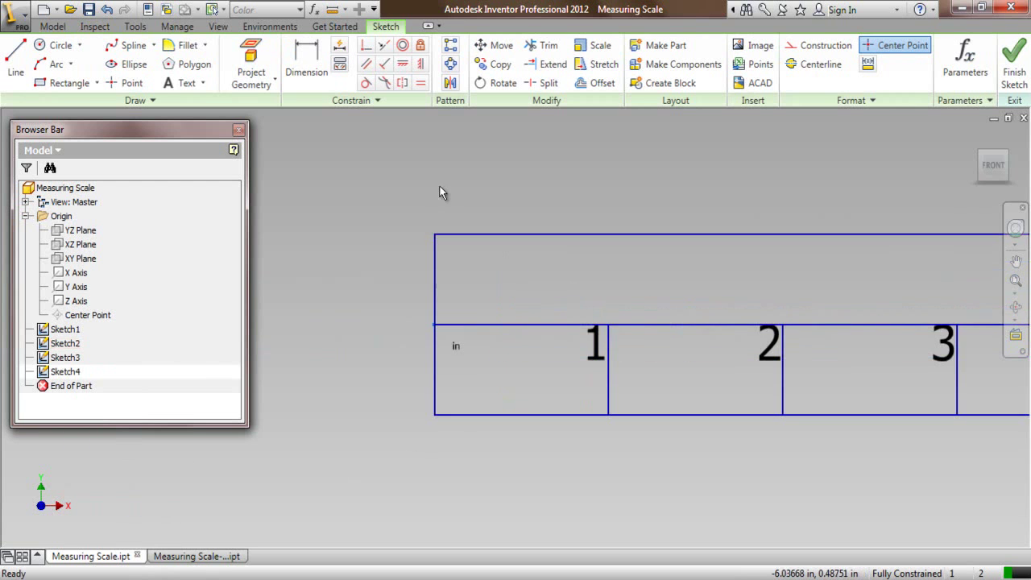
Step: Draw a vertical line 0.4375 in long upward from the lower corner of the bar's square end
click(15, 64)
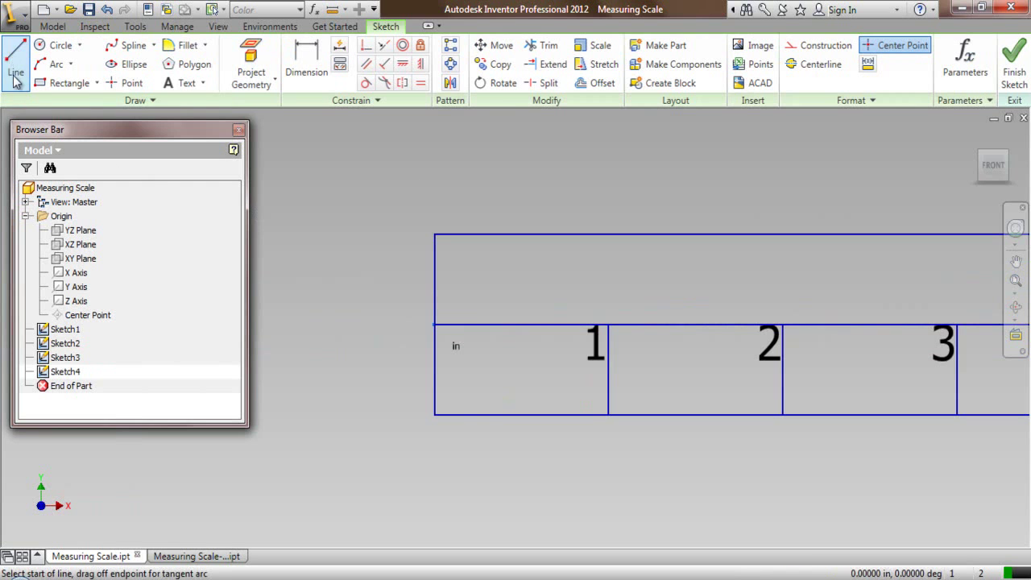
click(434, 415)
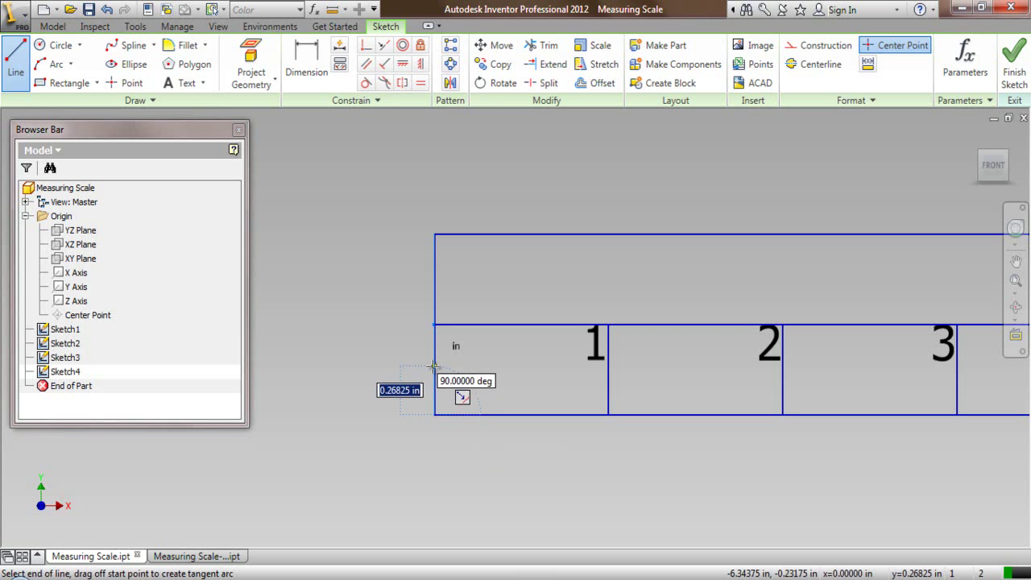
text(.4375)
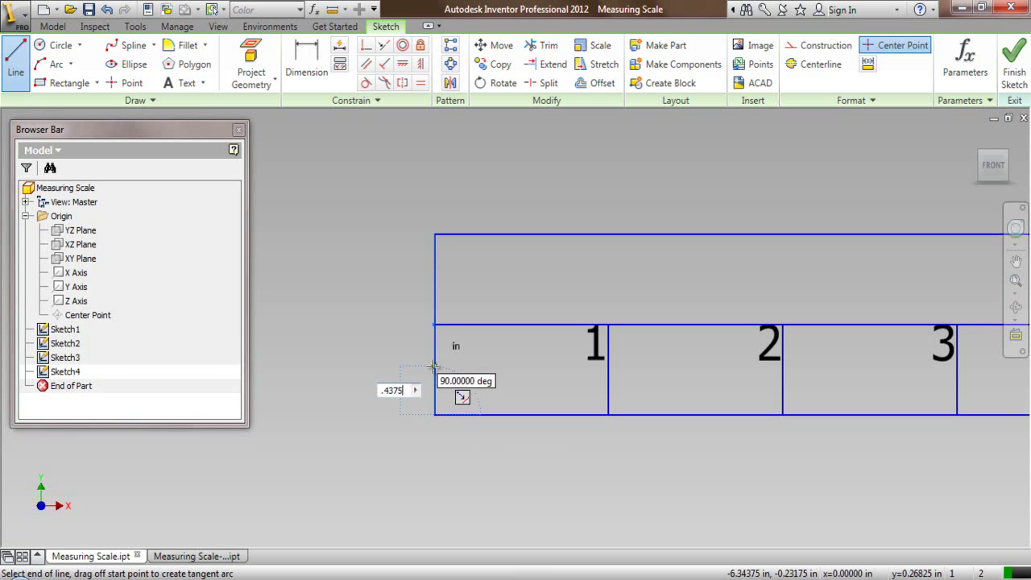
key(Return)
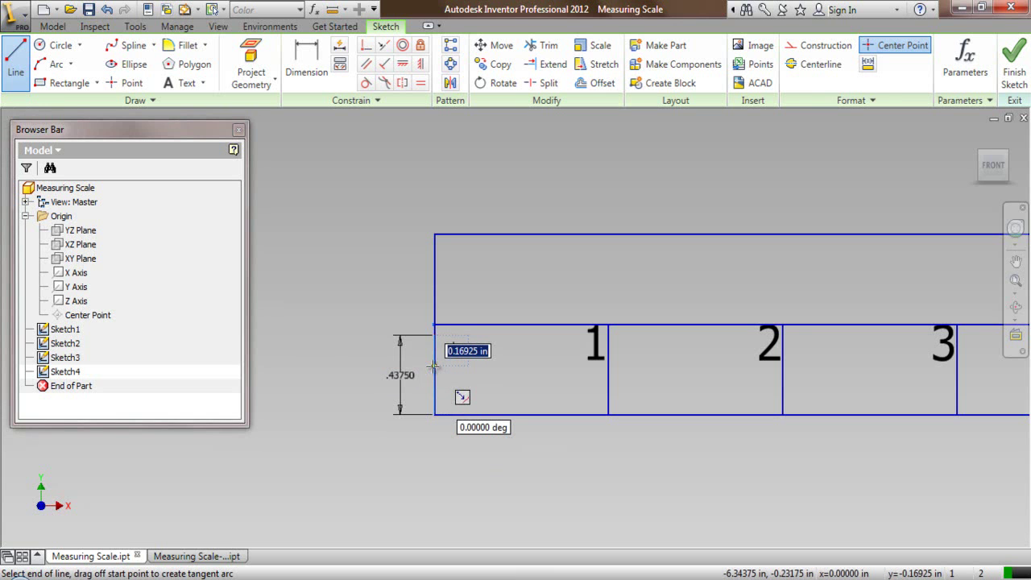
right_click(330, 279)
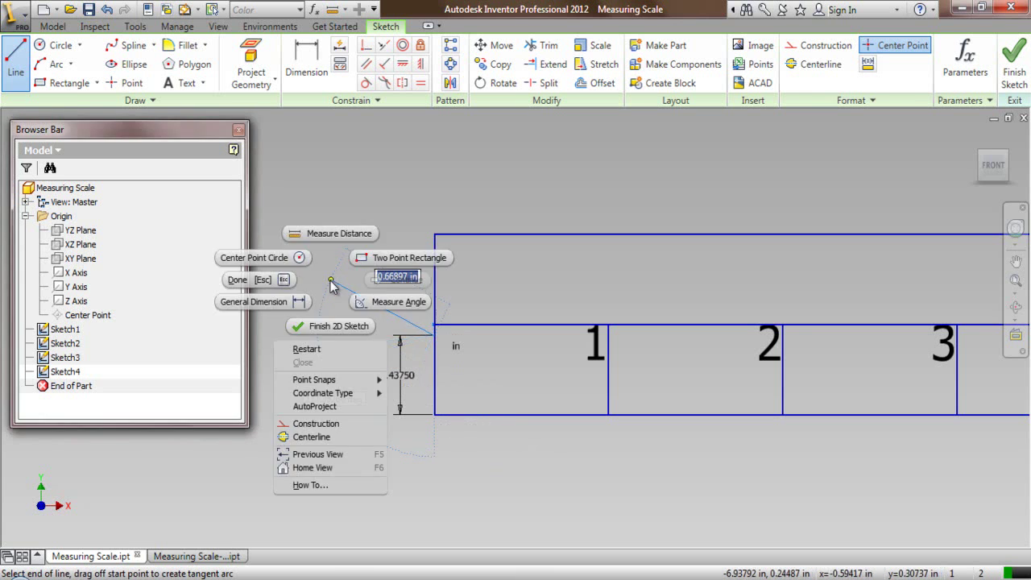
click(273, 282)
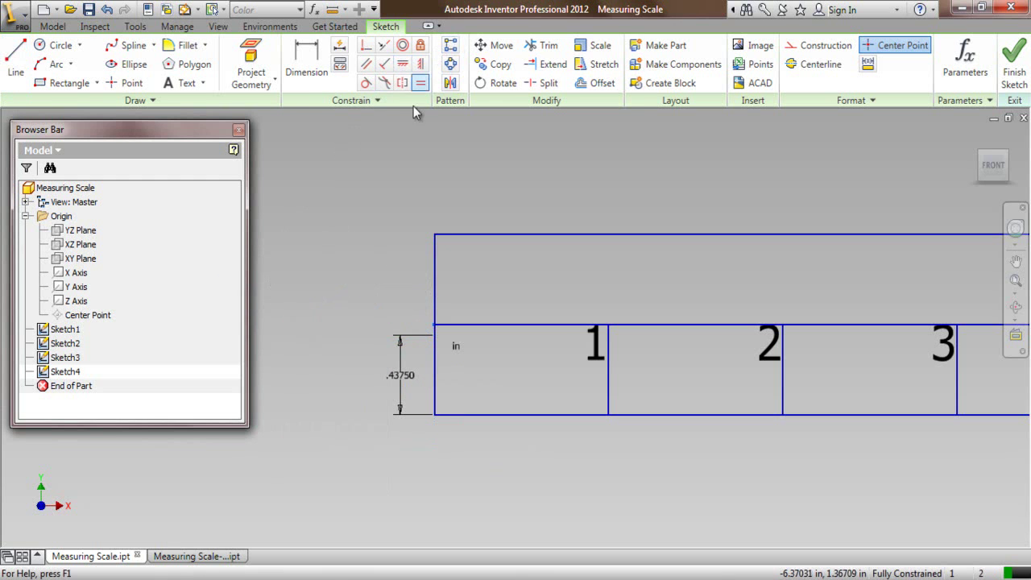
Step: Pattern the 0.4375 in line along the bar's lower edge toward the rounded end, 3 instances fitted within 1.0 in
click(450, 45)
click(435, 370)
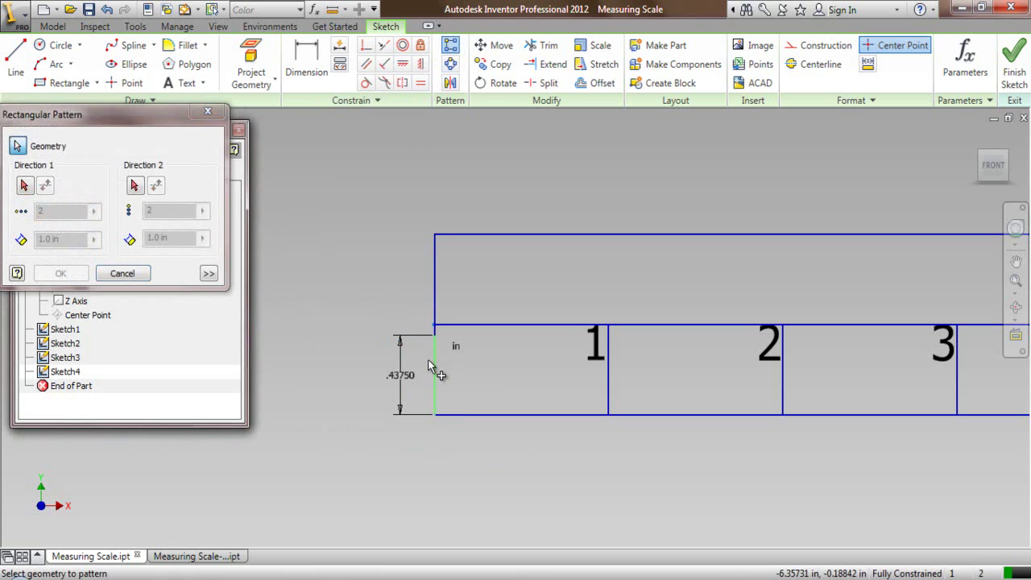
click(25, 186)
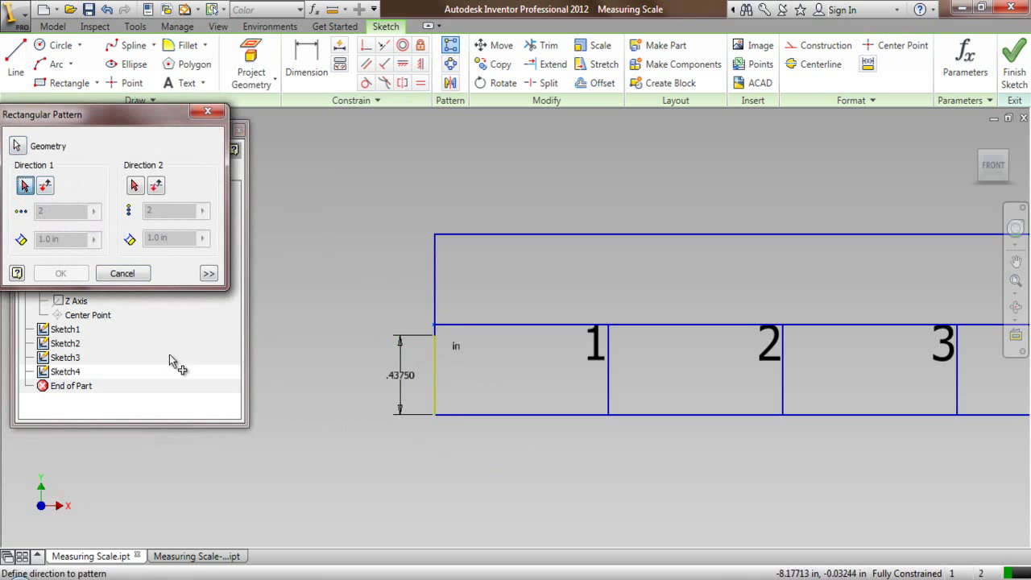
click(474, 417)
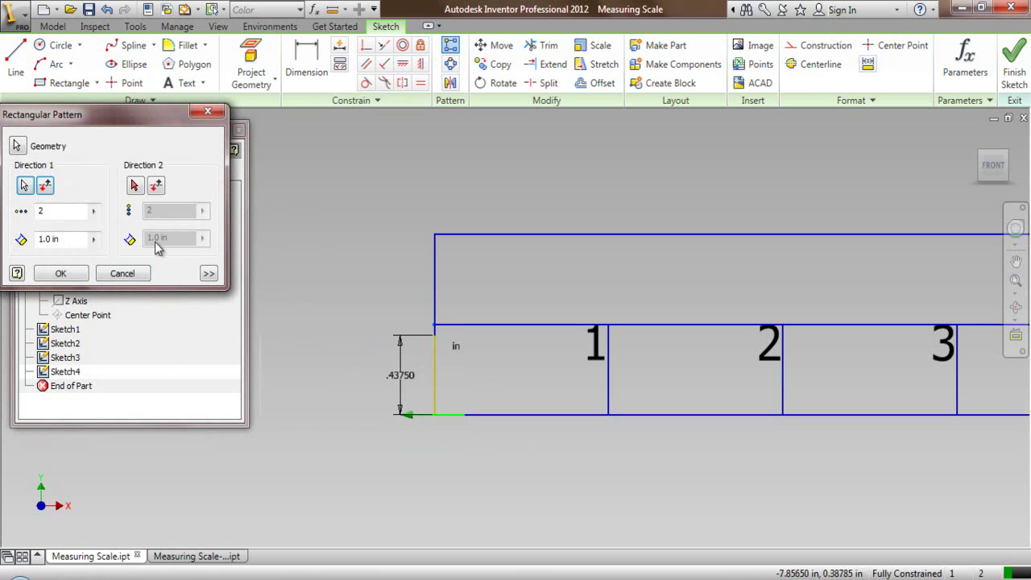
click(45, 186)
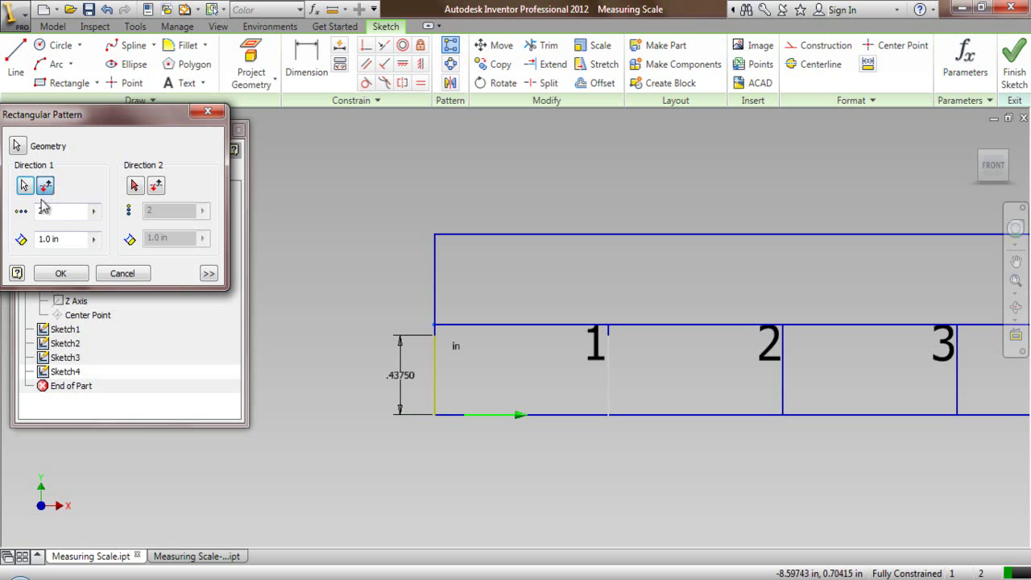
double_click(40, 211)
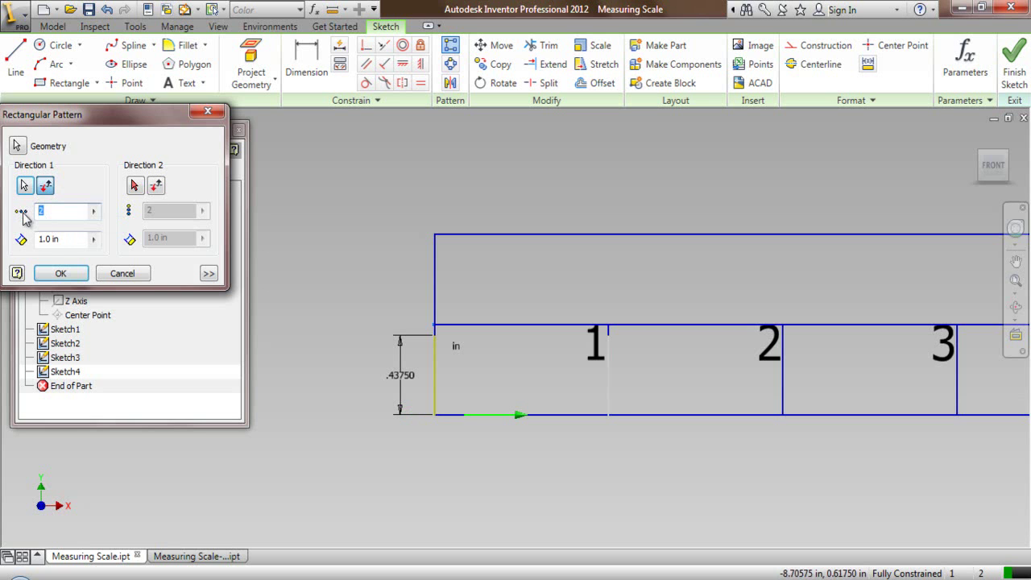
text(3)
click(209, 274)
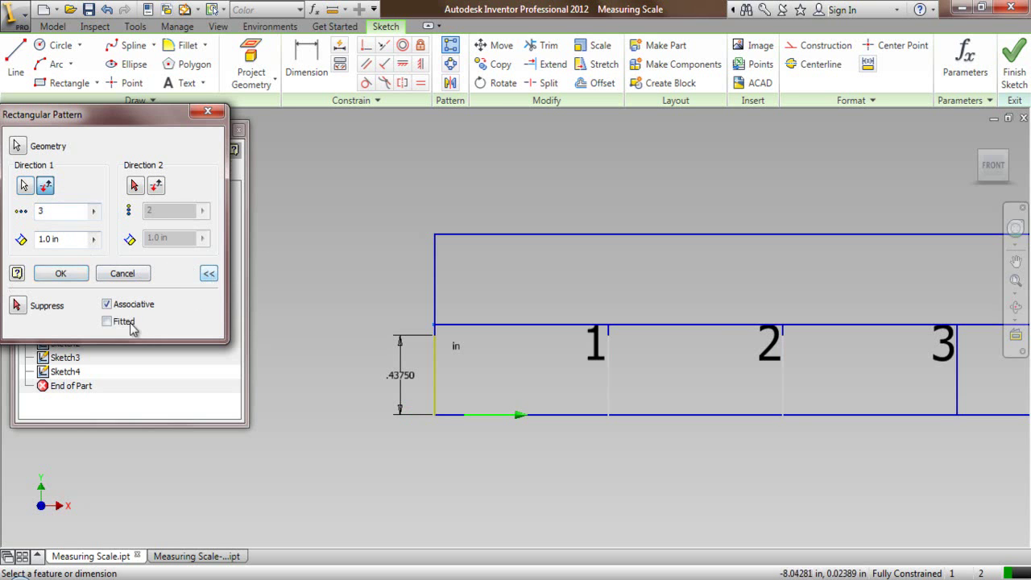
click(108, 323)
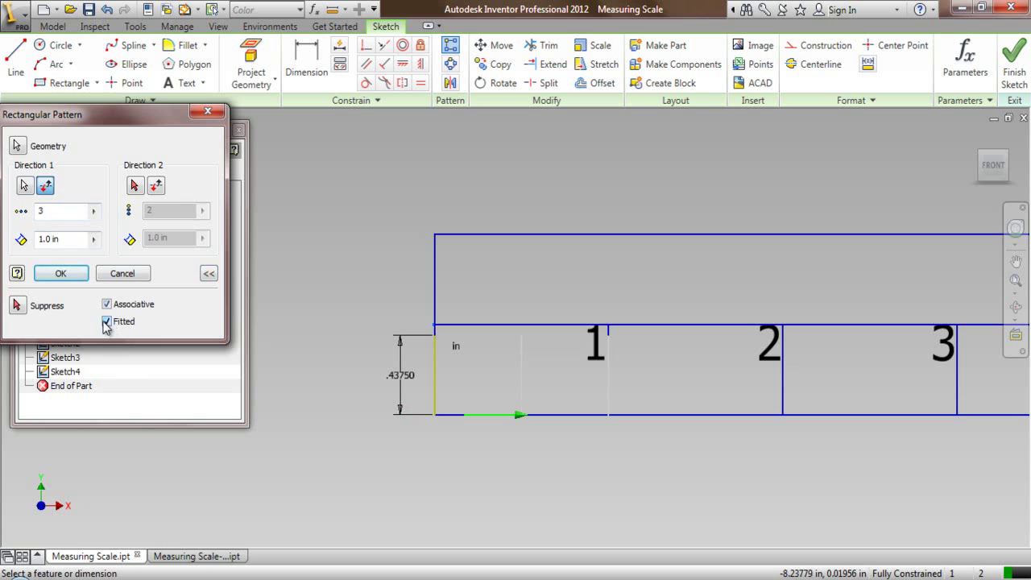
click(60, 274)
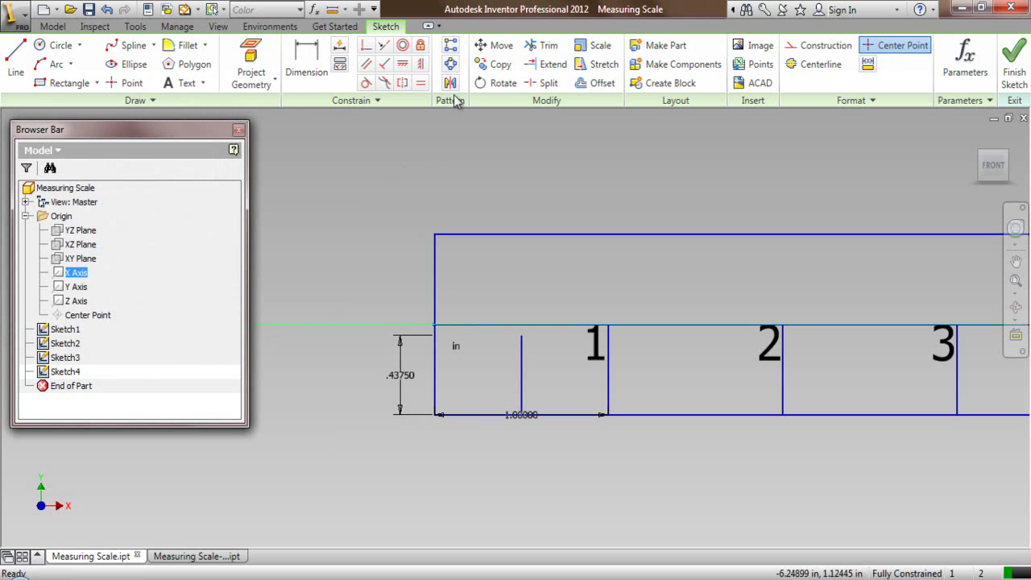
Step: Pattern the first inch's half-inch mark lines along the lower edge toward the rounded end, 12 instances spaced 1.0 in apart
click(450, 45)
drag(454, 339, 677, 513)
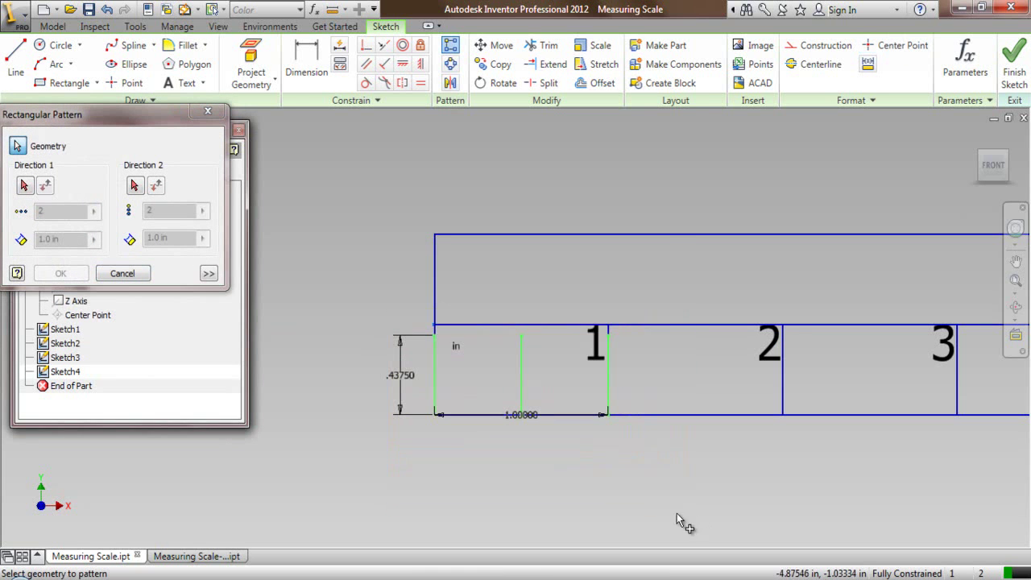
right_click(325, 233)
click(342, 237)
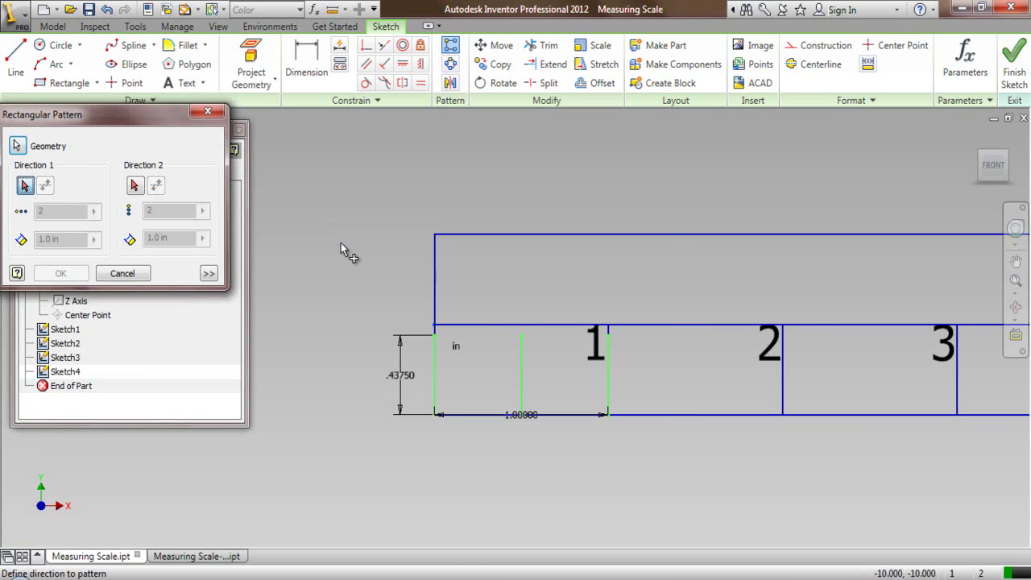
click(668, 415)
click(45, 187)
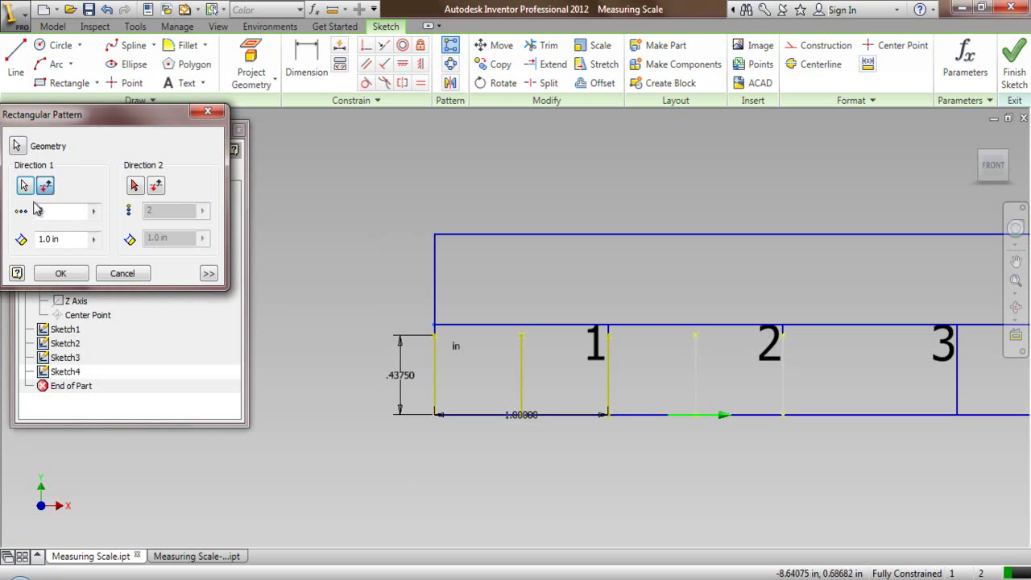
click(39, 211)
text(12)
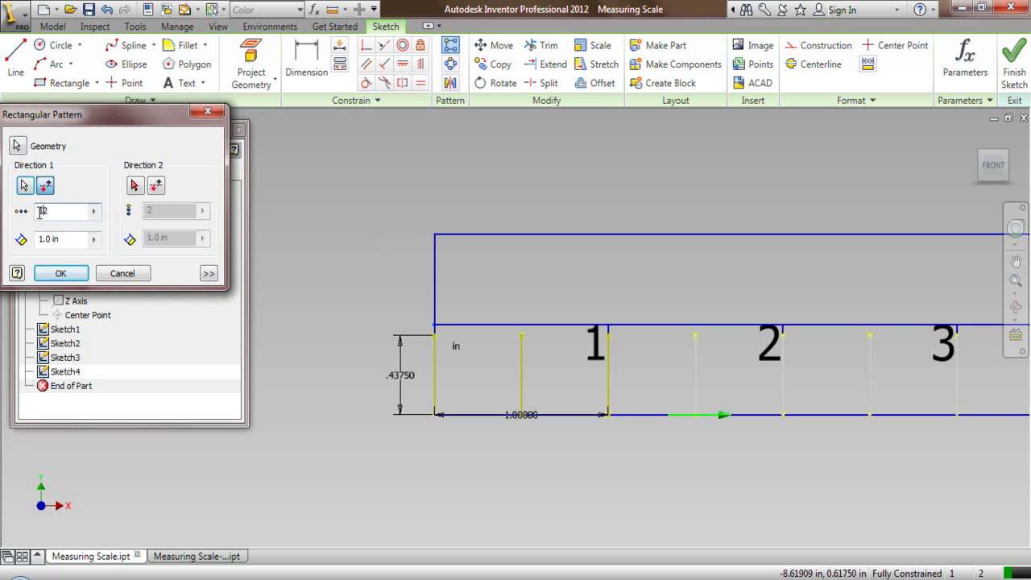
click(60, 274)
Step: Finish the half-inch marks sketch and start another sketch on the XY plane
scroll(330, 375, down, 3)
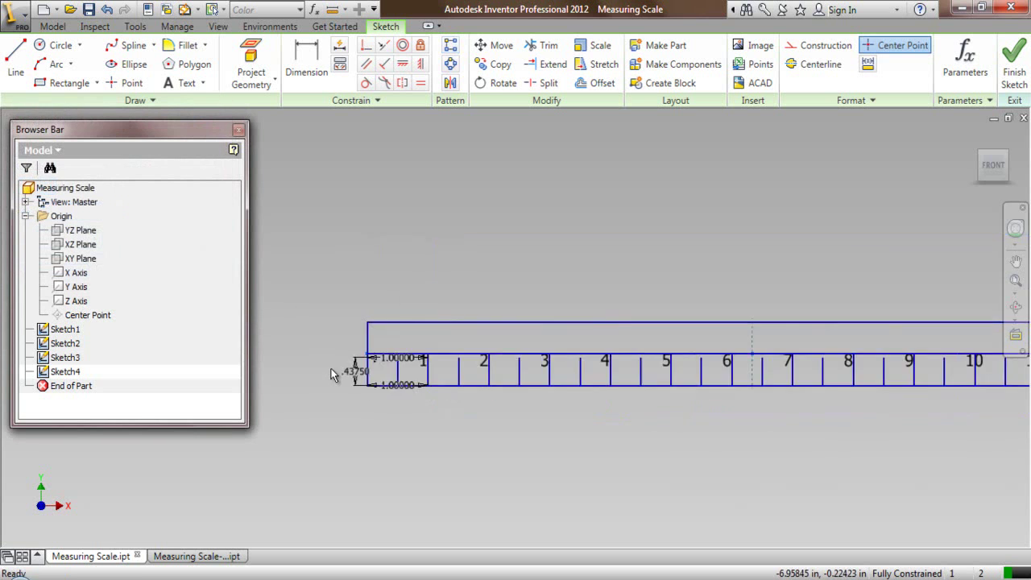
scroll(332, 372, down, 2)
scroll(785, 368, up, 5)
scroll(909, 390, down, 3)
scroll(314, 393, up, 4)
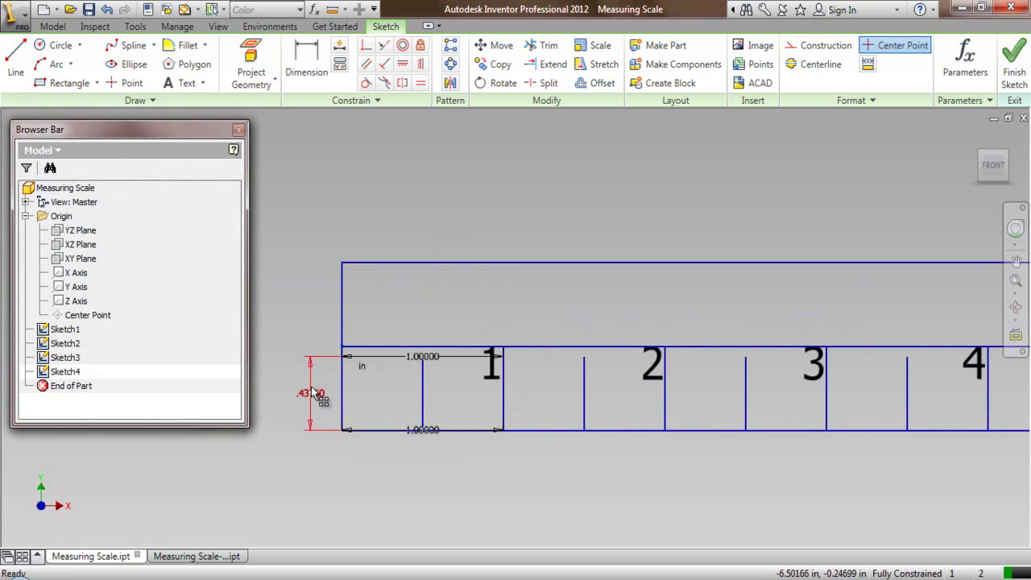
click(1014, 65)
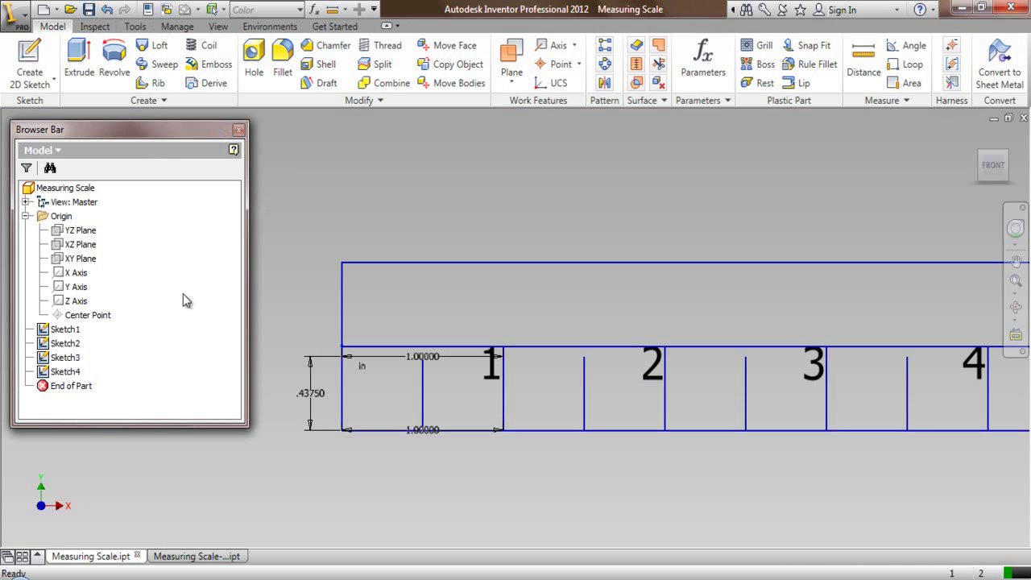
click(87, 258)
right_click(87, 259)
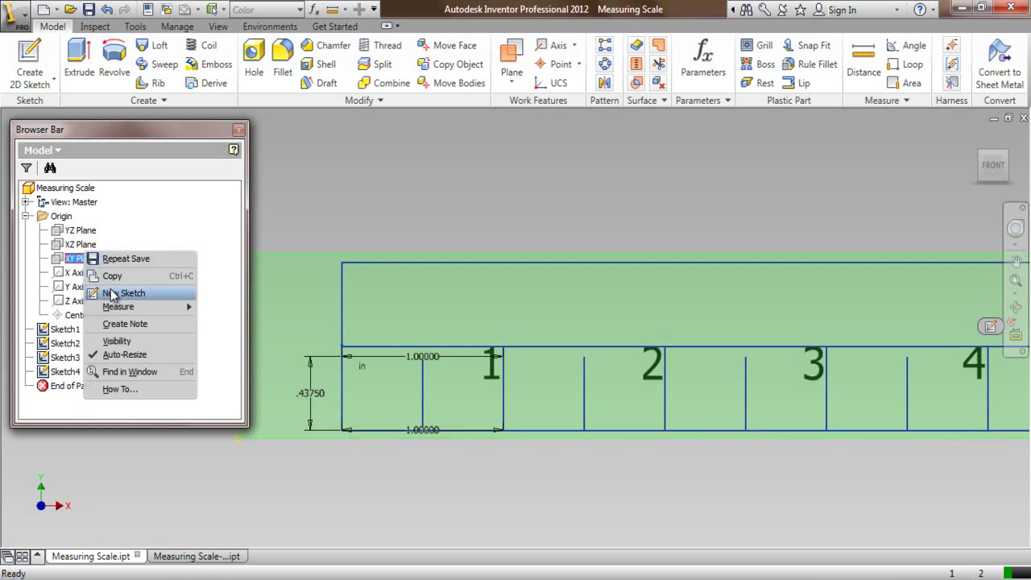
click(117, 290)
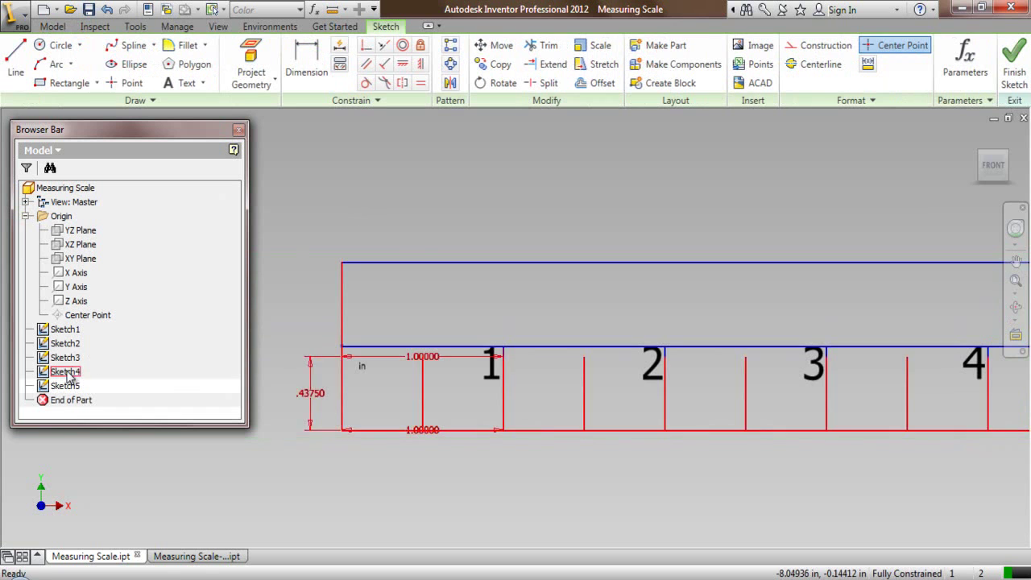
Step: Hide the dimensions of Sketch4, which holds the half-inch marks
click(66, 372)
right_click(69, 377)
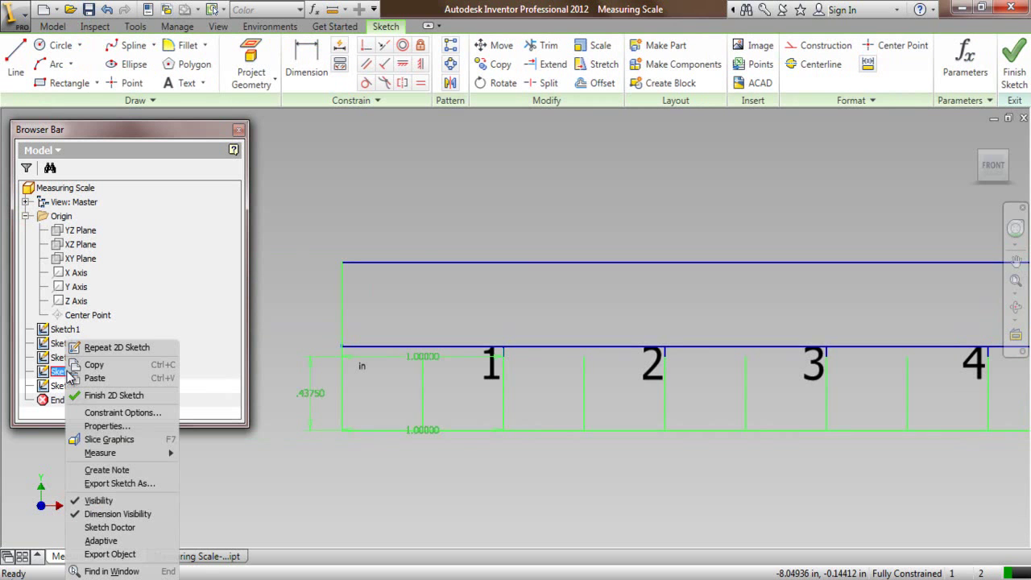
click(112, 512)
scroll(322, 372, up, 3)
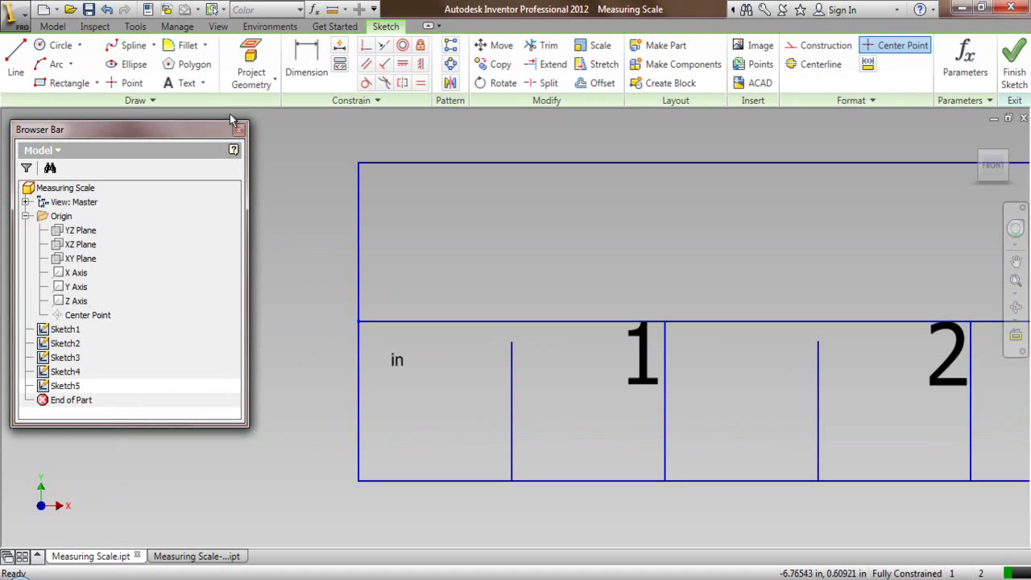
click(251, 61)
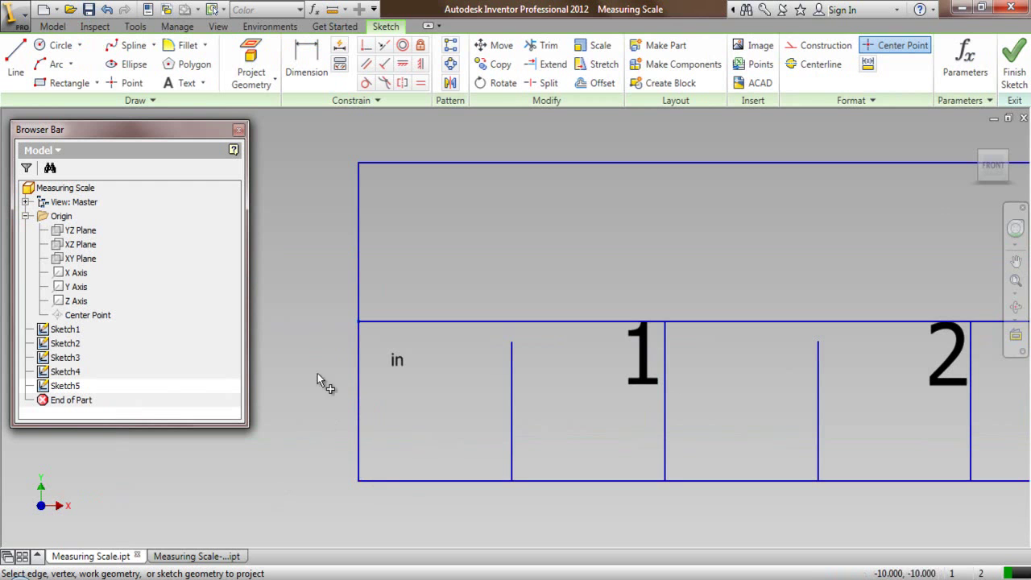
right_click(316, 293)
click(268, 291)
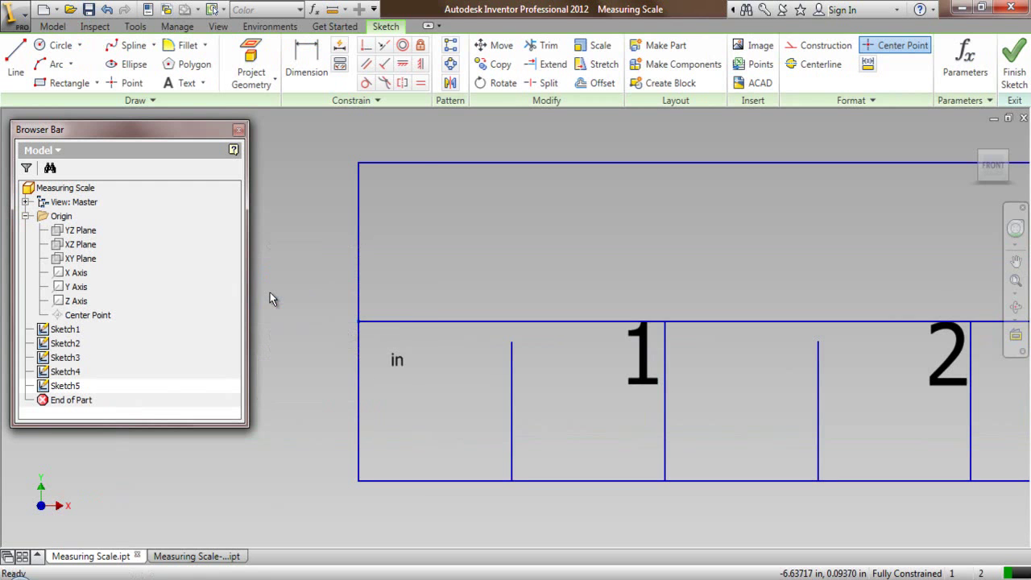
Step: Draw a vertical line 0.375 in long upward from the lower corner of the bar's square end
click(11, 75)
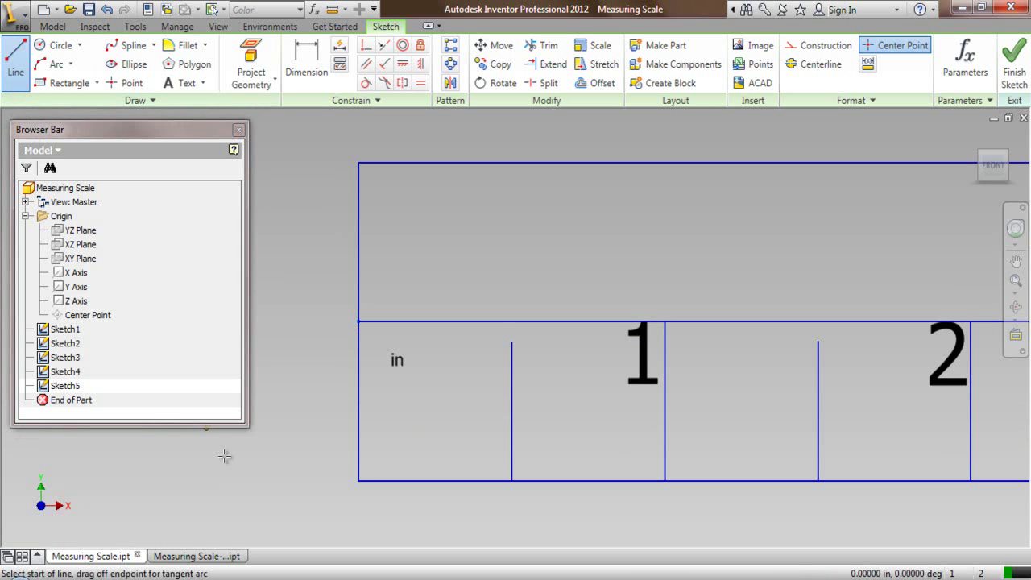
click(359, 482)
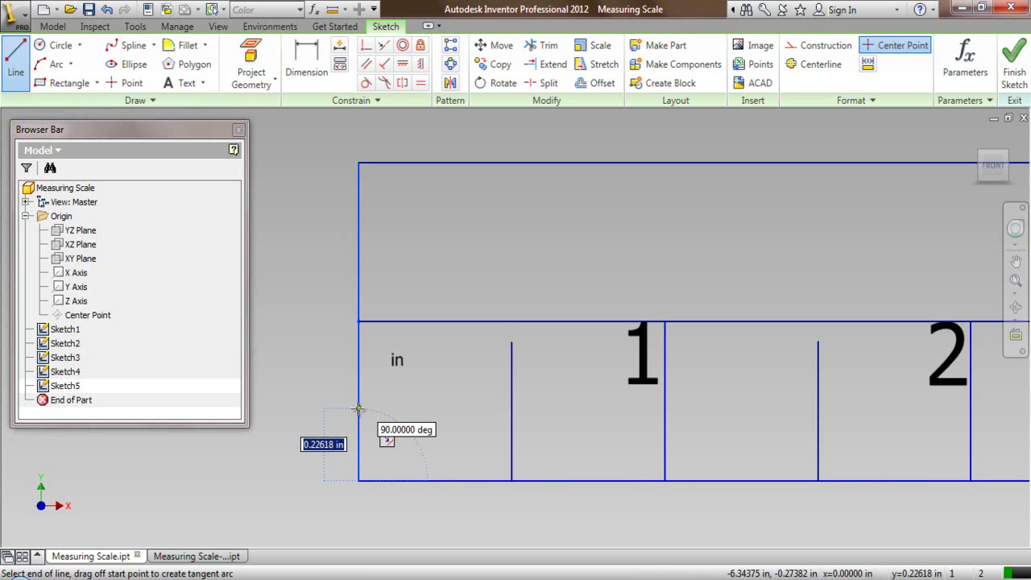
text(.37)
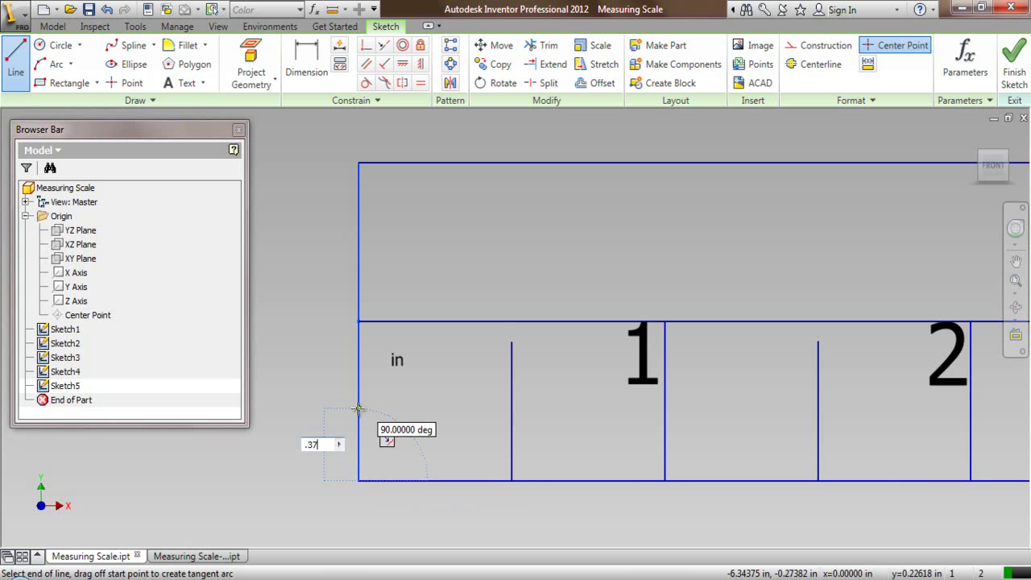
text(5)
key(Return)
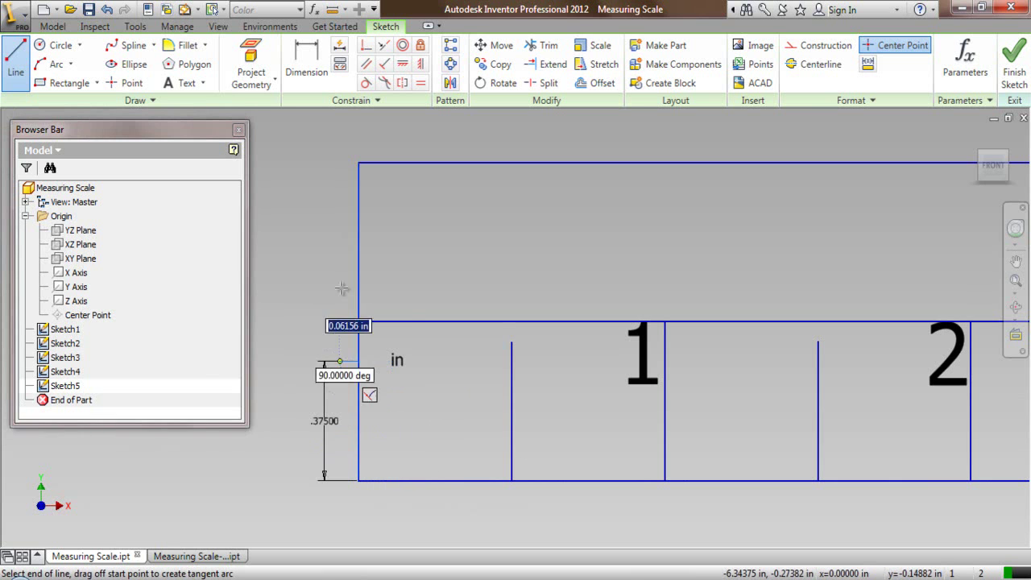
right_click(341, 244)
click(284, 249)
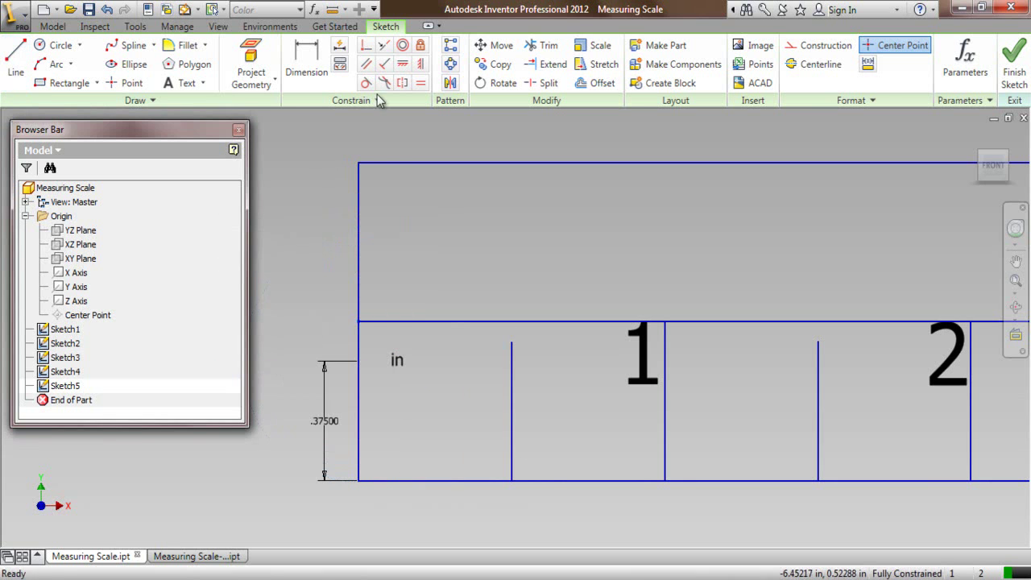
Step: Pattern the 0.375 in line along the bar's lower edge toward the rounded end, 5 instances fitted within 1.0 in
click(450, 45)
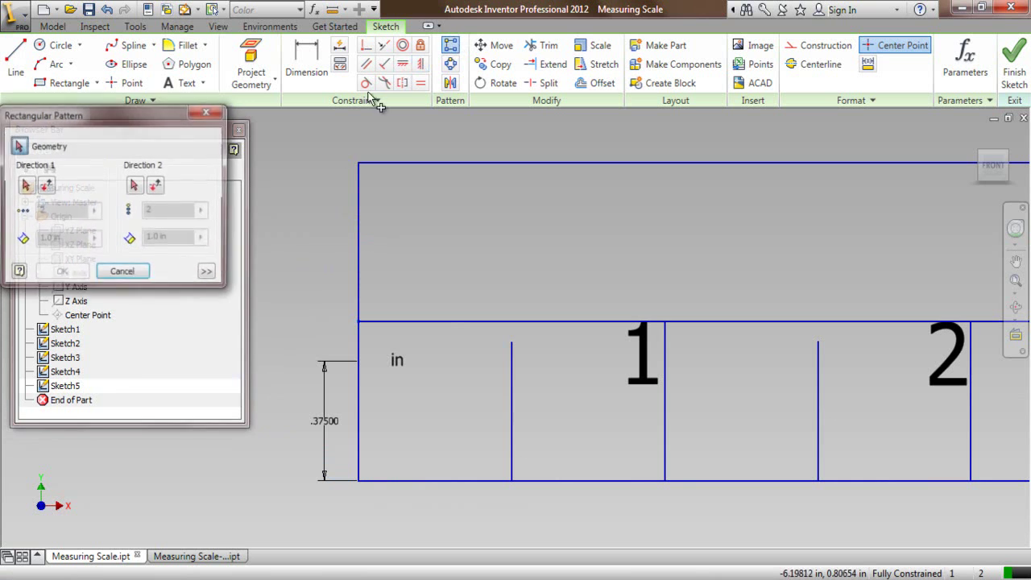
click(357, 416)
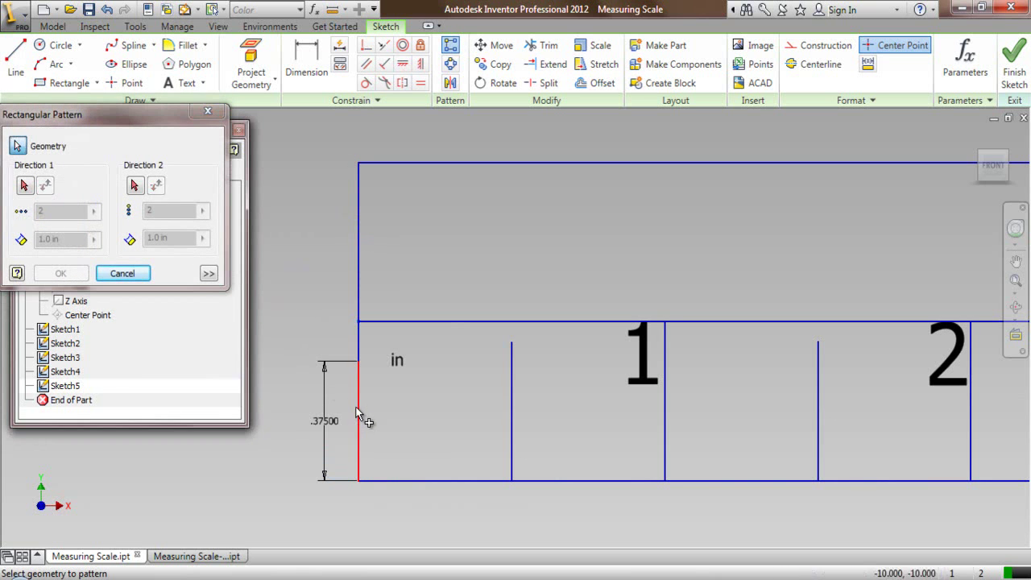
right_click(308, 251)
click(331, 260)
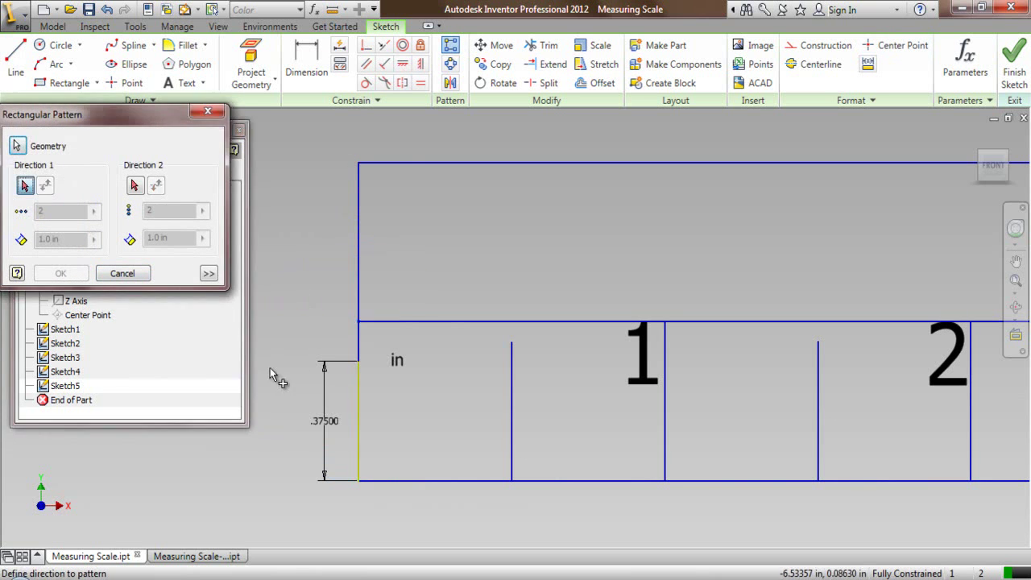
click(410, 482)
click(46, 187)
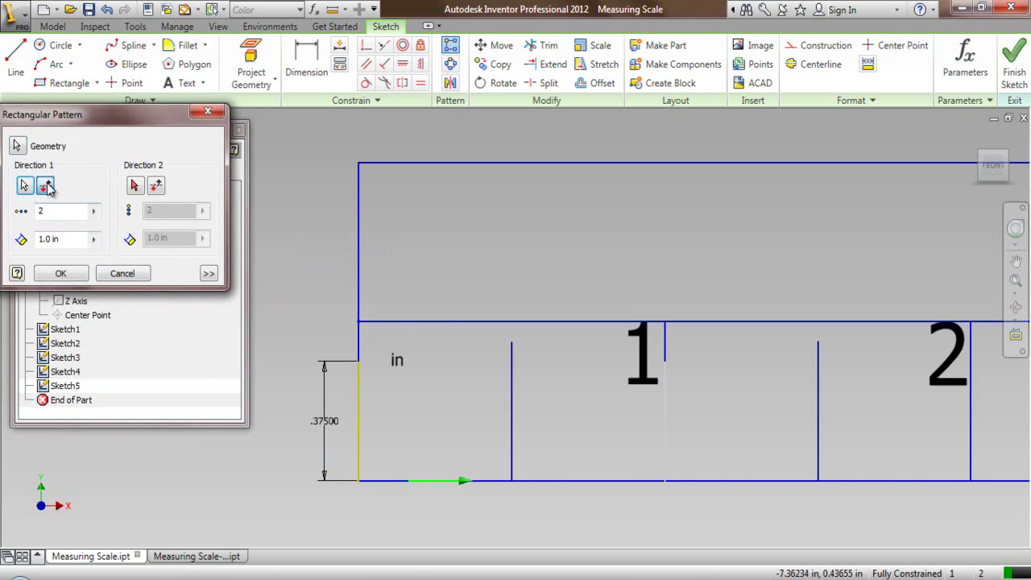
click(64, 210)
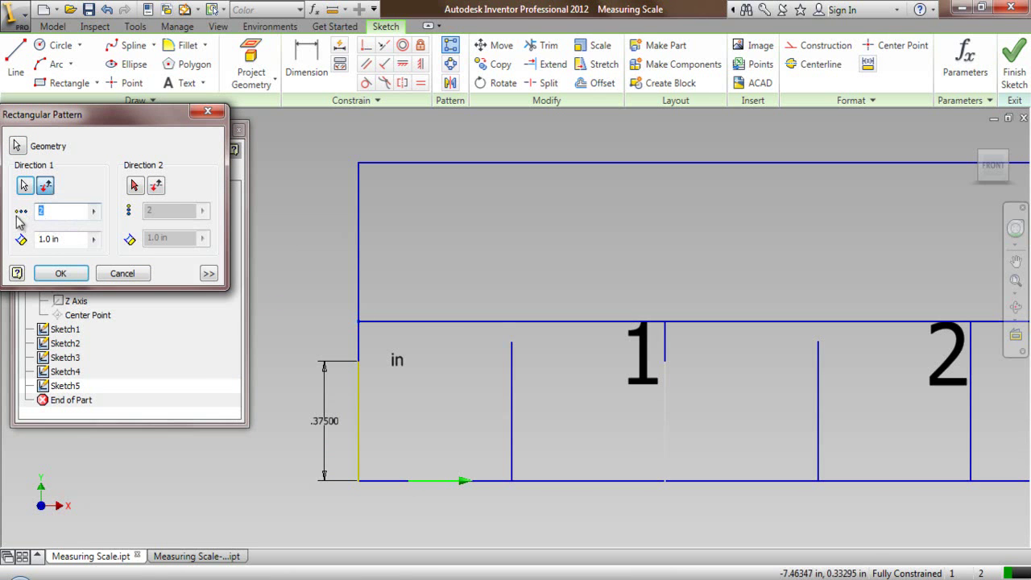
click(209, 273)
click(108, 322)
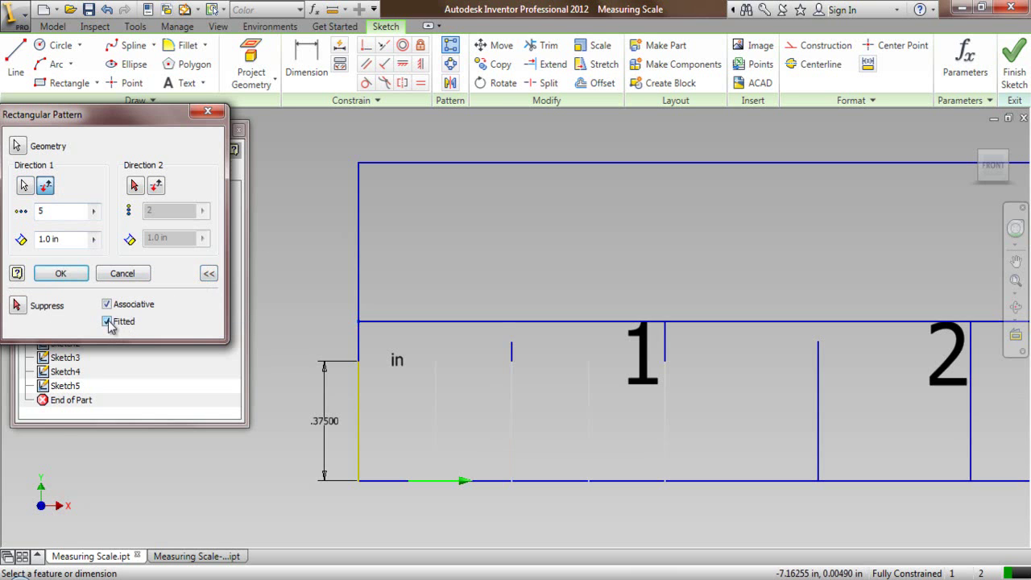
click(60, 273)
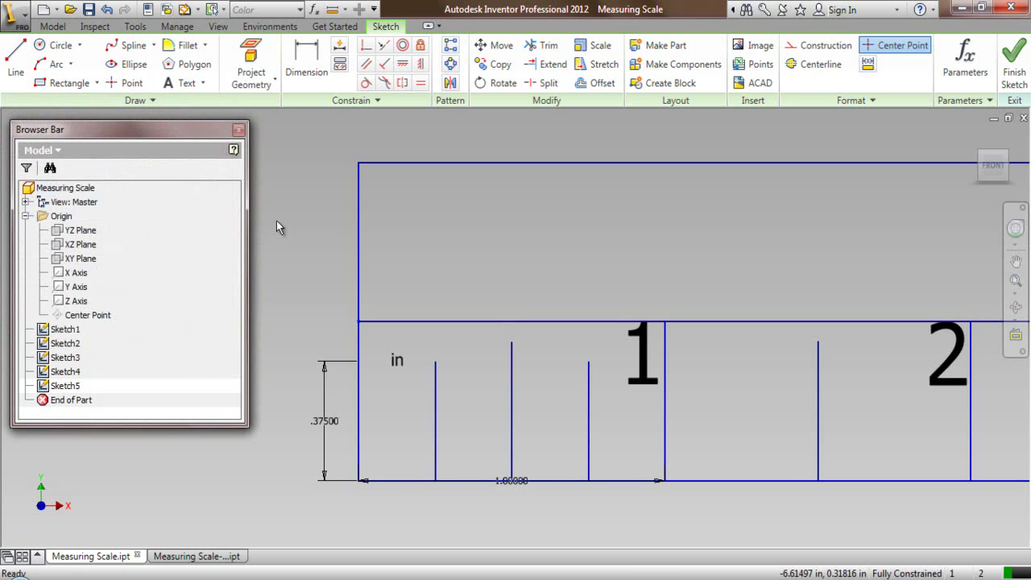
Step: Pattern the five 0.375 in lines along the bar's lower edge toward the rounded end, 12 instances spaced 1.0 in
click(450, 45)
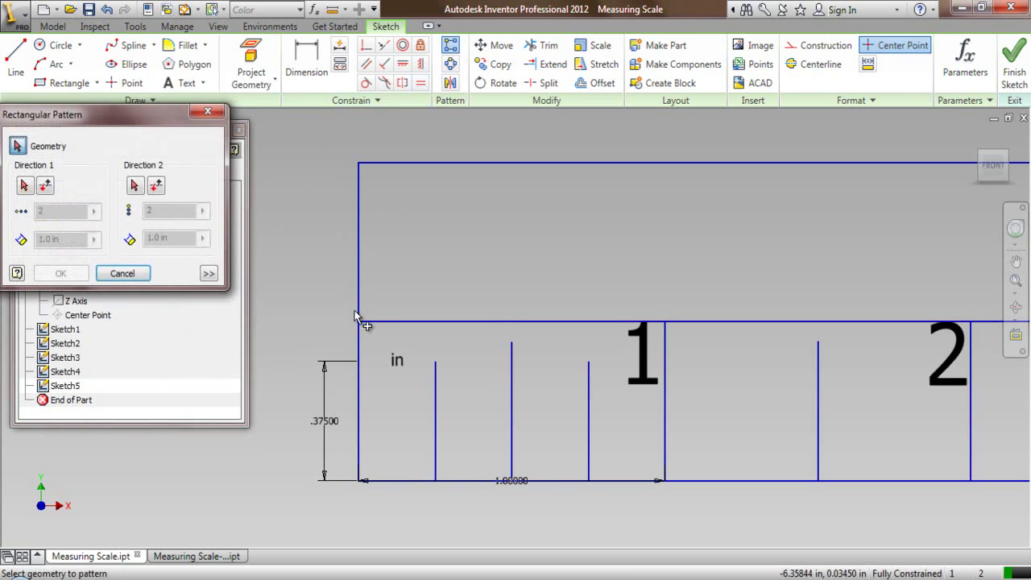
mouse_move(333, 322)
mouse_down()
mouse_move(548, 394)
mouse_move(741, 504)
mouse_up()
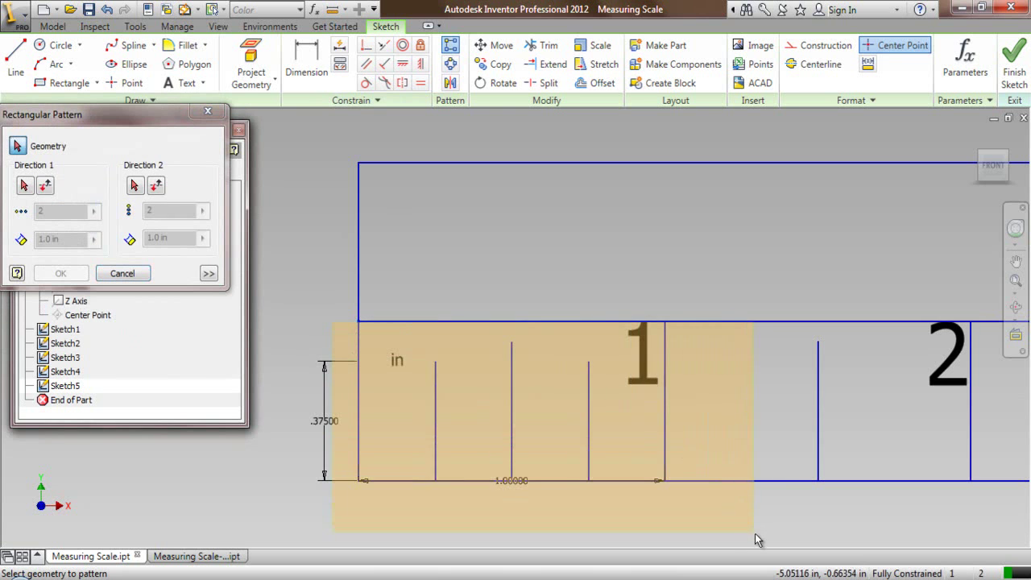
drag(755, 540, 754, 538)
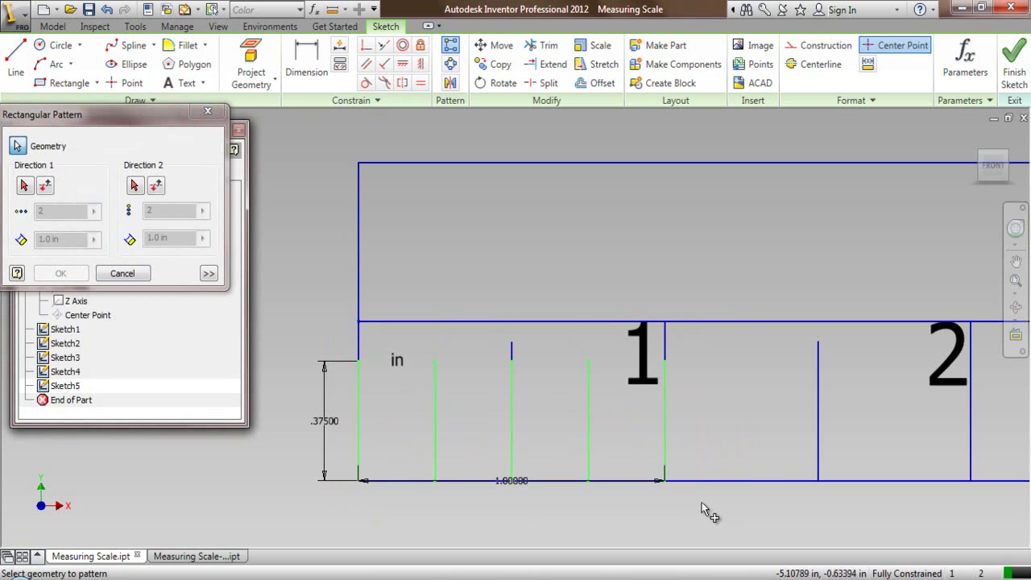
click(24, 186)
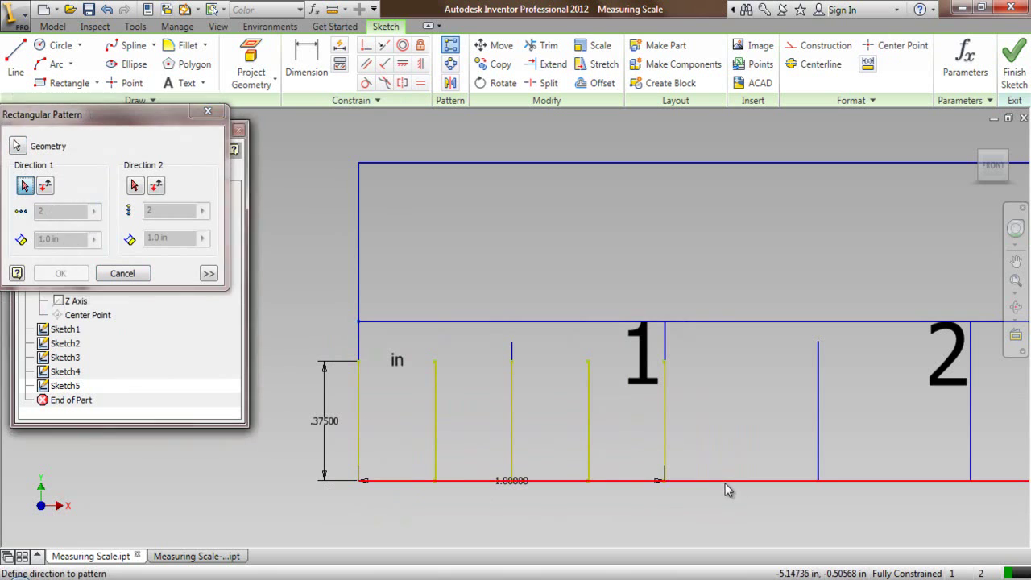
click(725, 484)
click(45, 186)
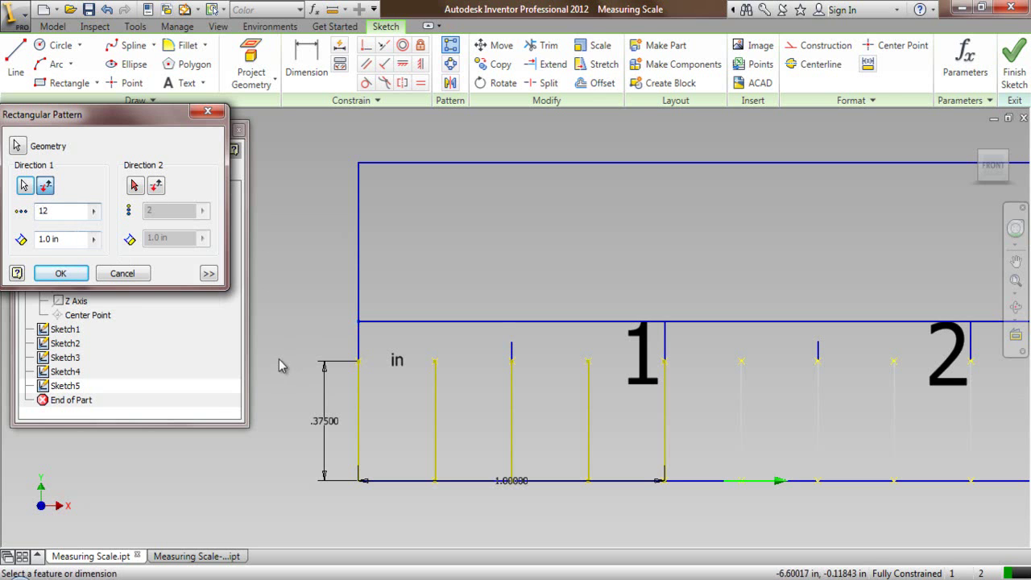
scroll(281, 361, down, 2)
click(73, 274)
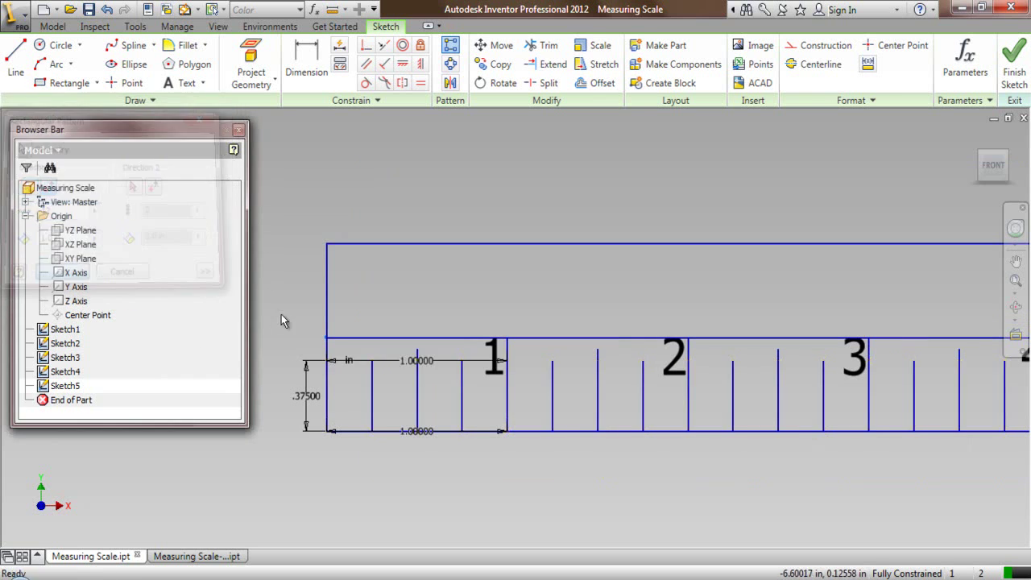
Step: Check the quarter-inch marks along the whole bar and finish their sketch
scroll(273, 336, down, 5)
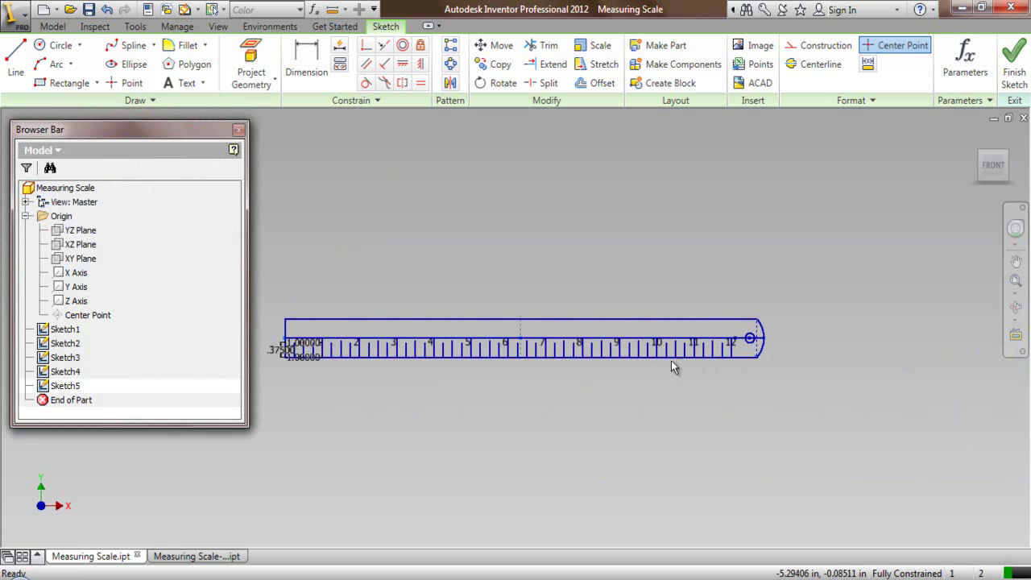
scroll(695, 346, up, 4)
scroll(868, 345, down, 4)
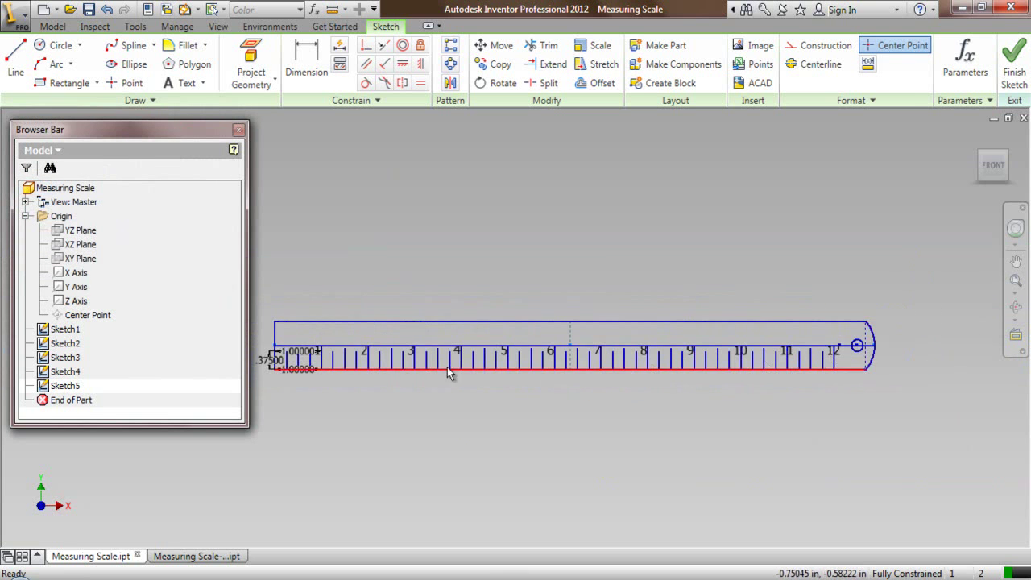
scroll(324, 363, down, 2)
scroll(306, 351, up, 3)
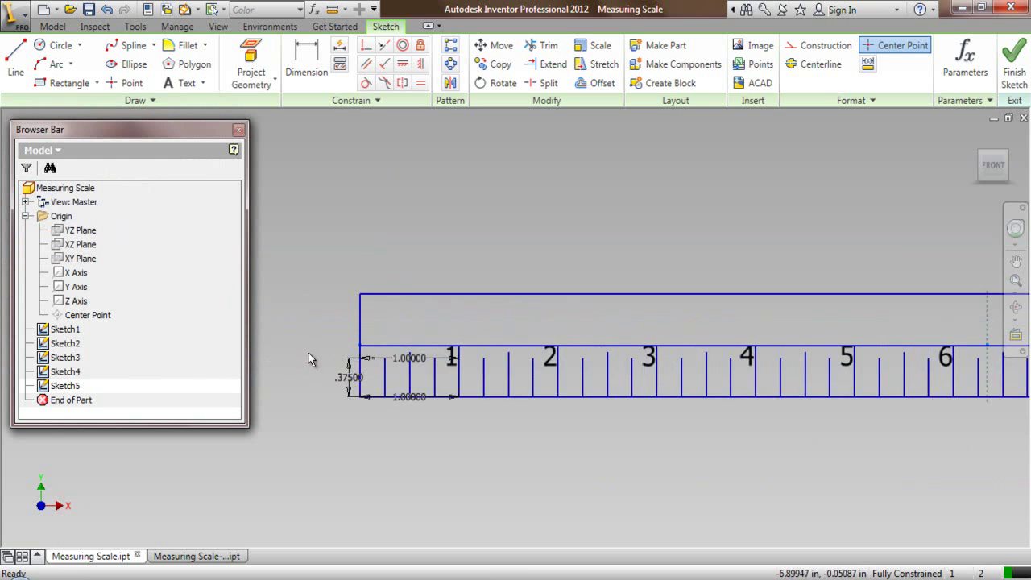
scroll(313, 361, up, 2)
click(1014, 69)
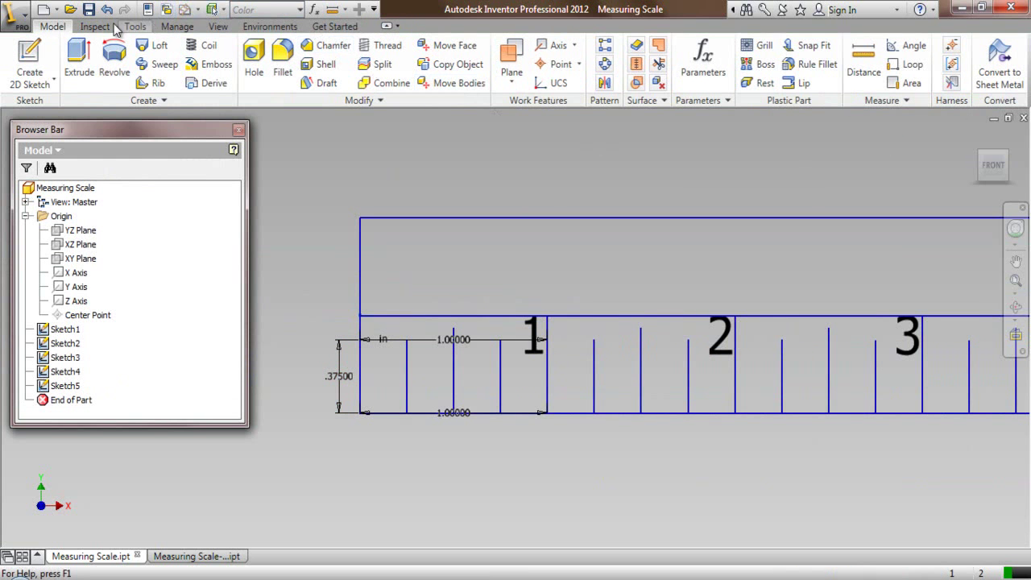
Step: Start a new sketch on the XY plane and hide the dimensions of Sketch5, which holds the quarter-inch marks
right_click(86, 258)
click(117, 296)
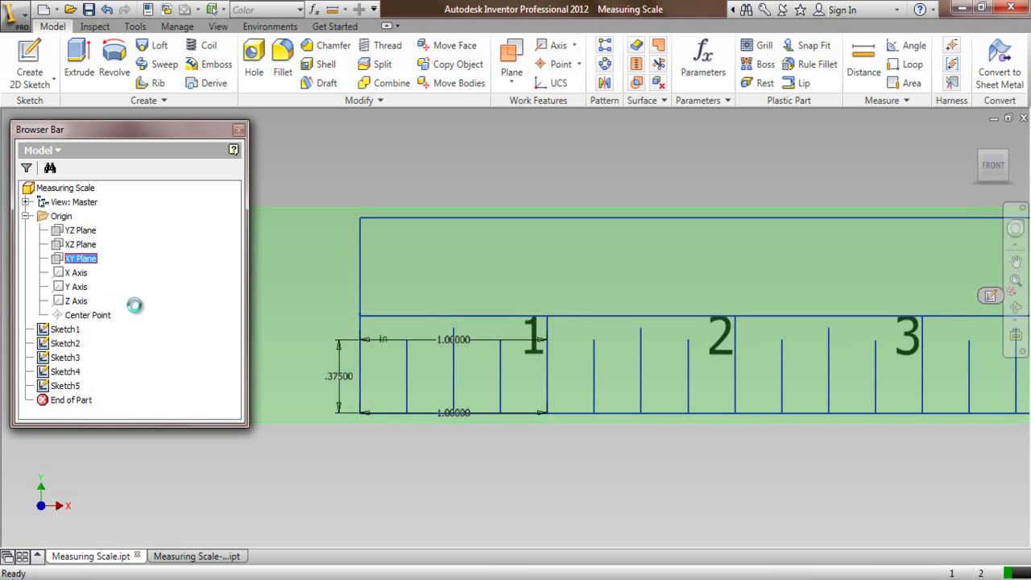
right_click(70, 390)
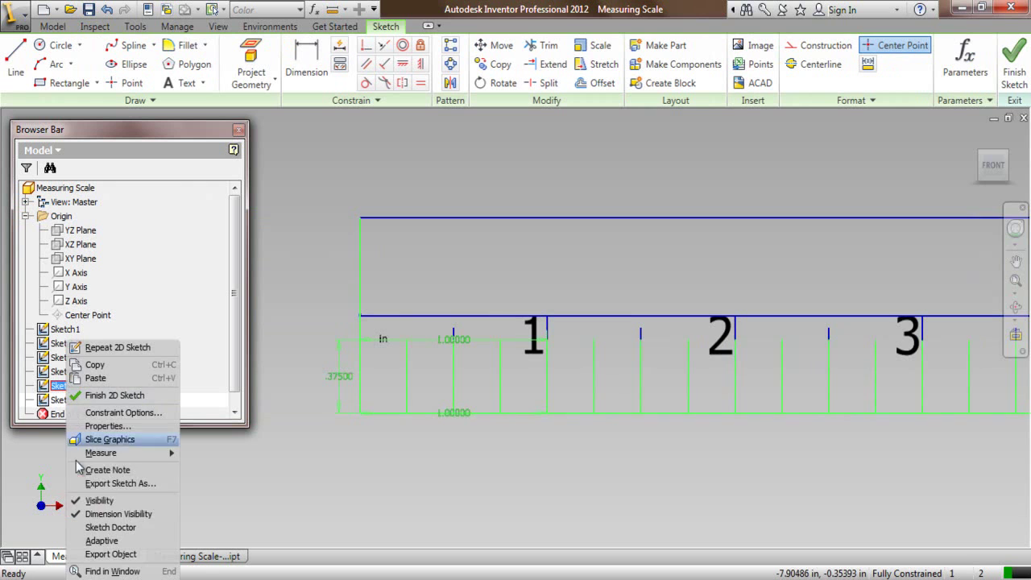
click(78, 511)
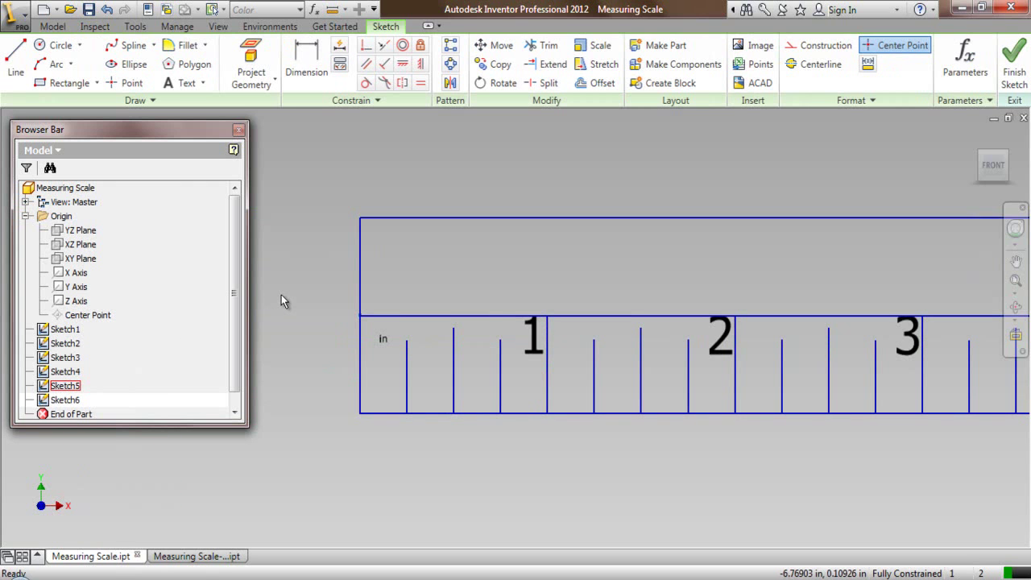
click(252, 64)
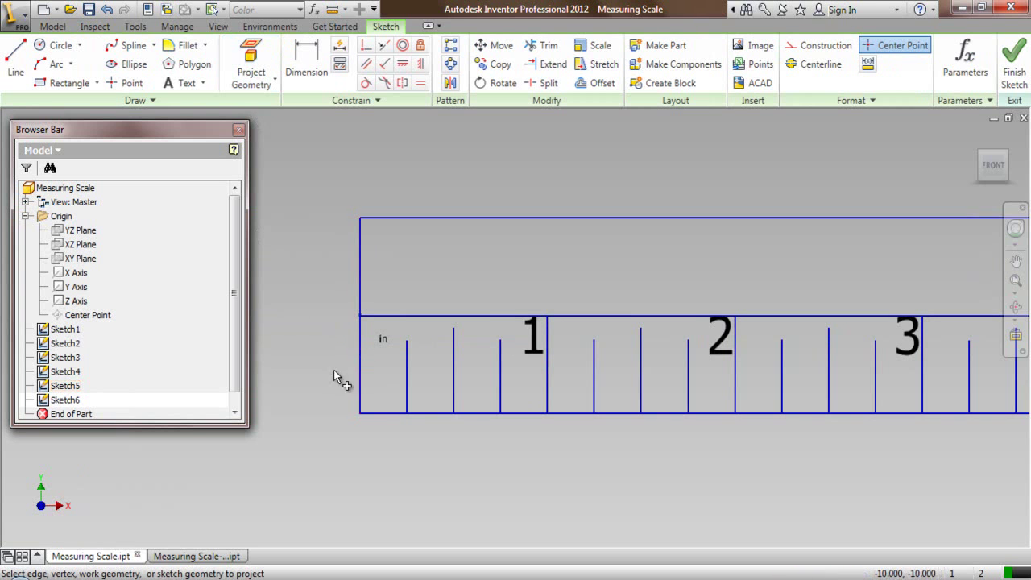
right_click(310, 204)
click(234, 205)
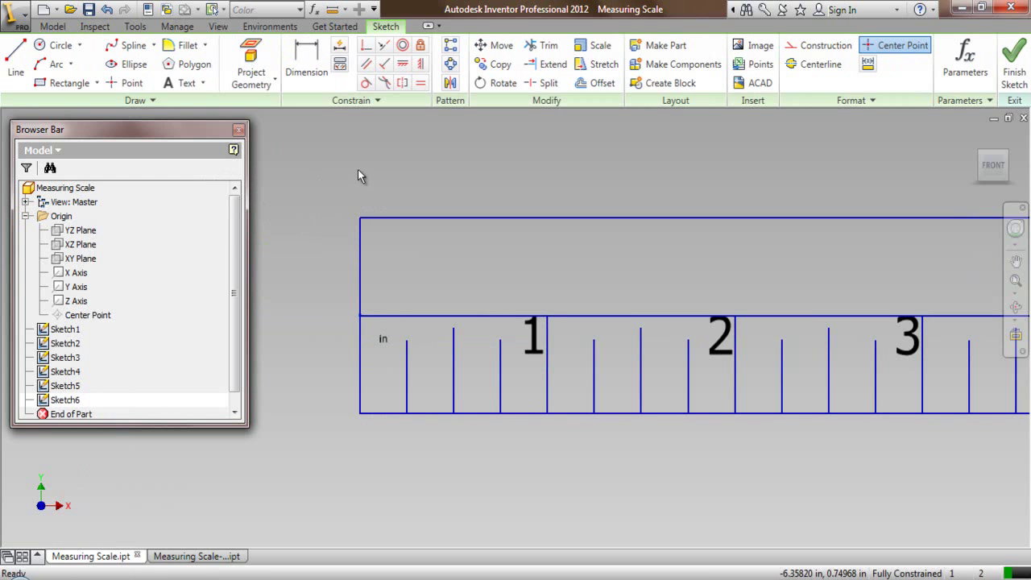
Step: Draw a vertical line 0.3125 in long upward from the lower corner of the bar's square end
click(16, 63)
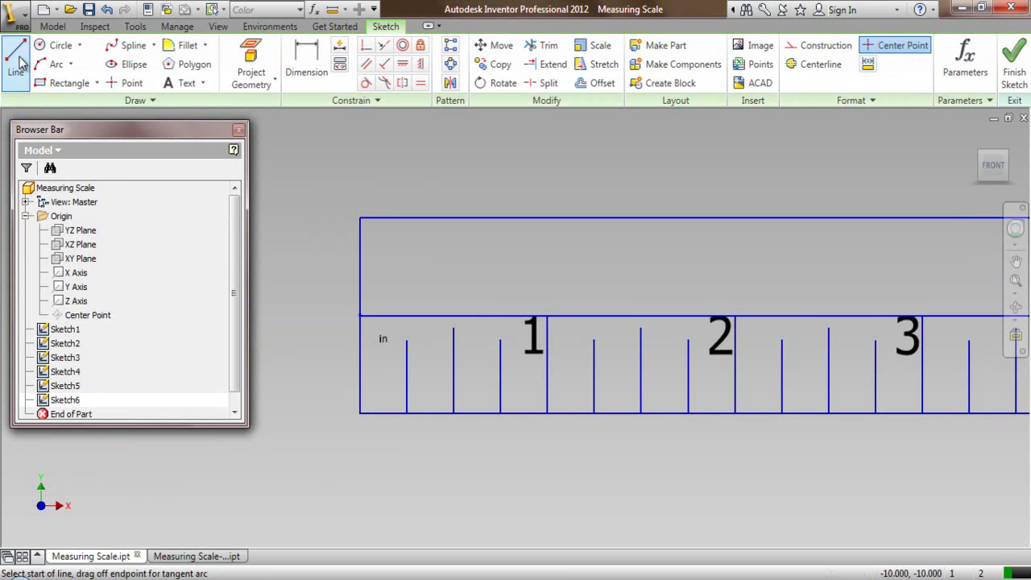
click(359, 412)
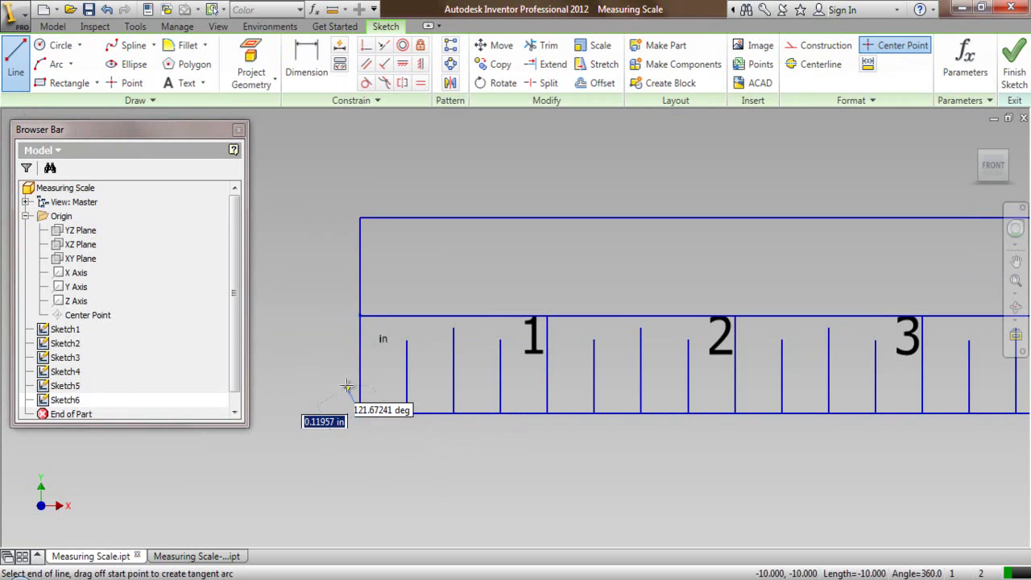
text(.)
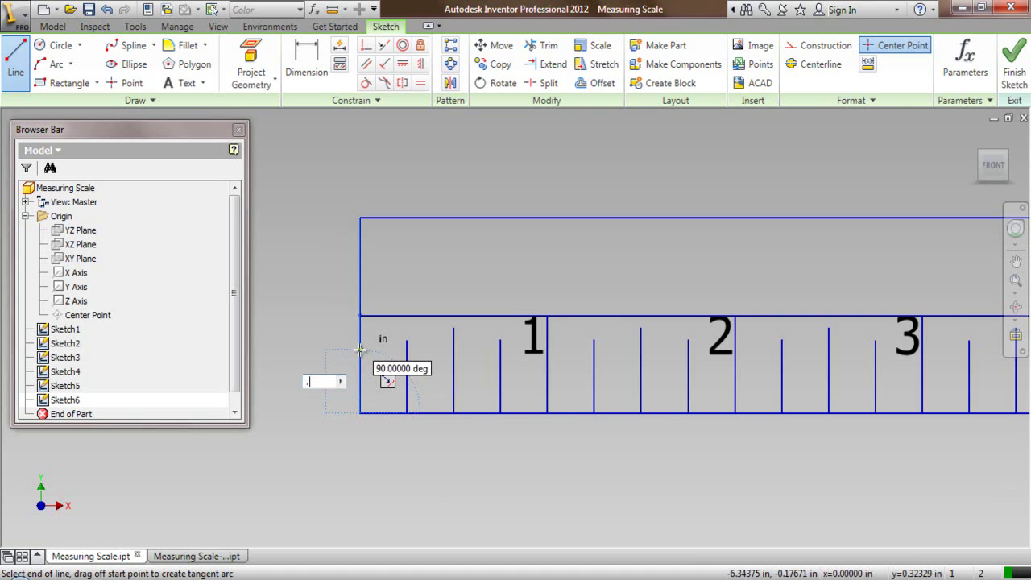
key(Return)
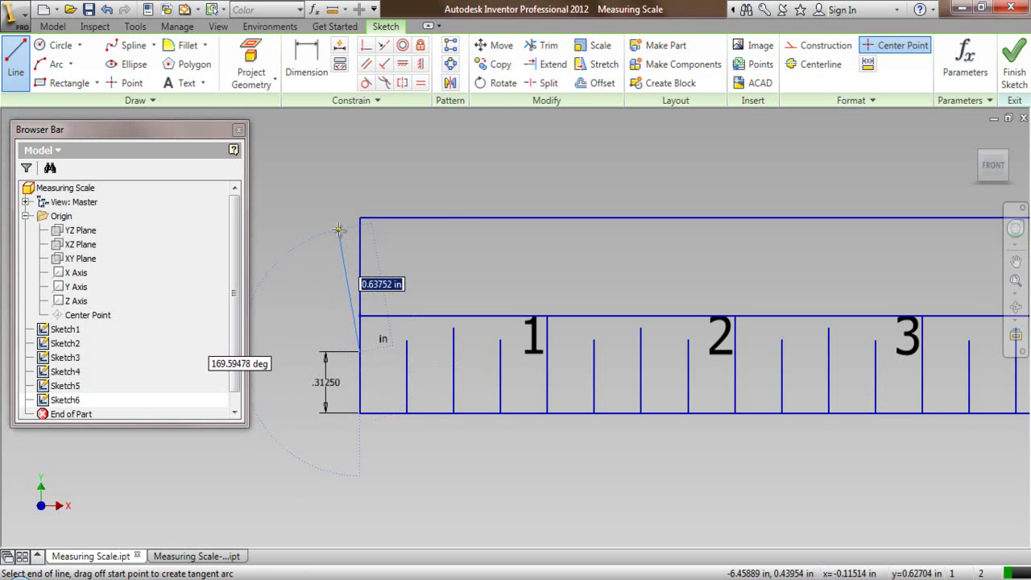
right_click(339, 230)
click(316, 228)
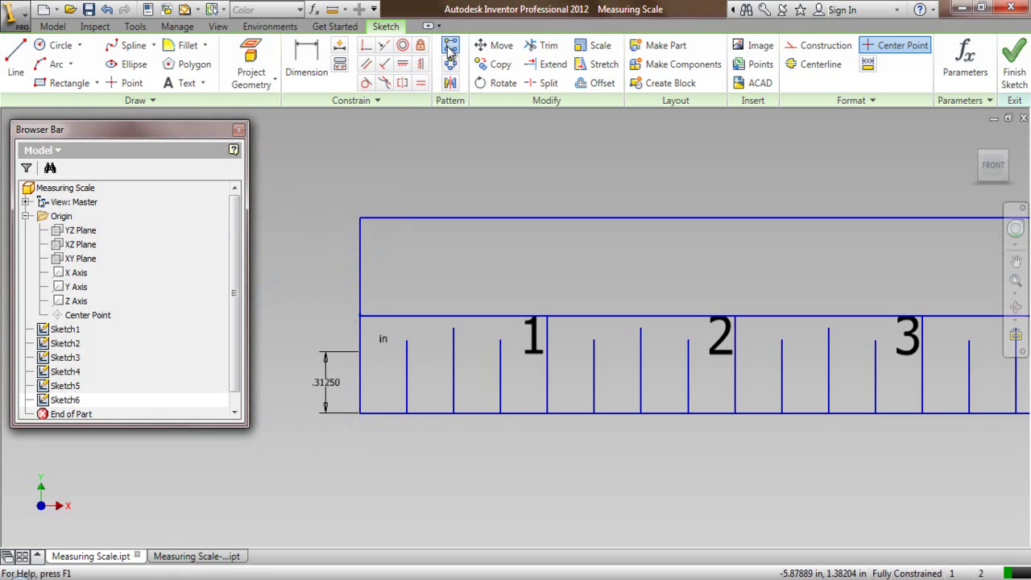
Step: Pattern the 0.3125 in line along the bar's lower edge toward the rounded end, 9 instances fitted within 1.0 in
click(451, 45)
click(360, 383)
right_click(294, 233)
click(321, 239)
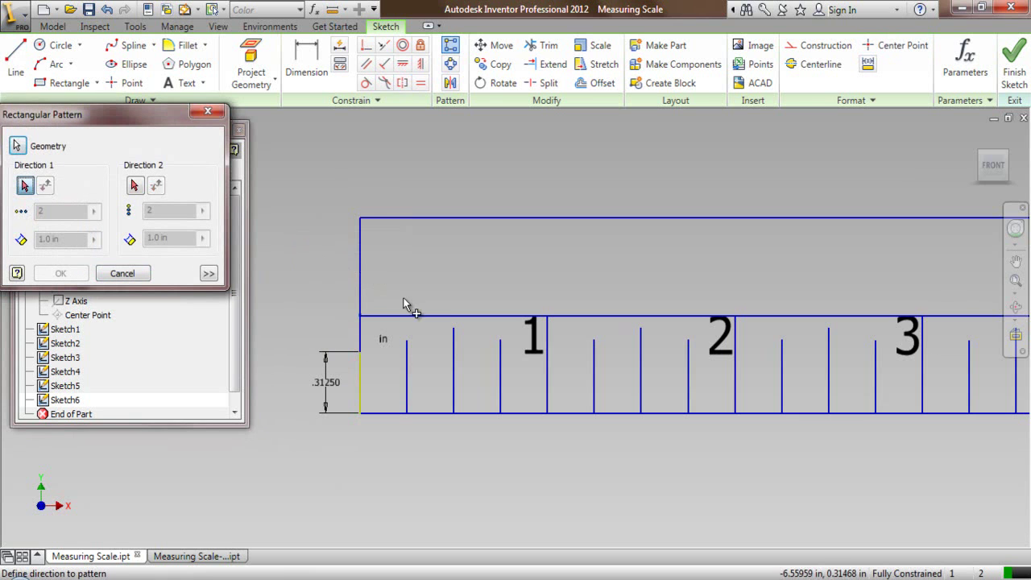
click(425, 412)
click(46, 187)
double_click(51, 211)
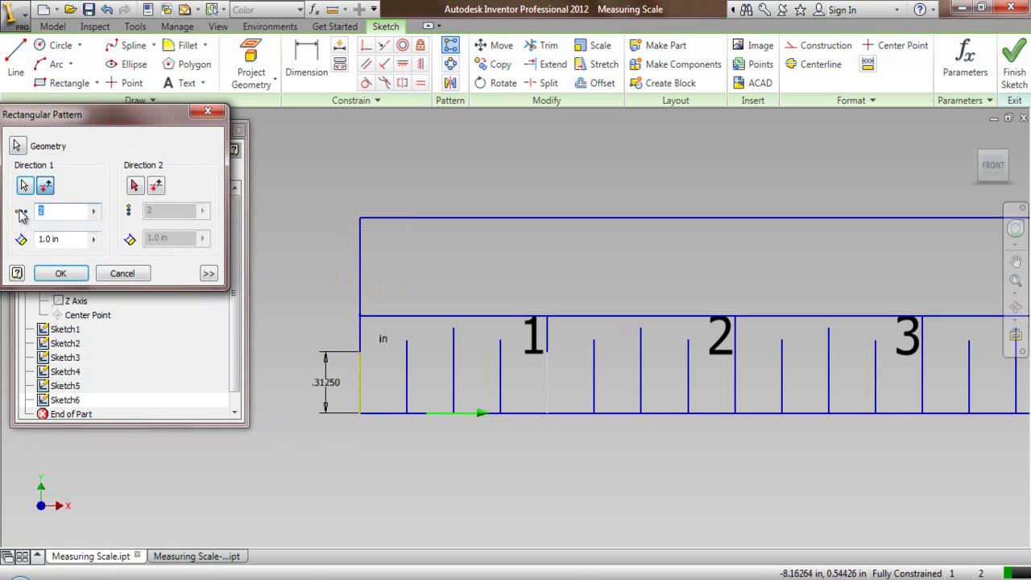
click(209, 274)
click(107, 323)
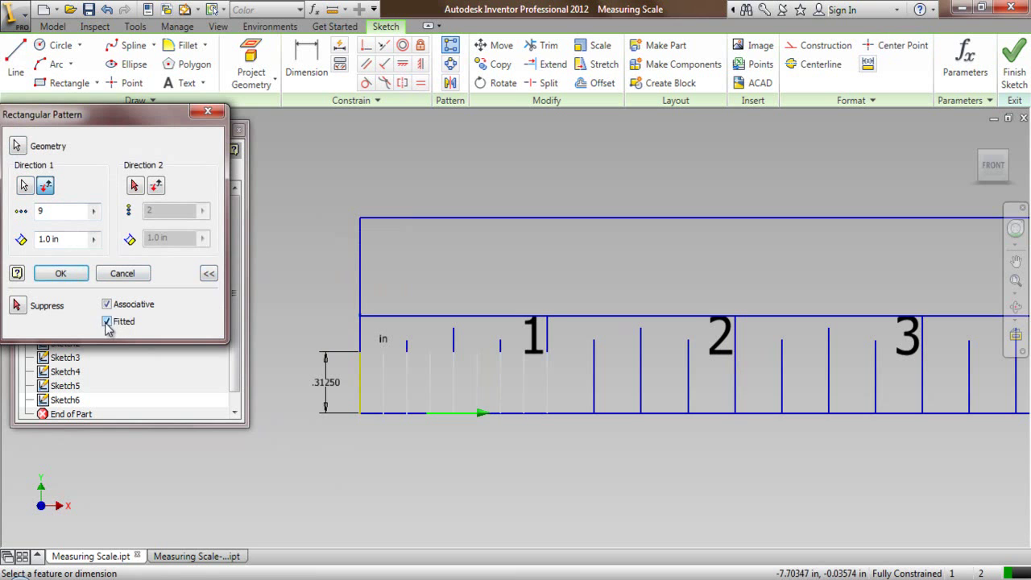
click(62, 274)
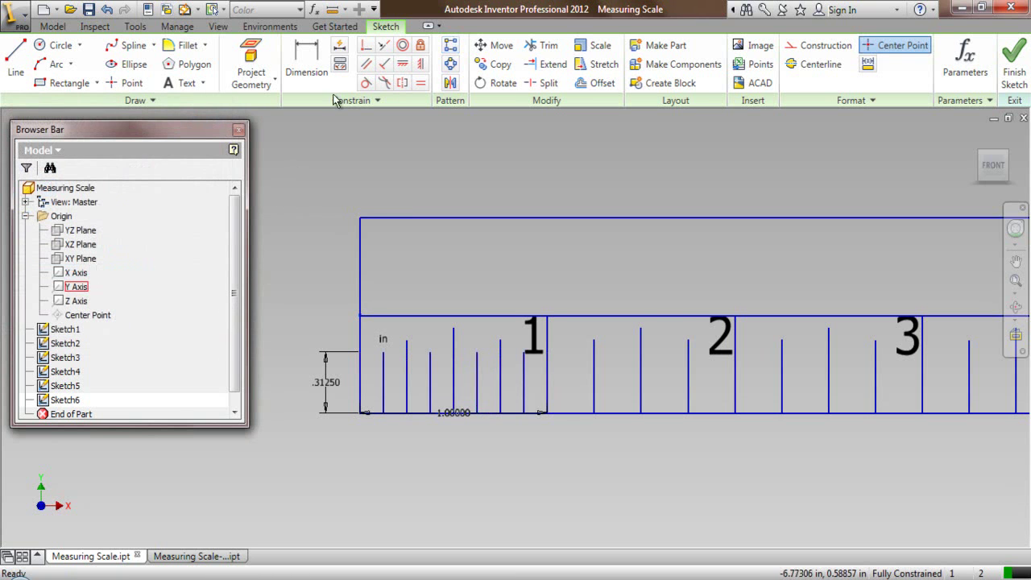
Step: Pattern the nine 0.3125 in lines along the bar's lower edge toward the rounded end, 12 instances spaced 1.0 in
click(450, 45)
drag(315, 283, 565, 481)
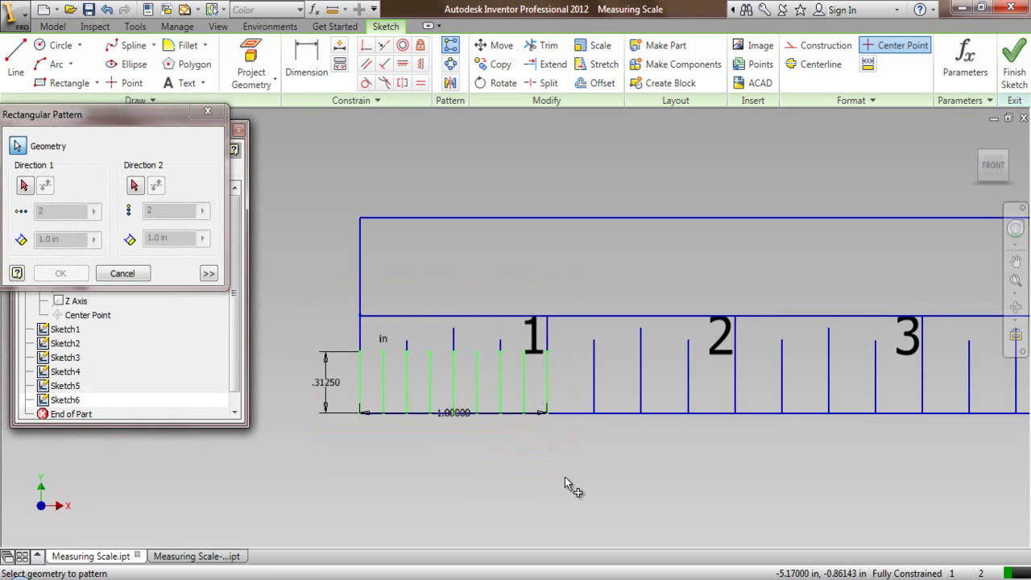
click(25, 186)
click(591, 421)
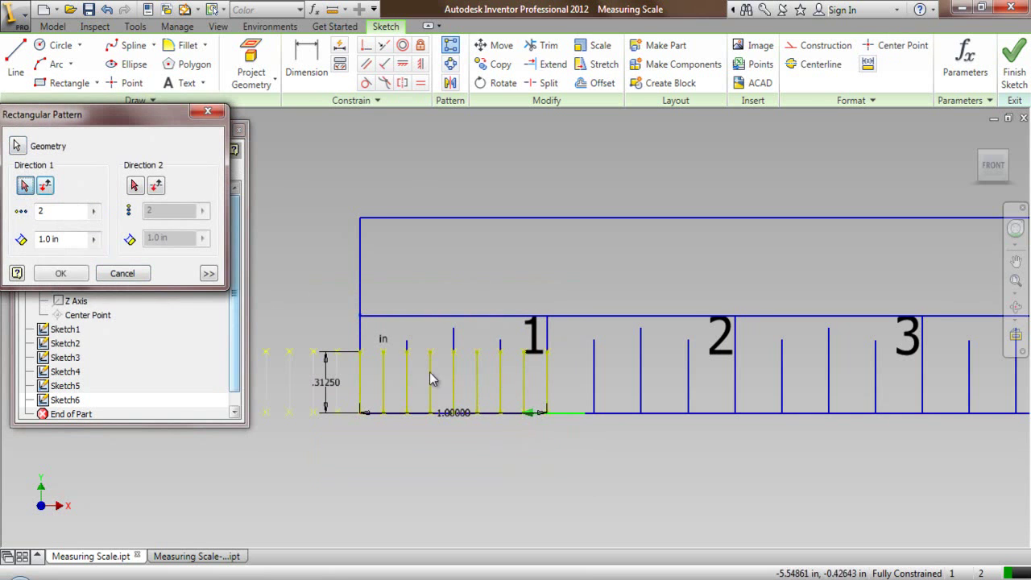
click(45, 187)
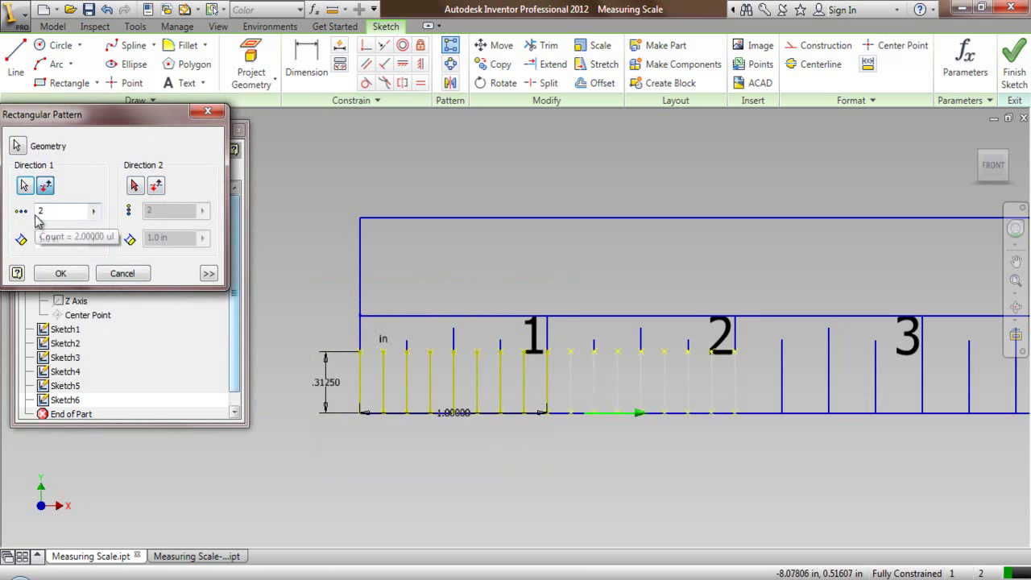
text(12)
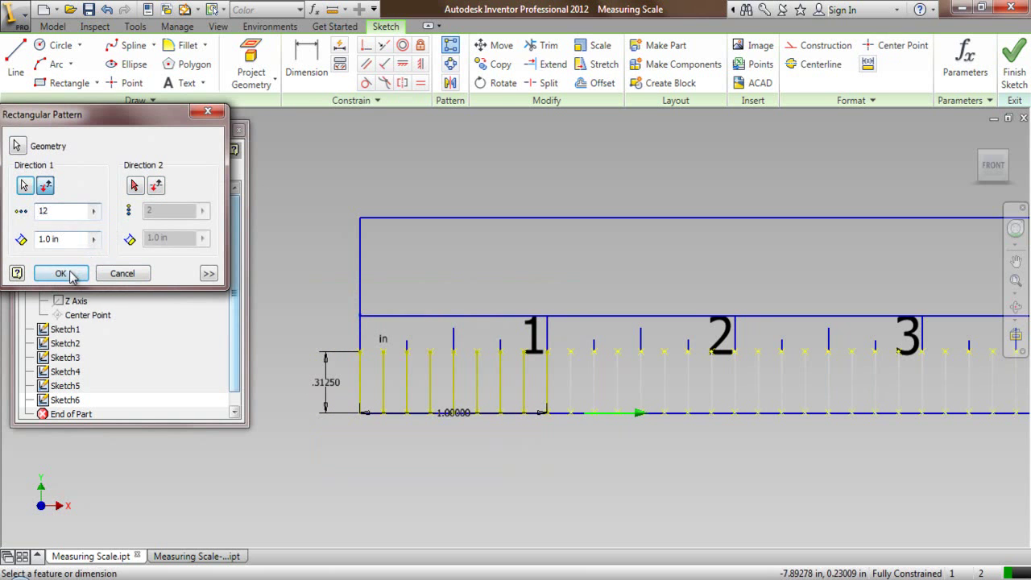
click(55, 273)
Step: Check the eighth-inch marks along the bar, then save the part, agreeing to exit sketch mode
scroll(286, 355, down, 4)
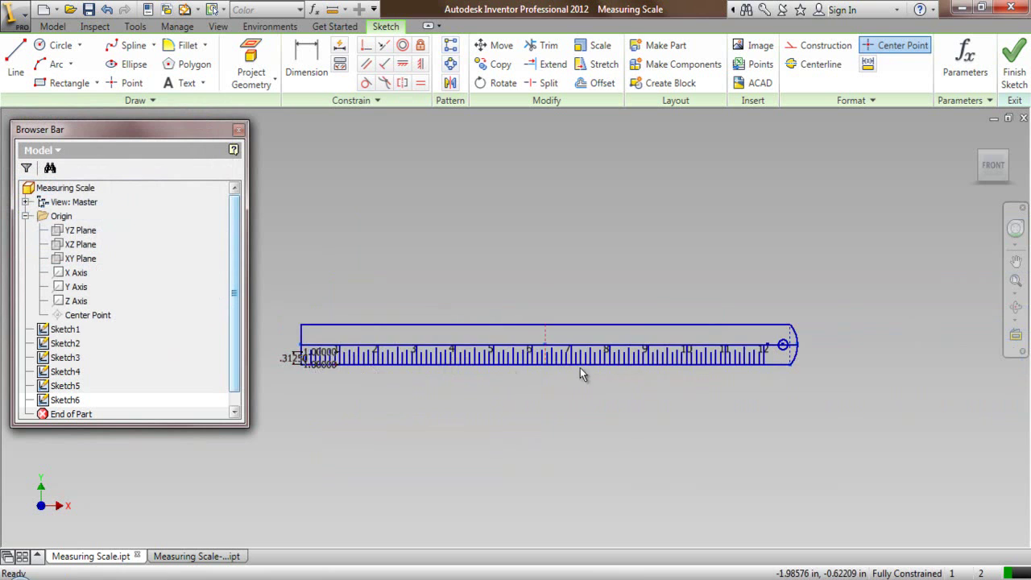
scroll(767, 353, up, 5)
scroll(807, 371, down, 4)
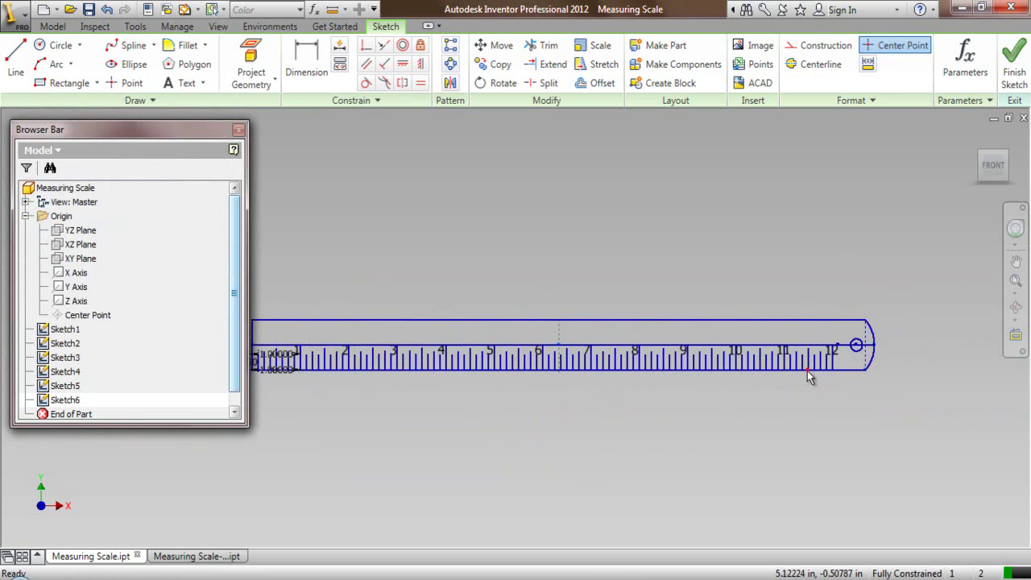
scroll(482, 364, up, 6)
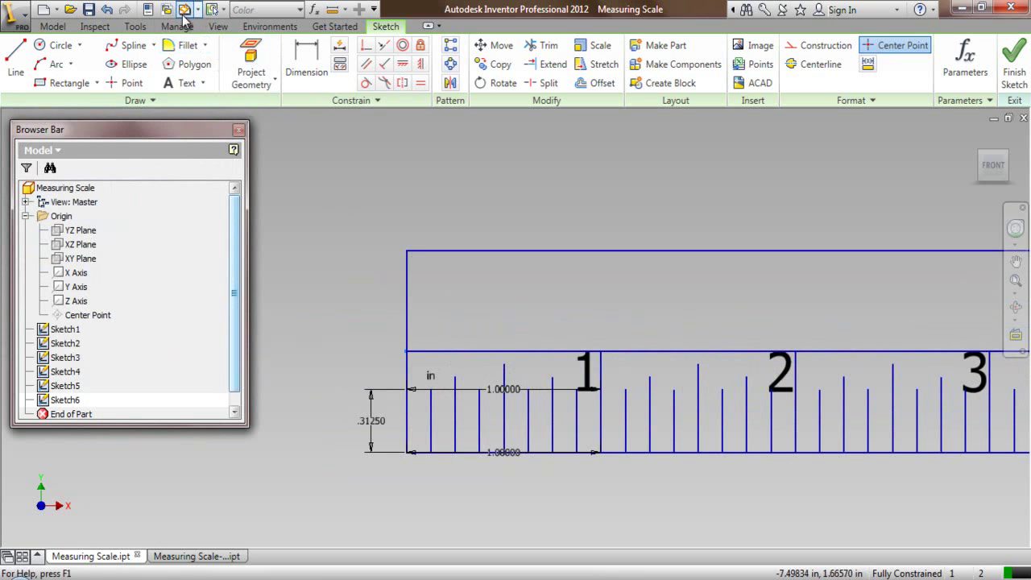
click(89, 9)
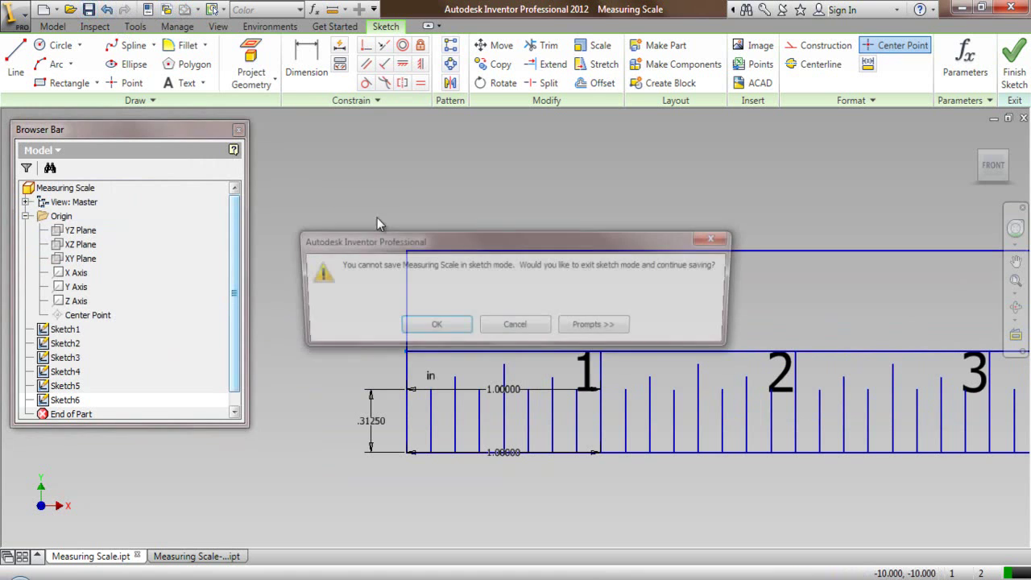
click(457, 327)
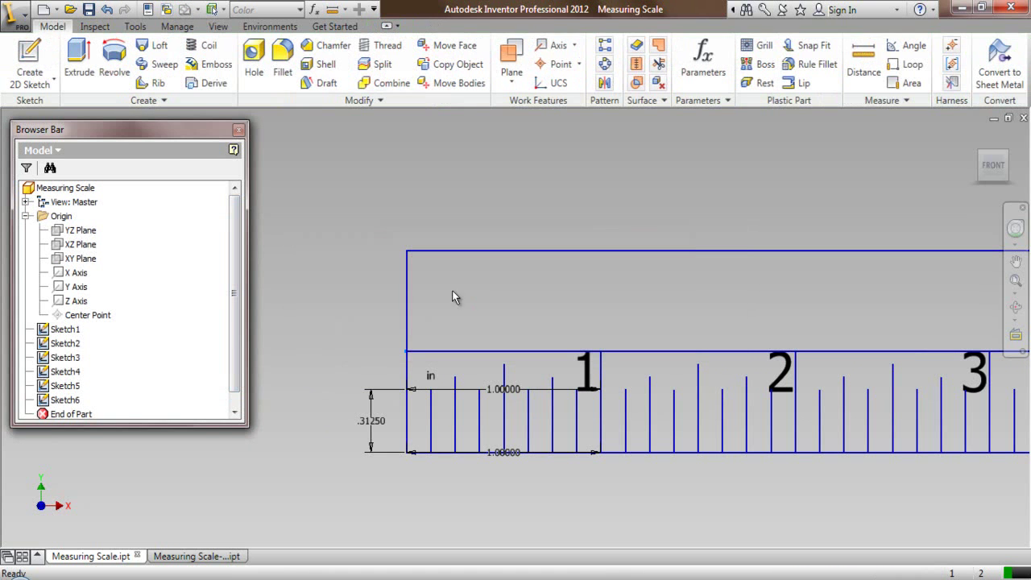
Step: Start a new sketch on the XY Plane and hide the dimensions of Sketch6
right_click(81, 258)
click(105, 298)
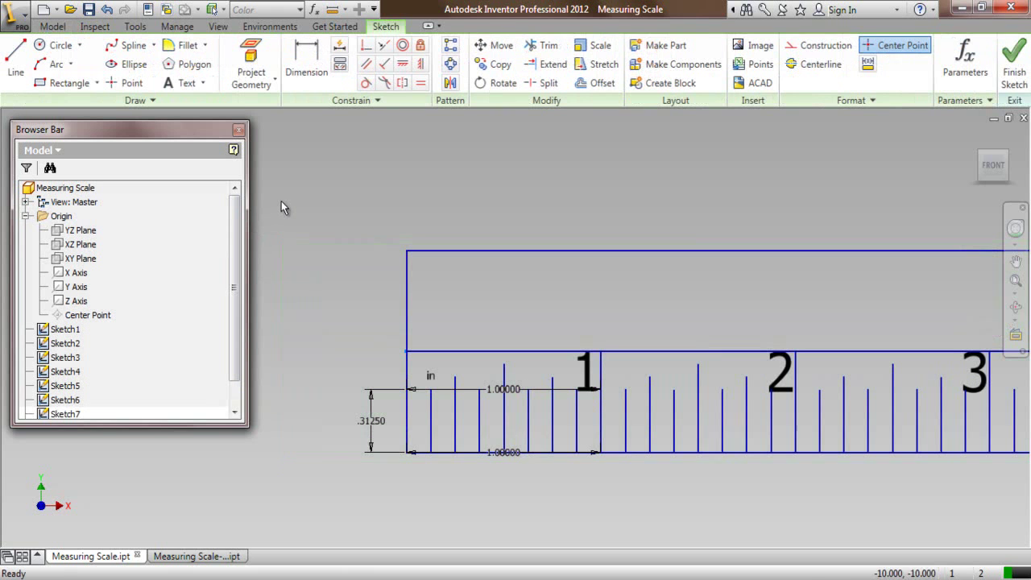
click(78, 402)
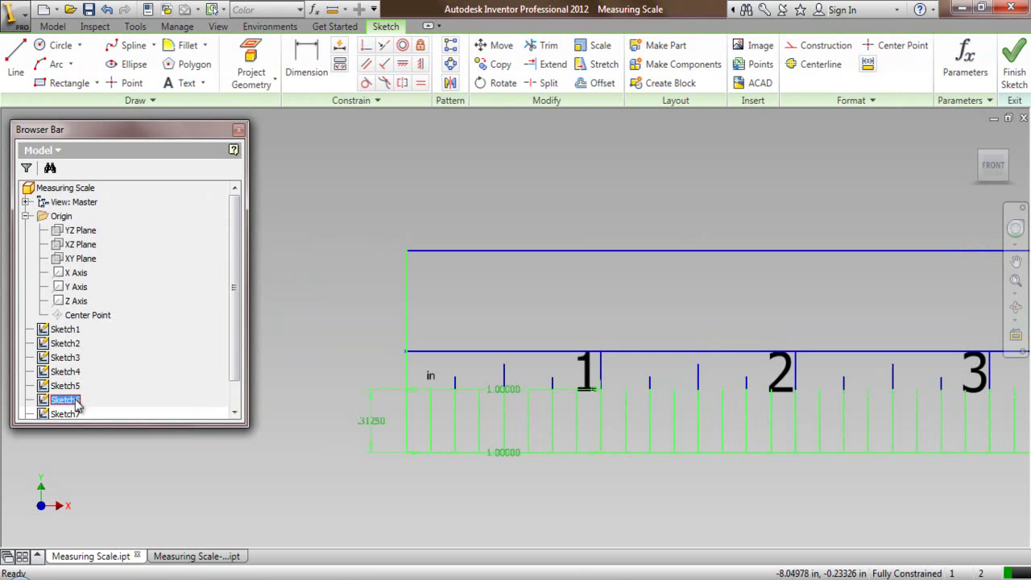
right_click(78, 403)
click(213, 496)
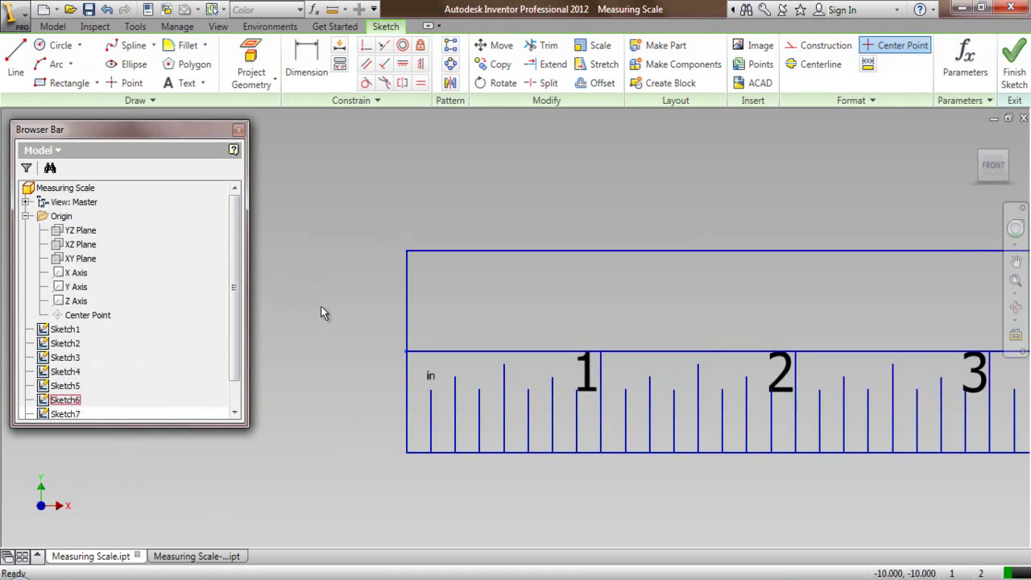
Step: Project the bar's outline edges at its square end into the new sketch
click(251, 60)
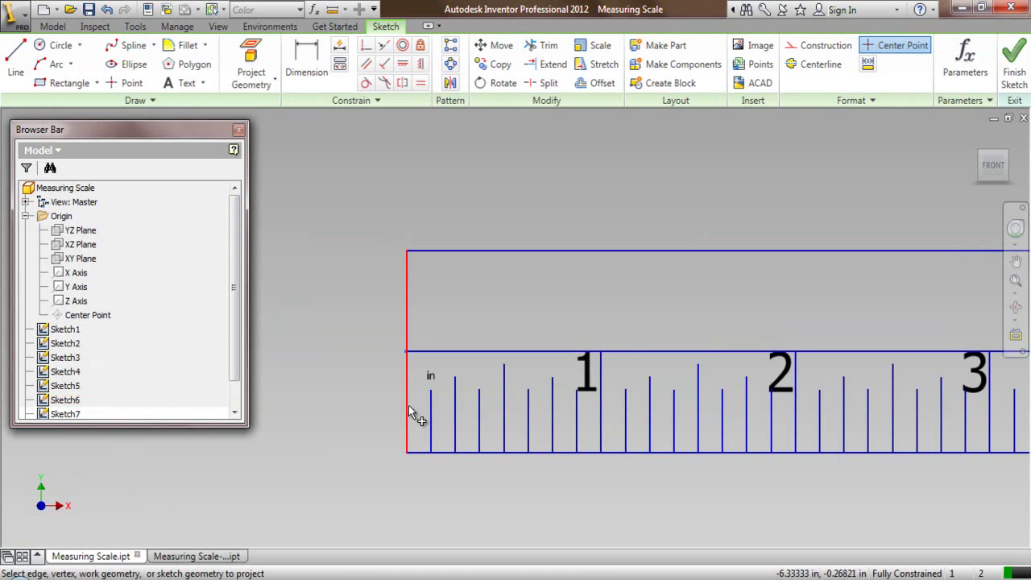
scroll(407, 477, down, 3)
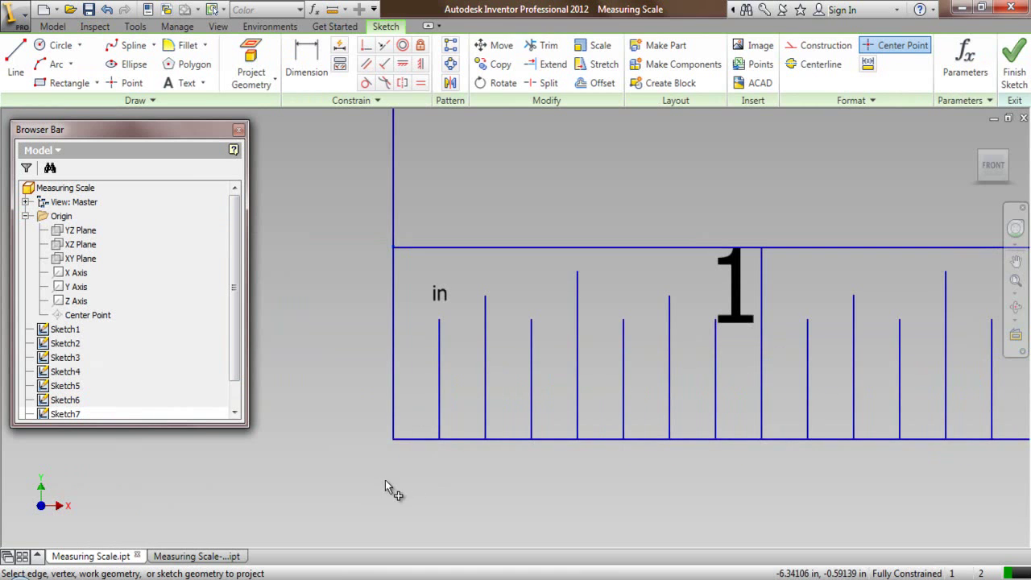
scroll(385, 481, up, 2)
right_click(324, 246)
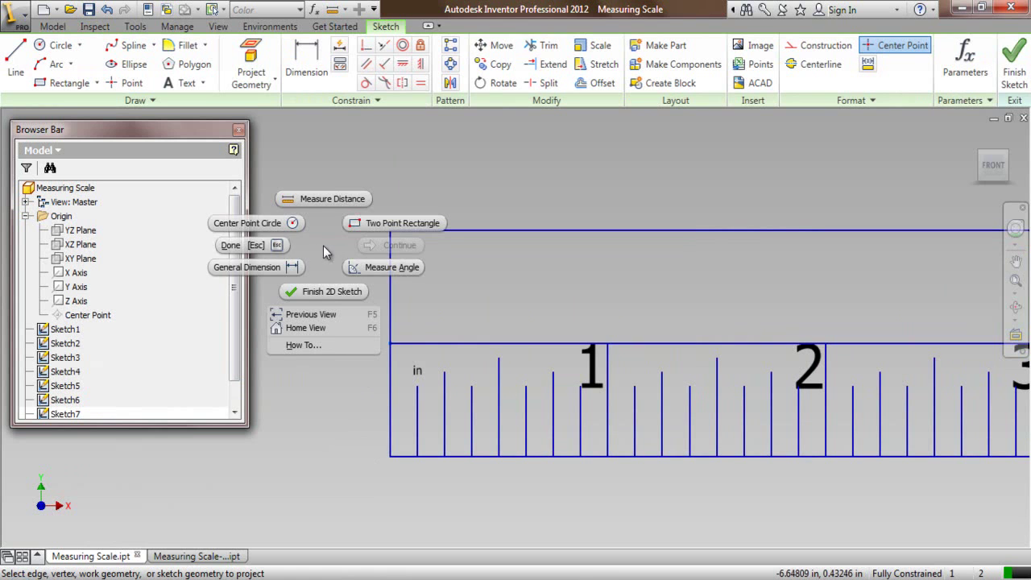
click(275, 249)
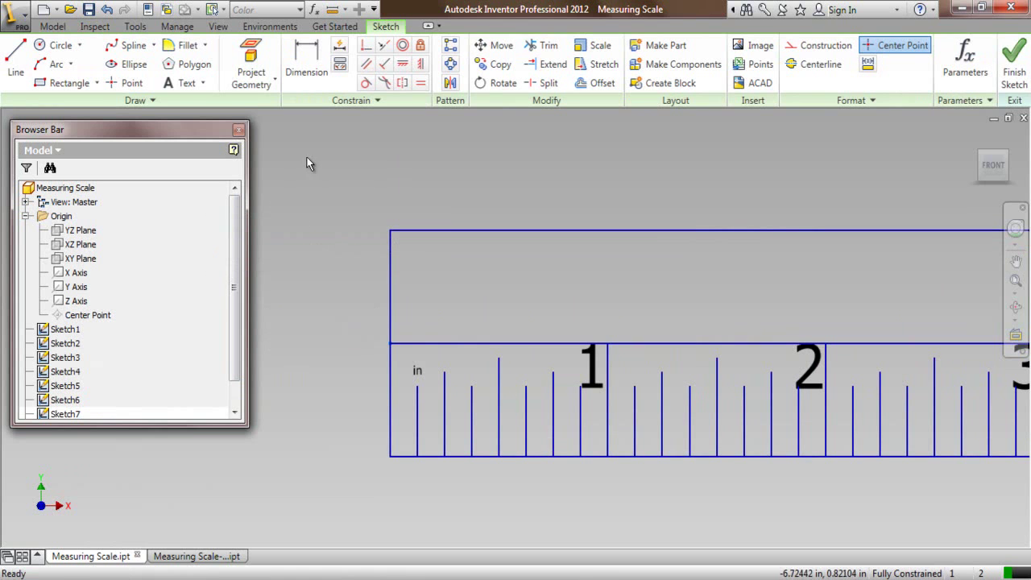
Step: Draw a vertical line 0.25 in long upward from the lower corner of the bar's square end
click(16, 64)
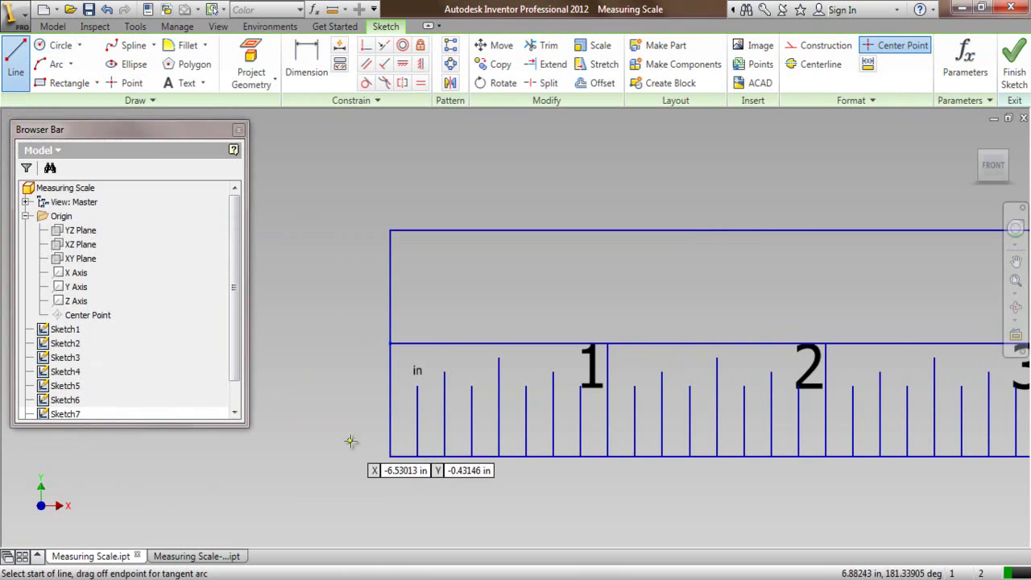
click(390, 456)
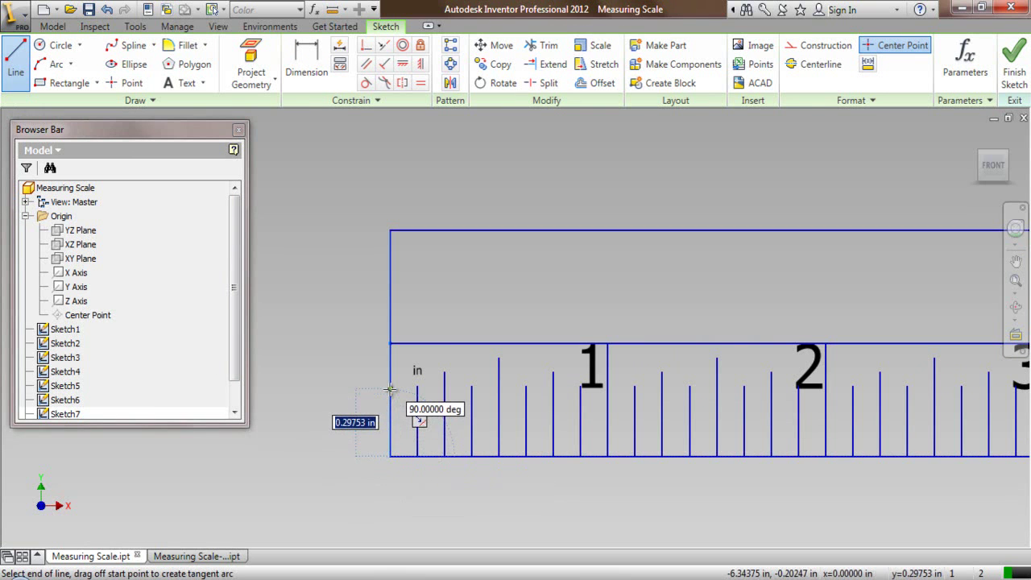
text(.25)
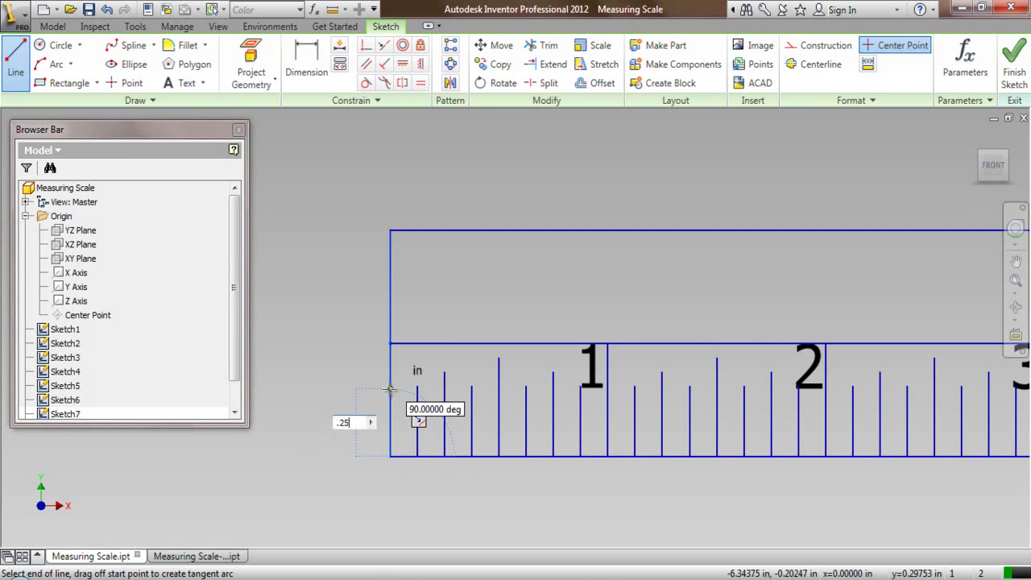
key(Return)
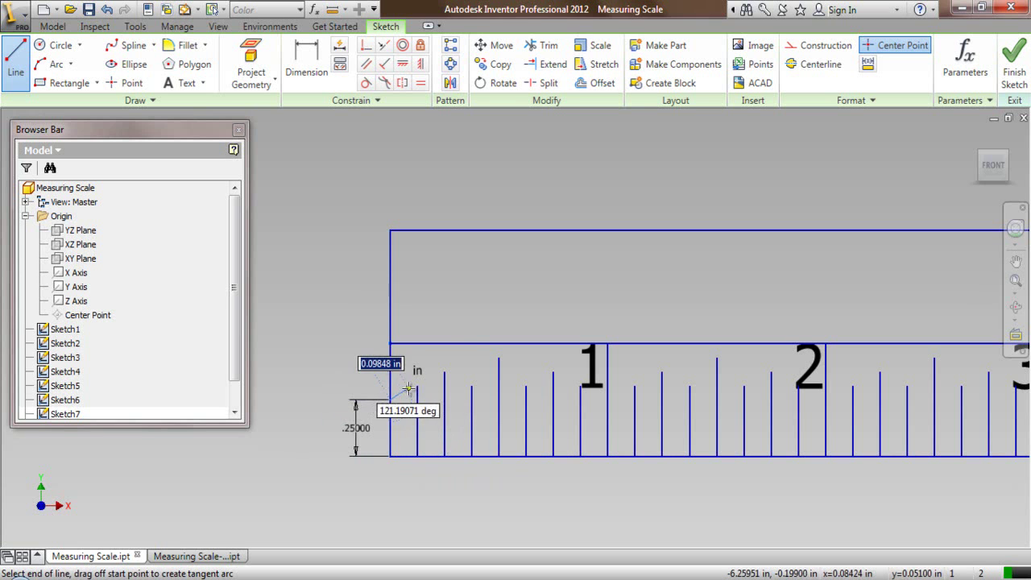
right_click(356, 283)
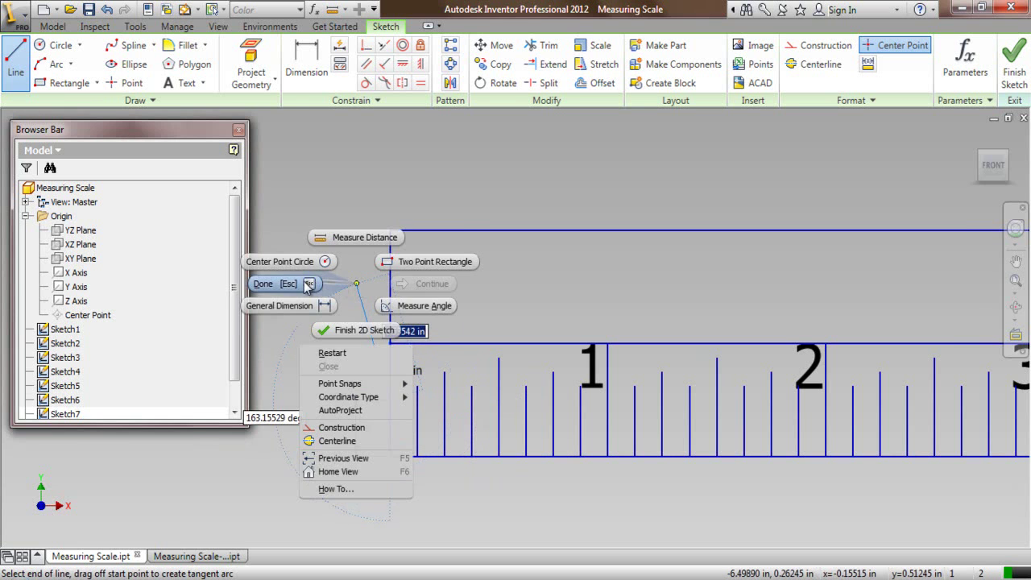
click(304, 284)
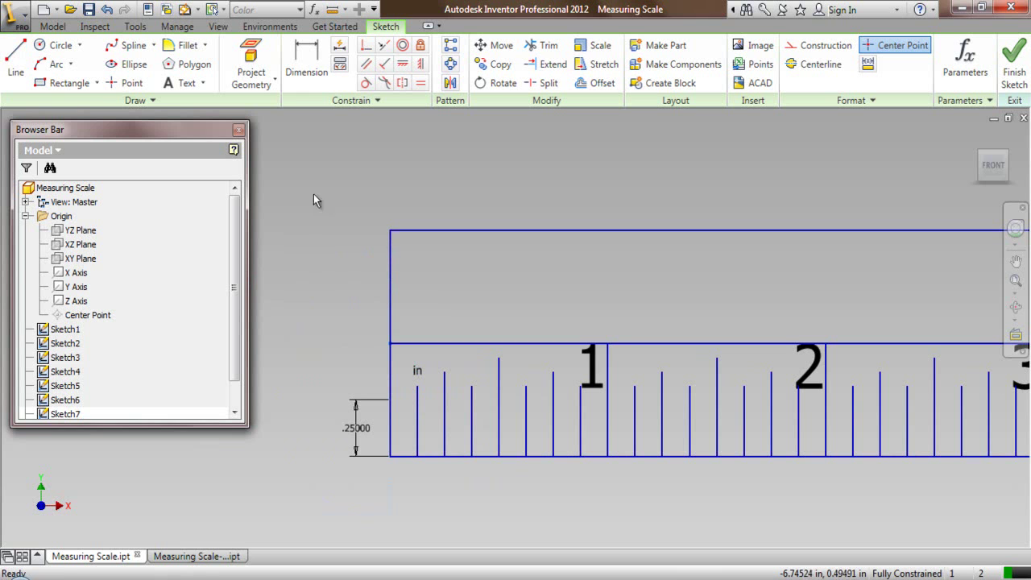
Step: Pattern the 0.25 in line along the bar's lower edge toward the rounded end, 17 instances fitted within 1.0 in
click(451, 45)
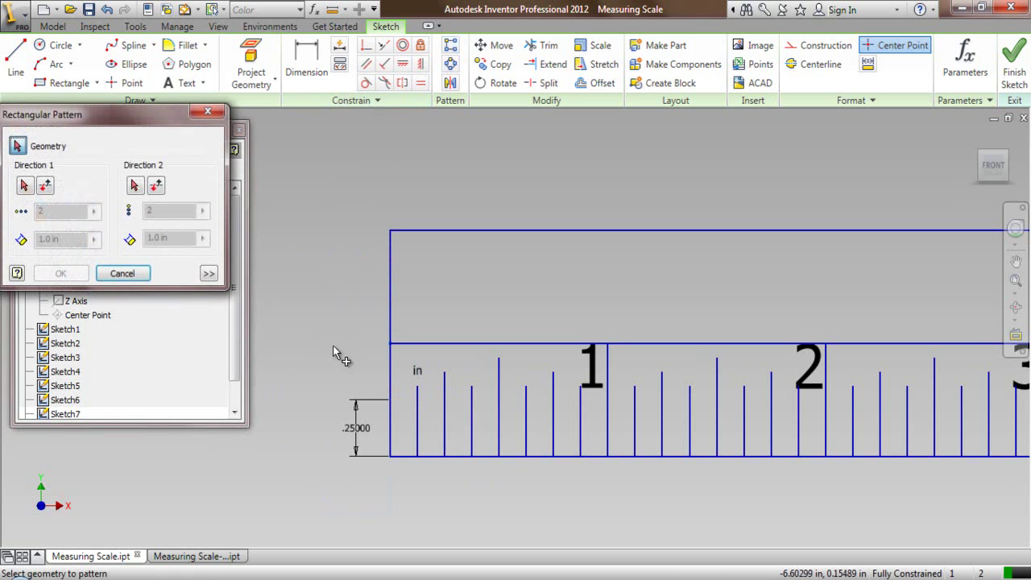
click(390, 441)
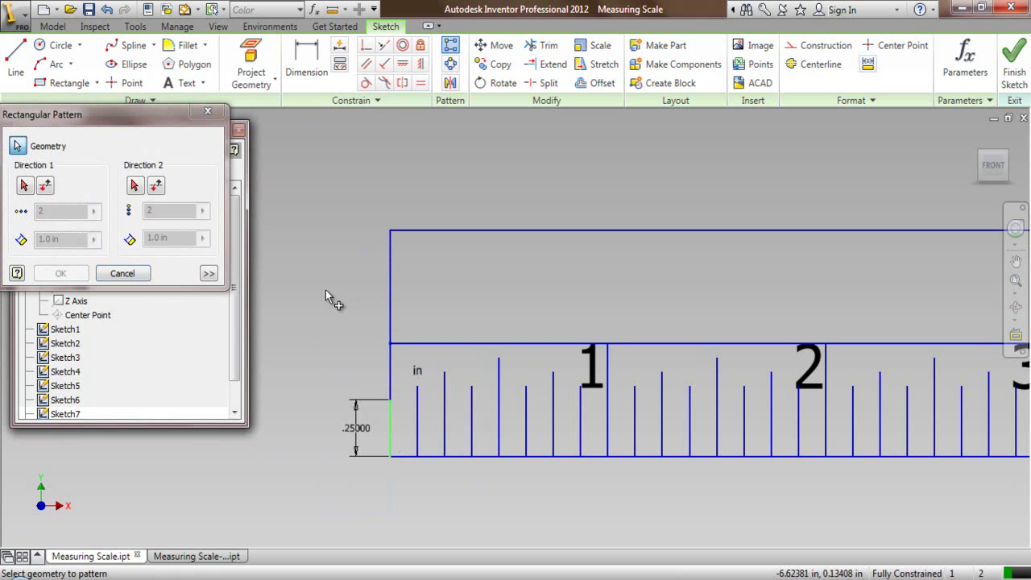
right_click(326, 298)
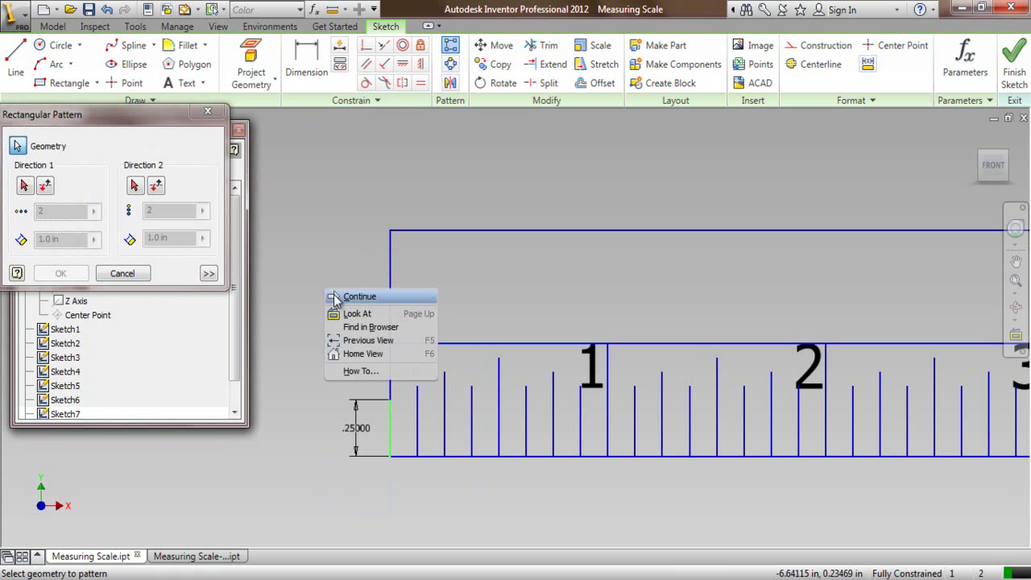
click(335, 298)
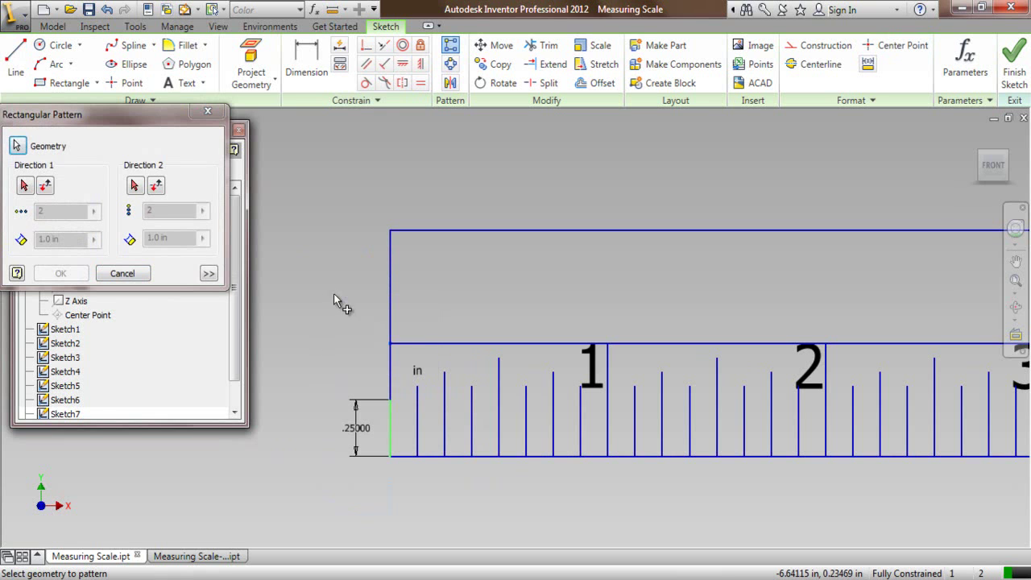
click(437, 456)
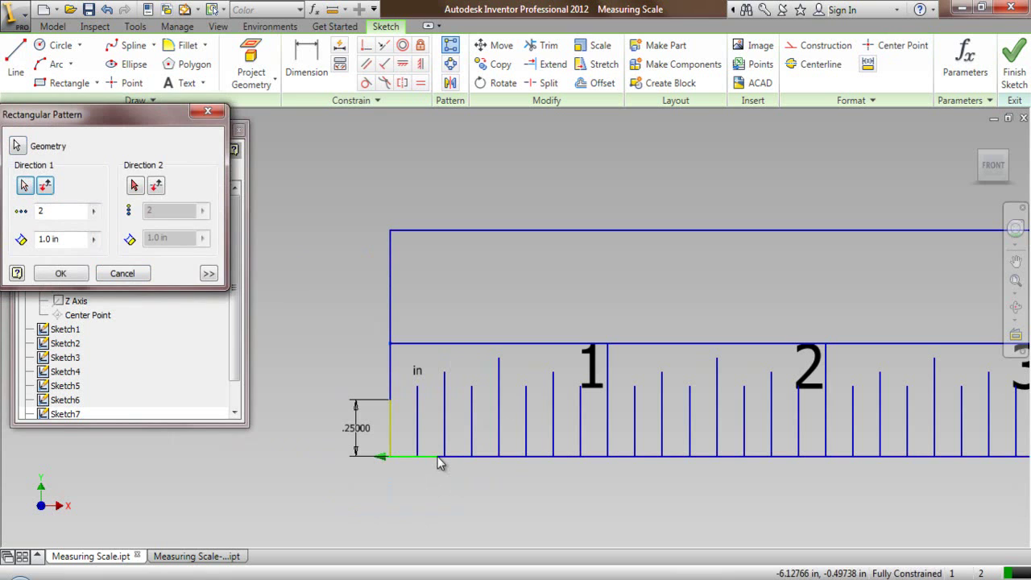
click(46, 186)
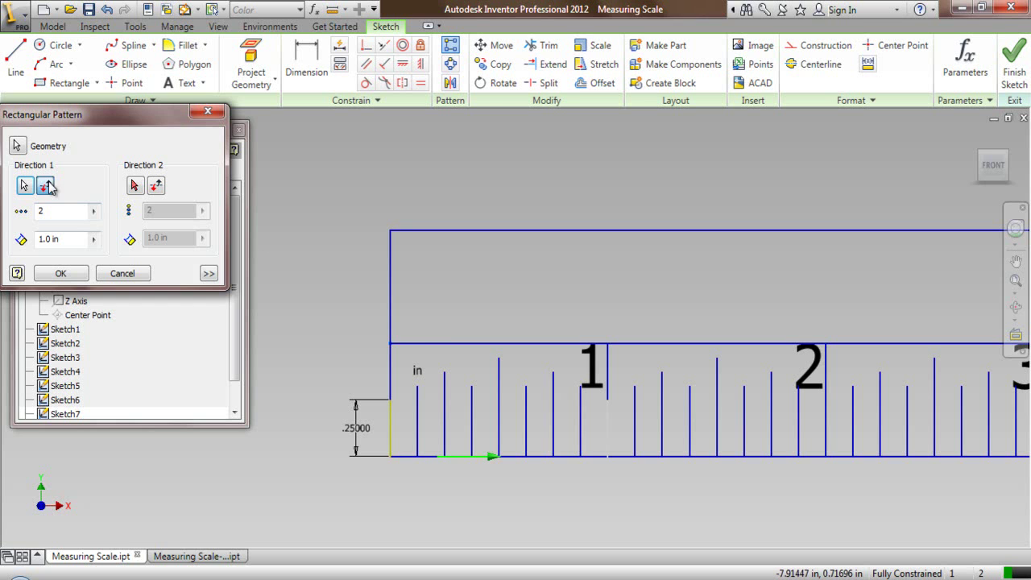
double_click(42, 211)
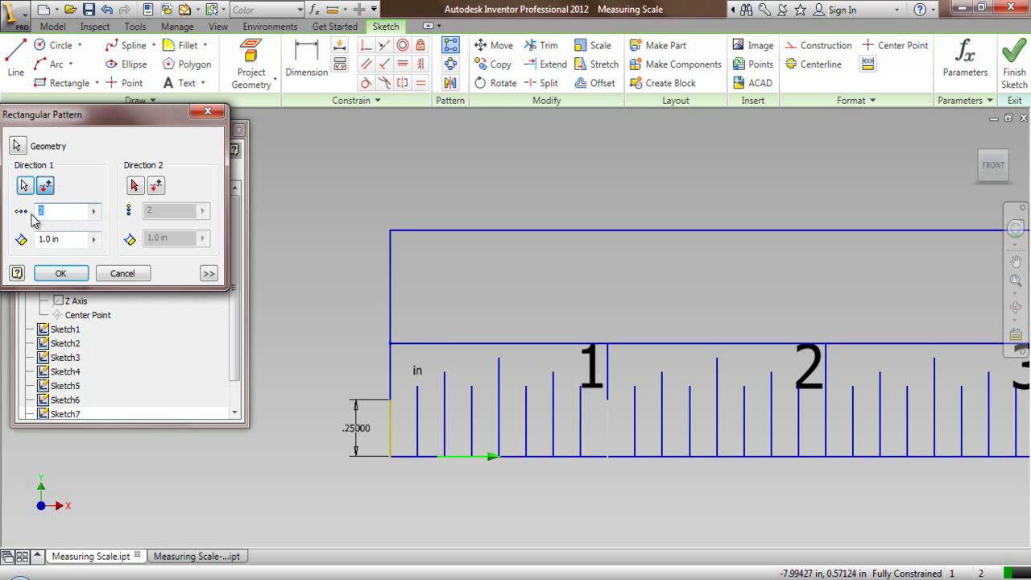
click(209, 274)
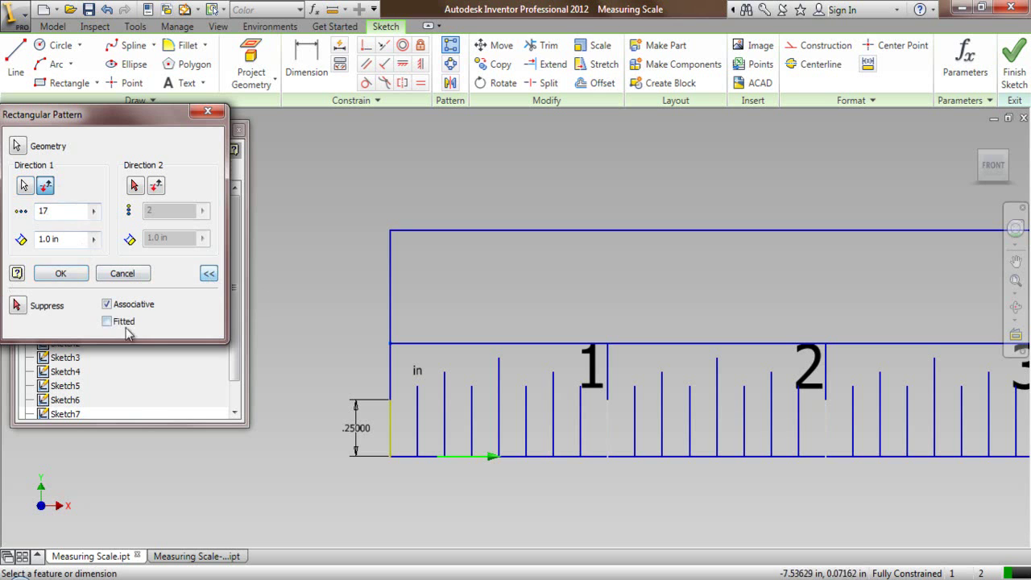
click(108, 321)
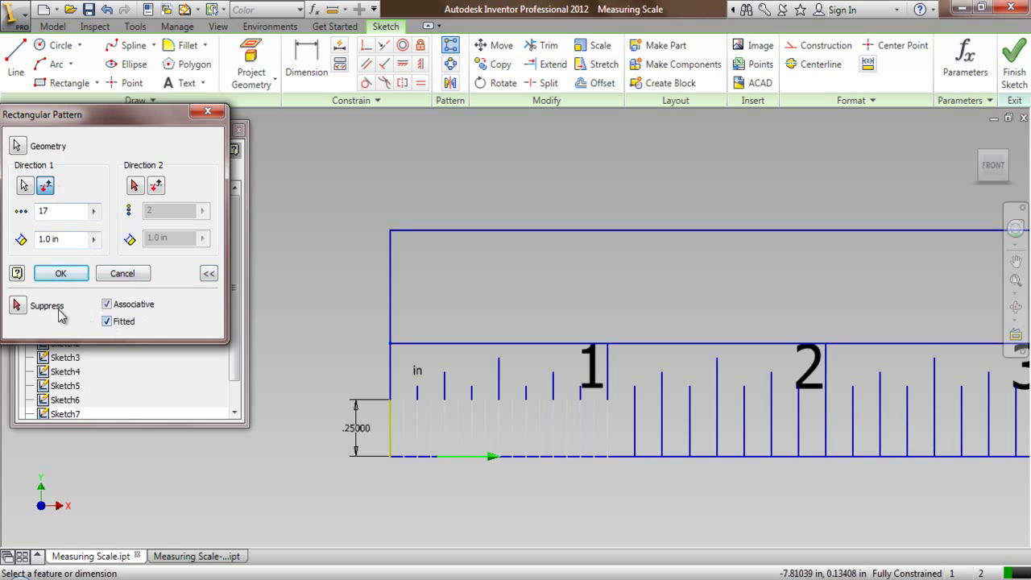
click(63, 274)
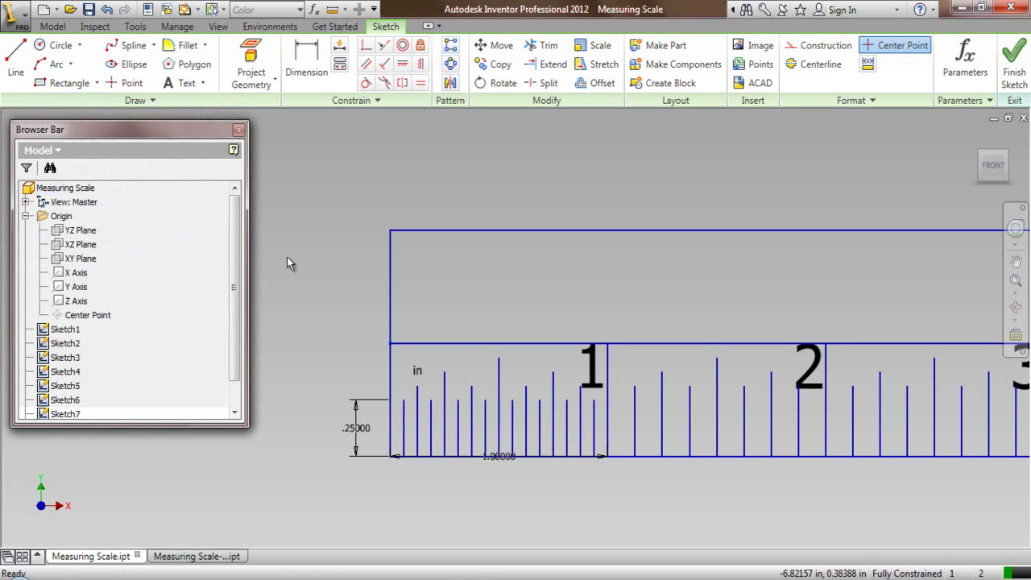
Step: Pattern the seventeen 0.25 in lines along the bar's lower edge toward the rounded end, 12 instances spaced 1.0 in
click(451, 45)
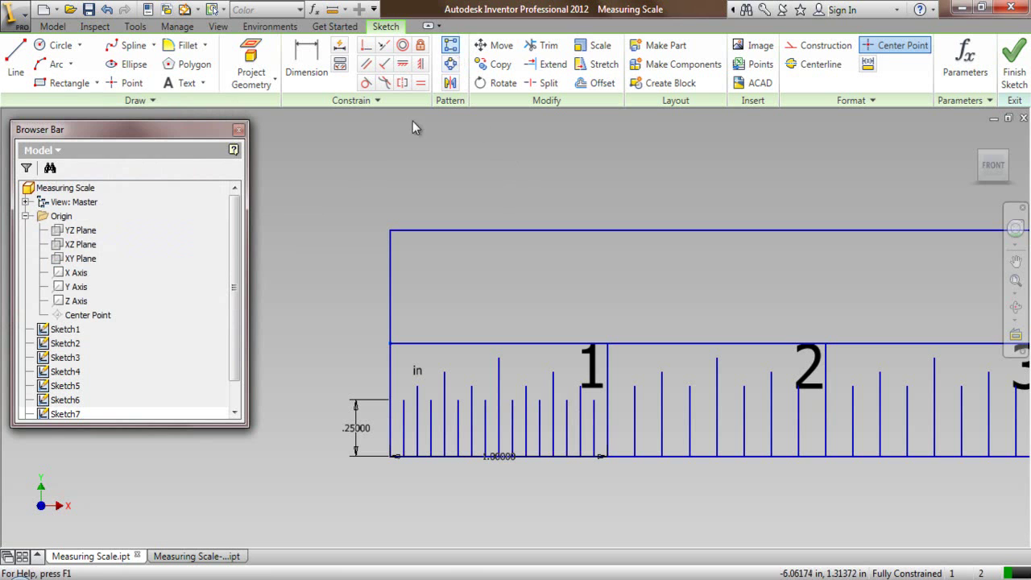
drag(349, 311, 596, 532)
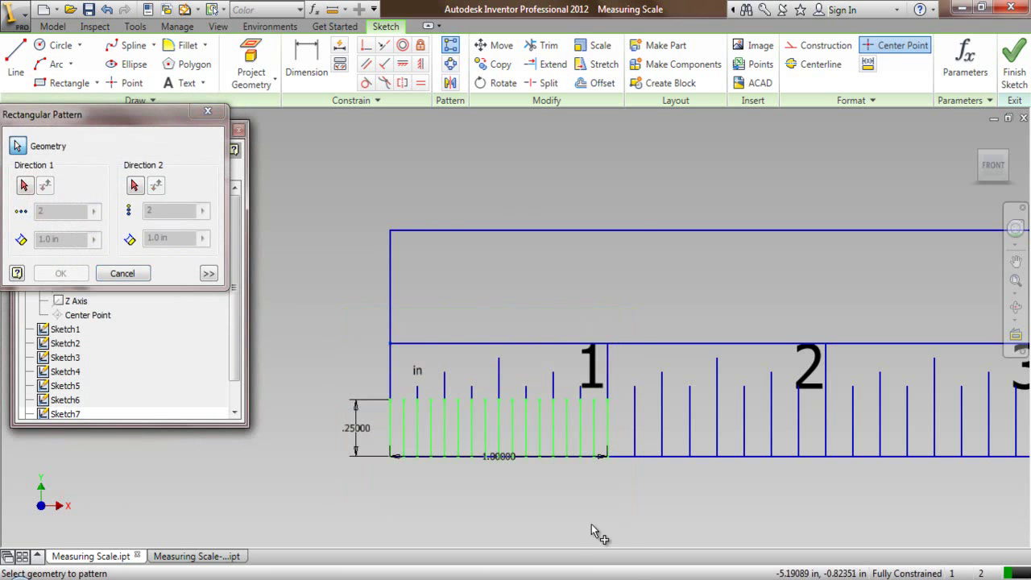
right_click(341, 196)
click(367, 202)
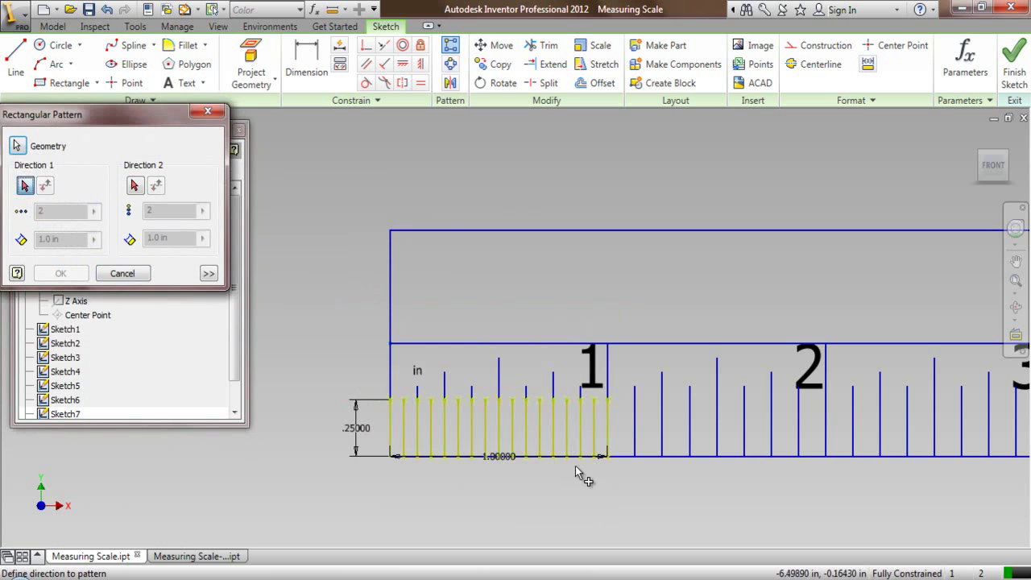
click(629, 458)
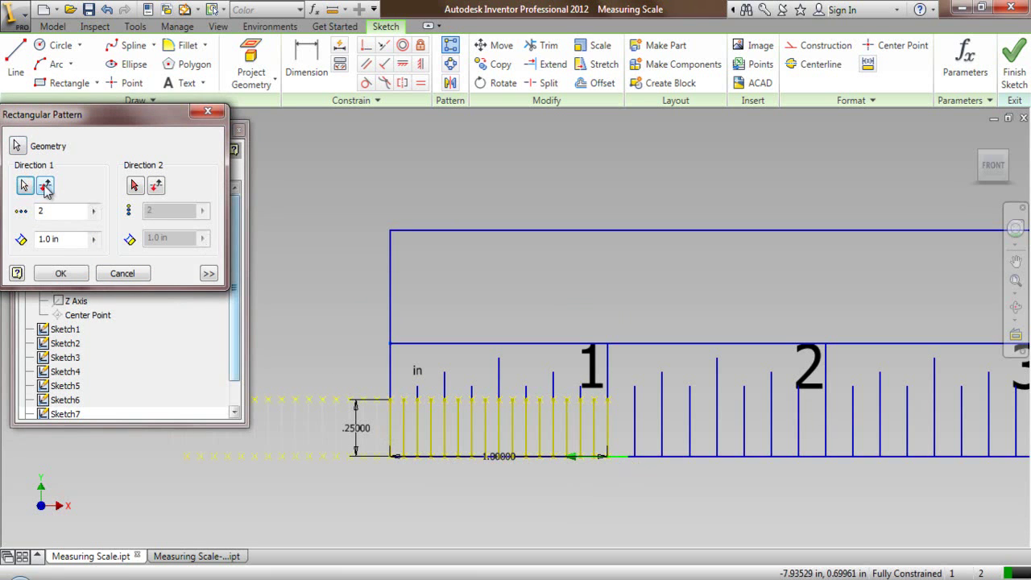
click(39, 211)
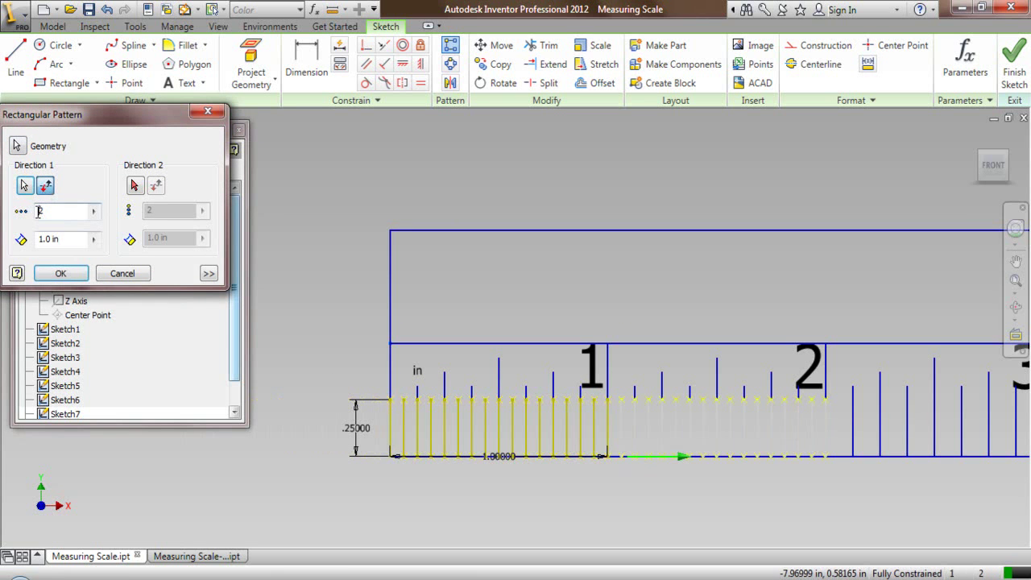
text(1)
click(60, 274)
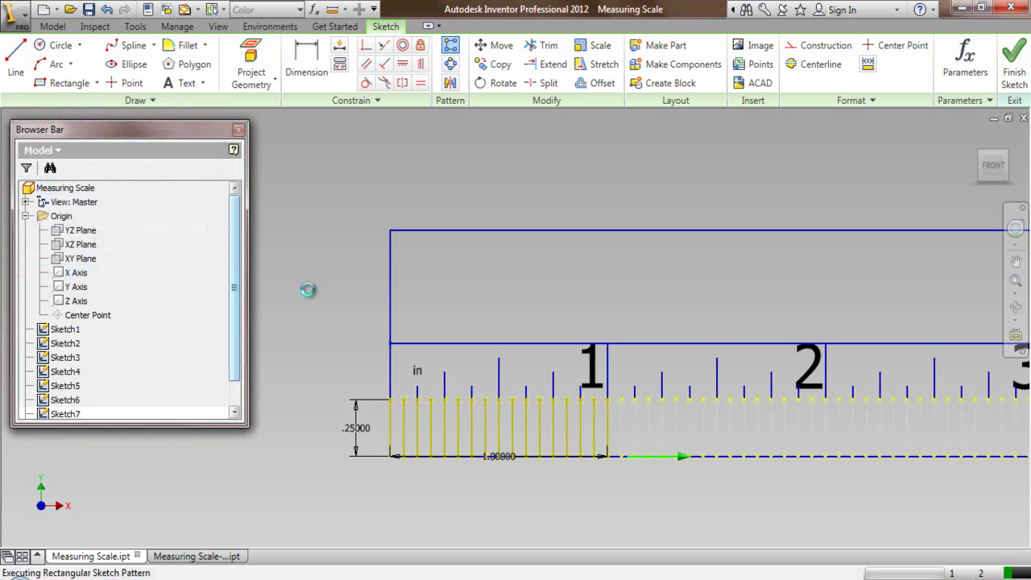
Step: Check the sixteenth-inch marks along the bar, then finish the sketch and save the part
scroll(298, 372, down, 5)
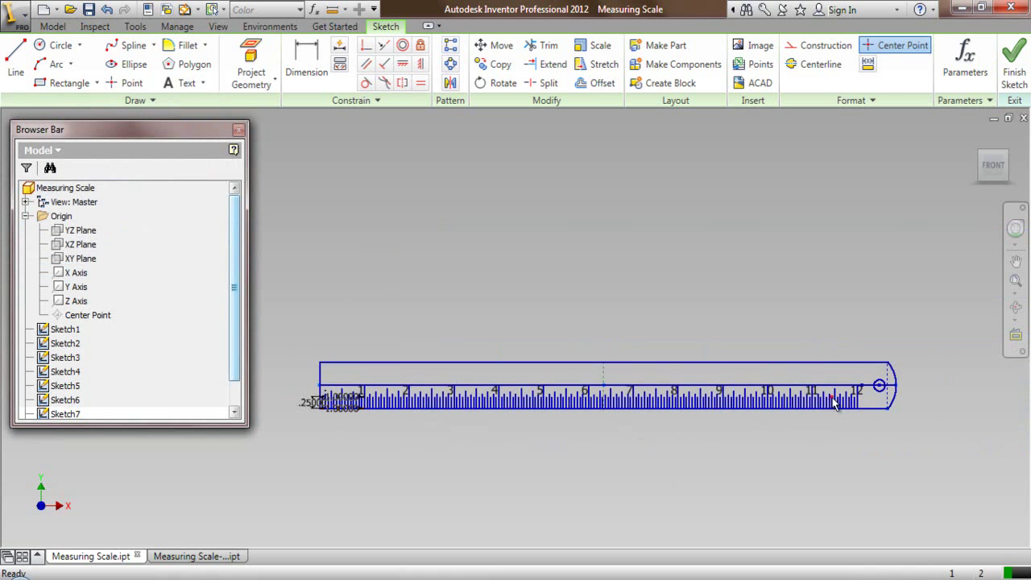
scroll(841, 402, up, 5)
scroll(919, 414, down, 7)
scroll(357, 432, up, 5)
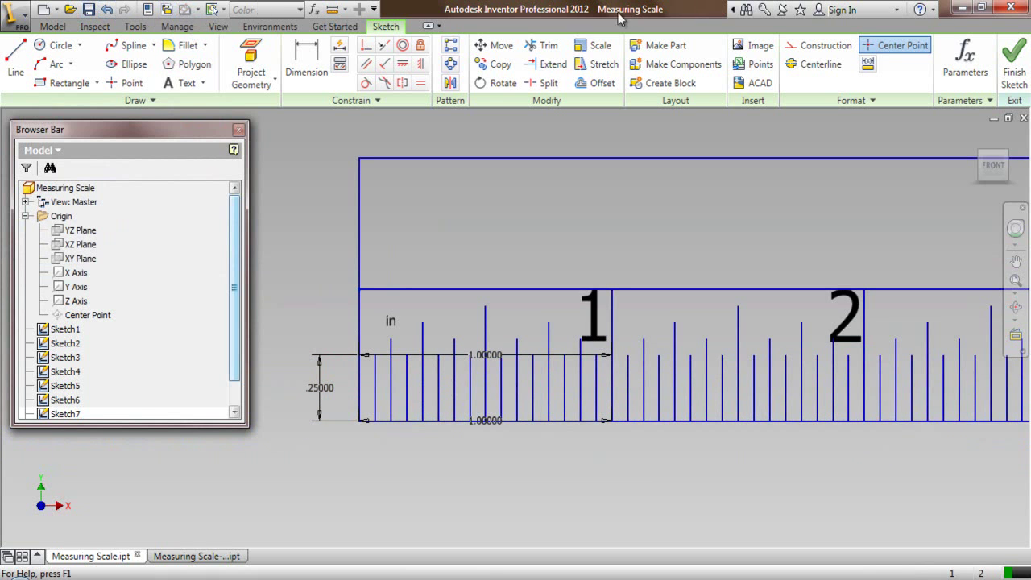
click(1007, 56)
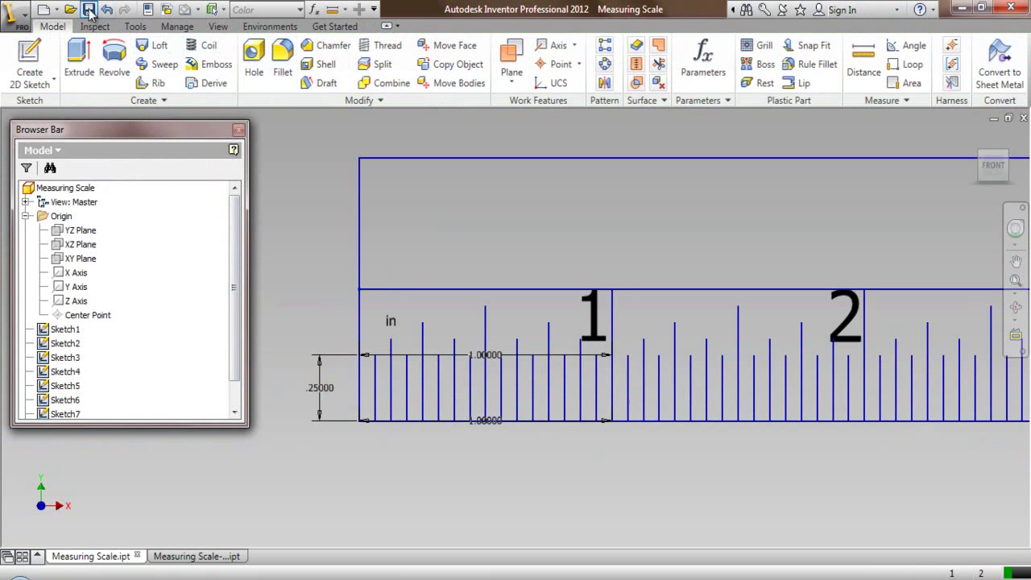
Step: Start a new sketch on the XY plane and hide the dimensions of the previous sketch, Sketch7
scroll(239, 283, down, 3)
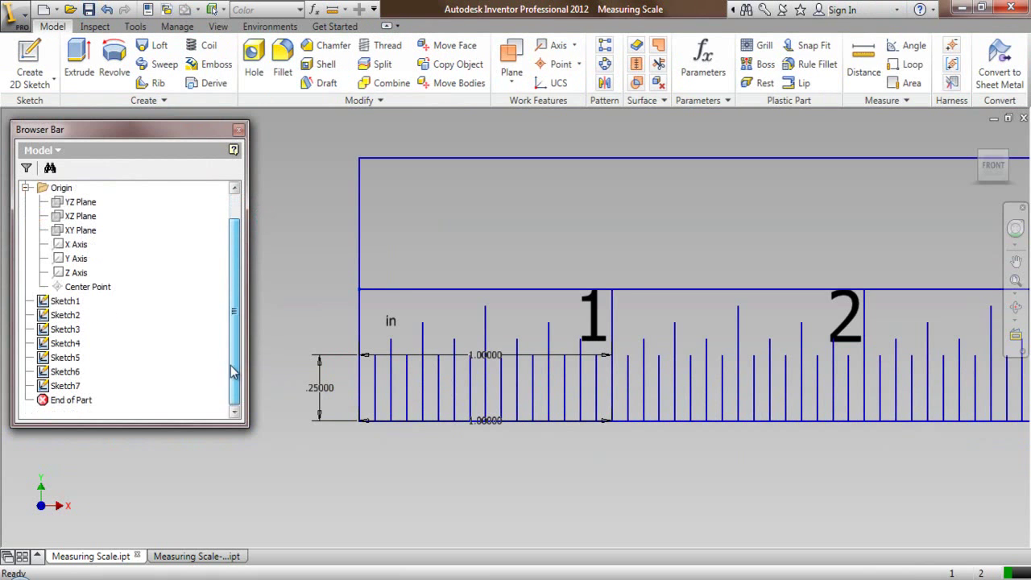
click(81, 231)
right_click(84, 231)
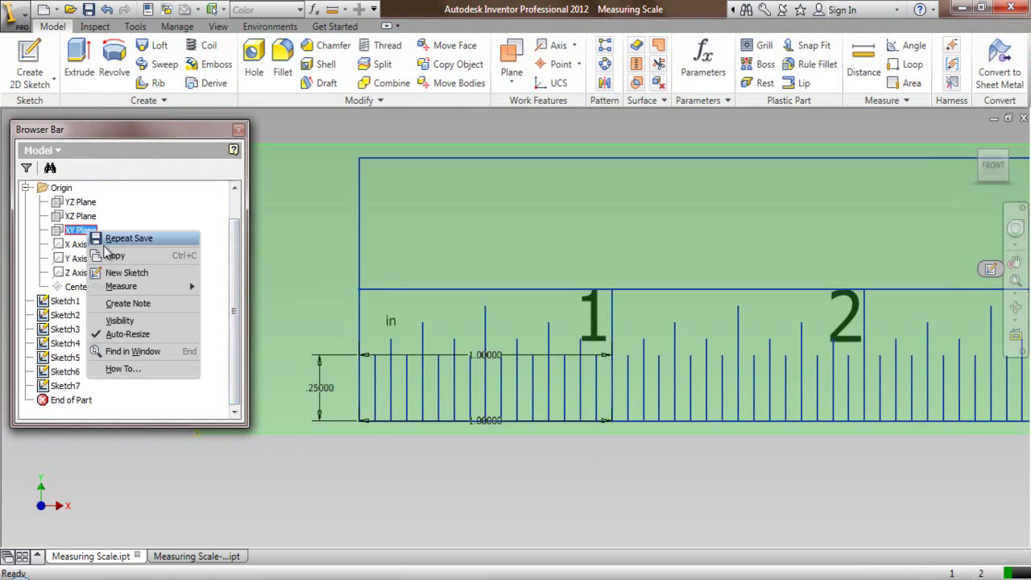
click(117, 274)
click(64, 385)
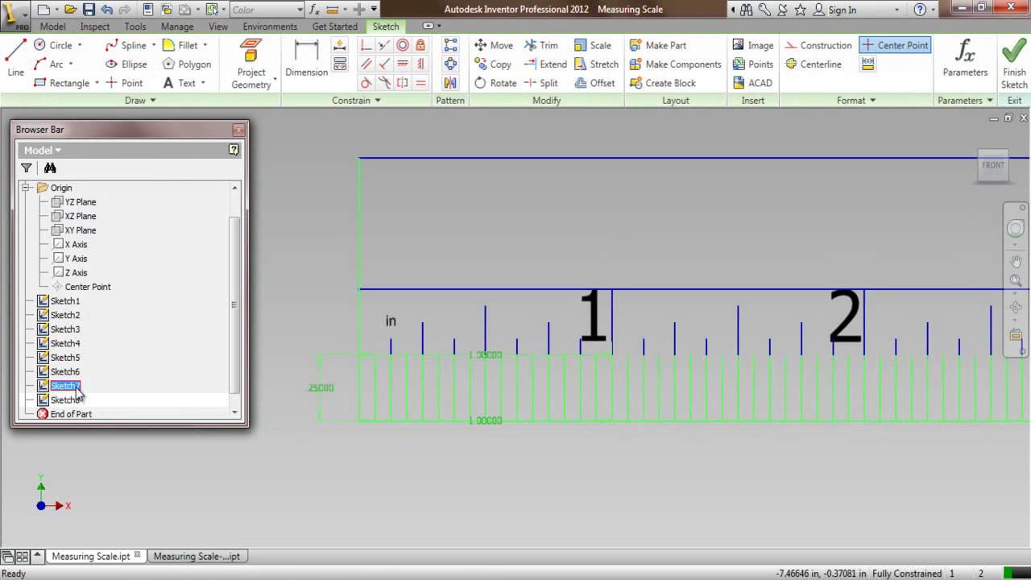
right_click(76, 386)
click(105, 514)
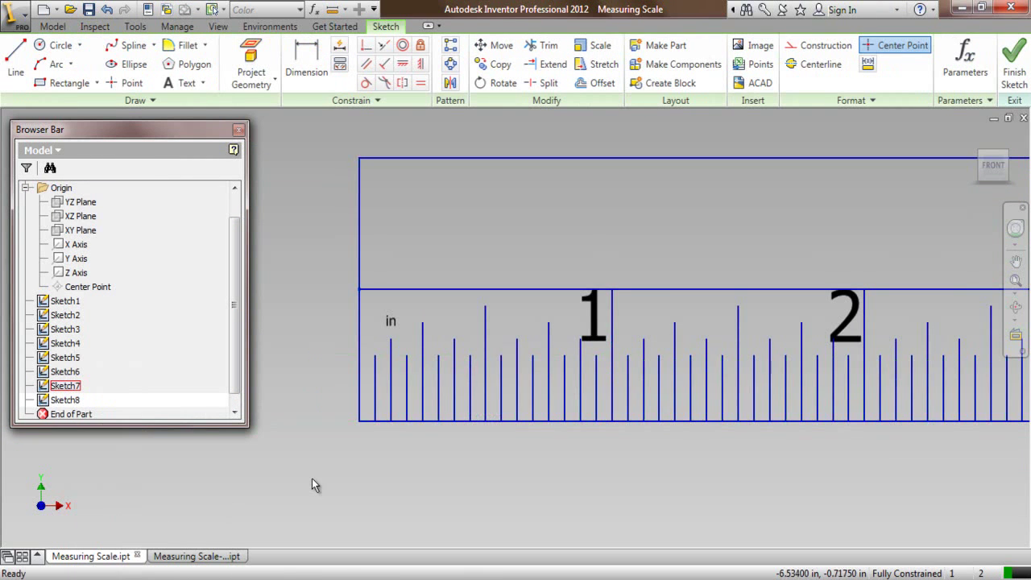
Step: In the Measuring Scale- Digits part, finish the inch-digits sketch and turn off its visibility
click(215, 556)
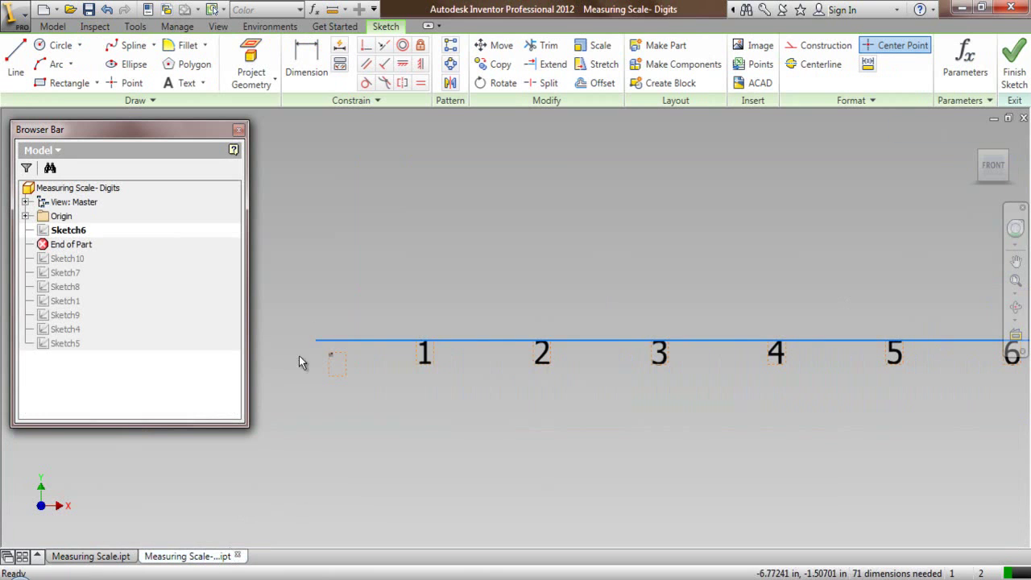
click(1014, 65)
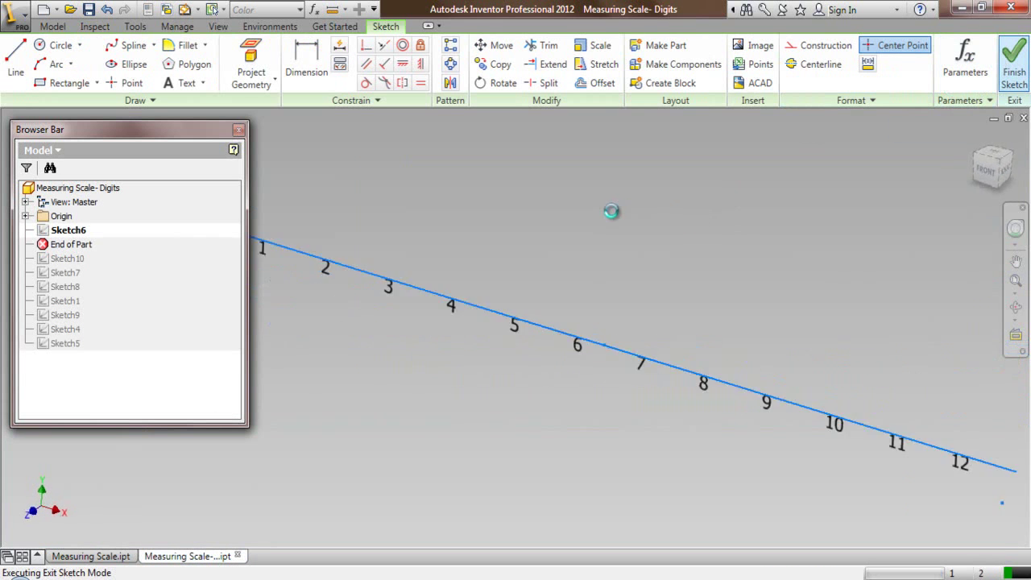
click(65, 230)
right_click(65, 230)
click(104, 401)
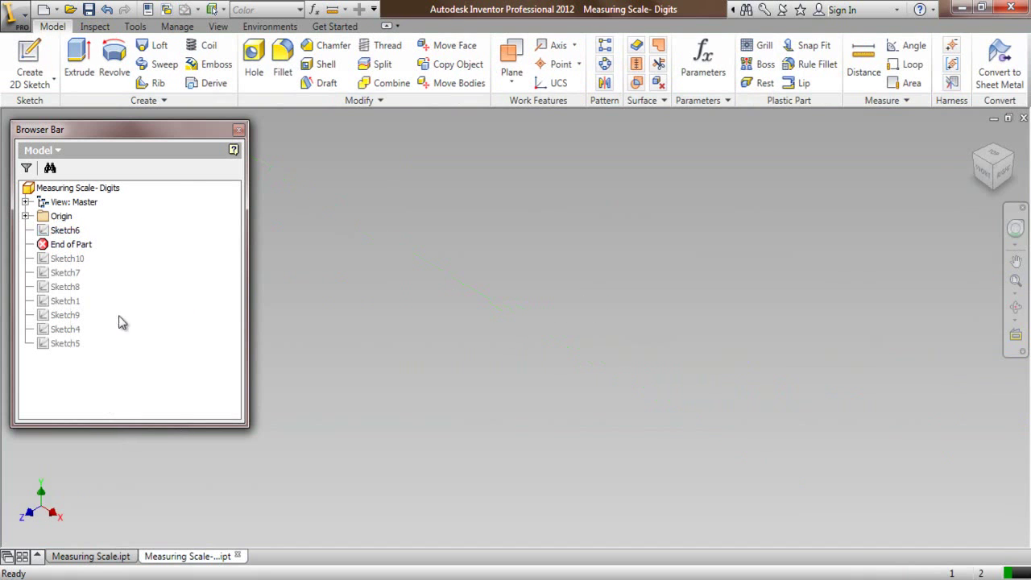
Step: Move the end-of-part marker below Sketch10, open that sketch for editing and copy its 16 text
drag(79, 249, 84, 268)
double_click(69, 245)
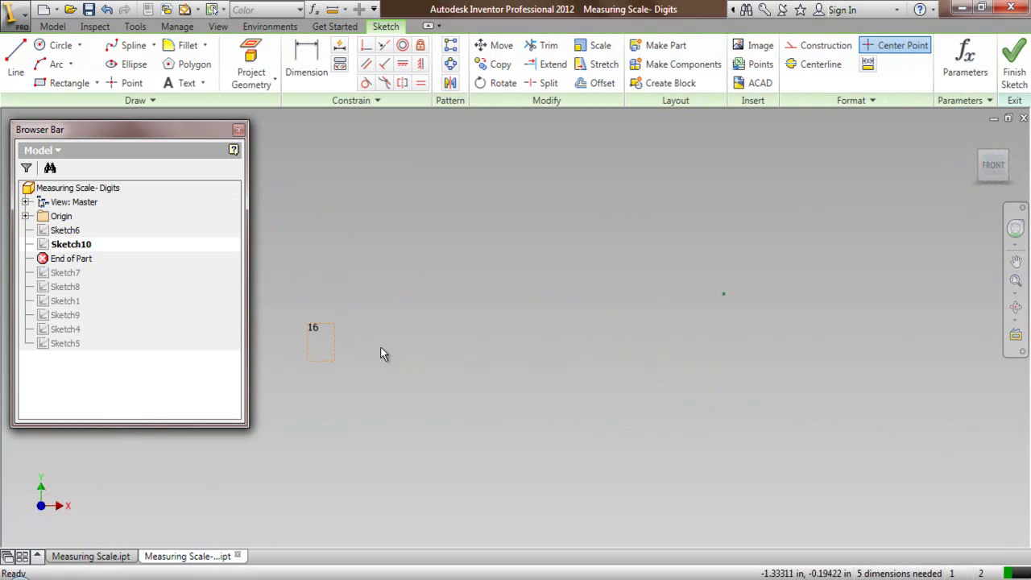
scroll(290, 321, up, 3)
drag(311, 283, 481, 442)
drag(521, 492, 521, 492)
right_click(511, 364)
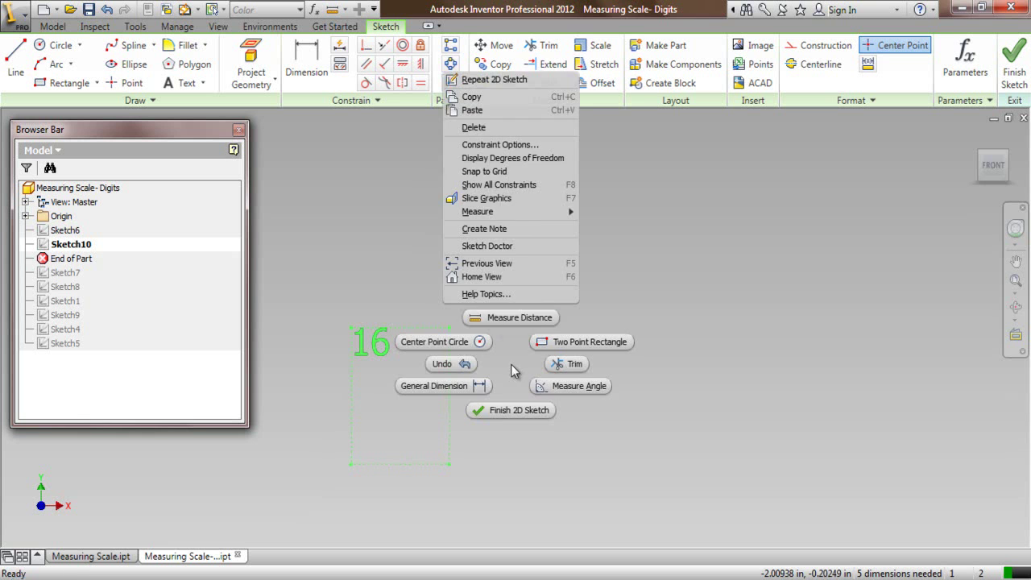
click(471, 97)
Step: Paste the 16 text into the open sketch of the Measuring Scale part and finish the sketch
click(102, 560)
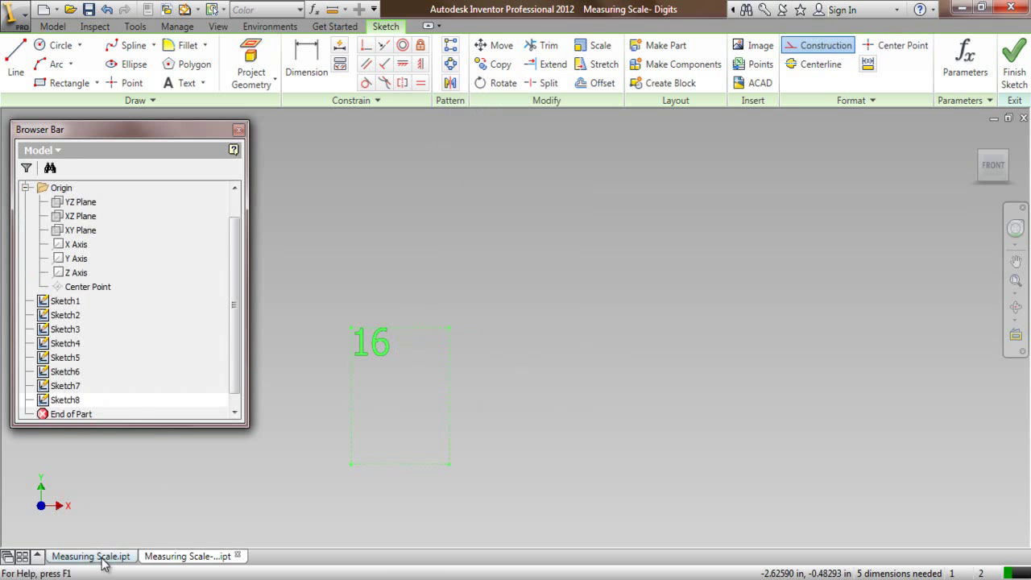
right_click(503, 206)
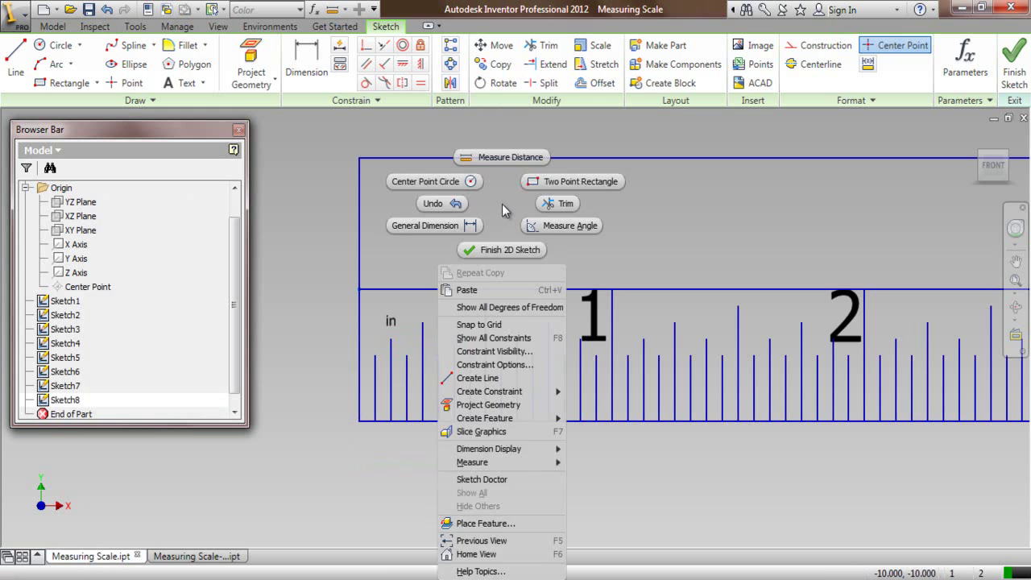
click(474, 288)
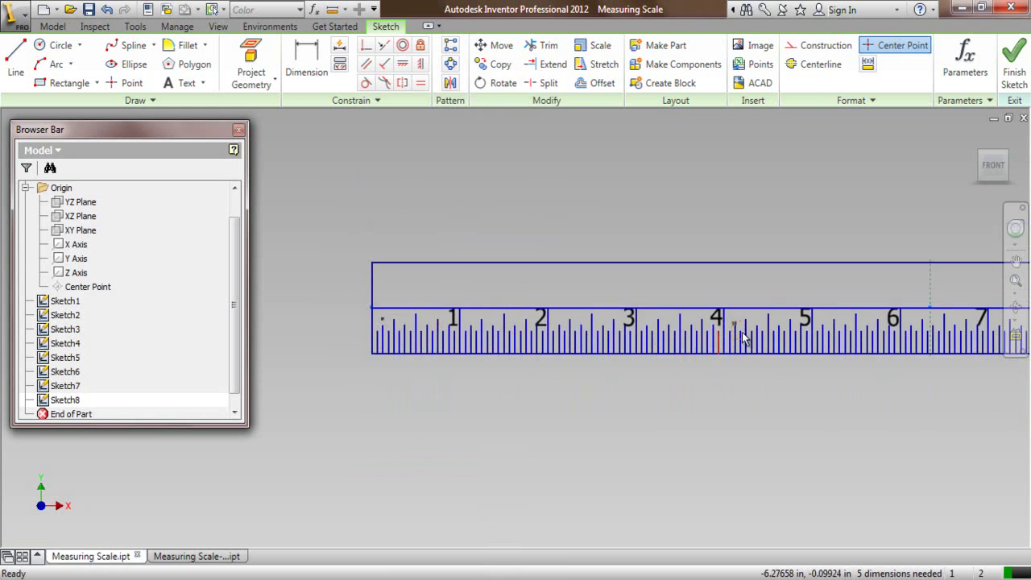
scroll(742, 330, up, 5)
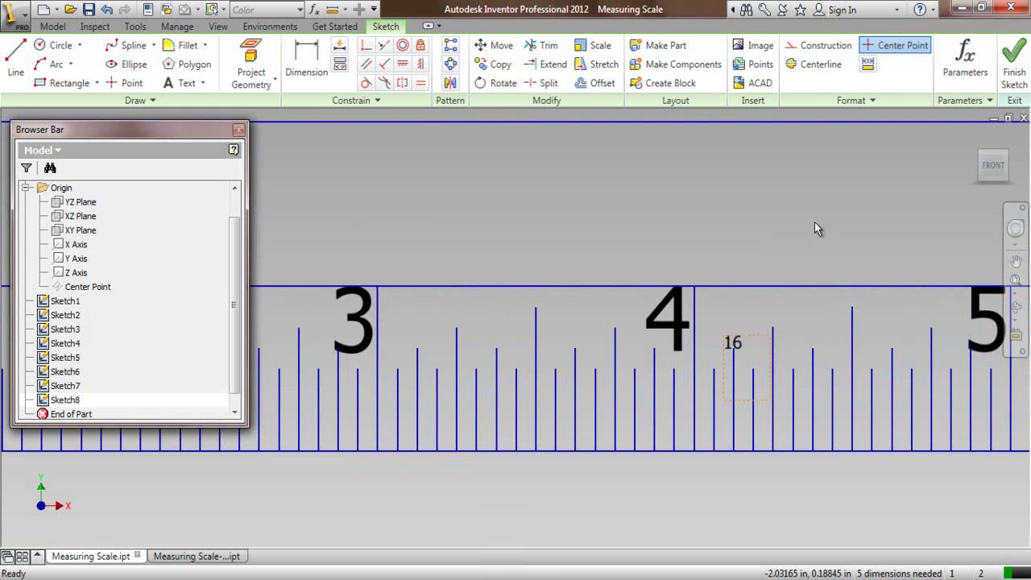
click(1017, 69)
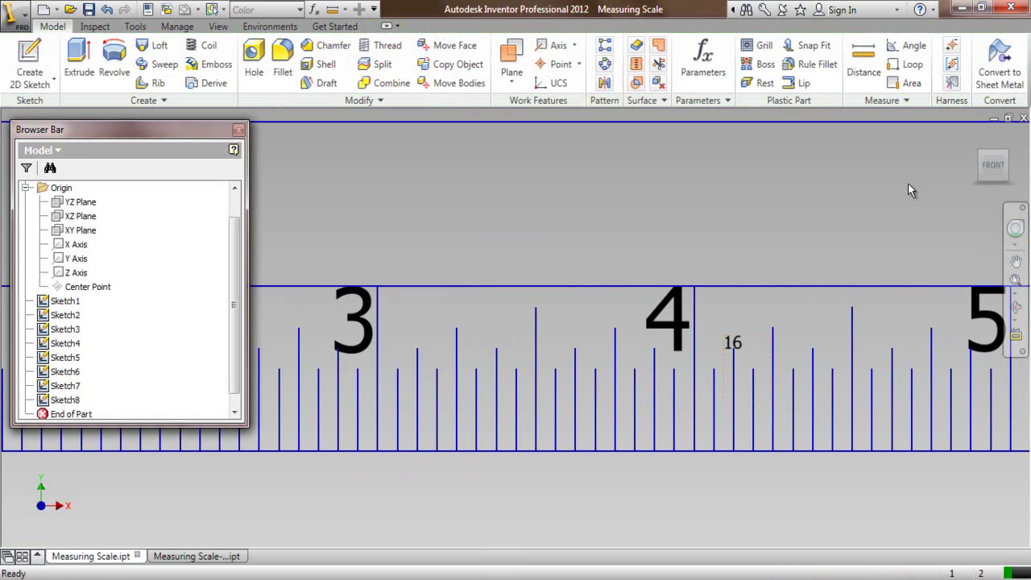
Step: Start another new sketch on the XY plane for the next set of scale marks
click(1018, 282)
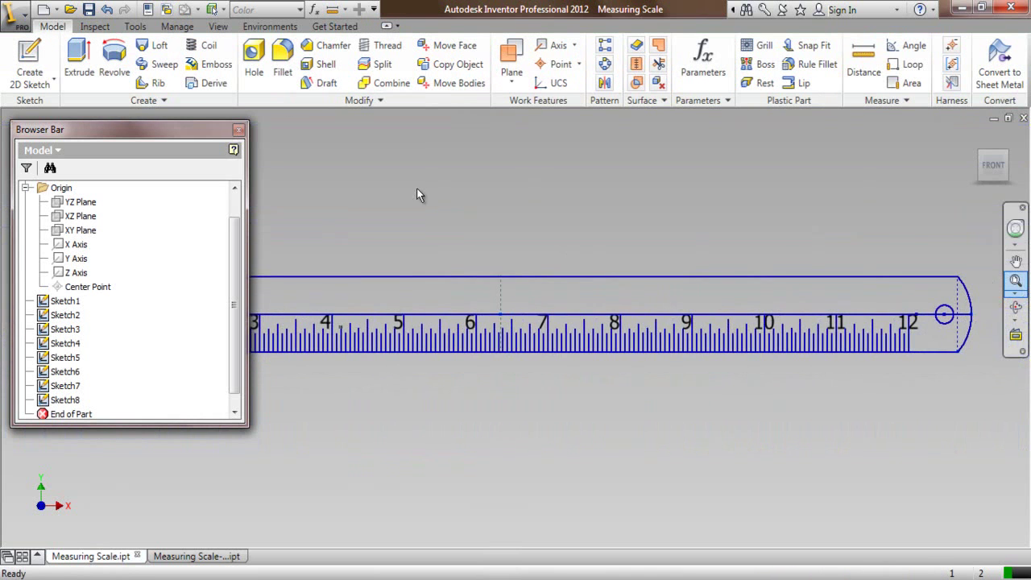
click(83, 232)
right_click(85, 234)
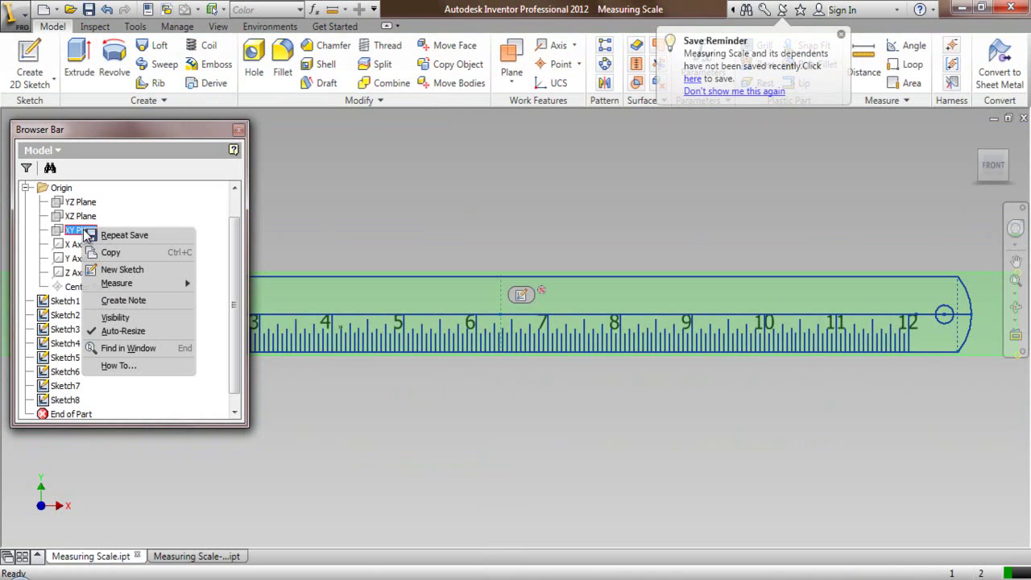
click(119, 269)
scroll(738, 315, down, 5)
scroll(517, 316, up, 6)
scroll(539, 340, up, 2)
click(251, 61)
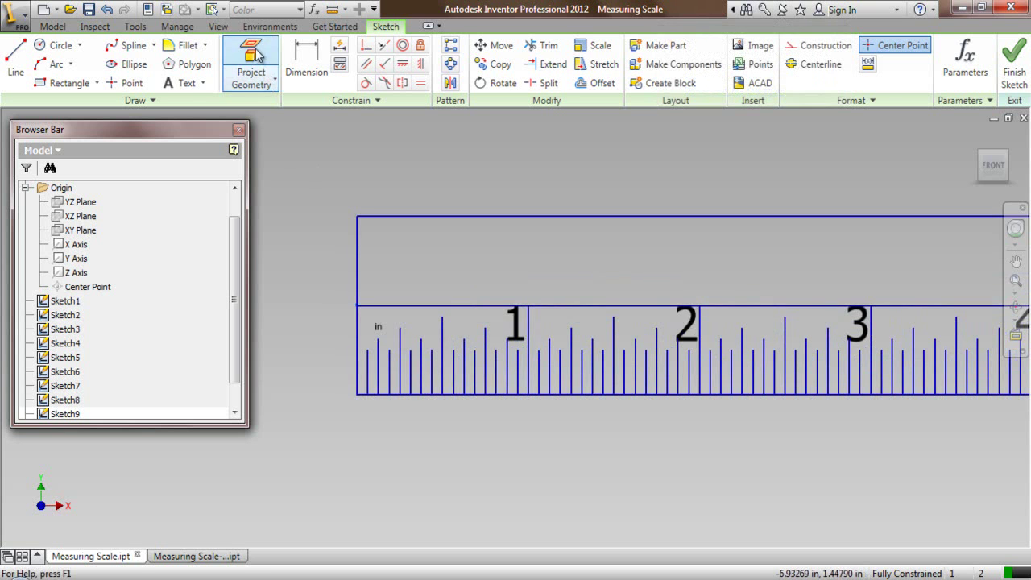
scroll(372, 406, up, 2)
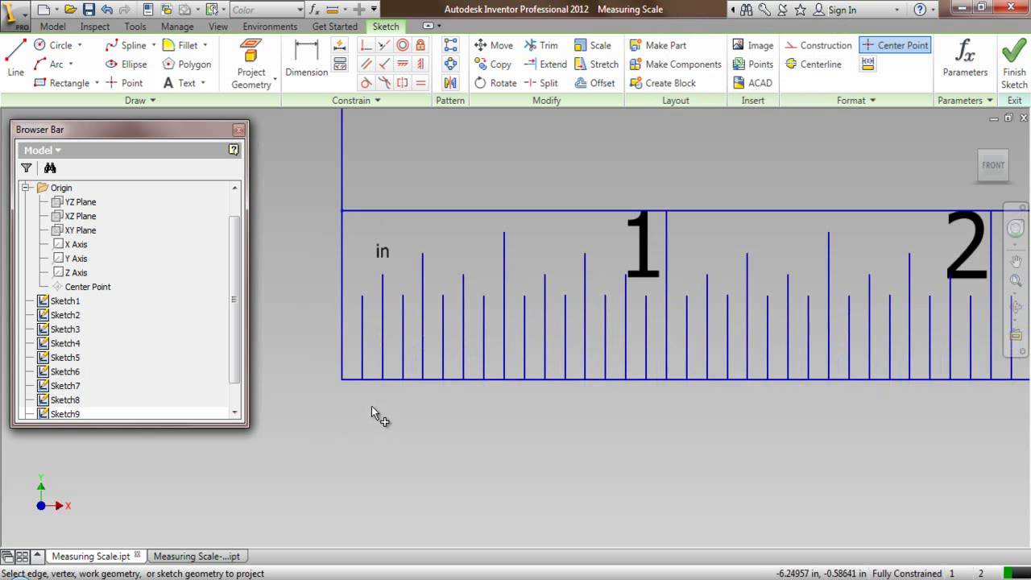
scroll(376, 427, down, 3)
right_click(305, 271)
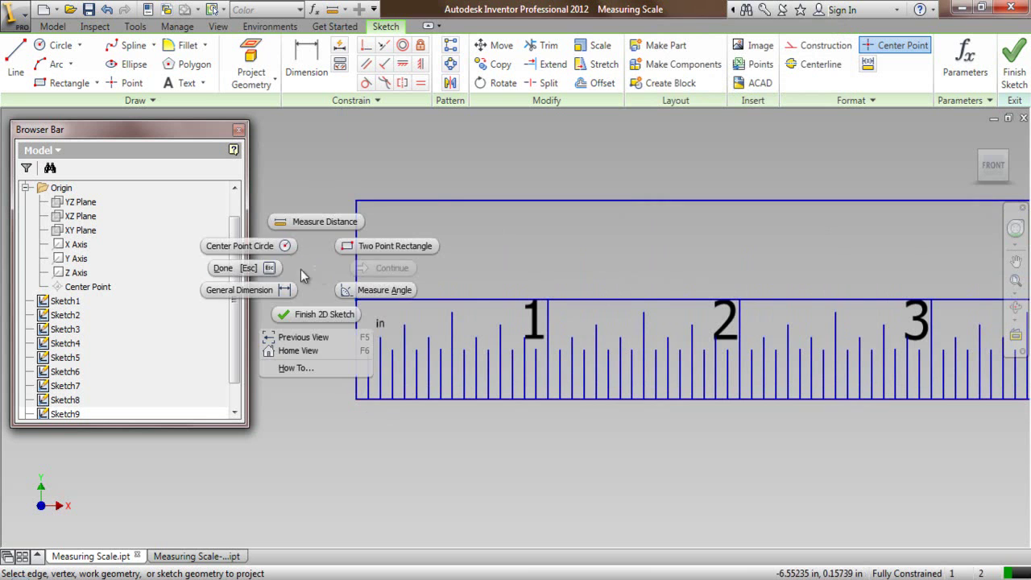
click(241, 266)
Step: Draw a vertical line 0.1875 in long upward from the lower corner of the bar's square end
click(15, 58)
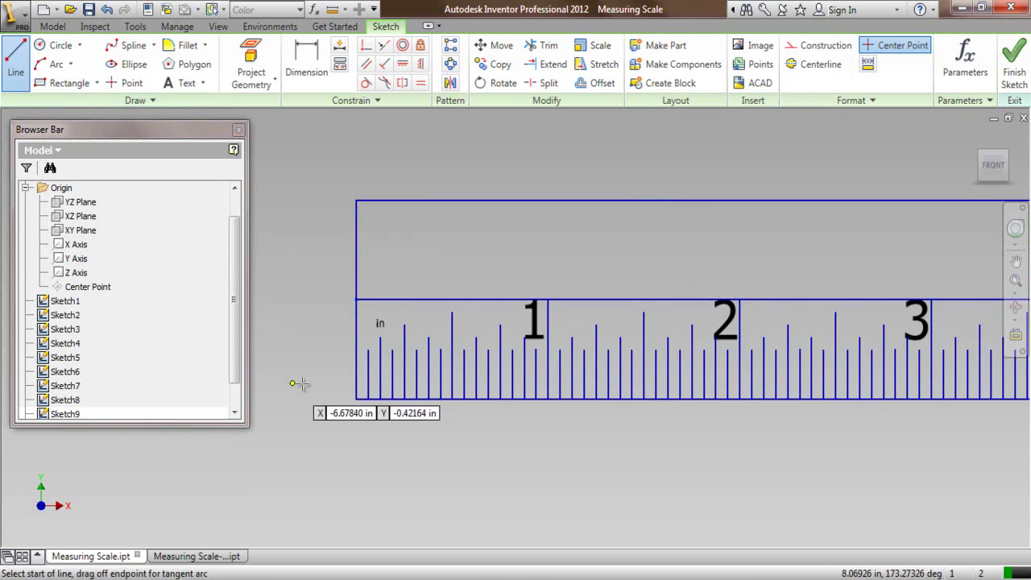
scroll(350, 398, up, 2)
click(349, 397)
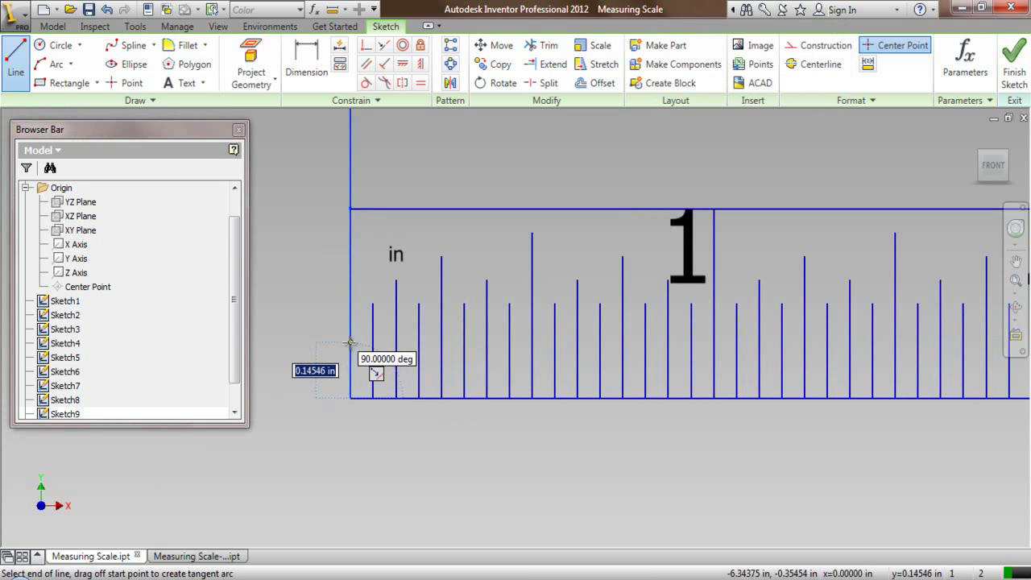
text(.)
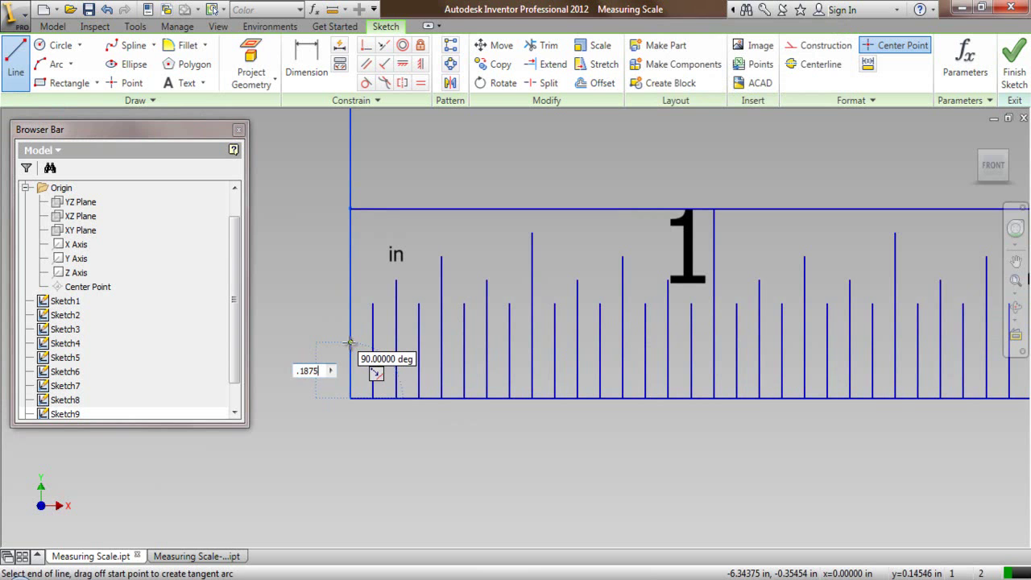
text(1875)
key(Return)
right_click(298, 159)
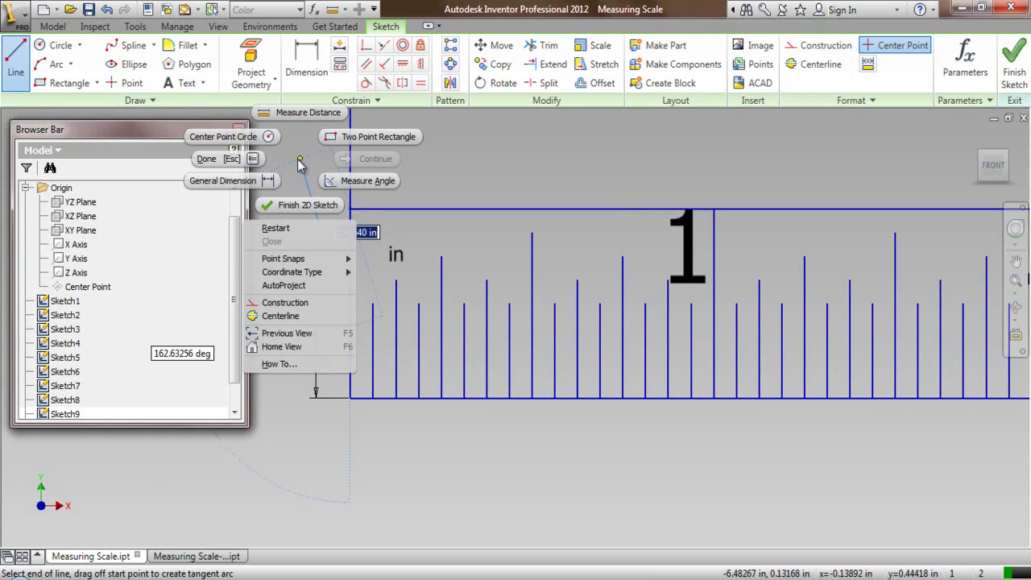
click(240, 165)
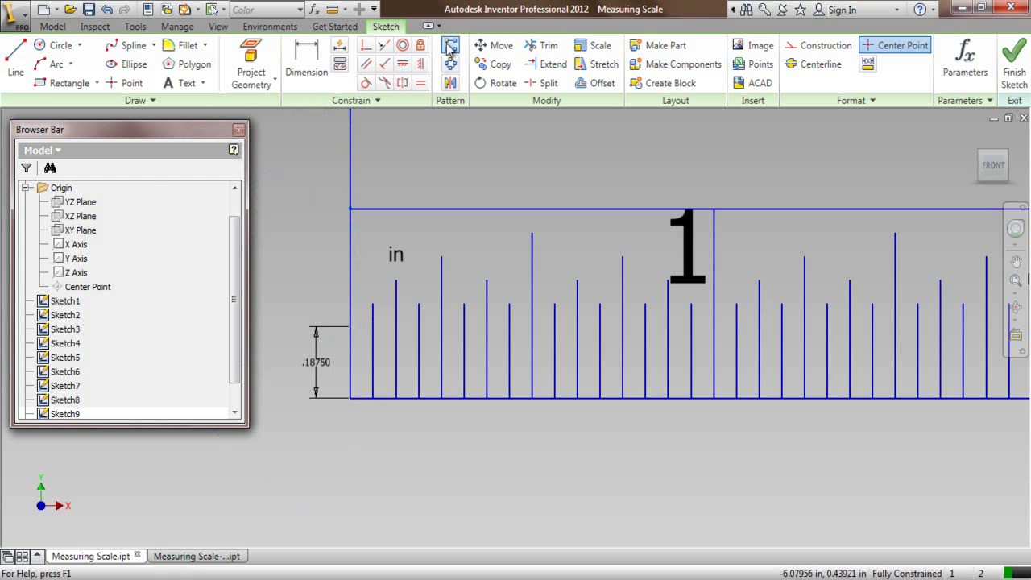
Step: Pattern the 0.1875 in line along the bar's lower edge toward the rounded end, 33 instances fitted within 1.0 in
click(450, 45)
click(354, 362)
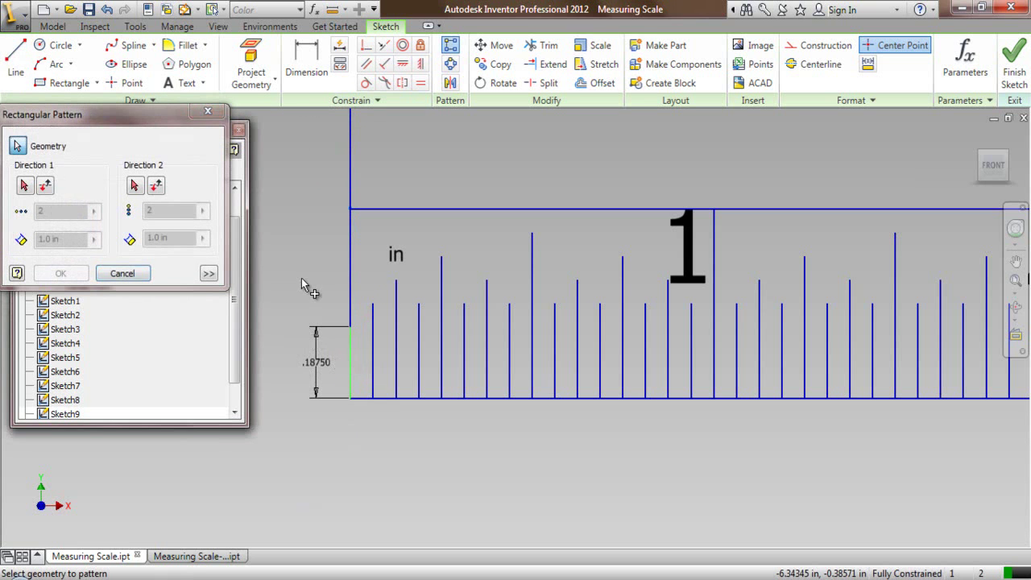
click(24, 186)
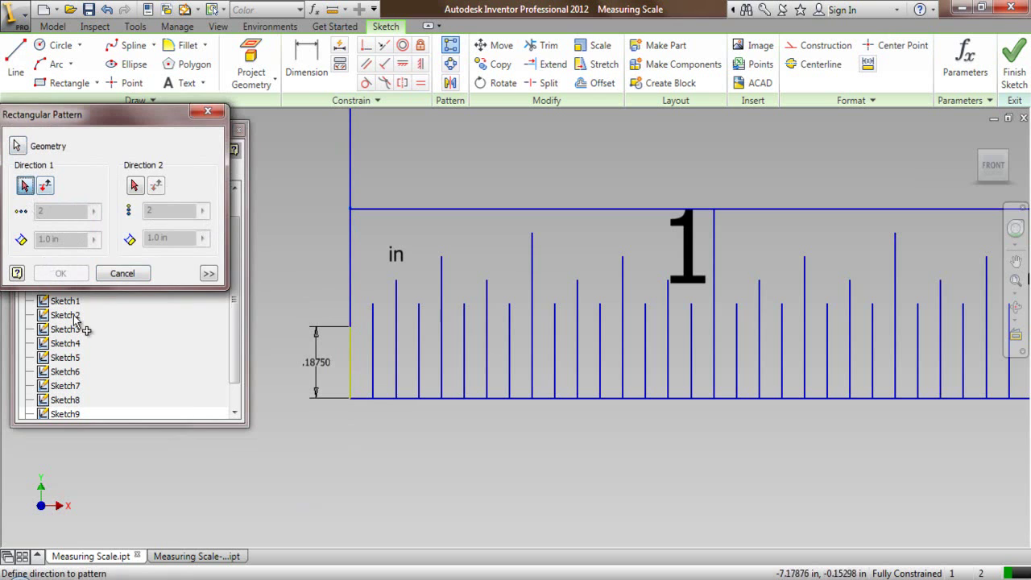
click(389, 399)
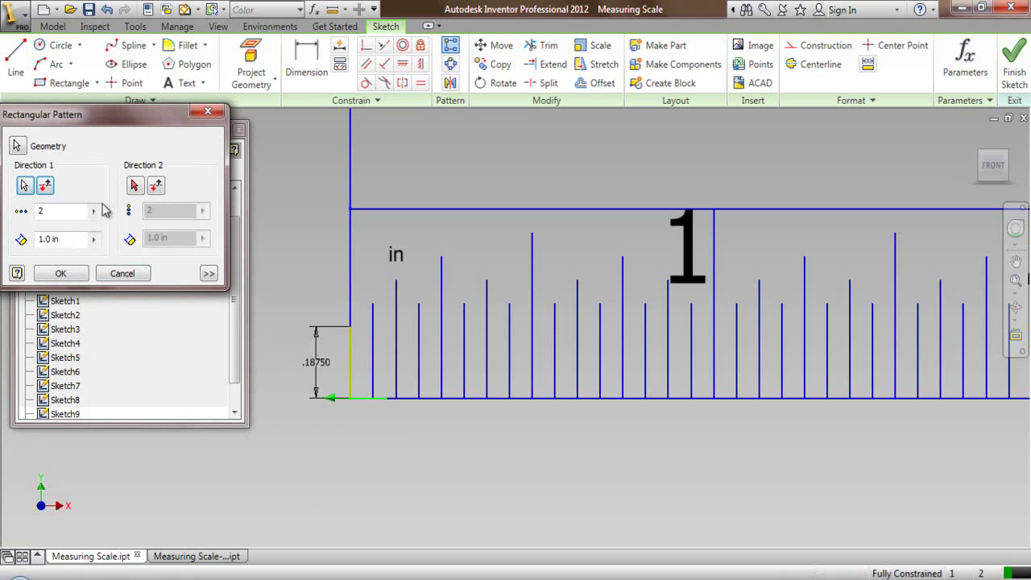
click(46, 187)
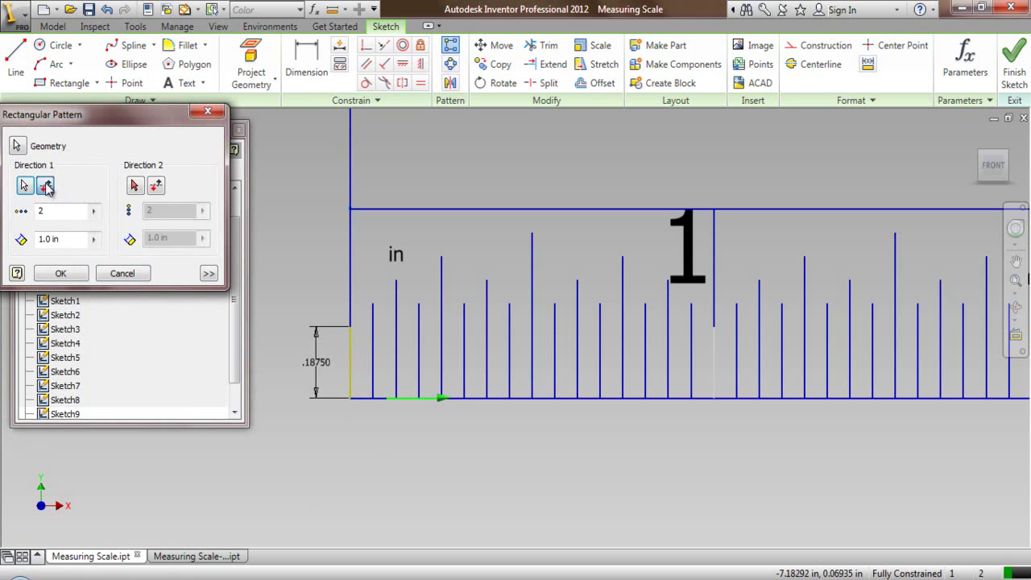
double_click(46, 212)
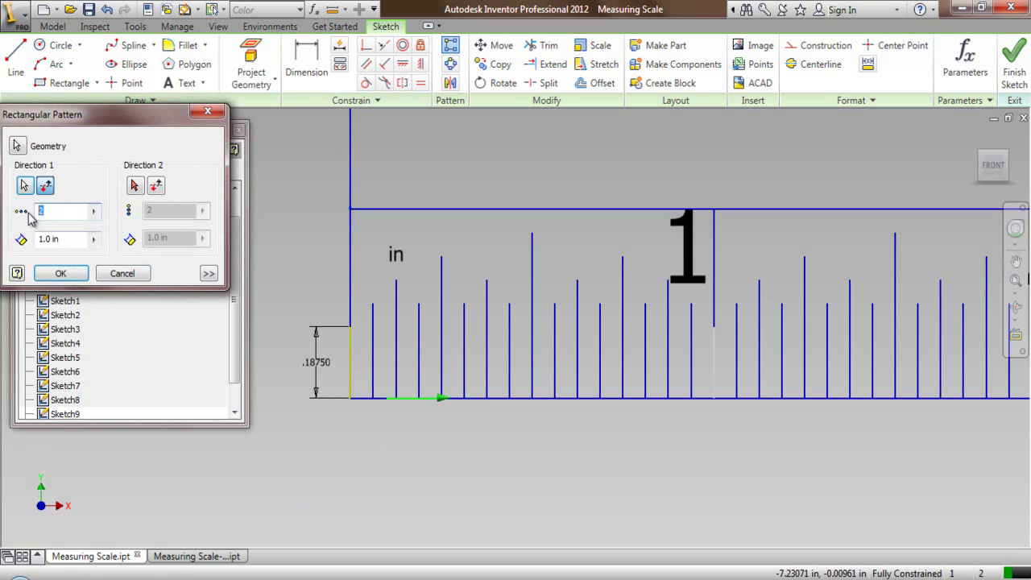
click(209, 274)
click(107, 321)
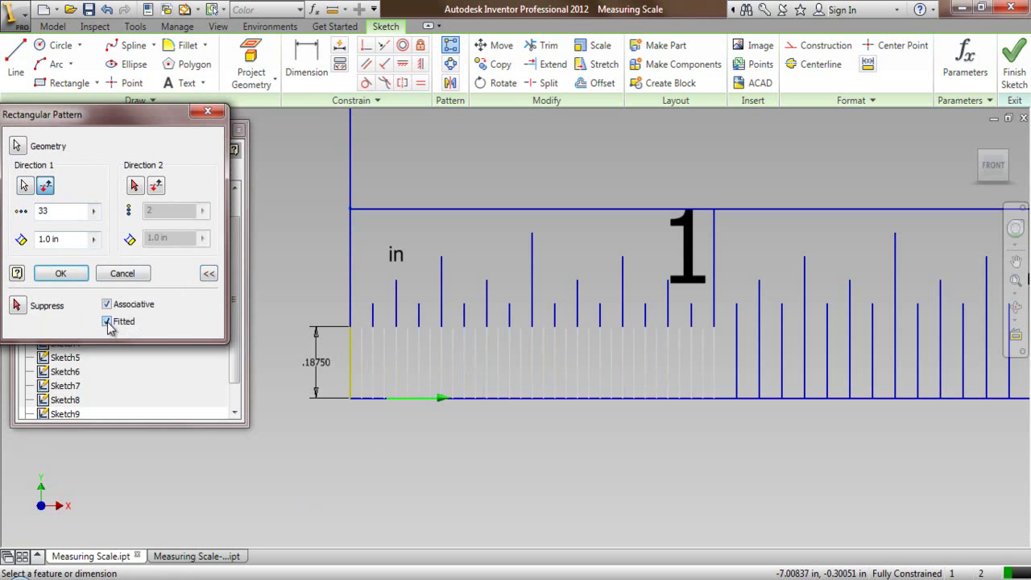
click(64, 273)
Step: Set up a rectangular pattern of all the 0.1875 in lines in the first inch, directed along the bar's lower edge
scroll(301, 336, down, 2)
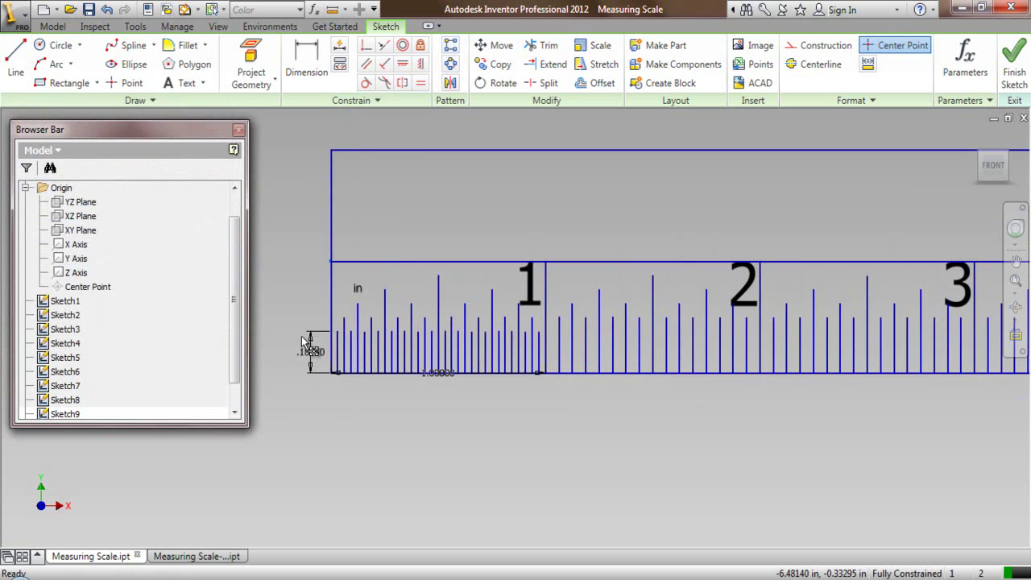
click(450, 45)
drag(293, 276, 557, 439)
right_click(364, 216)
click(392, 215)
click(610, 374)
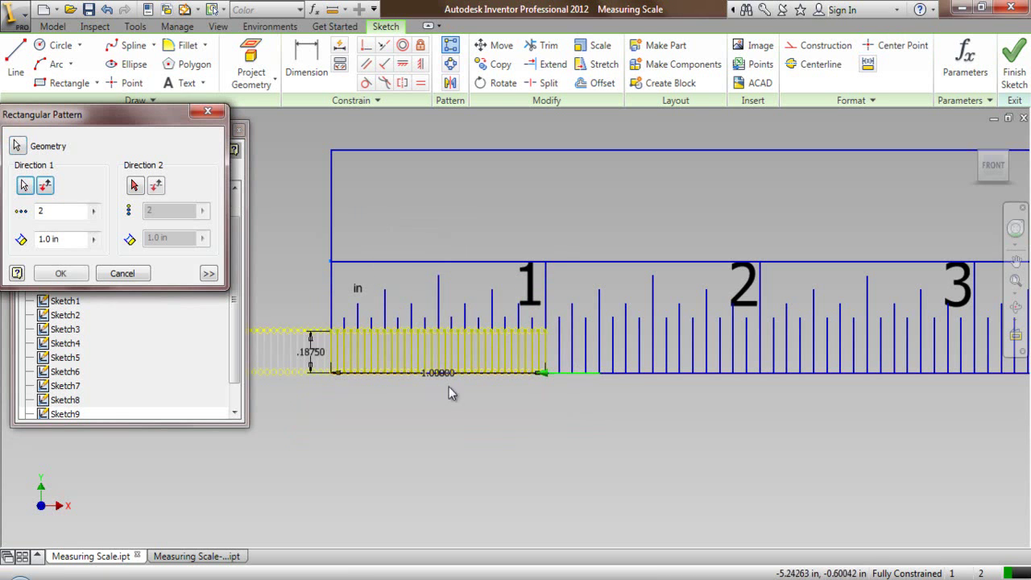
Step: Pattern the selected 1/32-inch tick marks 3 times at 1.0 in spacing in the reversed direction along the ruler, and finish the sketch
click(45, 187)
double_click(54, 208)
text(3)
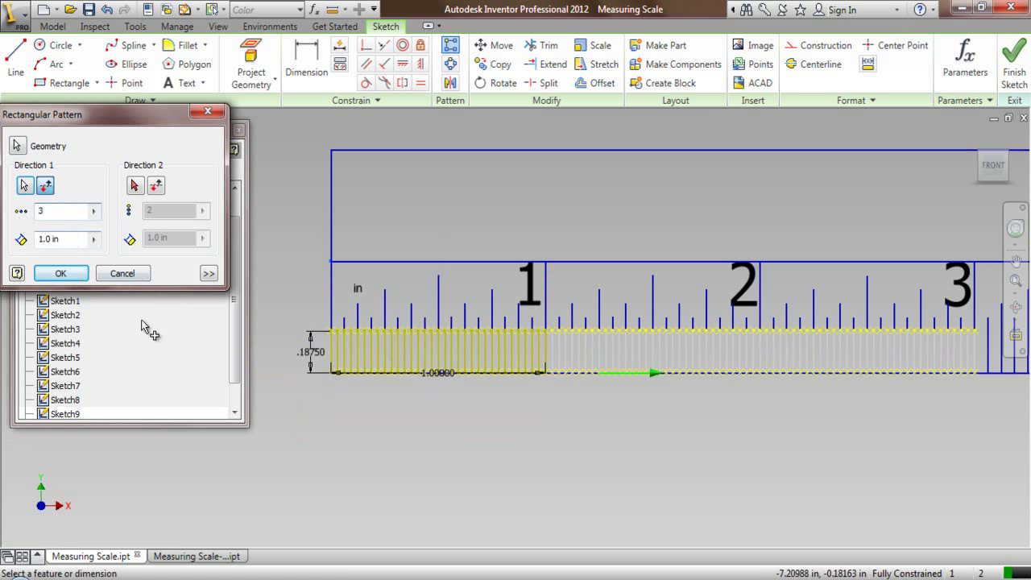
click(74, 276)
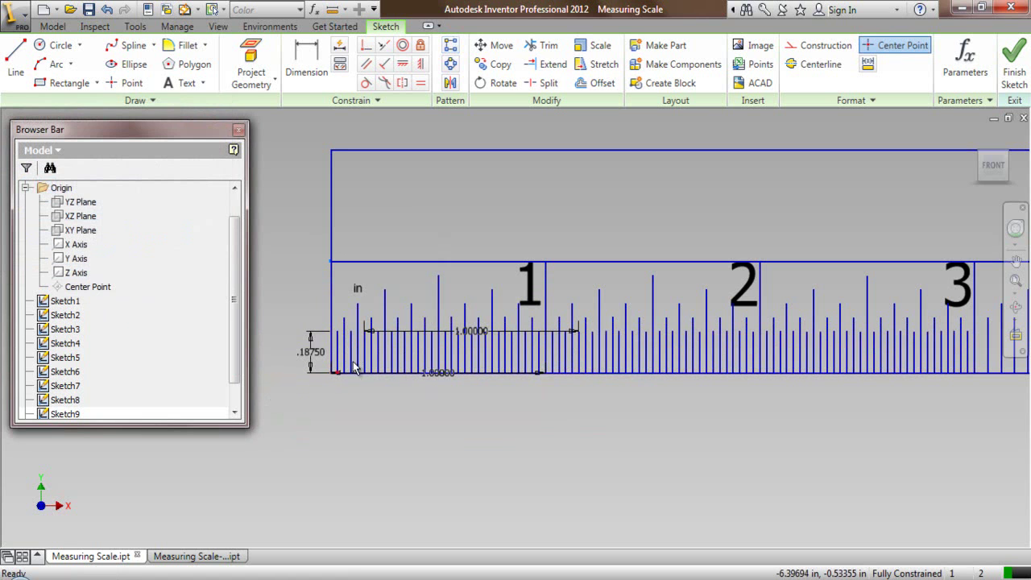
scroll(440, 330, down, 2)
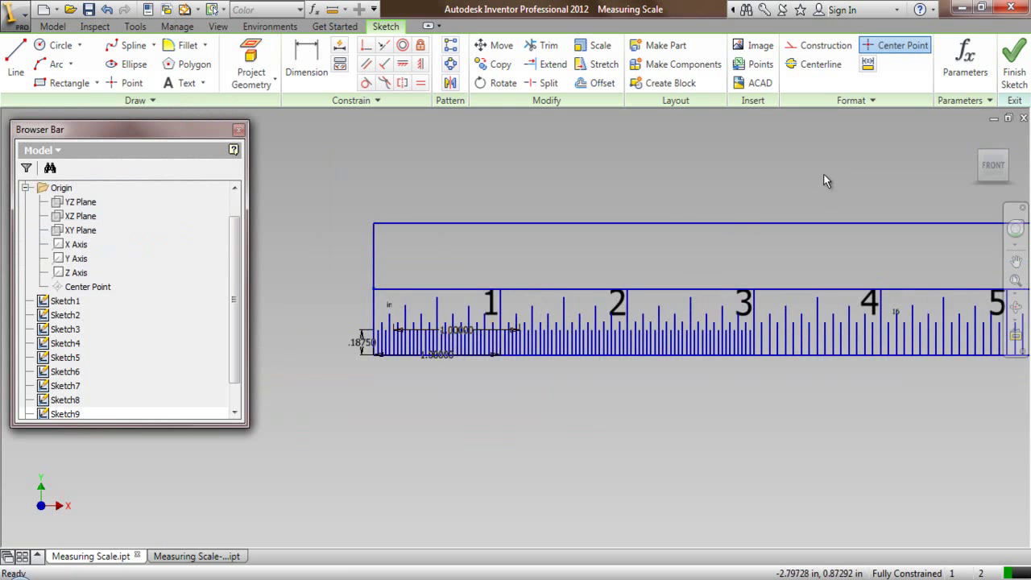
click(1005, 74)
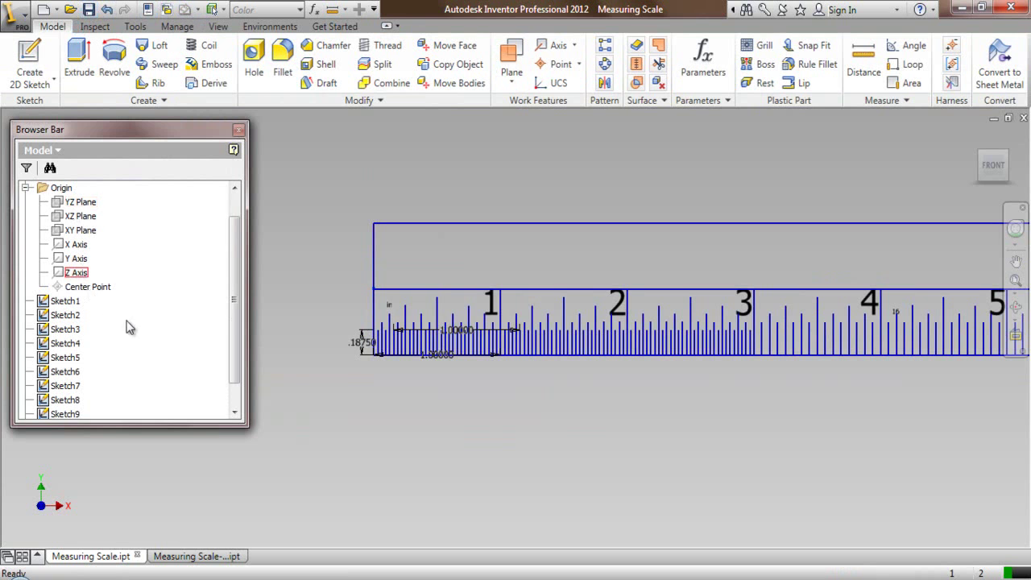
Step: Hide the dimensions of Sketch9, the 1/32-inch tick mark sketch
scroll(121, 347, down, 1)
click(80, 387)
right_click(79, 390)
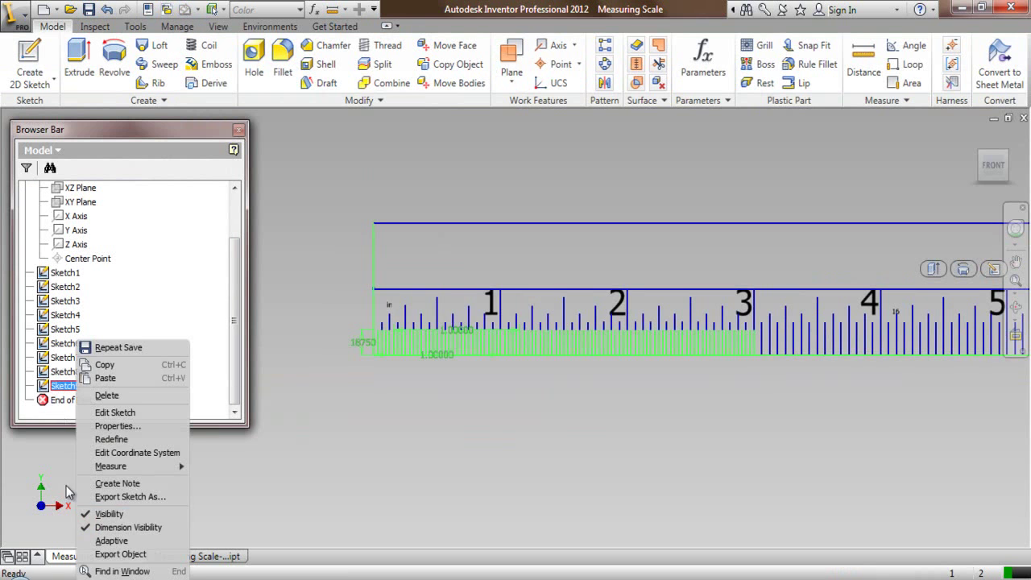
click(93, 526)
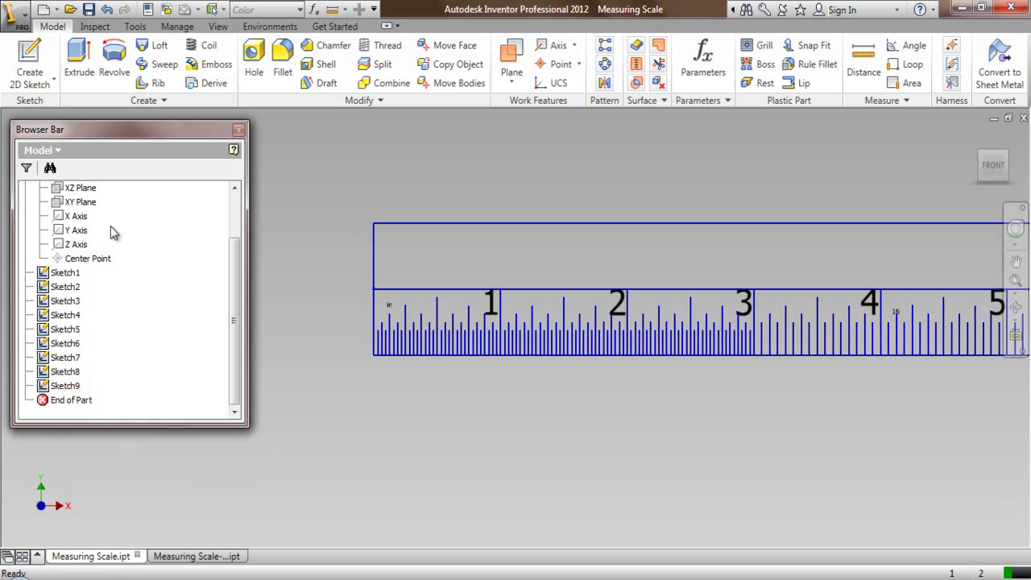
Step: Start a new 2D sketch on the XY Plane of the Measuring Scale part
right_click(90, 202)
click(127, 244)
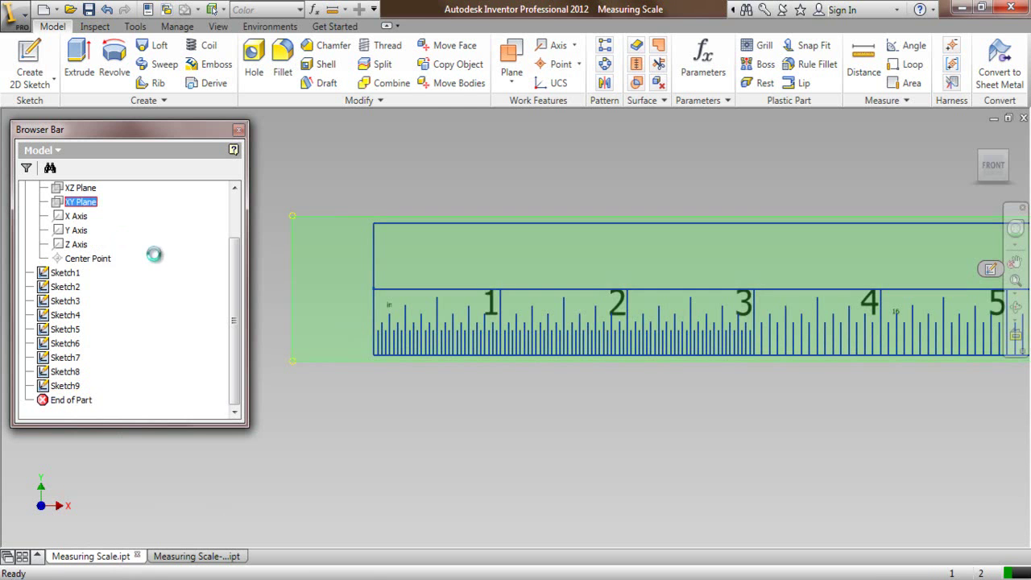
scroll(397, 256, up, 3)
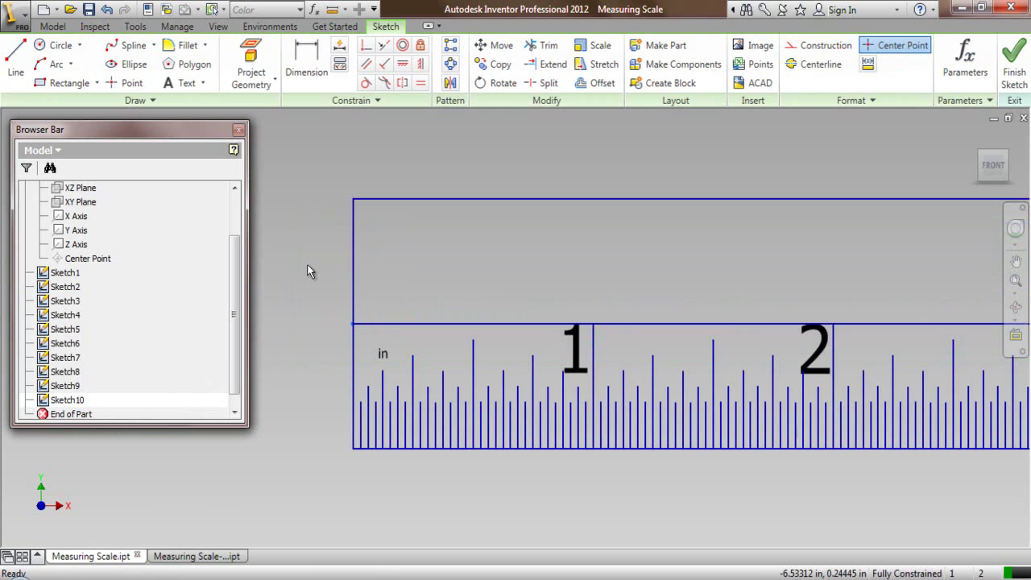
Step: In the Measuring Scale- Digits part, finish and hide the "16" sketch, roll End of Part below Sketch7, and open Sketch7 for editing
click(219, 562)
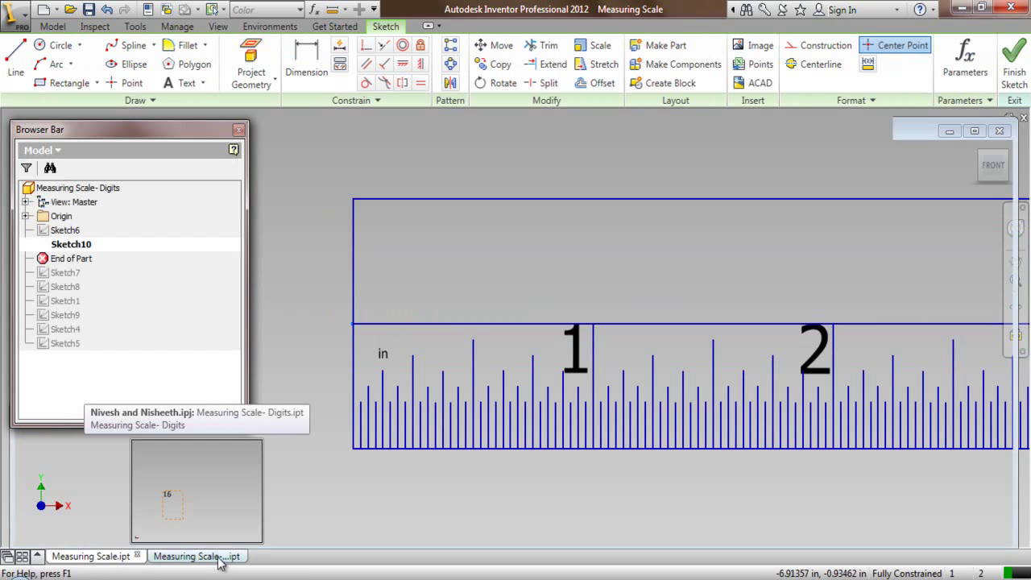
click(1014, 68)
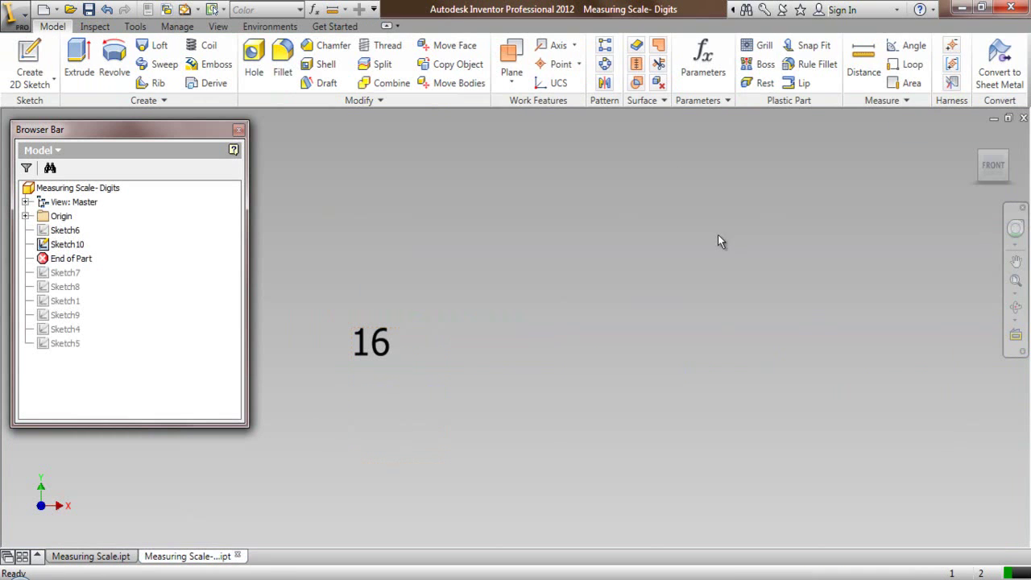
right_click(78, 244)
click(92, 411)
drag(71, 259, 79, 278)
double_click(66, 259)
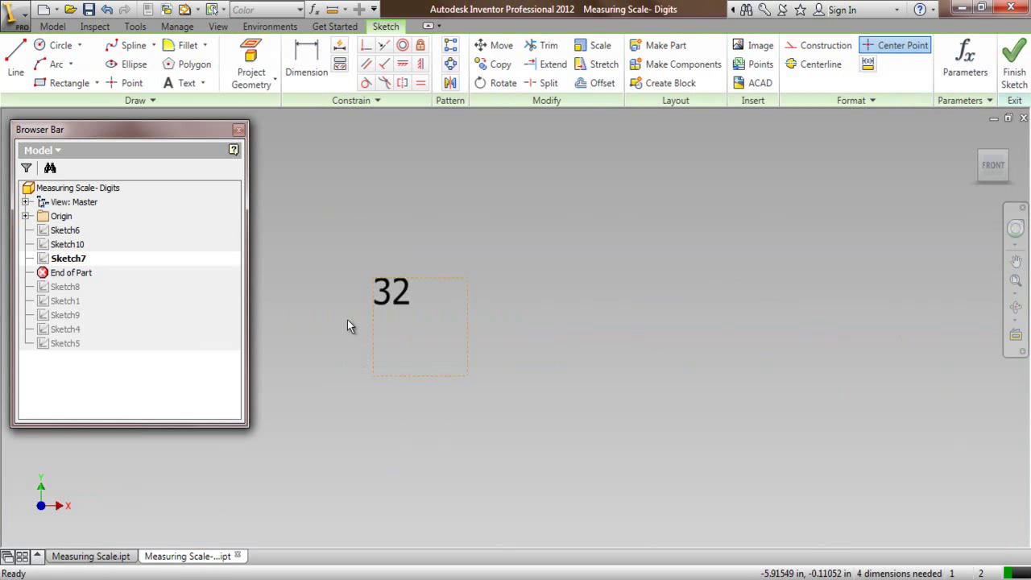
Step: Copy the "32" text with its text box from Sketch7
drag(342, 261, 556, 435)
right_click(529, 312)
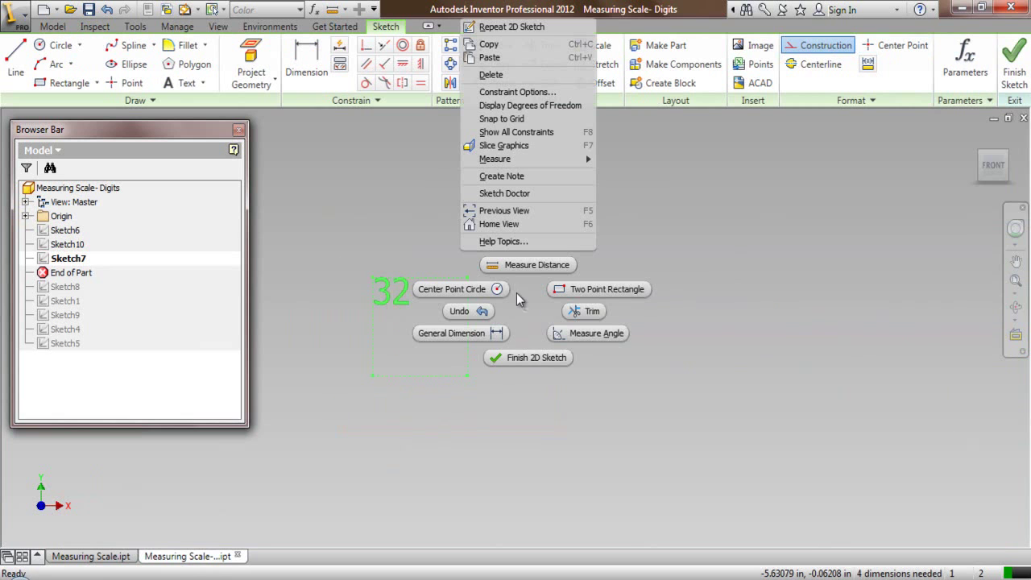
click(487, 42)
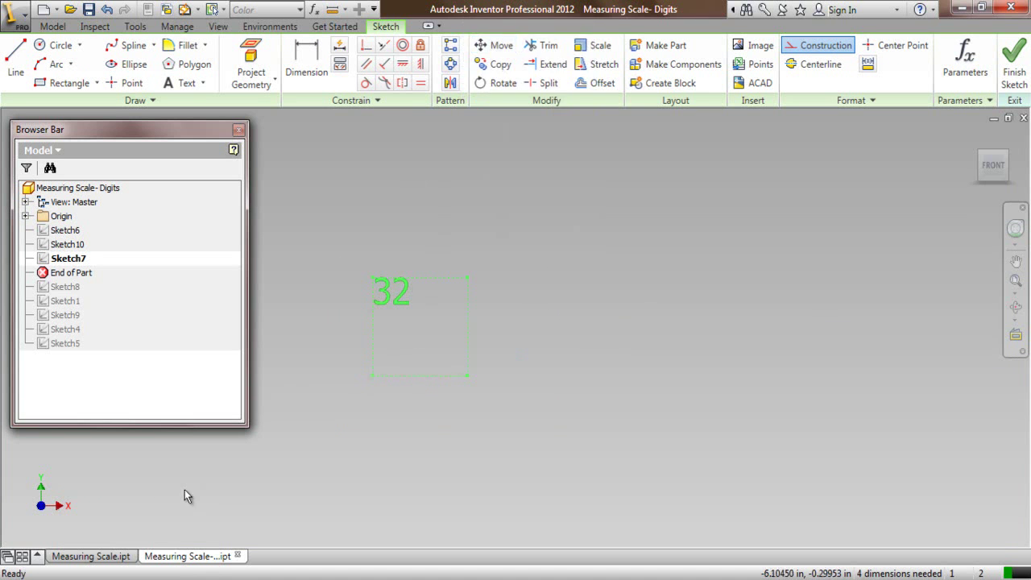
Step: Paste the "32" label above the half-inch mark of the first inch in Measuring Scale.ipt and finish the sketch
click(105, 555)
right_click(437, 258)
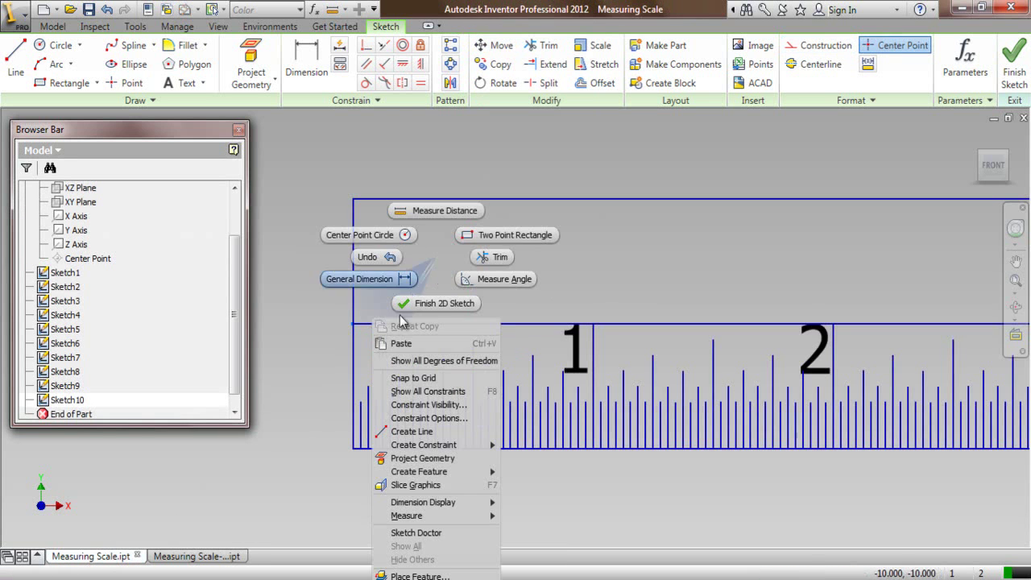
click(401, 344)
click(453, 333)
scroll(454, 332, up, 2)
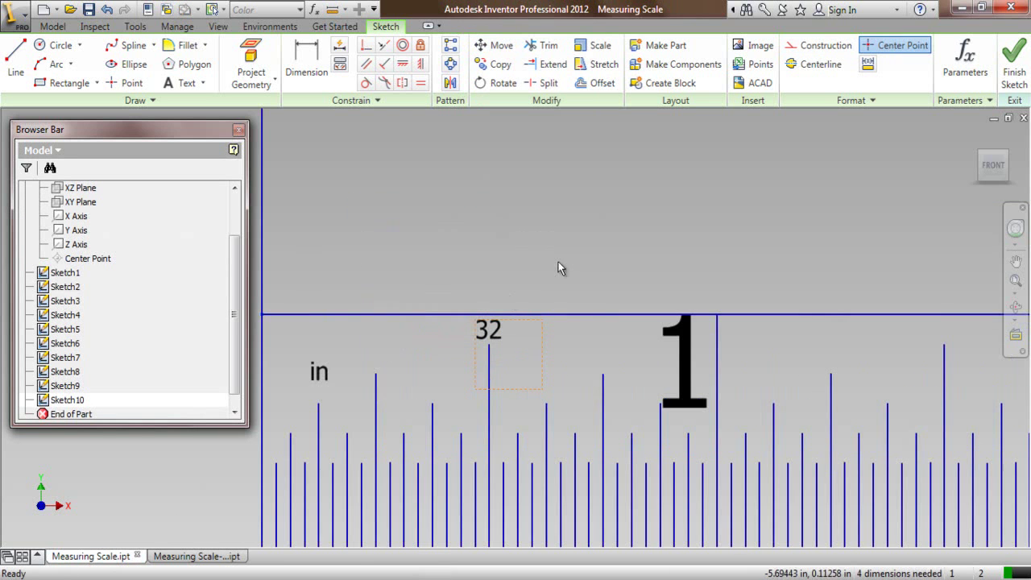
click(1014, 68)
scroll(449, 379, down, 4)
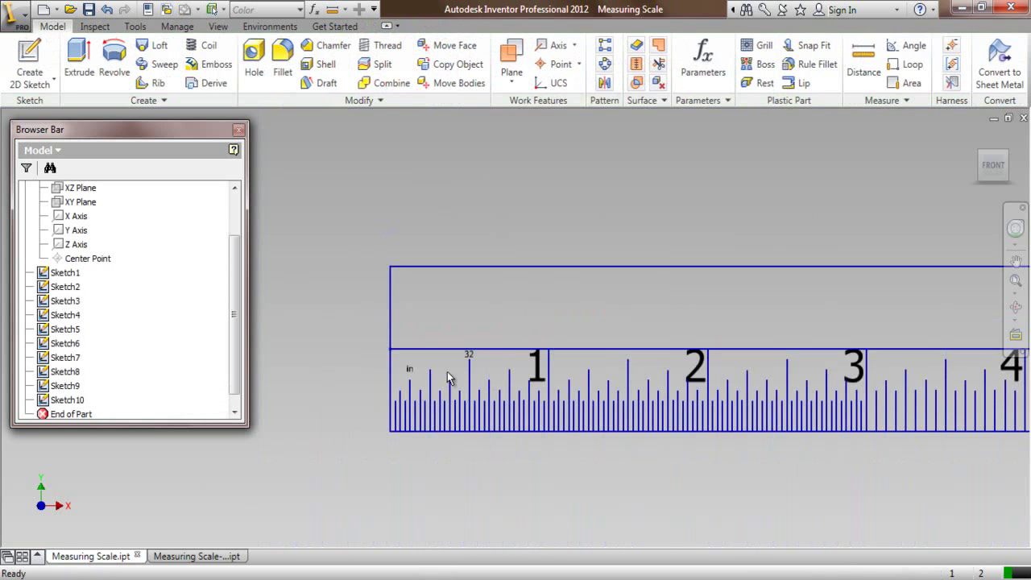
Step: Start a new sketch on the XY Plane and project the ruler's bottom edge and the 3-inch mark line into it
click(85, 203)
right_click(84, 201)
click(145, 237)
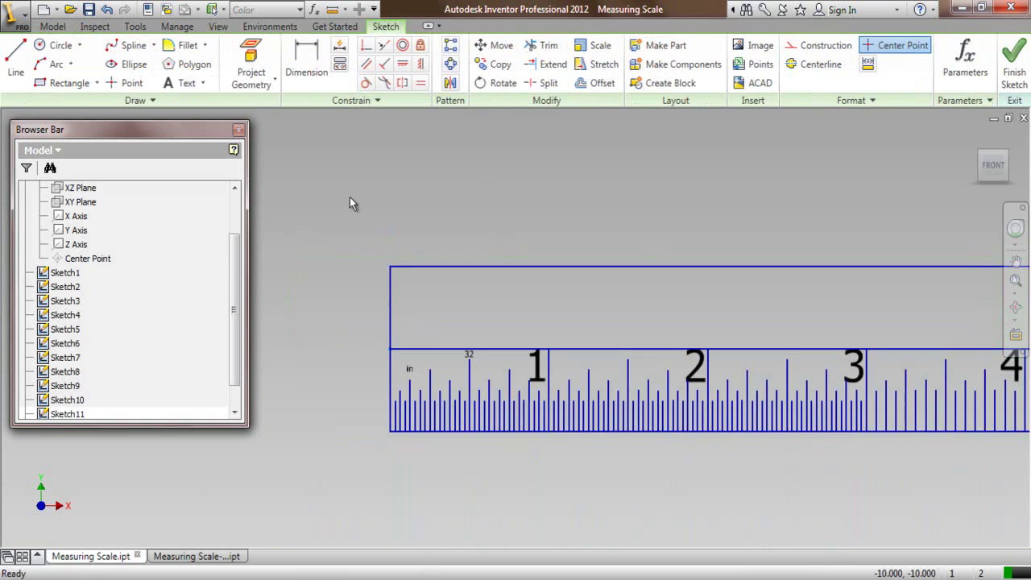
click(251, 60)
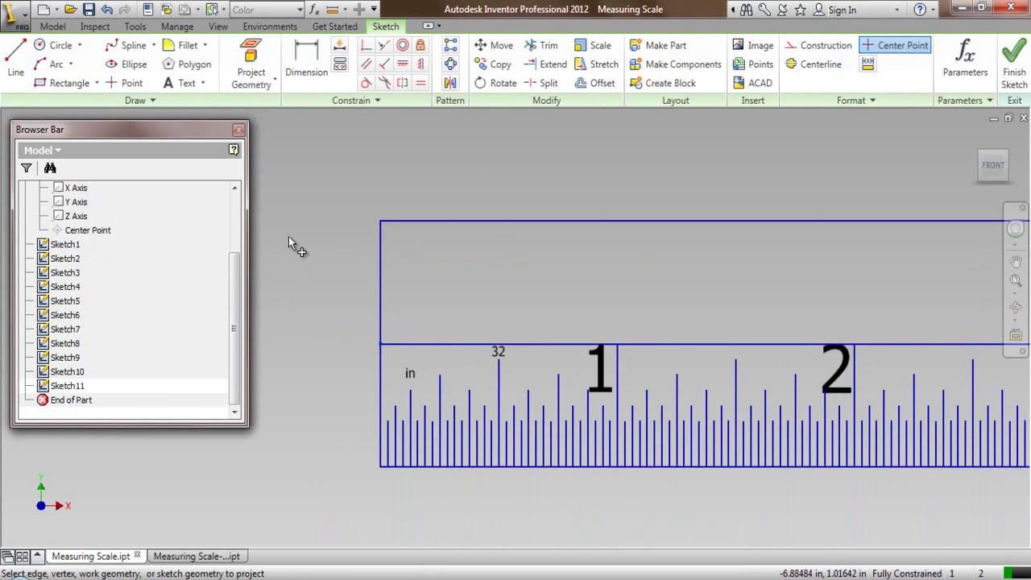
scroll(284, 305, down, 2)
scroll(775, 331, up, 2)
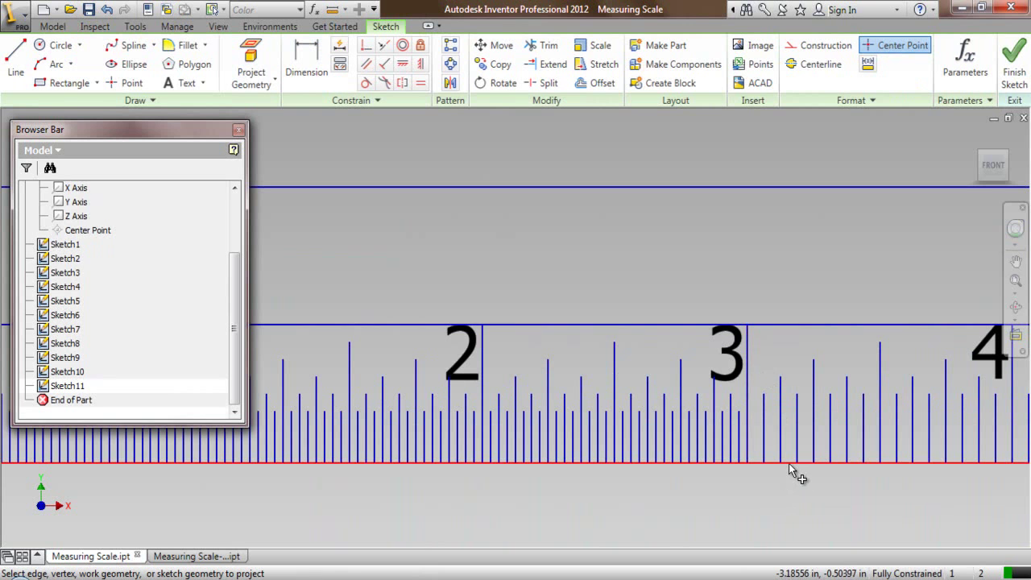
right_click(462, 233)
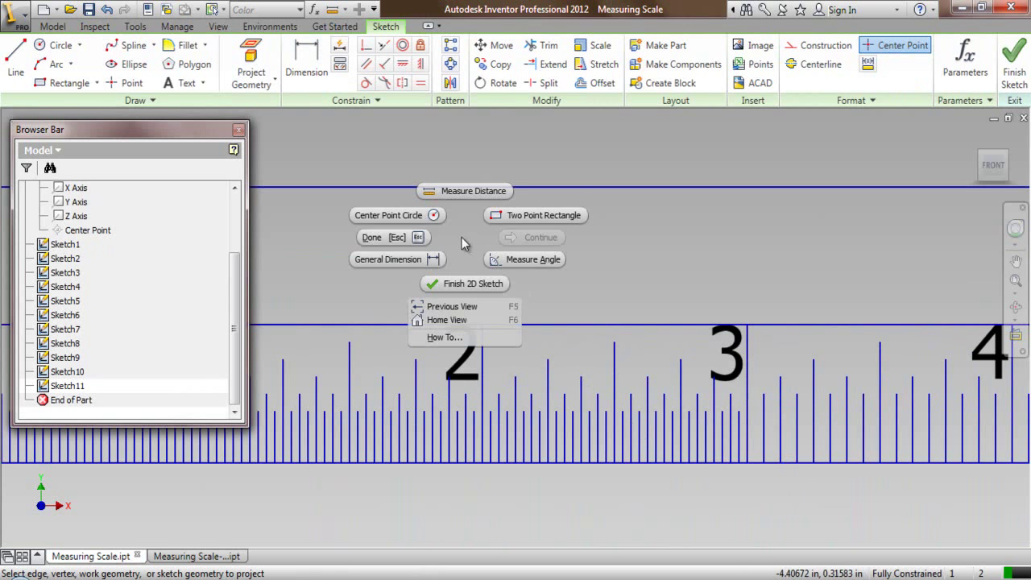
click(406, 240)
Step: Draw a 0.125 in vertical line upward from the ruler's bottom edge at the 3-inch mark
click(16, 64)
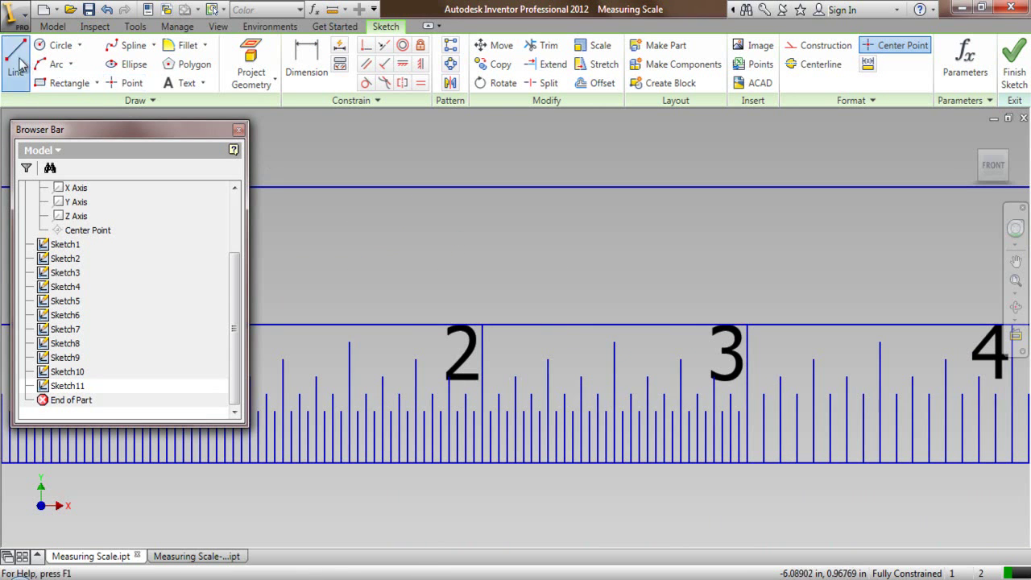
click(748, 463)
scroll(747, 463, up, 3)
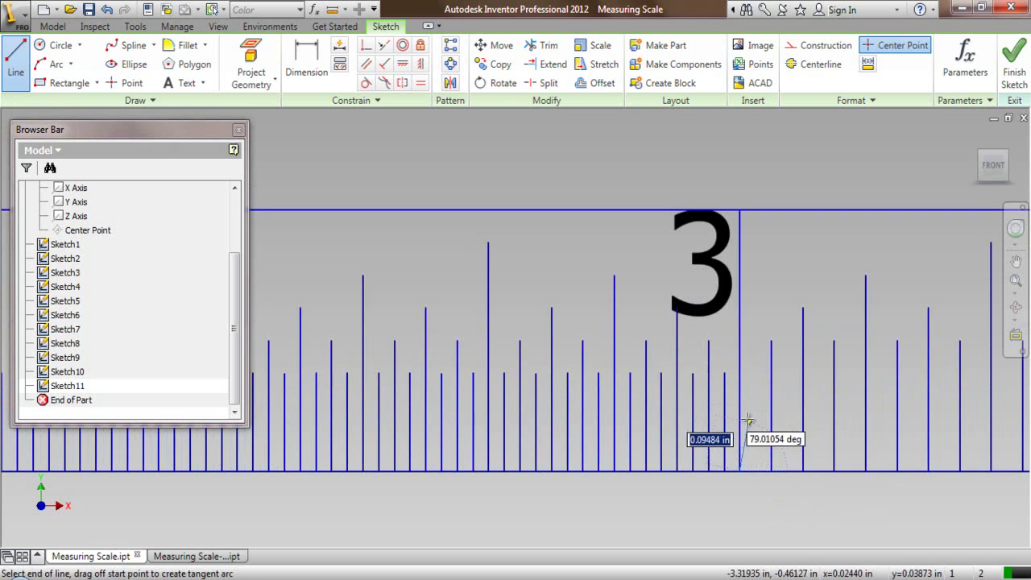
text(.125)
key(Return)
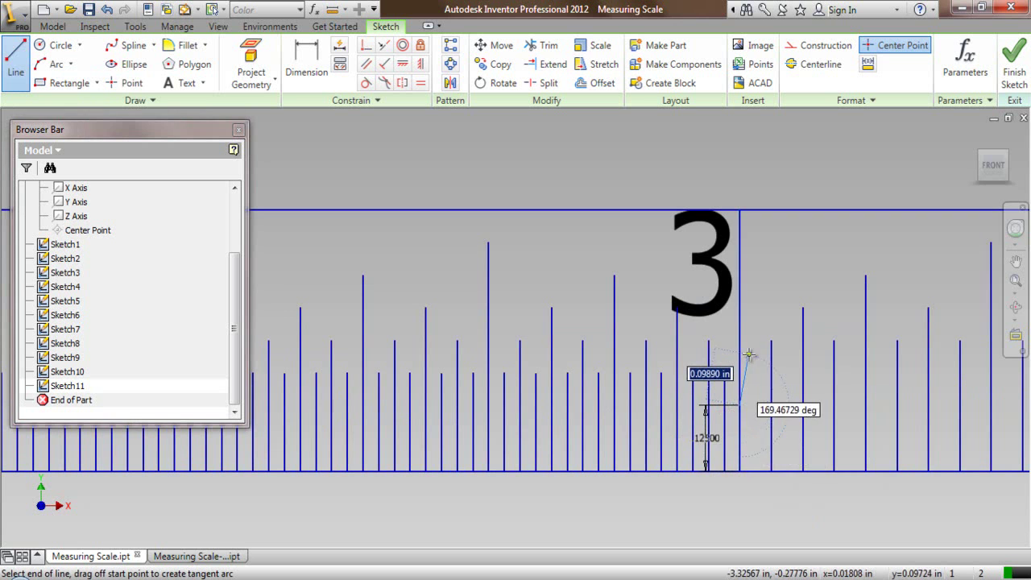
right_click(740, 379)
click(669, 362)
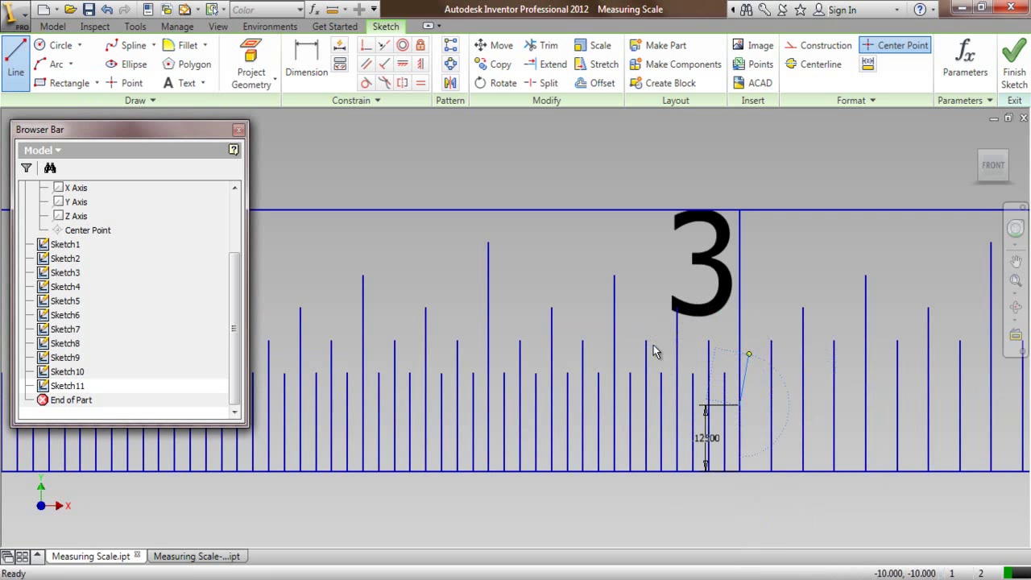
Step: Begin a rectangular pattern of the 0.125 in tick line, using the ruler's bottom edge as its direction
click(450, 48)
scroll(545, 357, up, 3)
scroll(583, 329, down, 3)
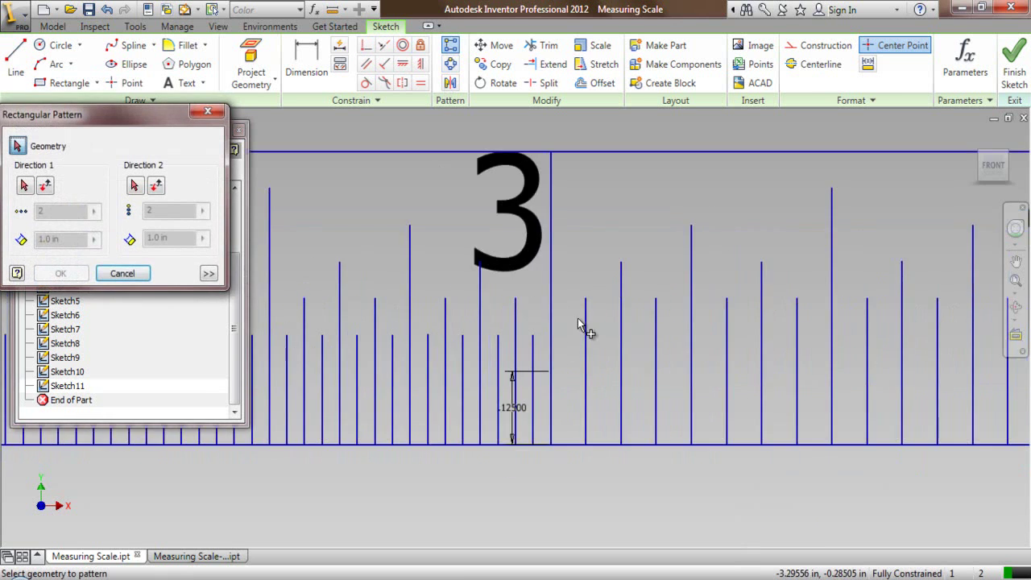
click(553, 405)
right_click(585, 259)
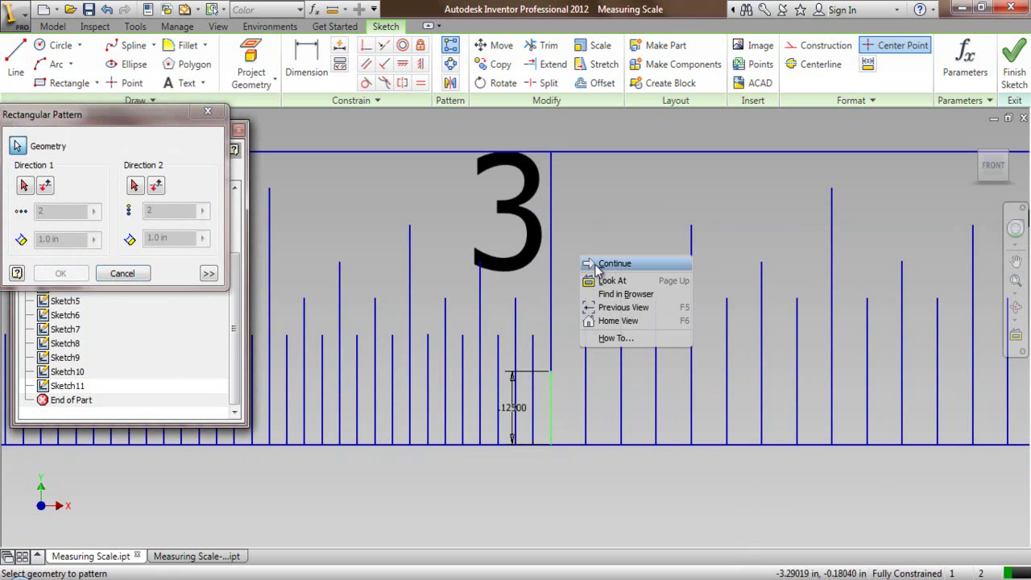
click(603, 264)
click(589, 445)
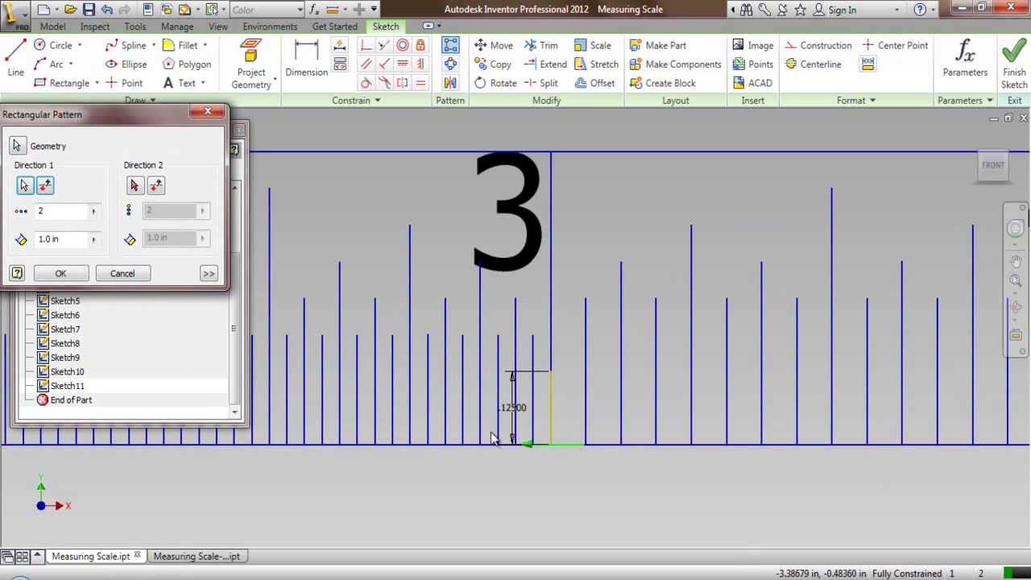
Step: Reverse the pattern direction and create 65 tick instances fitted within 1.0 in, between the 3- and 4-inch marks
click(47, 187)
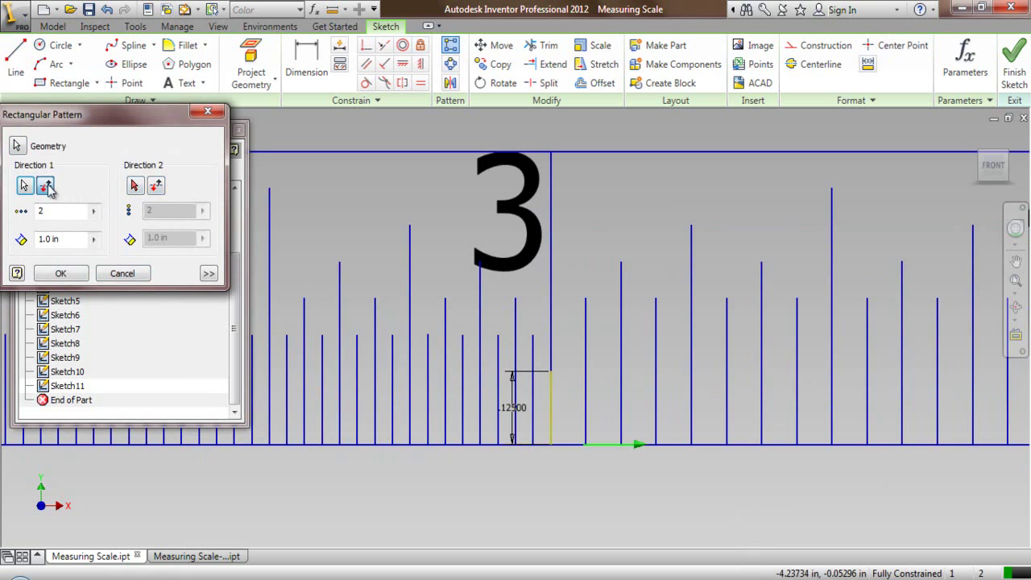
drag(66, 212, 16, 216)
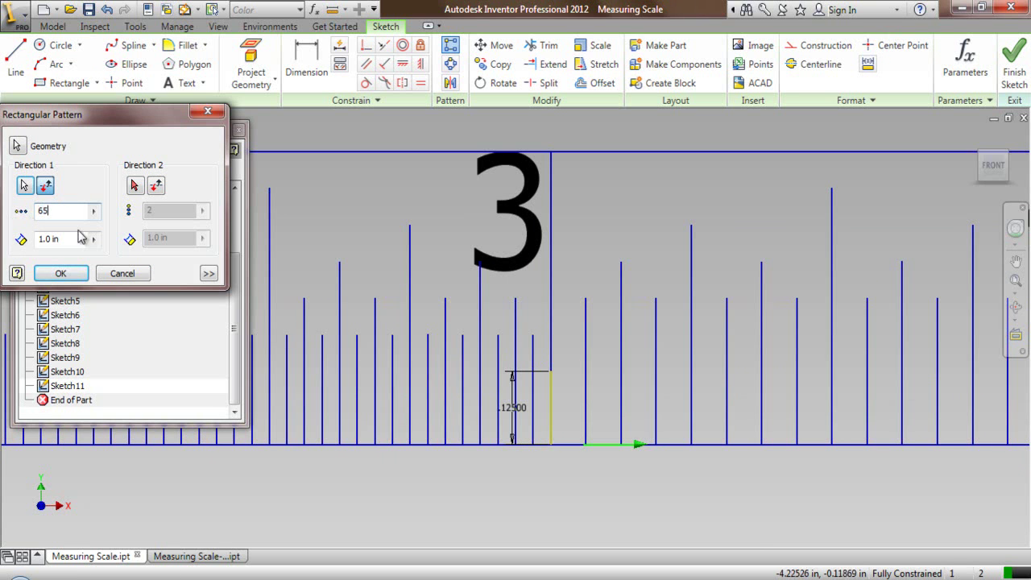
click(208, 274)
click(108, 321)
scroll(218, 411, up, 3)
scroll(303, 419, down, 2)
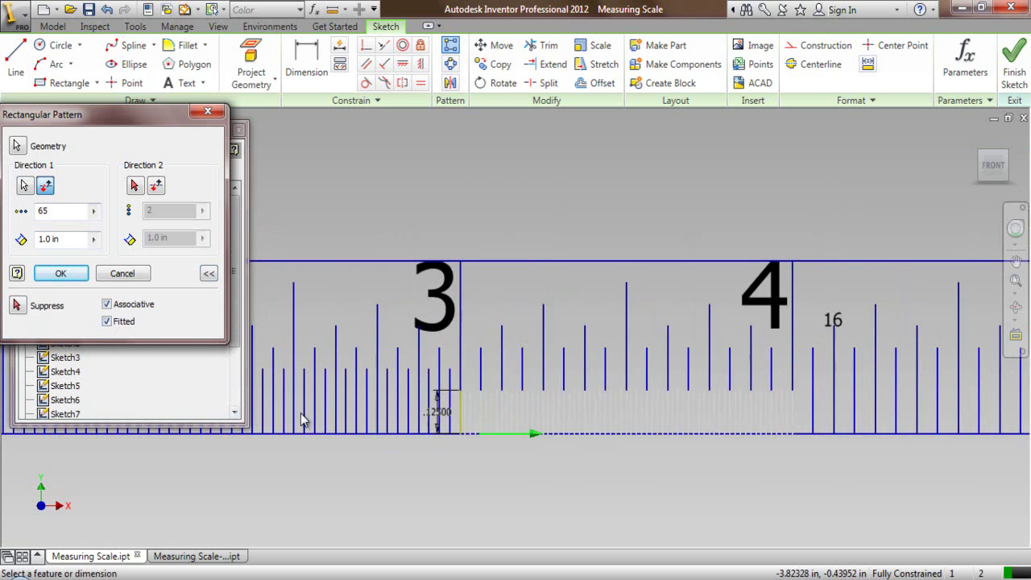
click(61, 273)
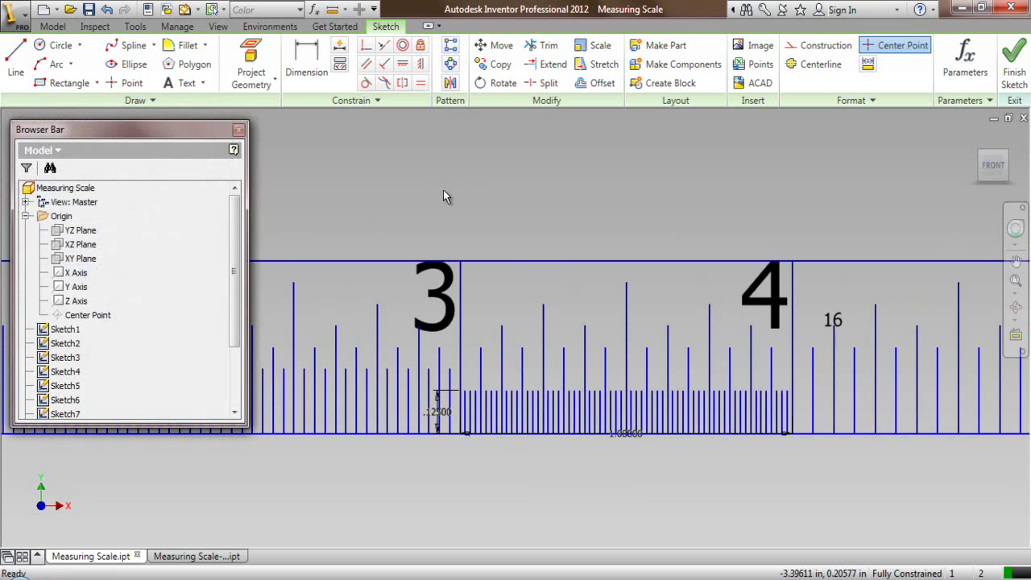
Step: Inspect the new 1/64-inch ticks, save the part, and exit the sketch
scroll(530, 407, up, 2)
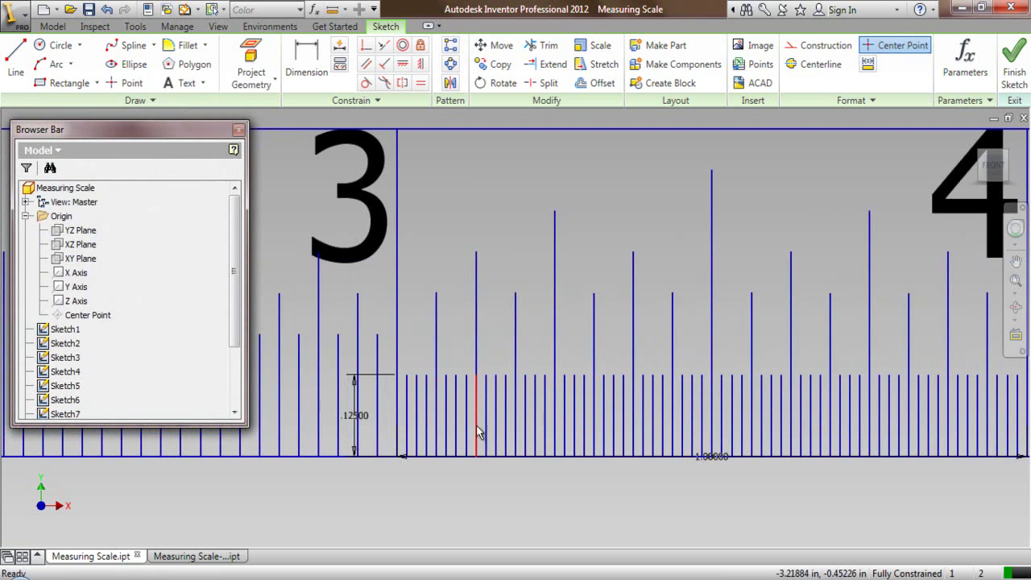
scroll(476, 425, down, 4)
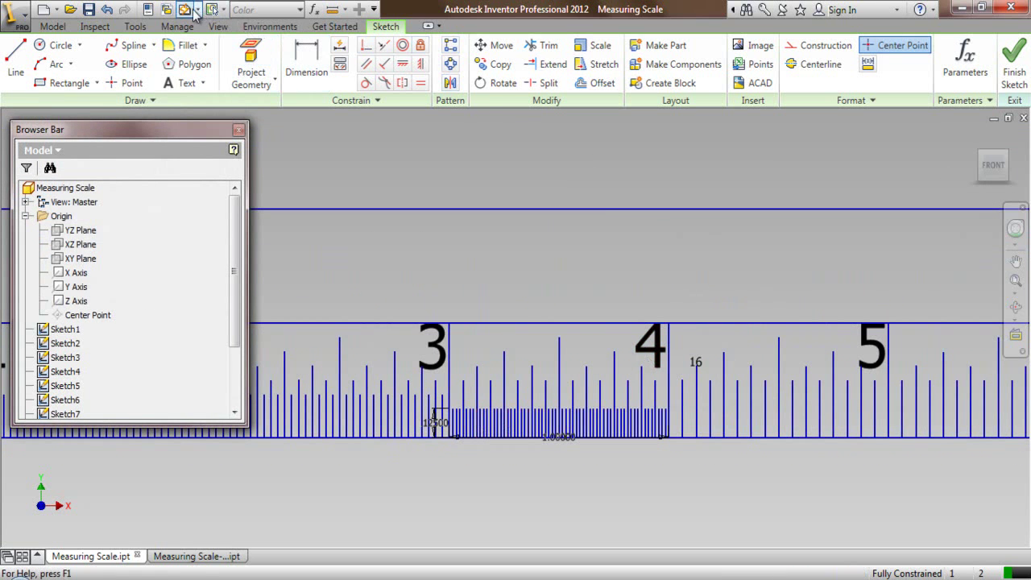
click(89, 9)
click(428, 327)
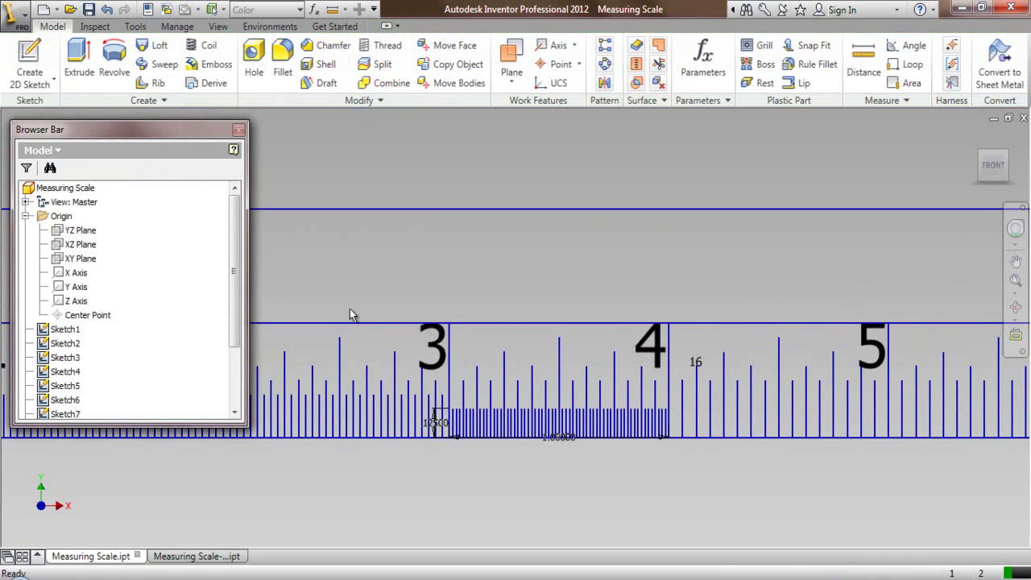
Step: Hide the dimensions of the sketch containing the 1/64-inch ticks
scroll(150, 368, down, 2)
click(69, 385)
right_click(71, 386)
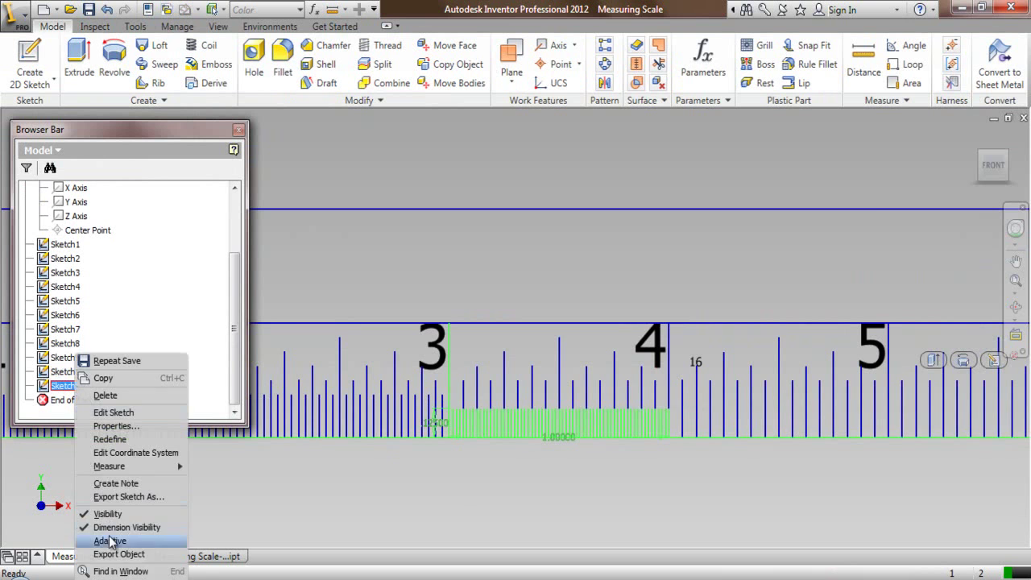
click(105, 527)
Step: Start a new sketch on the XY Plane of the measuring scale
scroll(119, 247, up, 3)
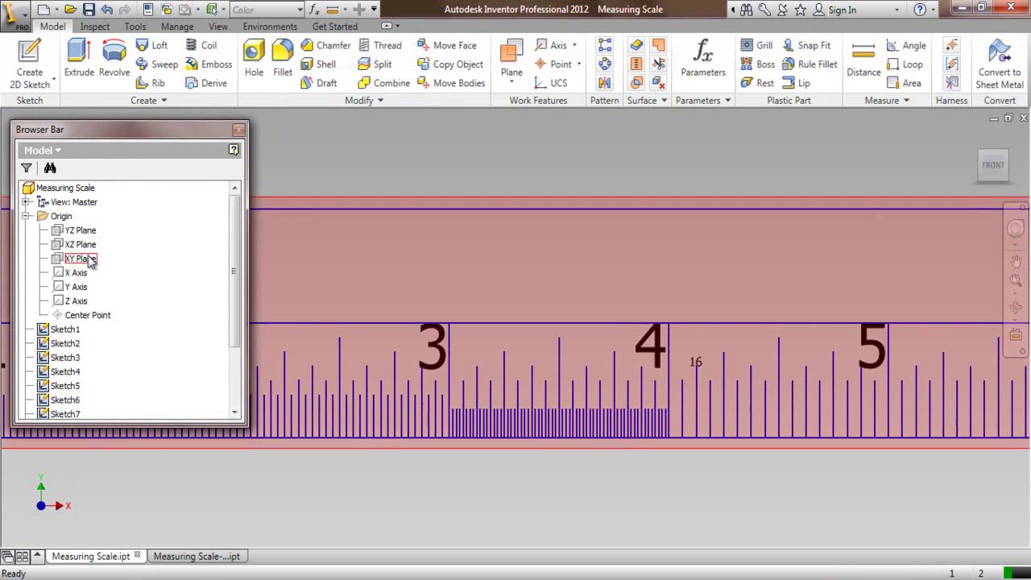
click(90, 259)
right_click(91, 260)
click(120, 295)
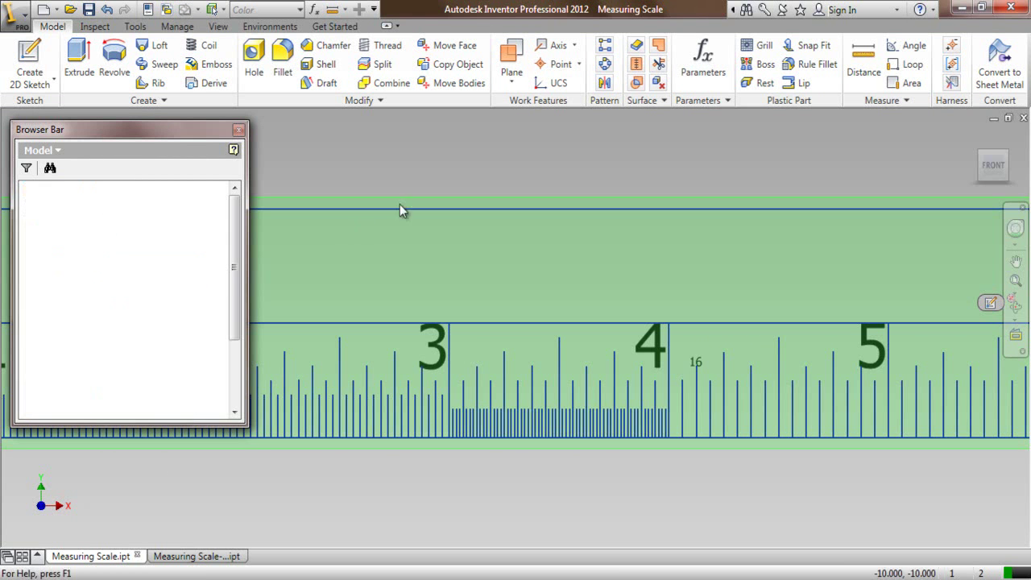
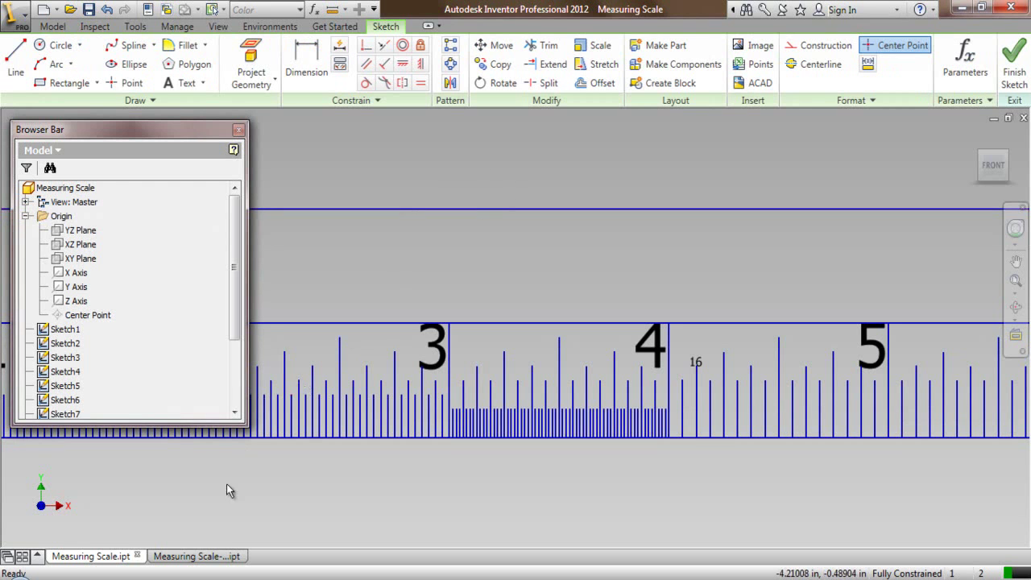
Step: Switch to the Measuring Scale- Digits part, finish the sketch holding the "32" text and hide it
click(216, 555)
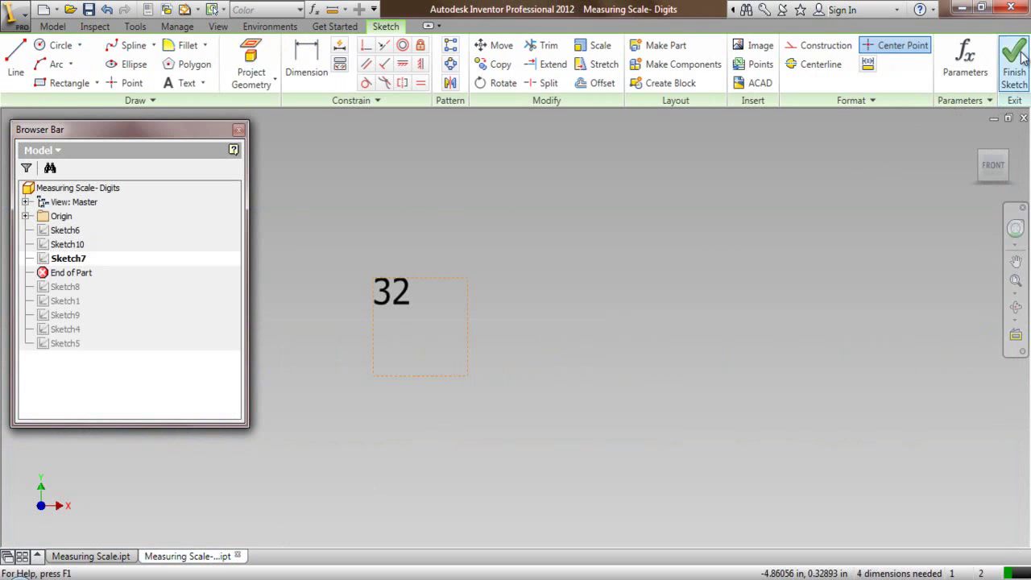
click(1014, 65)
right_click(61, 258)
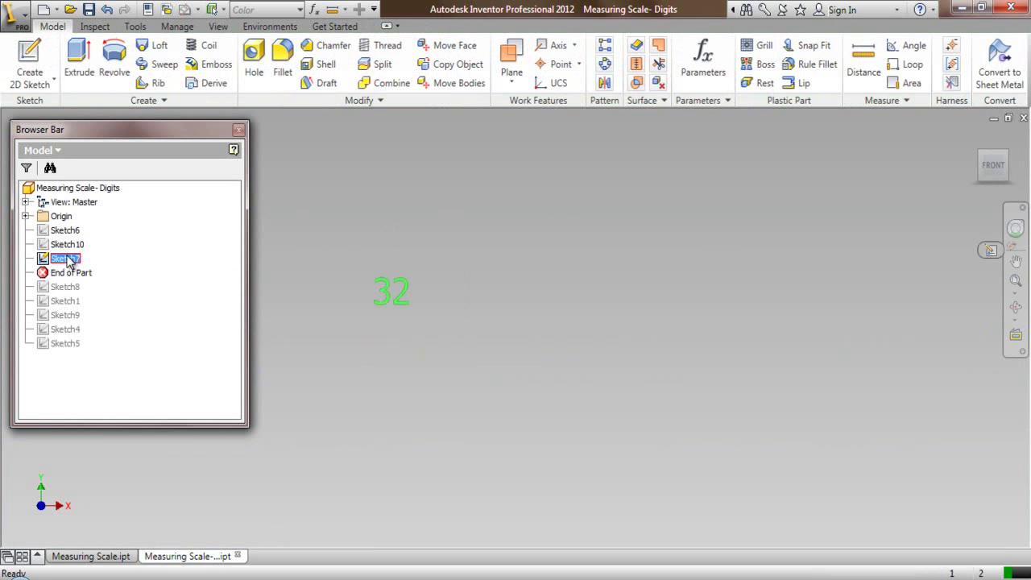
click(98, 414)
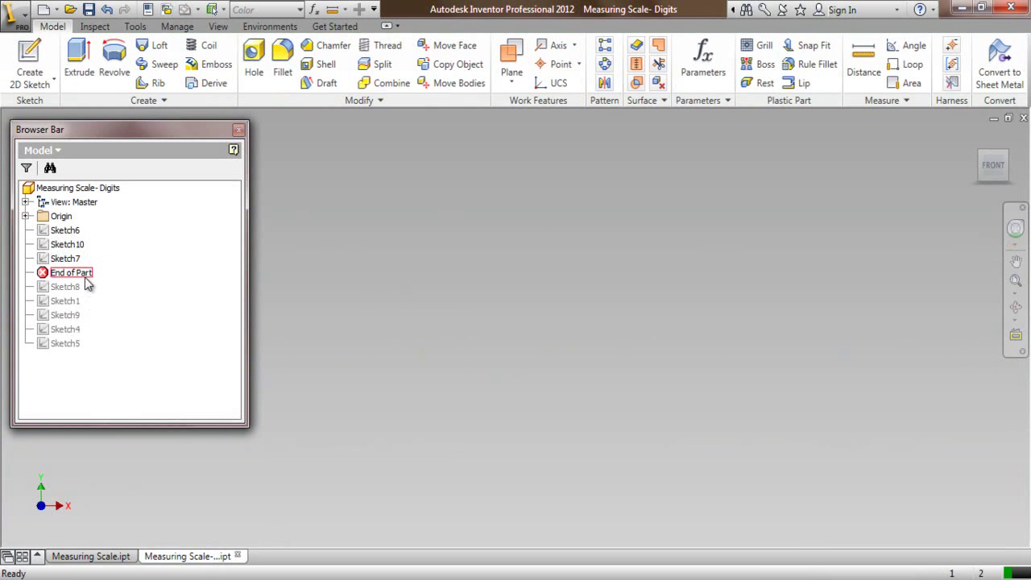
Step: Move the End of Part marker below Sketch8, open that sketch for editing and copy its "64" text with the text frame
mouse_move(87, 278)
mouse_down()
mouse_move(80, 302)
mouse_move(68, 280)
mouse_up()
scroll(931, 386, up, 4)
scroll(563, 382, down, 2)
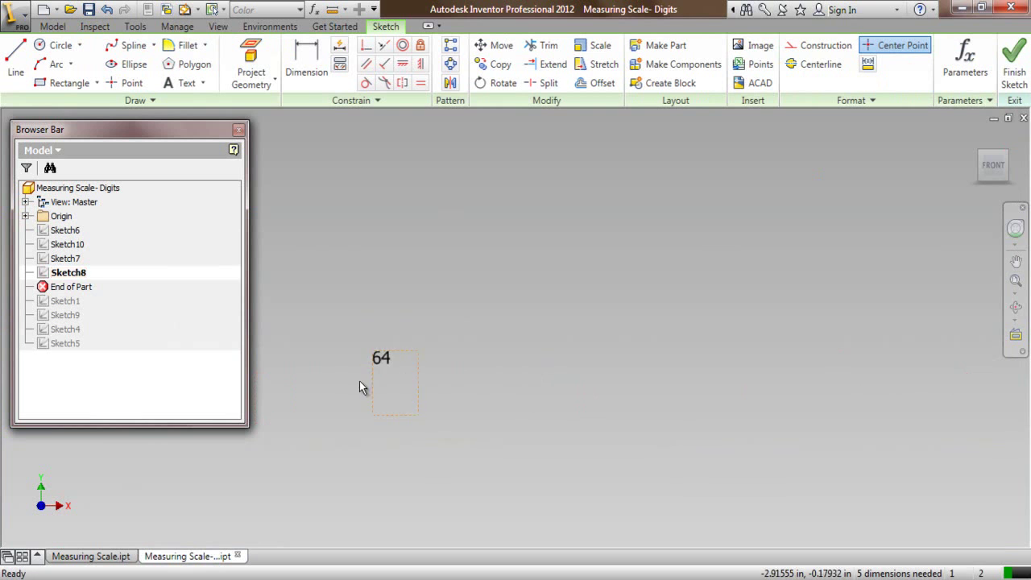
drag(340, 325, 465, 451)
right_click(457, 356)
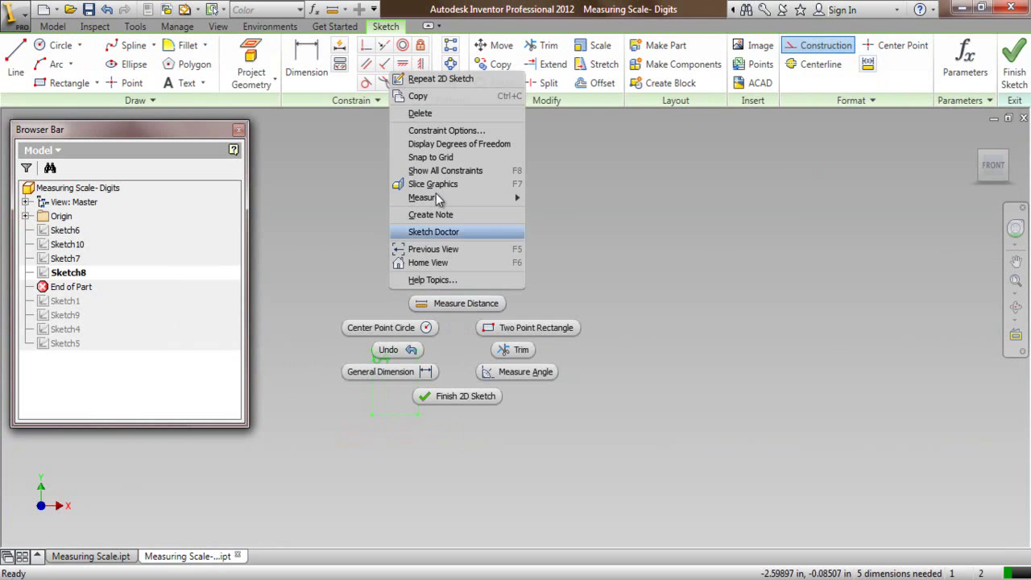
click(417, 96)
Step: Paste the "64" text into the Measuring Scale sketch above the 1/64-inch ticks between 3 and 4, and finish the sketch
click(113, 556)
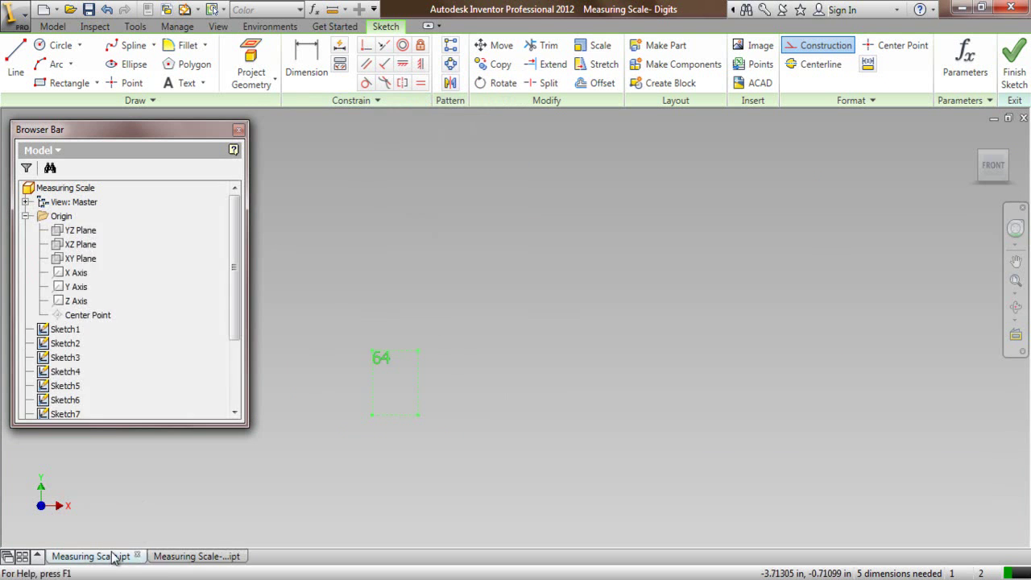
right_click(541, 257)
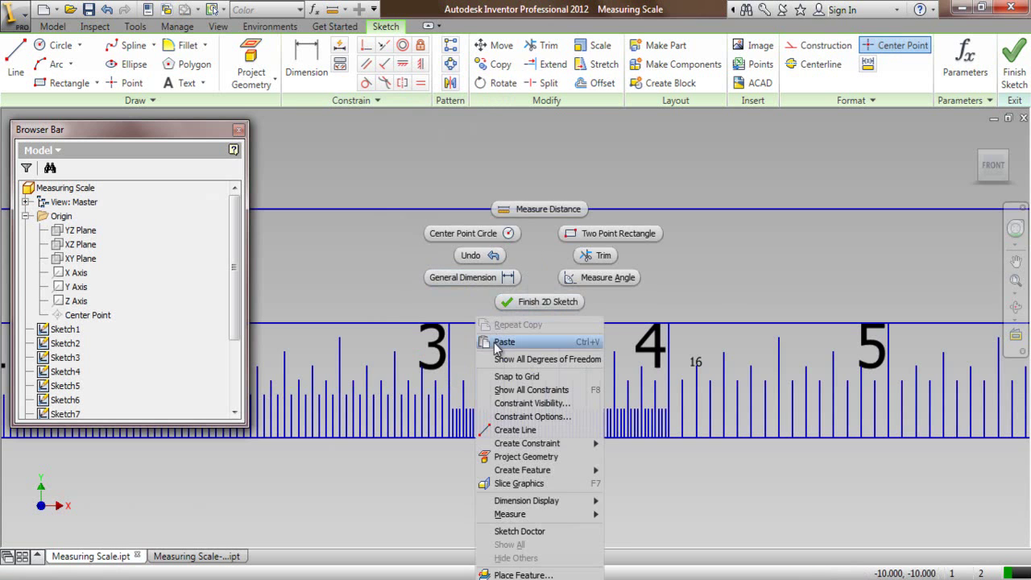
click(503, 342)
scroll(567, 349, up, 2)
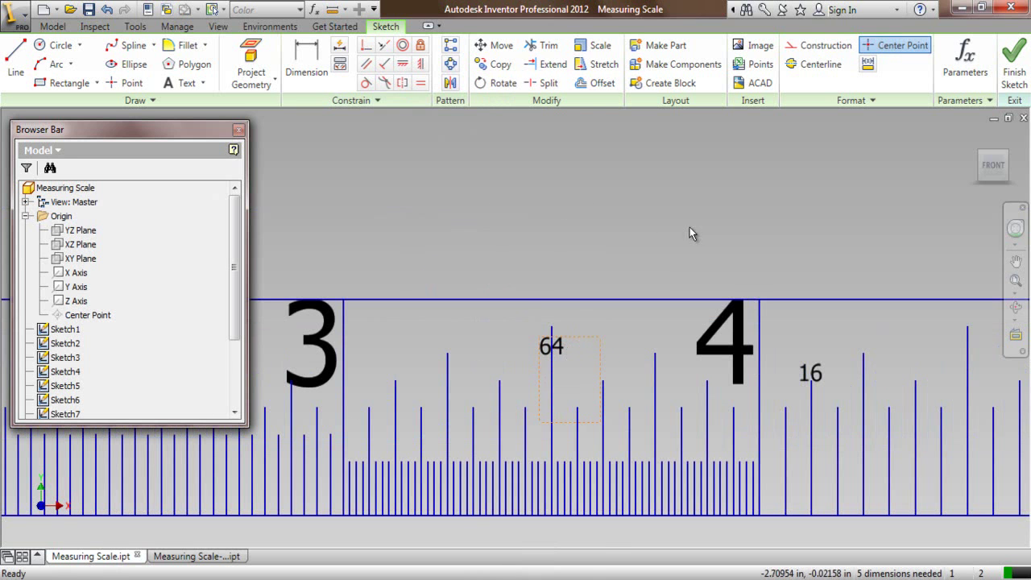
click(1013, 64)
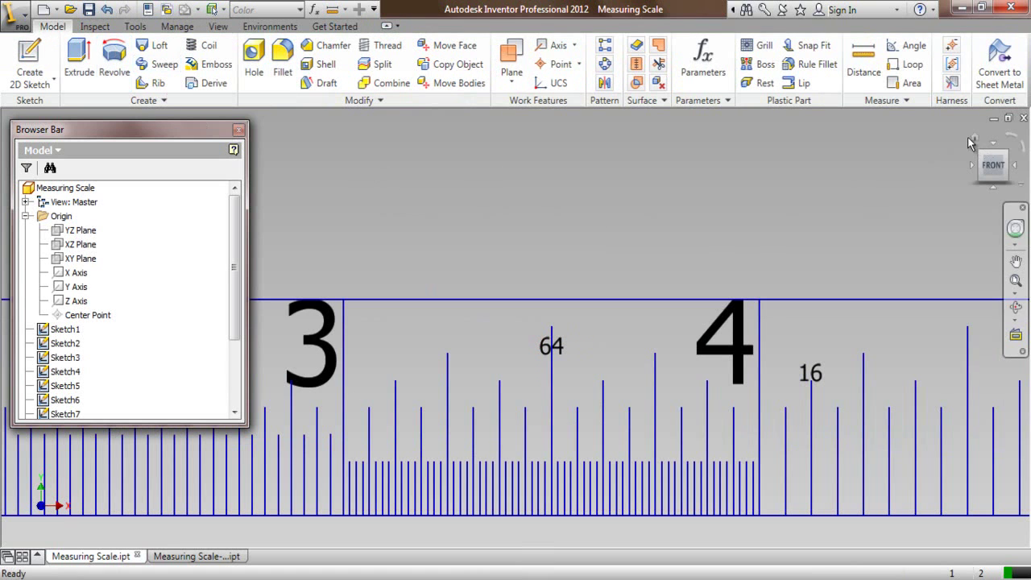
Step: Start another sketch on the XY Plane for the ruler's upper scale
click(1015, 279)
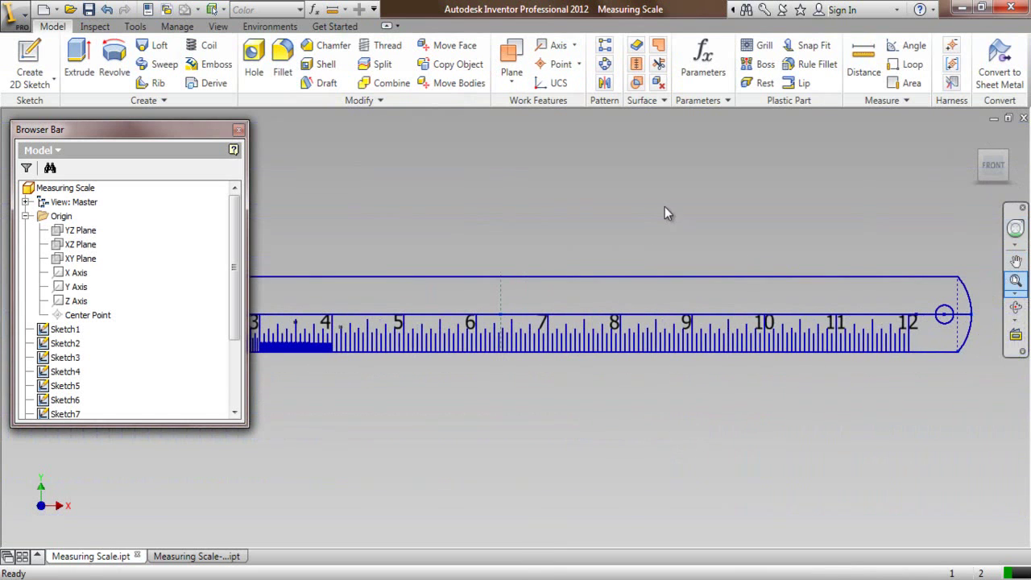
right_click(85, 266)
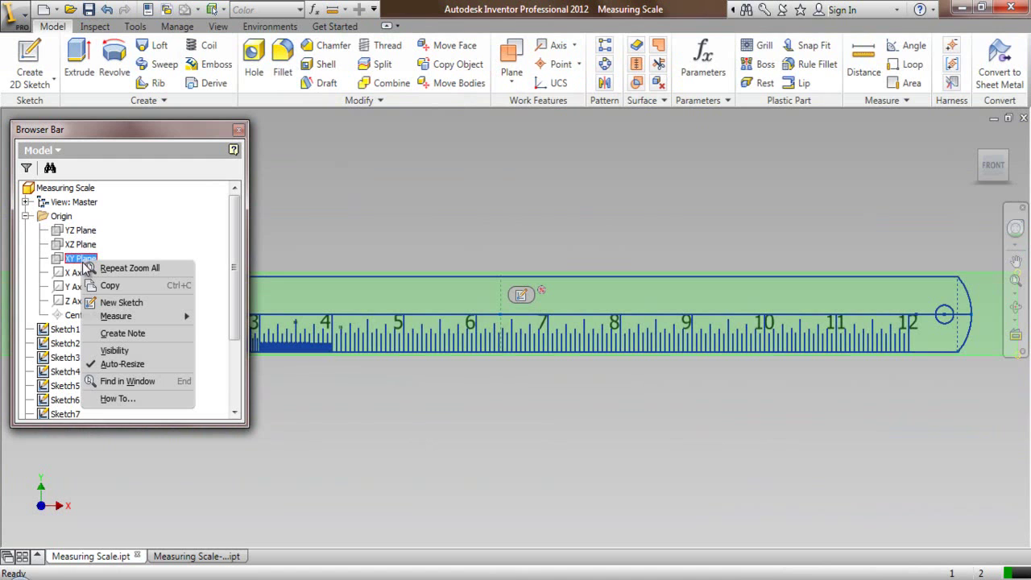
click(104, 301)
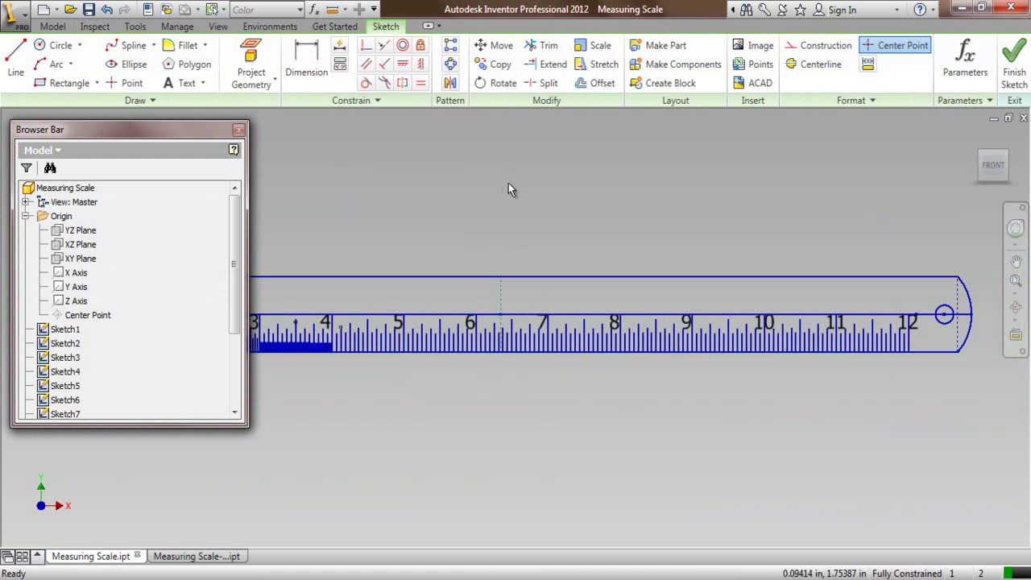
scroll(637, 310, down, 3)
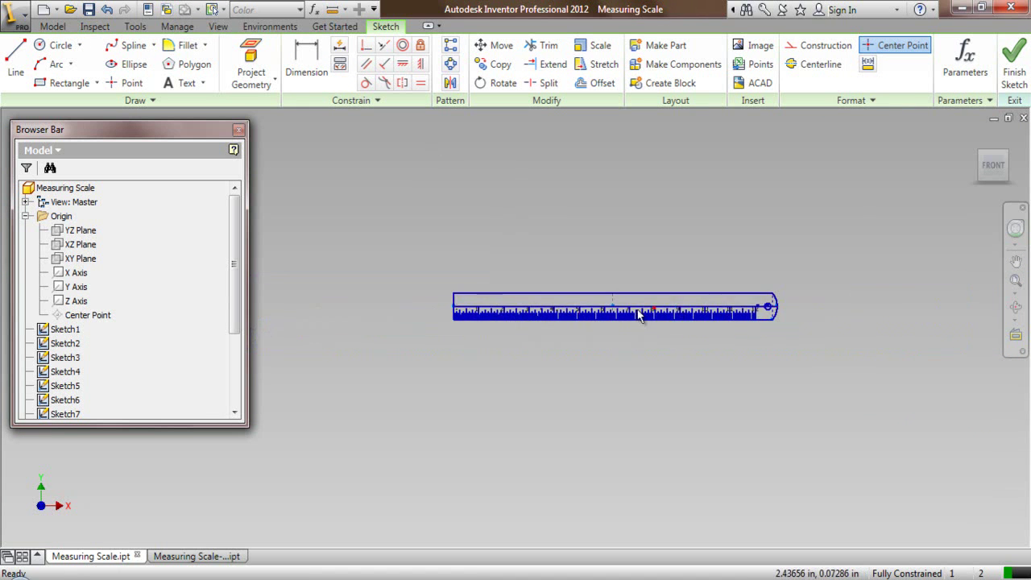
scroll(483, 297, up, 5)
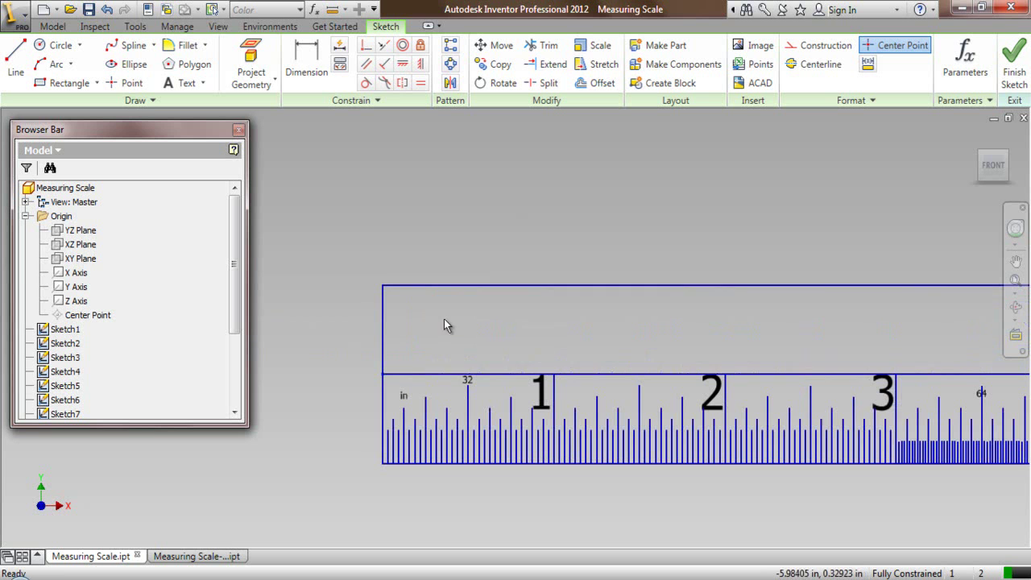
click(251, 60)
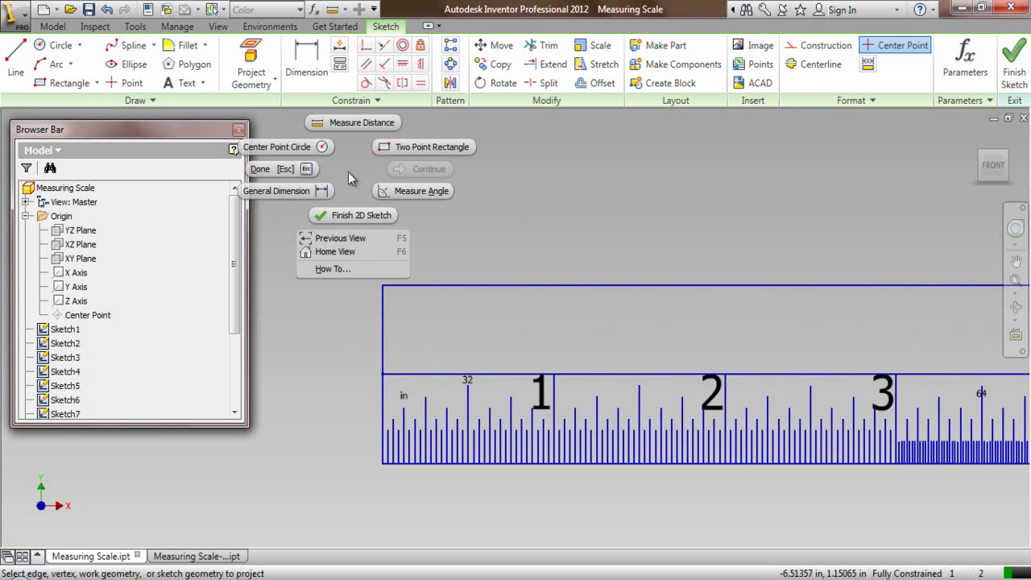
click(288, 171)
Step: Draw a 1 cm vertical line downward from the ruler's top edge near its left end
click(16, 68)
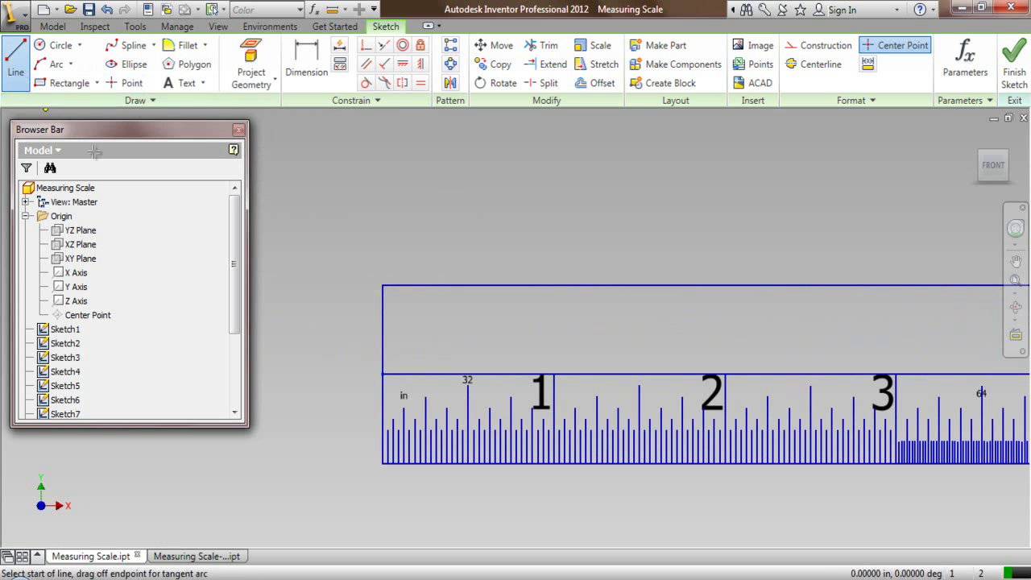
click(486, 286)
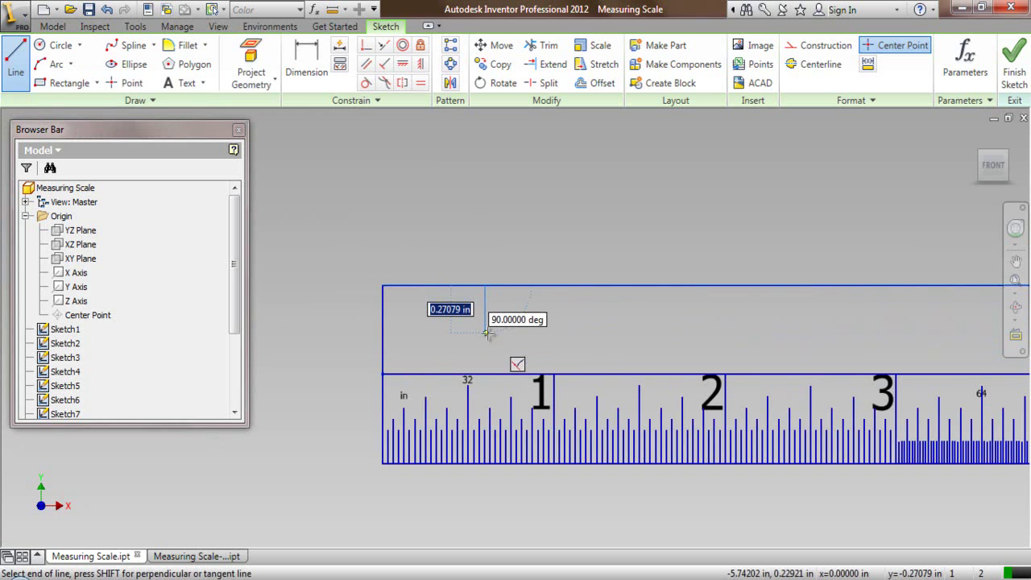
text(1cm)
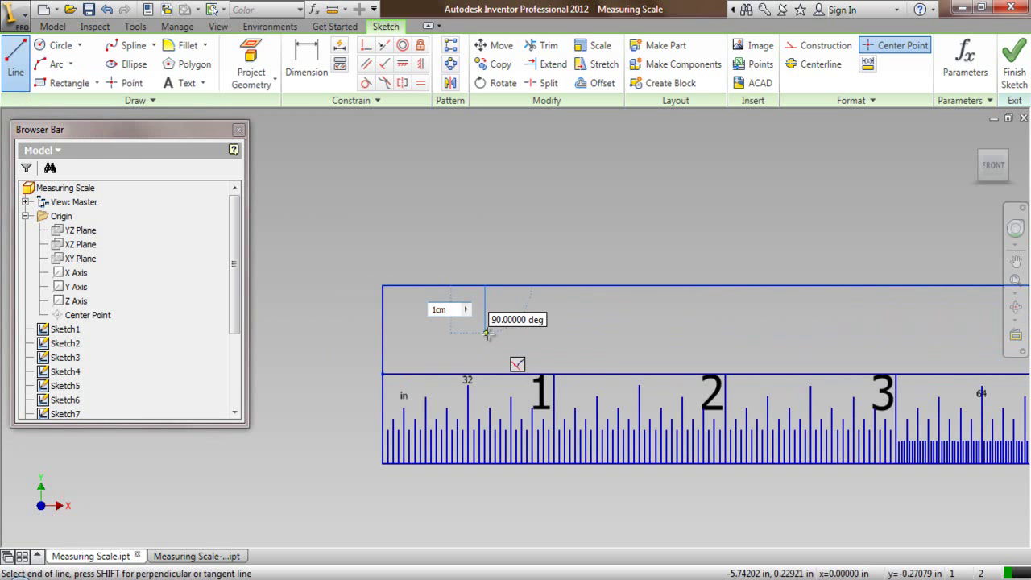
key(Return)
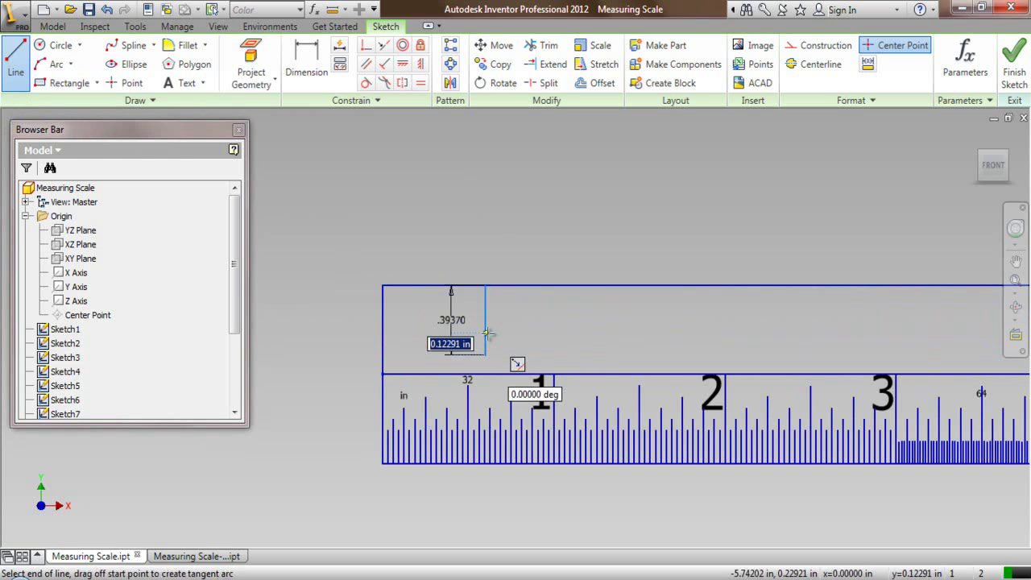
right_click(465, 218)
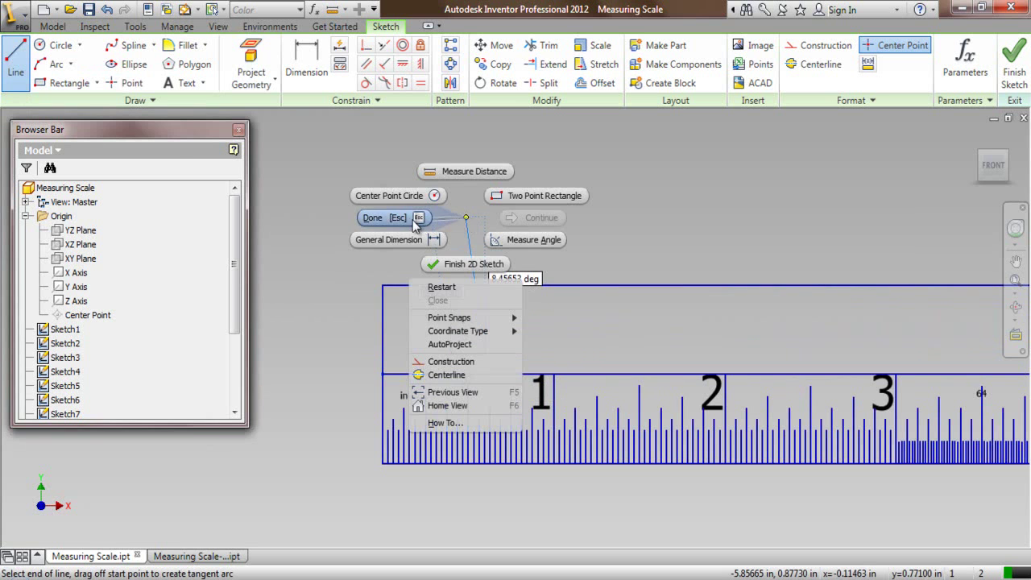
click(412, 224)
Step: Dimension the distance from the ruler's left edge to the new line, linking it to the line's length dimension d97
click(308, 61)
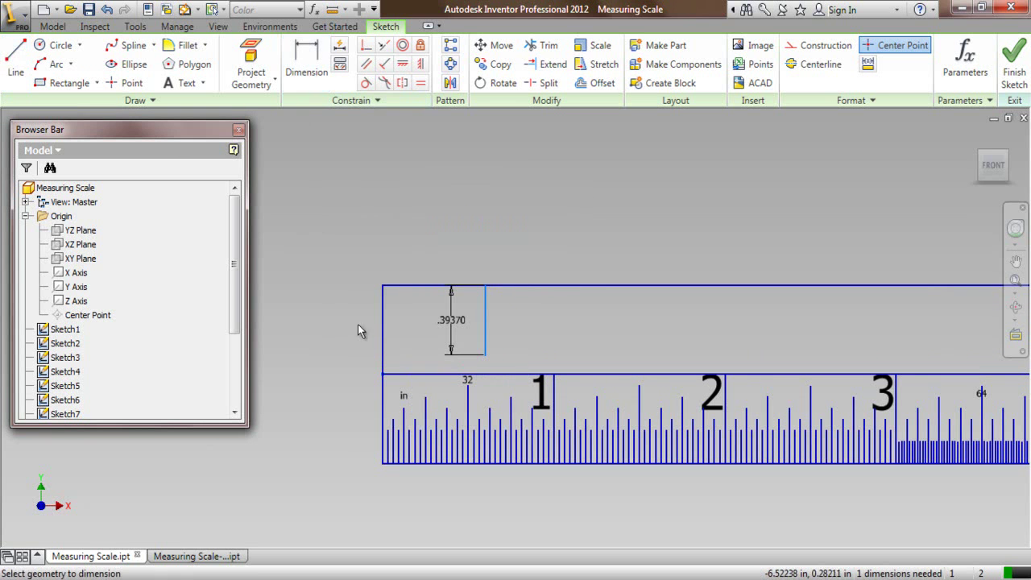
click(383, 325)
click(484, 345)
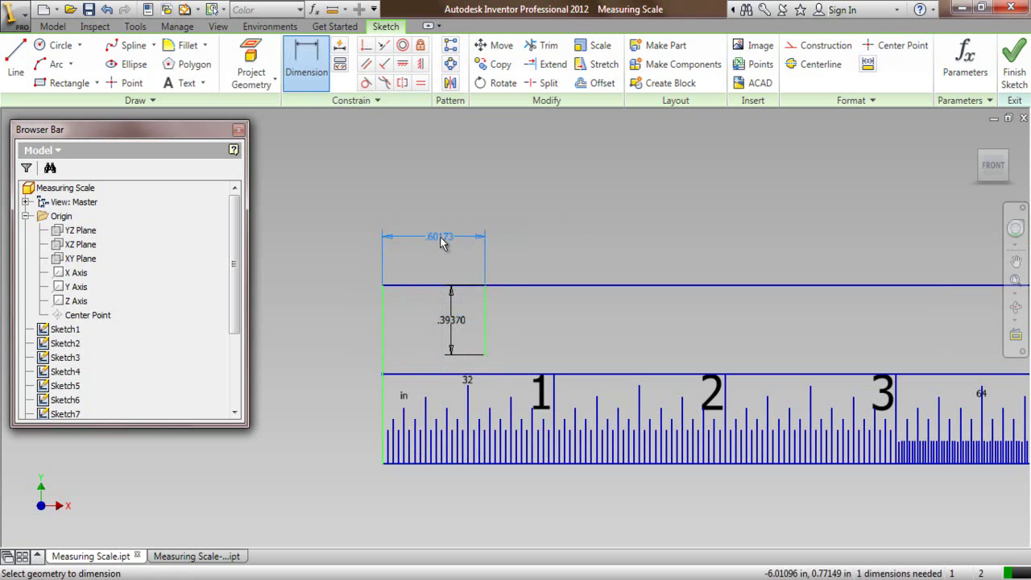
click(442, 244)
drag(433, 281, 463, 208)
click(453, 321)
click(524, 216)
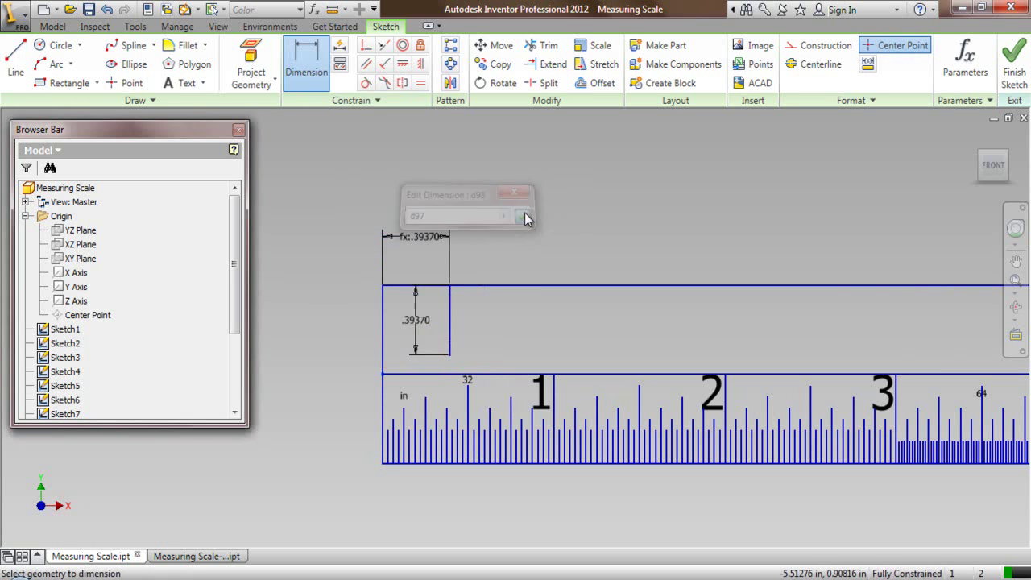
right_click(397, 137)
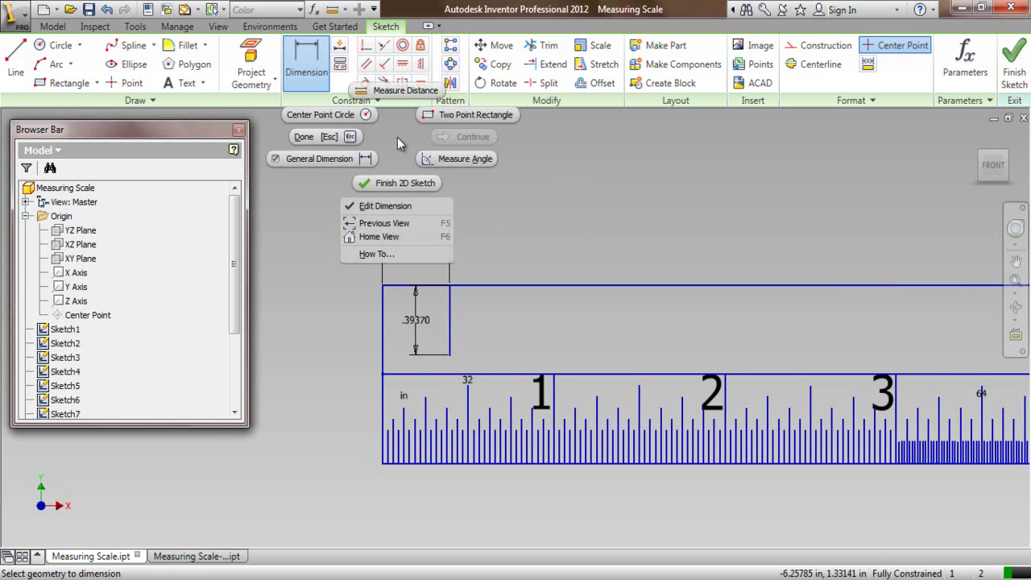
click(326, 136)
Step: Create a rectangular pattern of the 1 cm line along the ruler's top edge with 30 instances spaced 1 cm apart
click(450, 45)
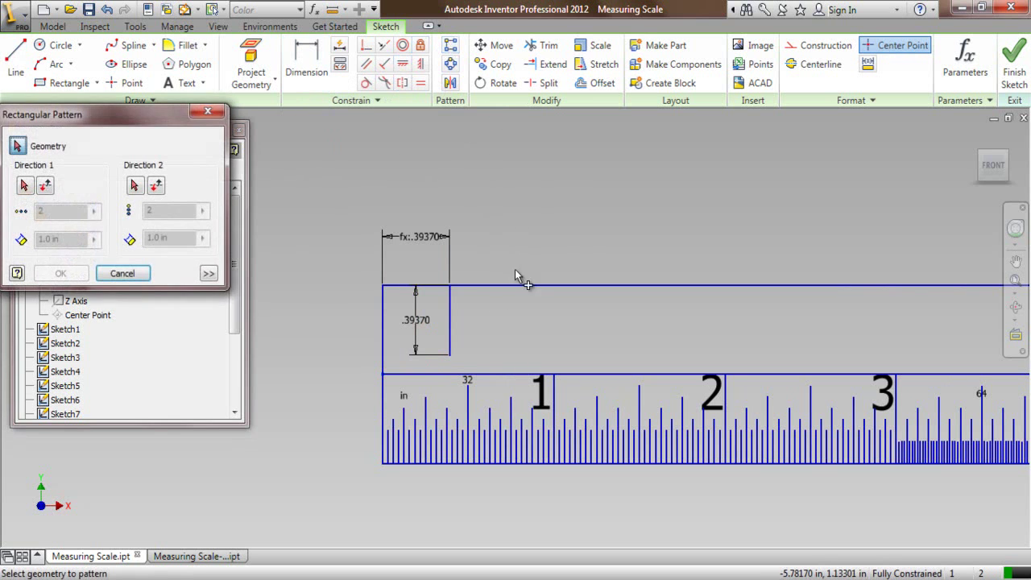
click(453, 316)
right_click(491, 210)
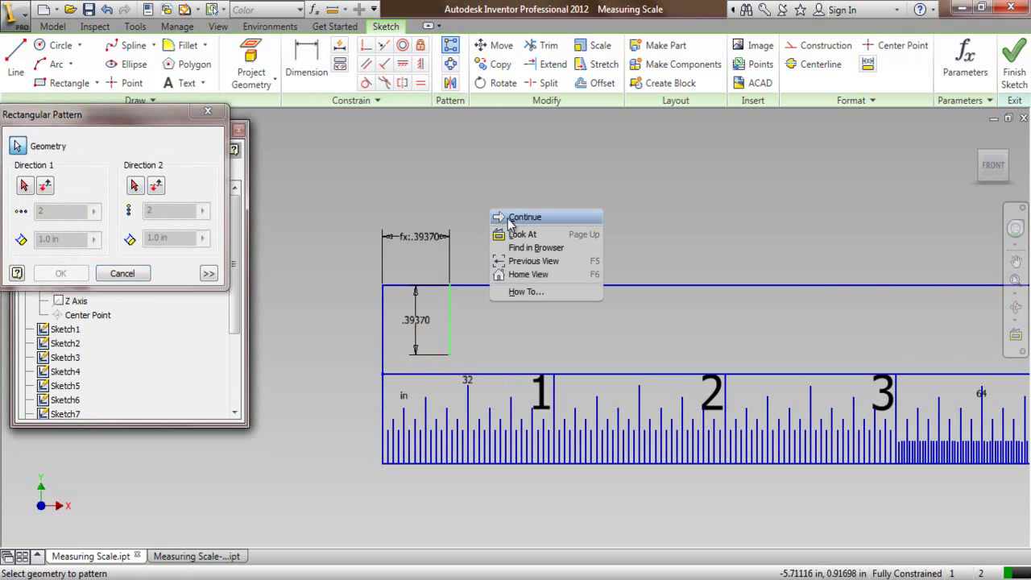
click(516, 214)
click(504, 286)
drag(67, 211, 25, 222)
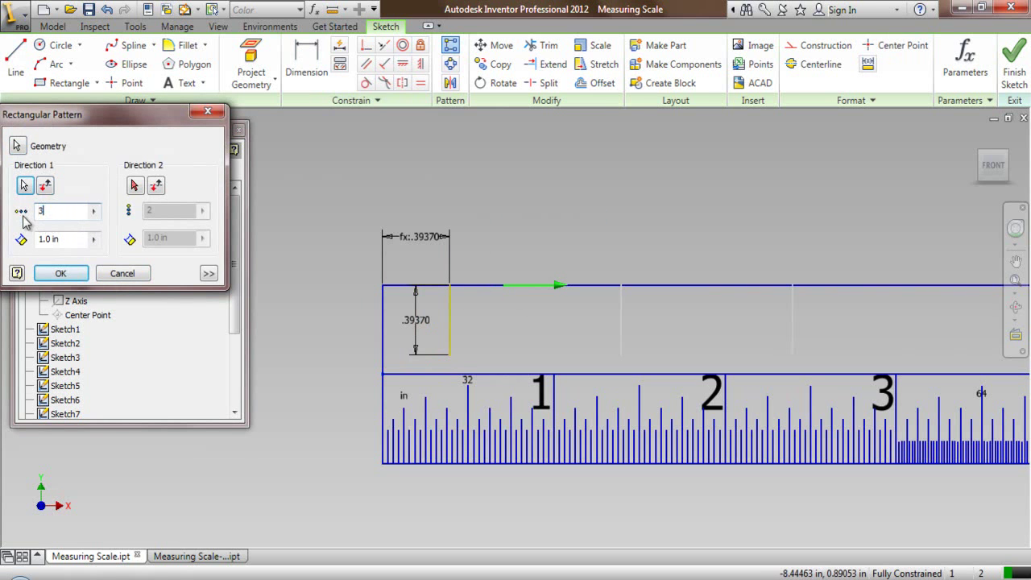
drag(67, 241, 23, 248)
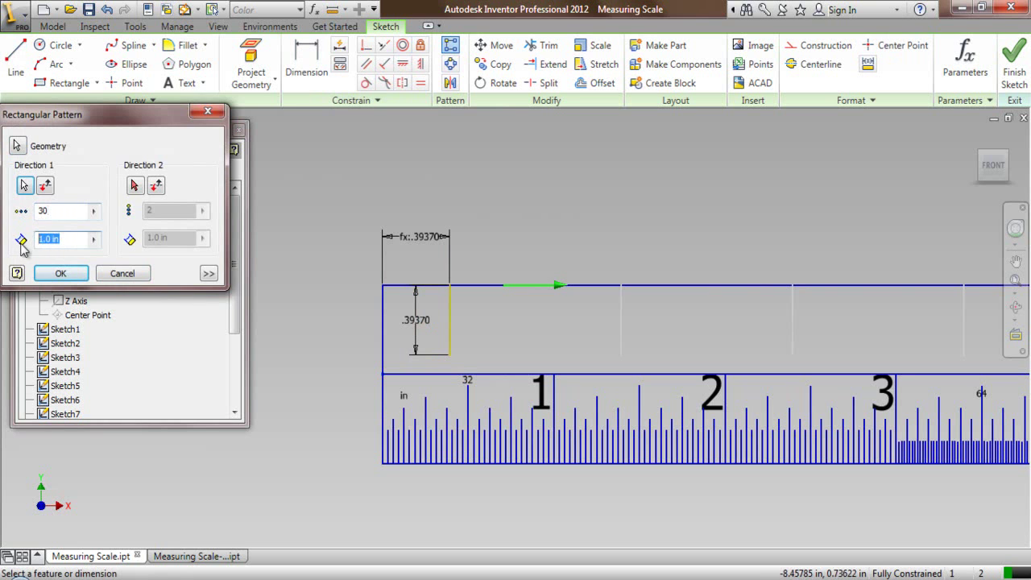
text(1cm)
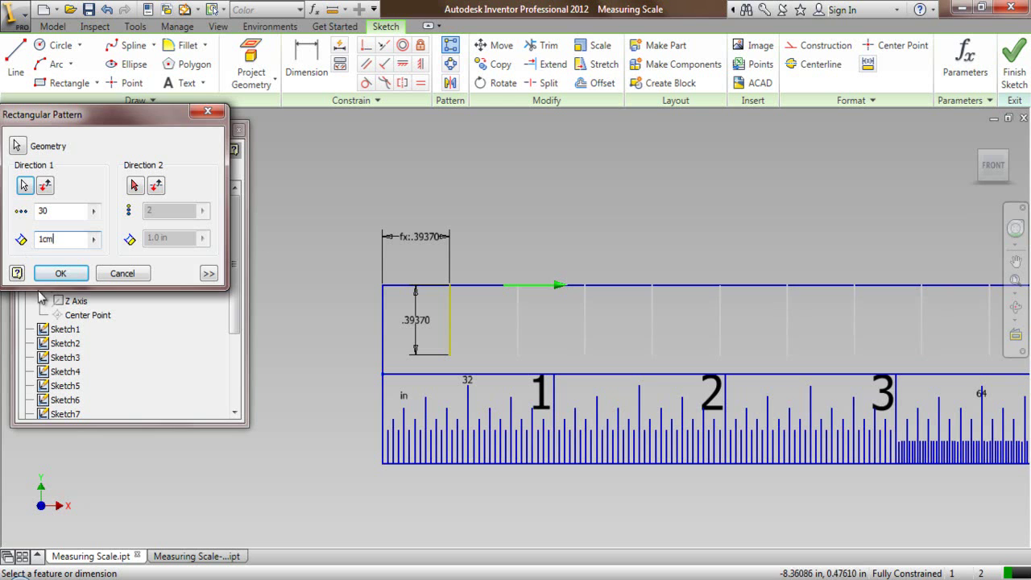
click(61, 273)
scroll(323, 325, down, 2)
scroll(321, 329, down, 2)
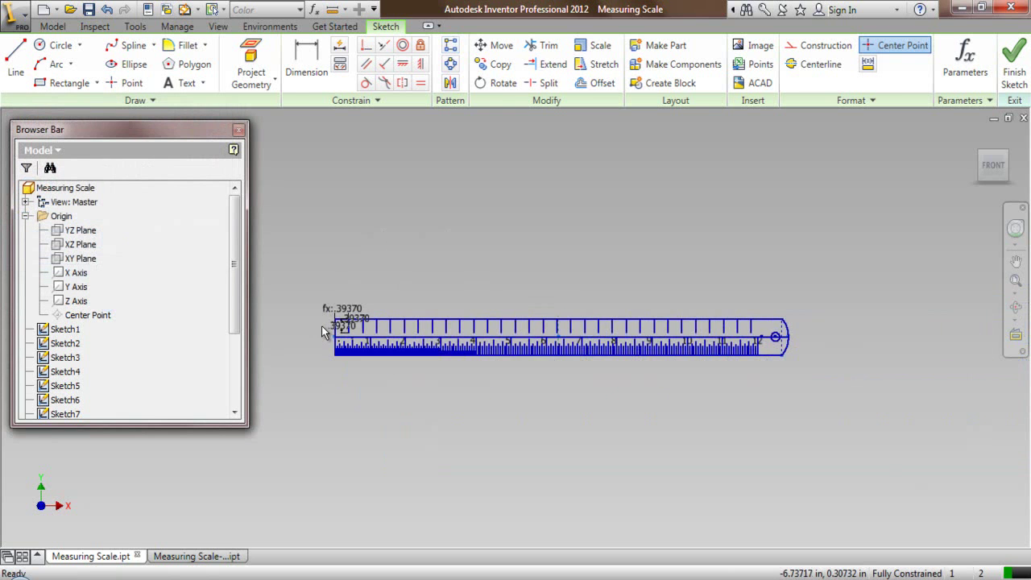
scroll(321, 329, up, 3)
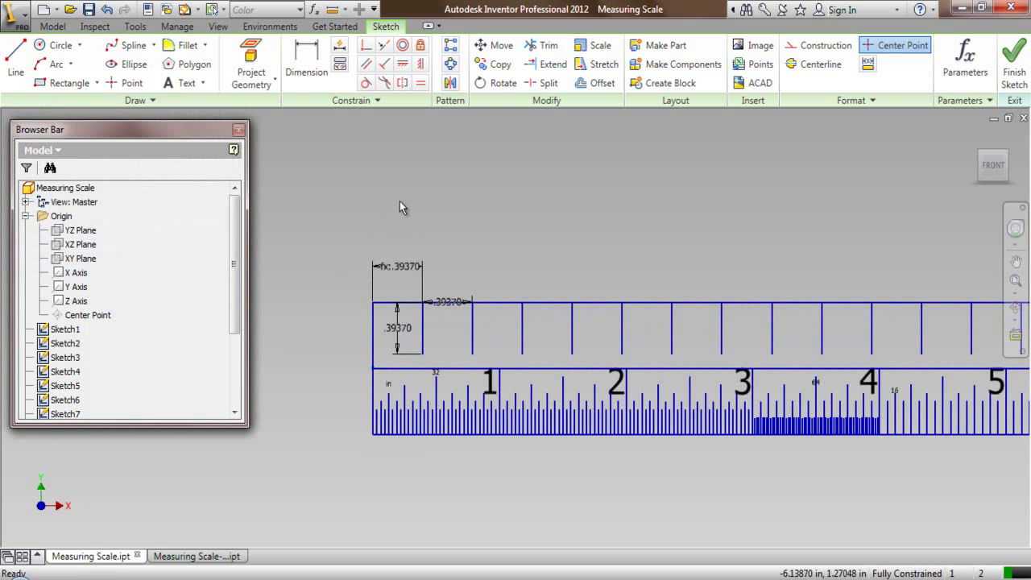
Step: Finish the centimetre tick sketch and save the measuring scale part
click(1011, 71)
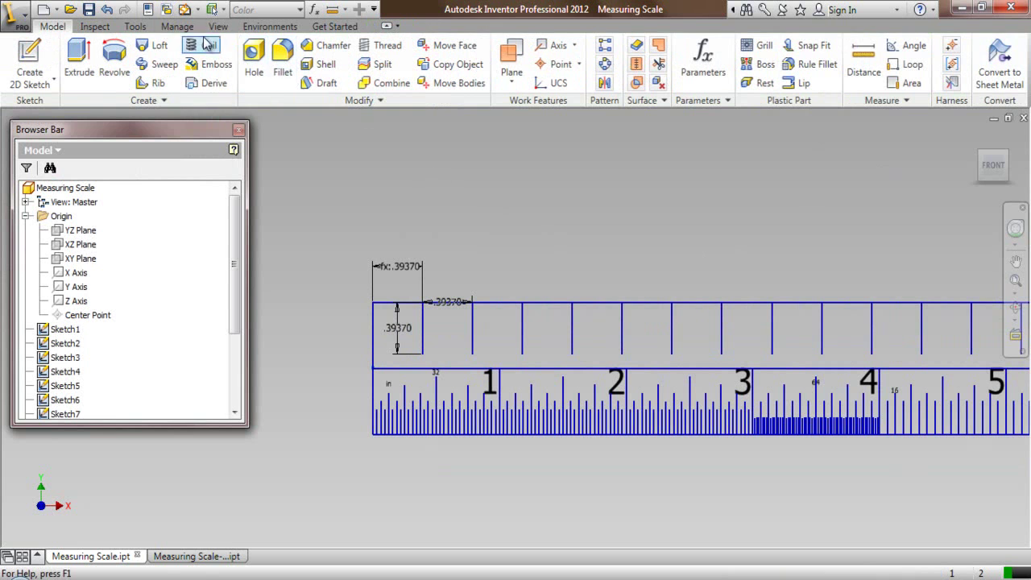
click(89, 9)
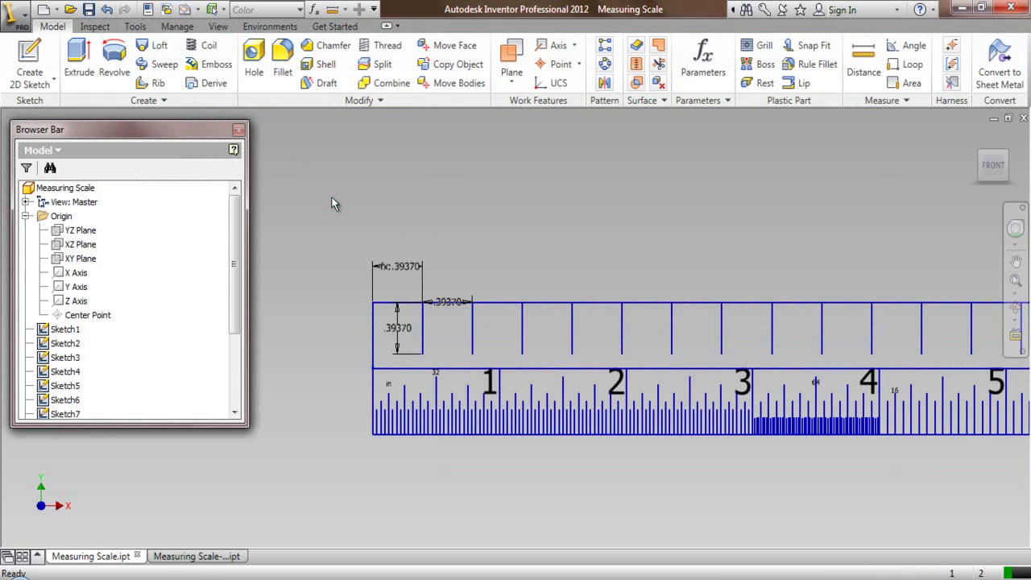
Step: Start a new sketch on the XY Plane and turn off dimension visibility for the centimetre tick sketch, Sketch13
right_click(82, 258)
click(114, 294)
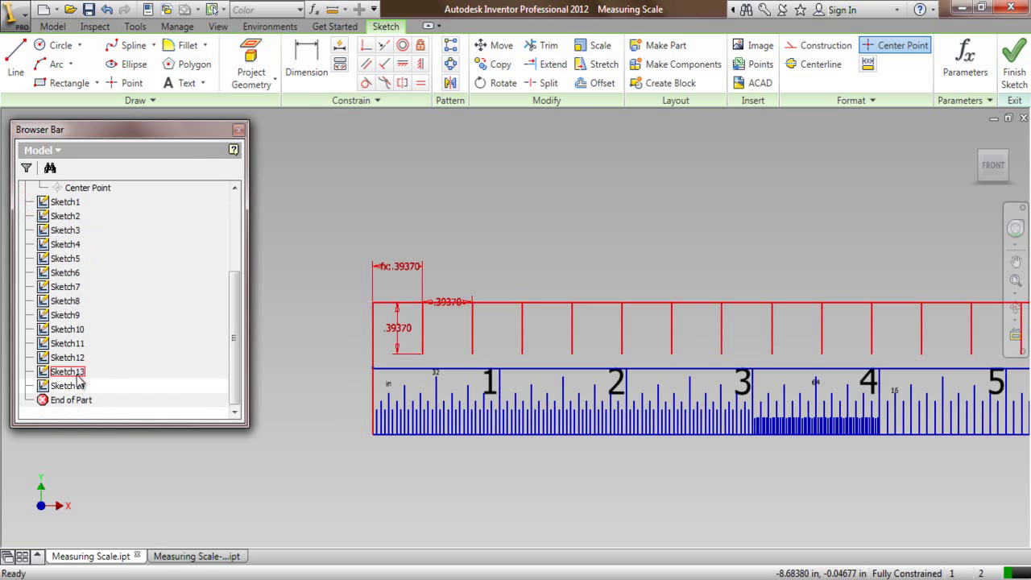
right_click(77, 376)
click(139, 505)
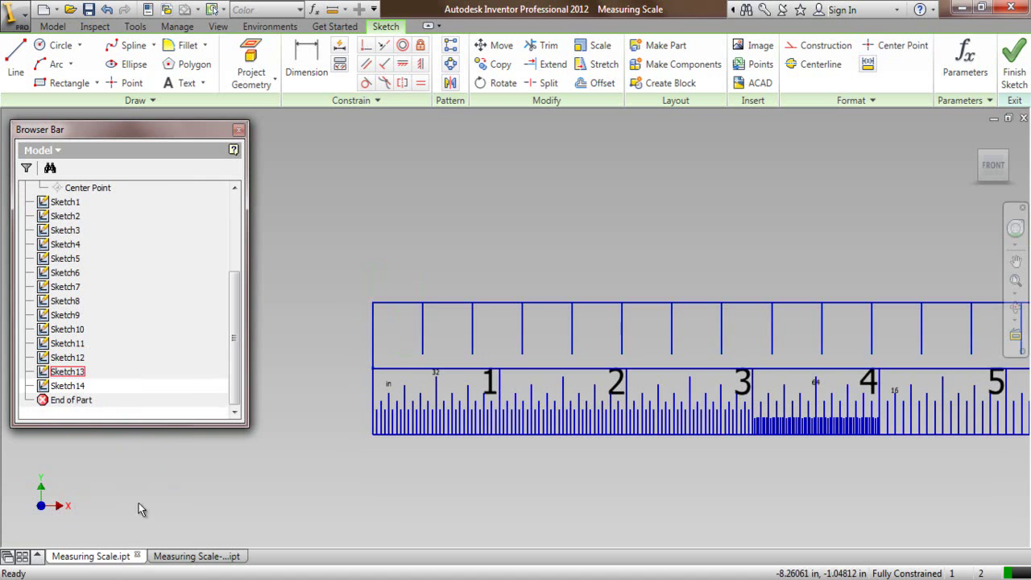
Step: Switch to the Measuring Scale- Digits part, finish its open "64" label sketch and hide it
click(197, 556)
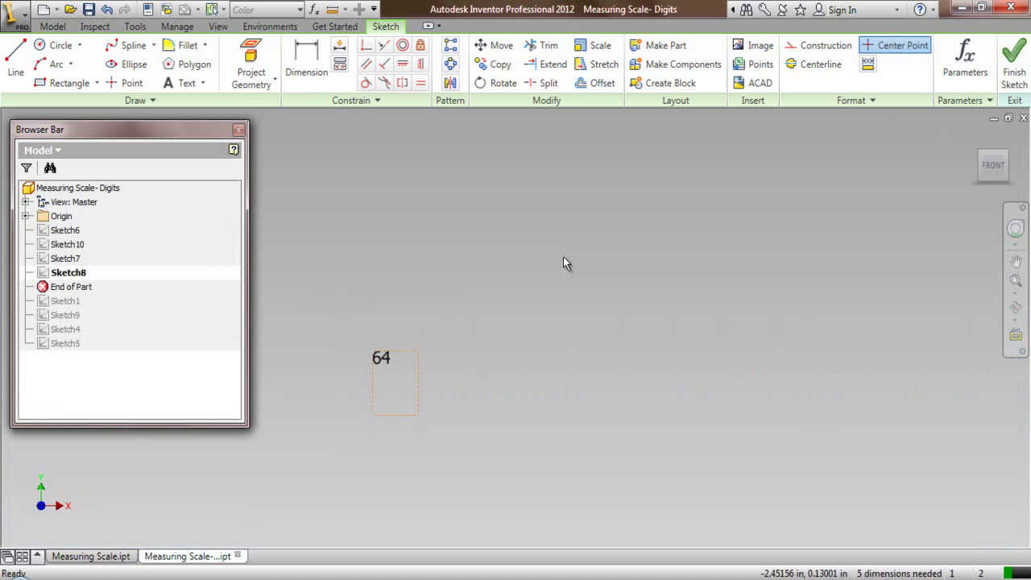
click(1013, 75)
right_click(64, 273)
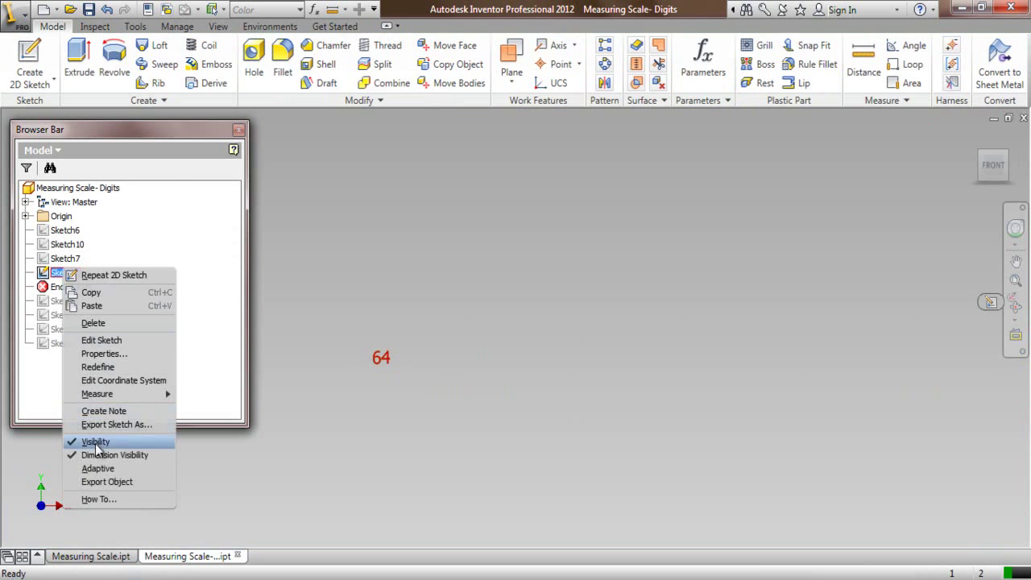
click(95, 442)
Step: Move the End of Part marker below Sketch1 and open Sketch1 with the centimetre numbers for editing
drag(92, 293, 95, 316)
scroll(455, 344, down, 8)
double_click(66, 287)
scroll(332, 335, up, 3)
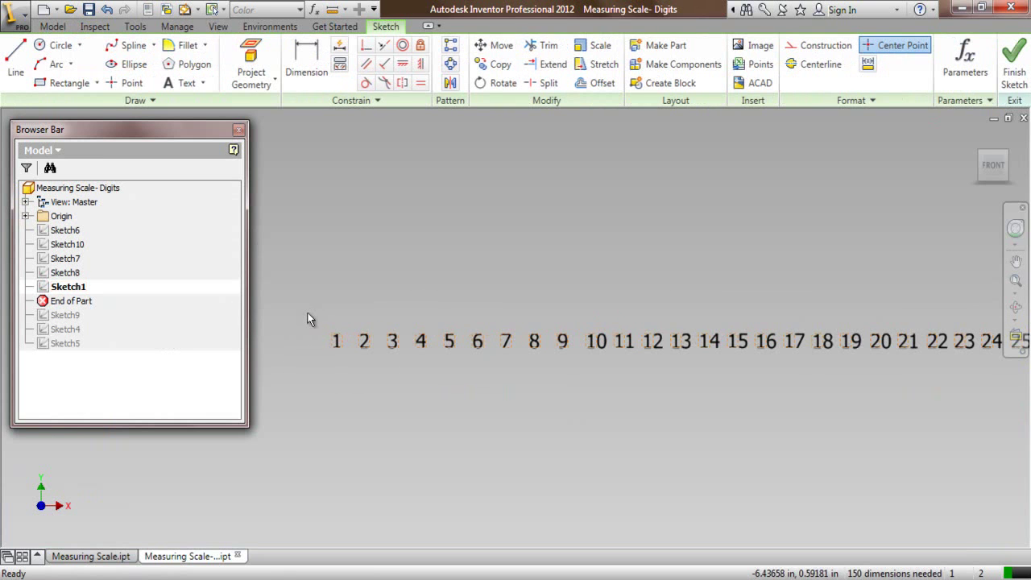
Step: Copy the numbers 1 to 30 from the digits part and paste them into the new Measuring Scale sketch
scroll(307, 319, down, 2)
drag(293, 279, 838, 403)
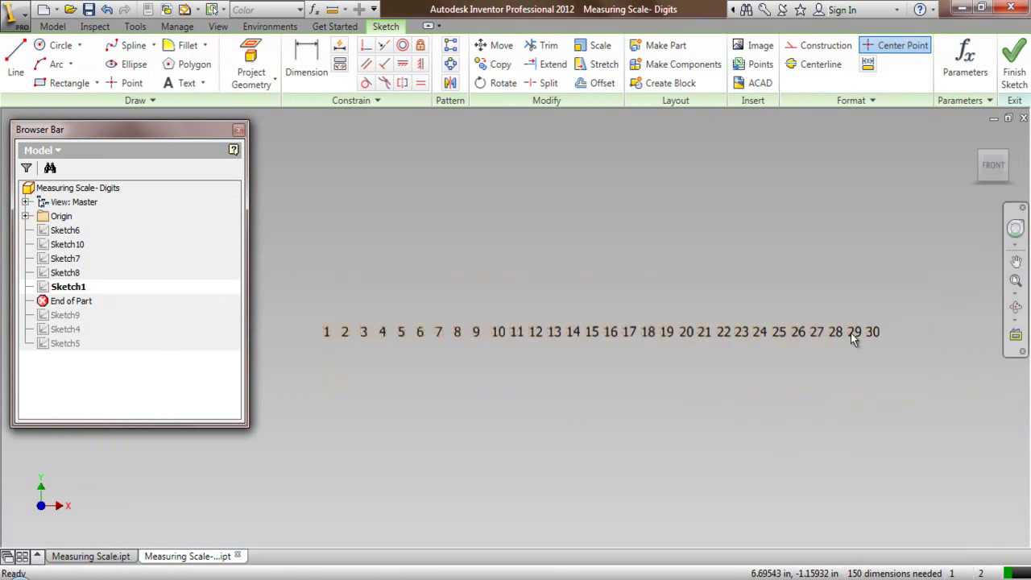
right_click(687, 221)
click(642, 313)
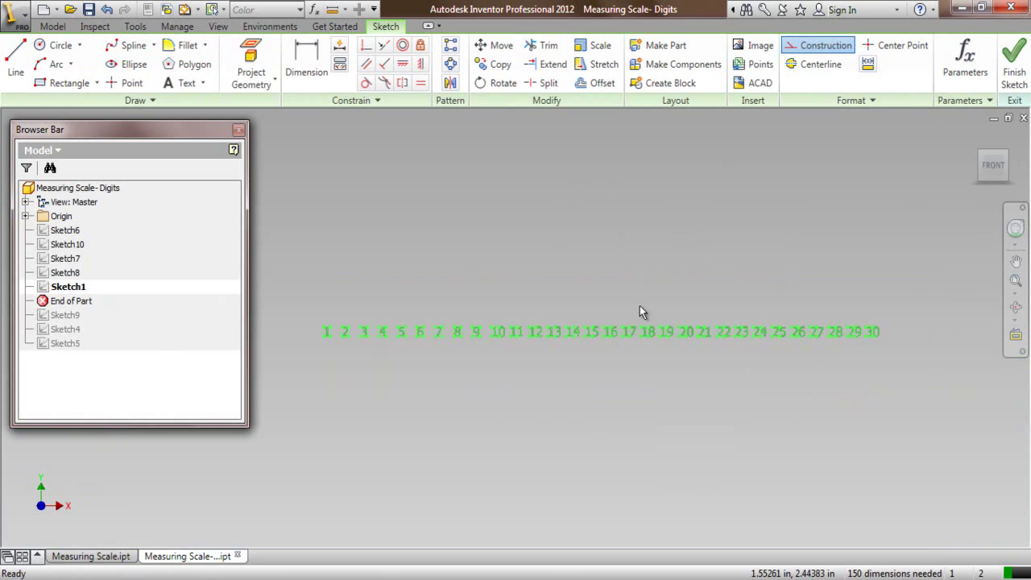
click(108, 556)
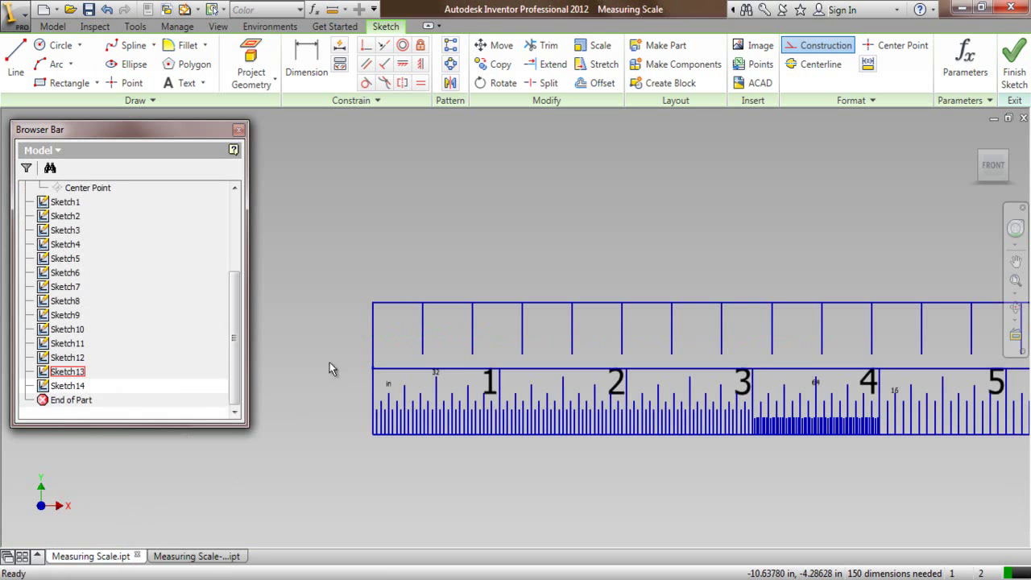
right_click(403, 216)
click(372, 298)
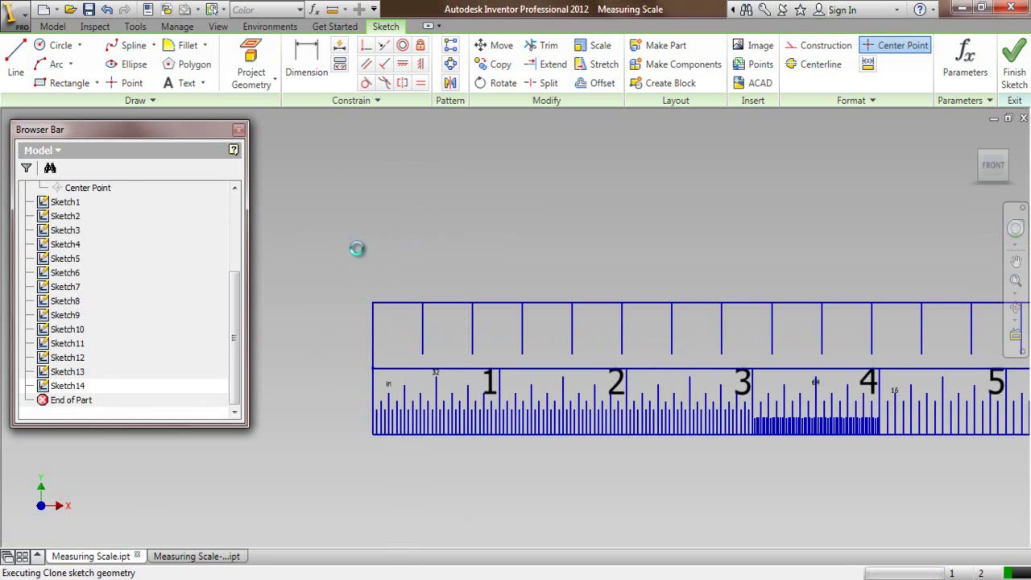
scroll(327, 322, down, 3)
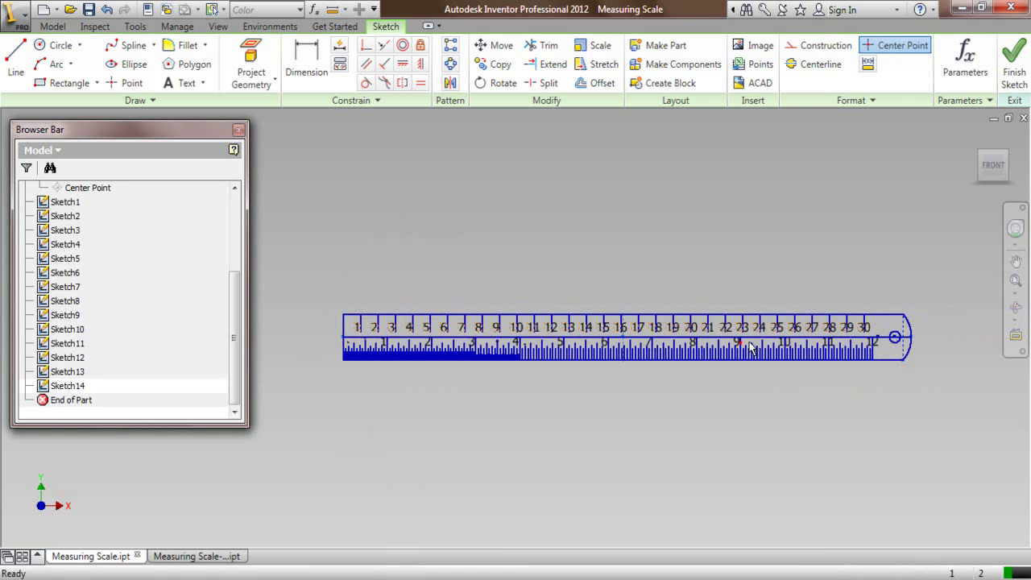
scroll(846, 331, up, 4)
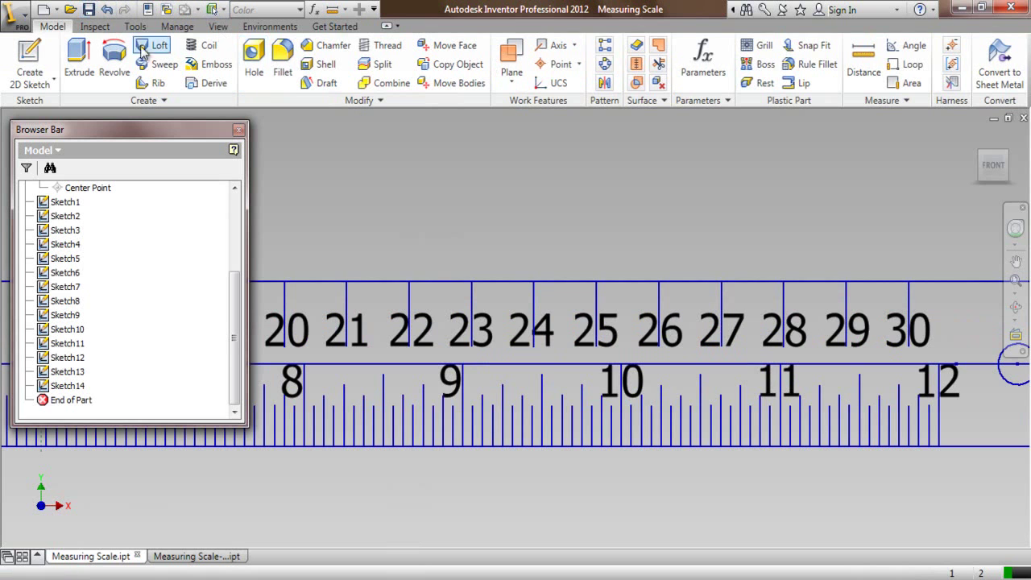
Step: Start another sketch on the XY Plane and project the ruler's edges into it
scroll(710, 274, down, 5)
scroll(379, 278, up, 6)
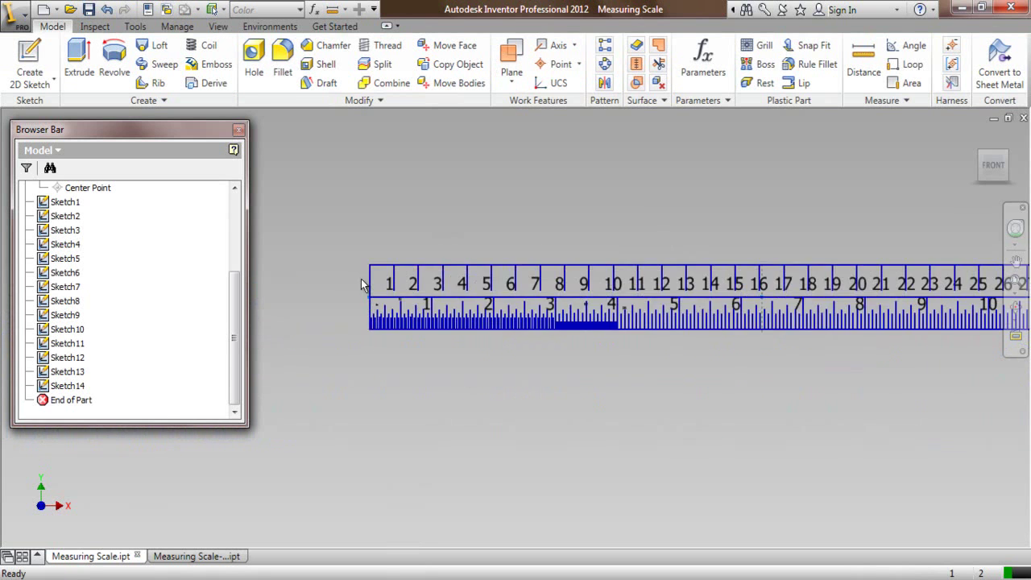
scroll(171, 260, up, 3)
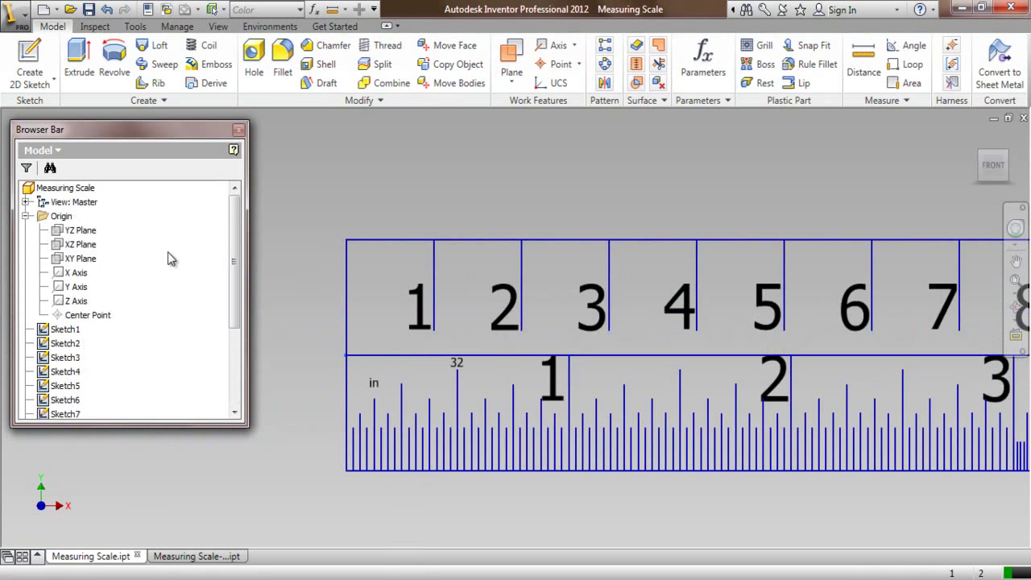
right_click(94, 260)
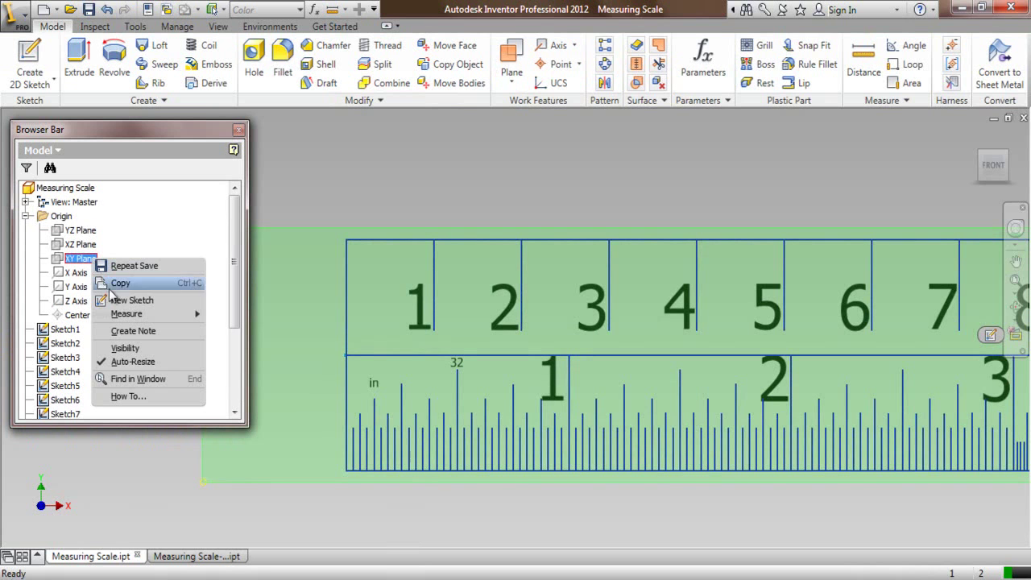
click(125, 300)
click(250, 60)
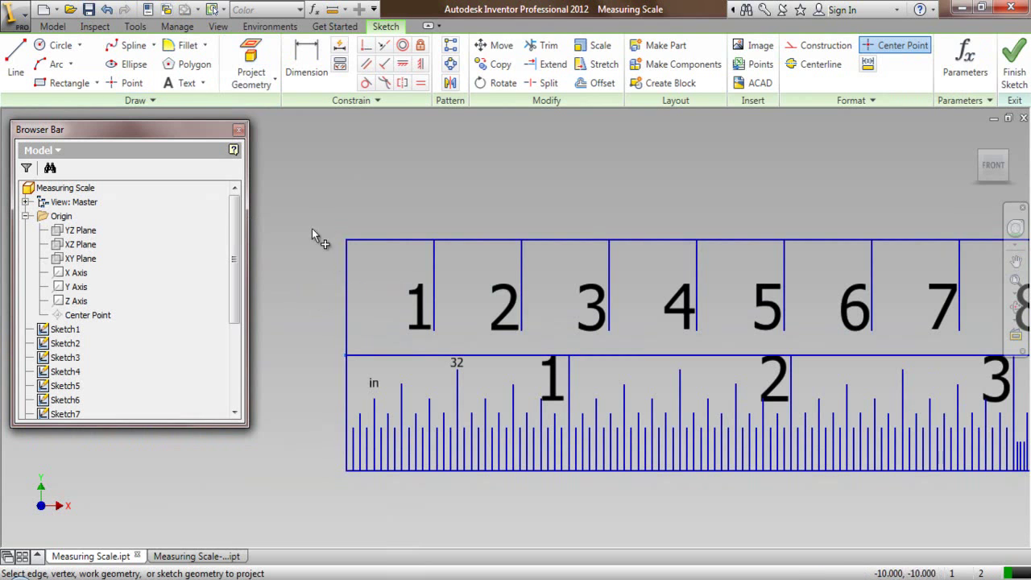
right_click(345, 172)
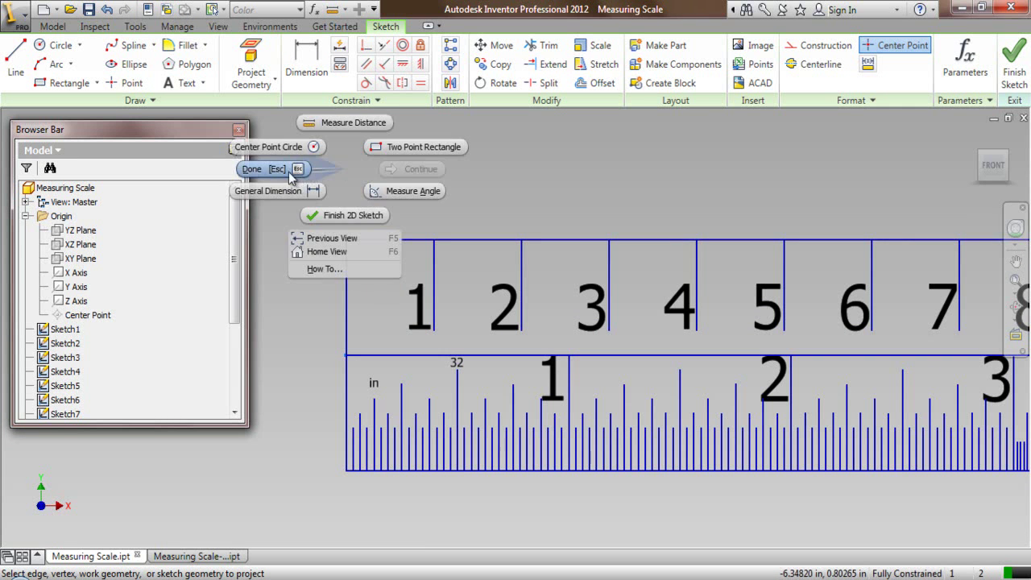
click(289, 172)
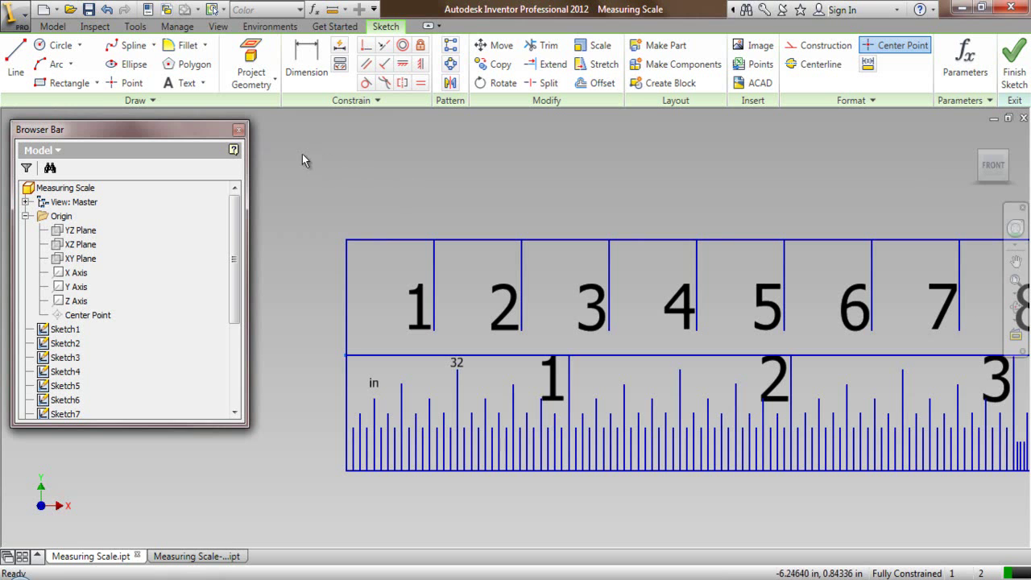
Step: Draw a 0.6 cm vertical line downward from the upper-left corner of the ruler
click(15, 58)
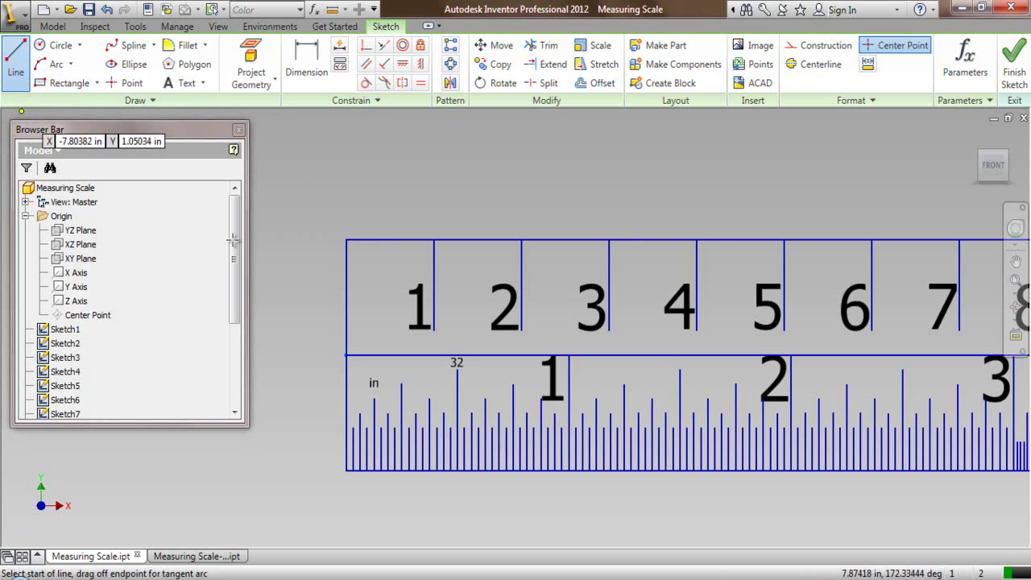
click(346, 240)
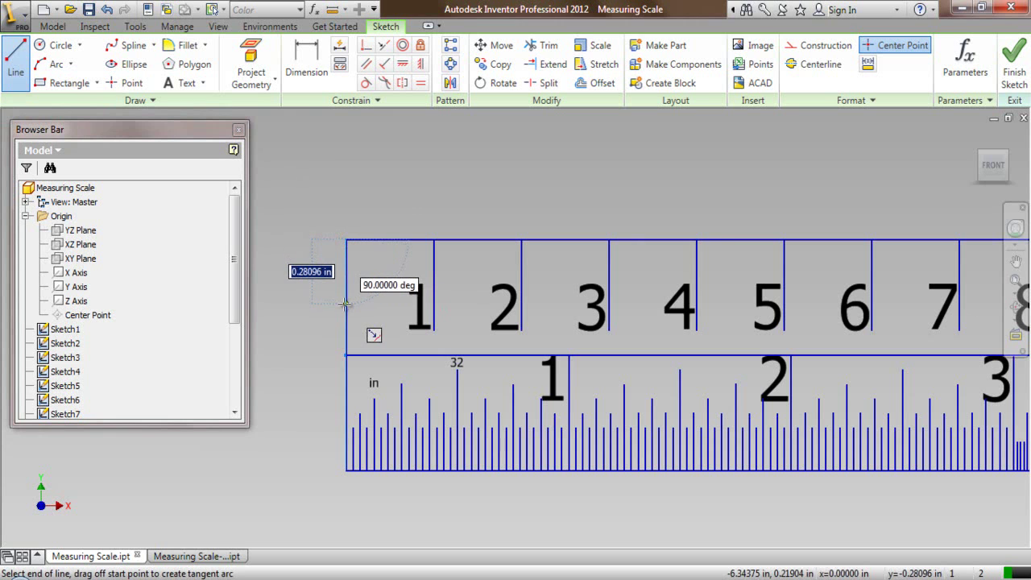
text(0.6cm)
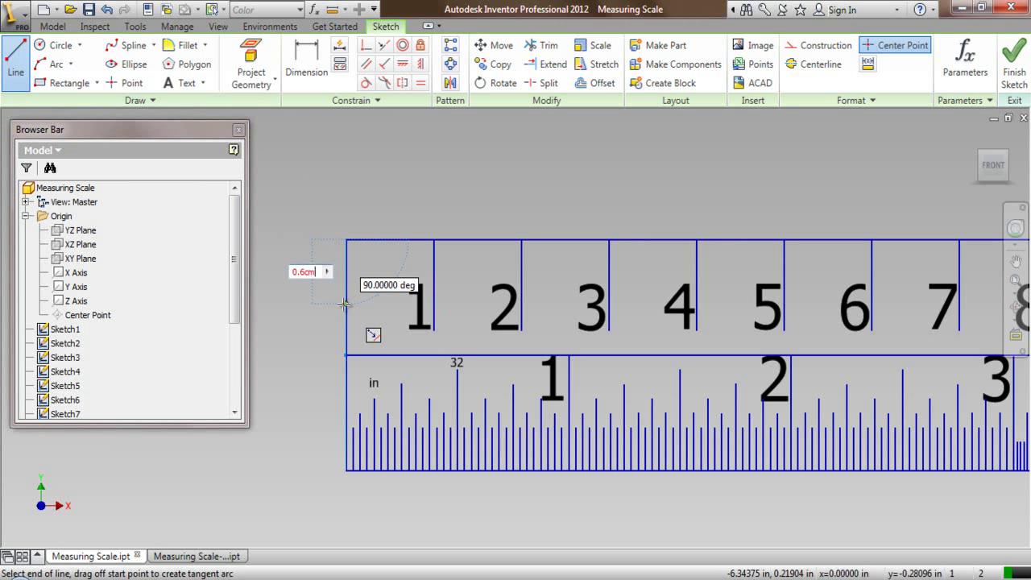
key(Return)
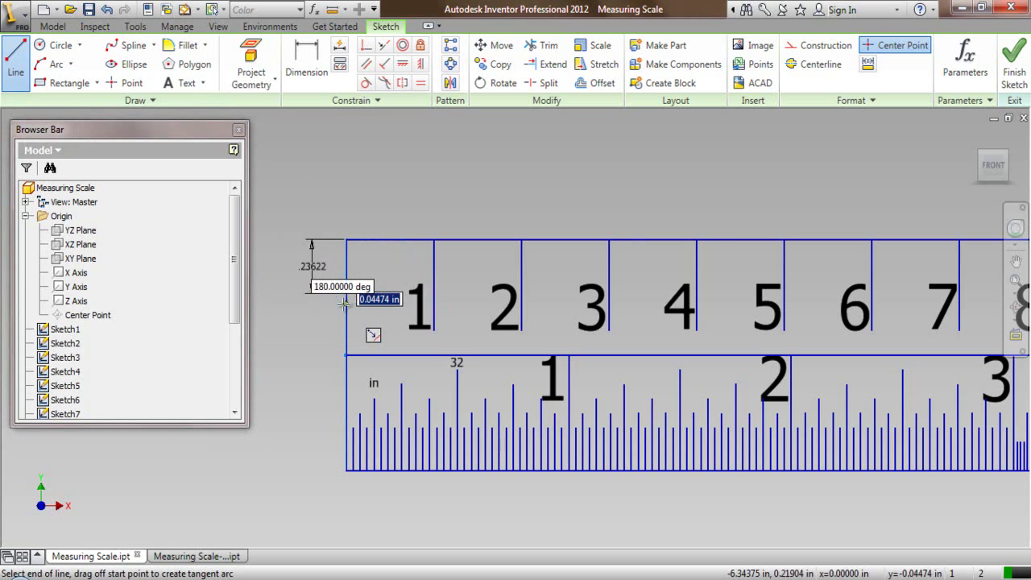
right_click(377, 199)
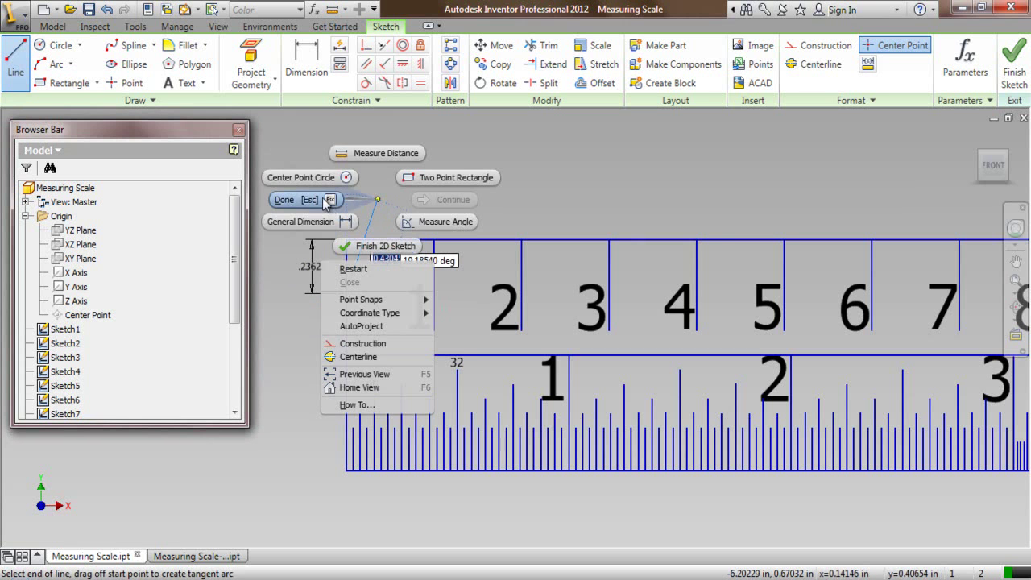
click(327, 201)
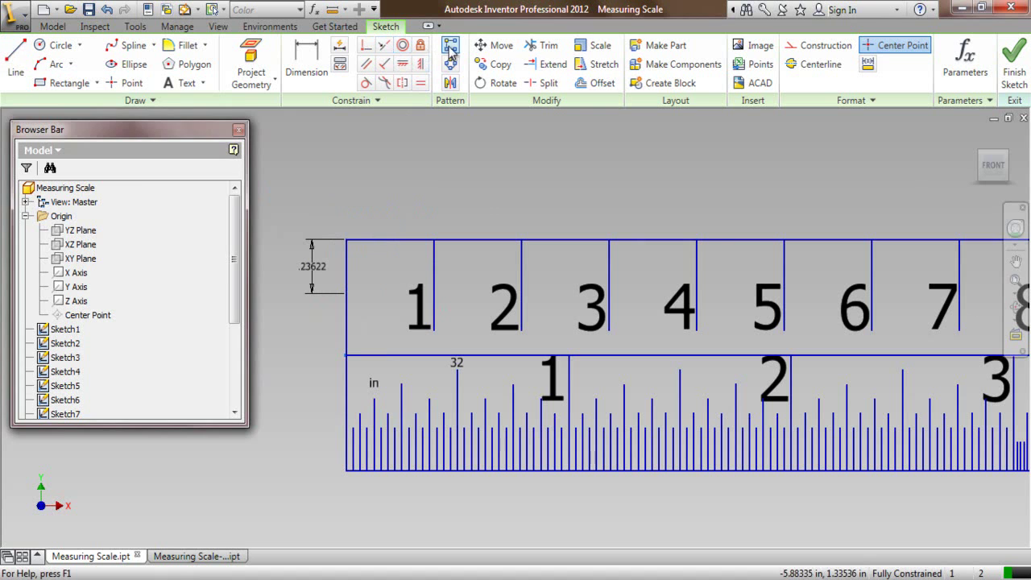
Step: Create a rectangular pattern of the 0.6 cm line along the ruler's top edge, with 3 instances fitted within 1 cm
click(451, 49)
click(347, 266)
right_click(326, 188)
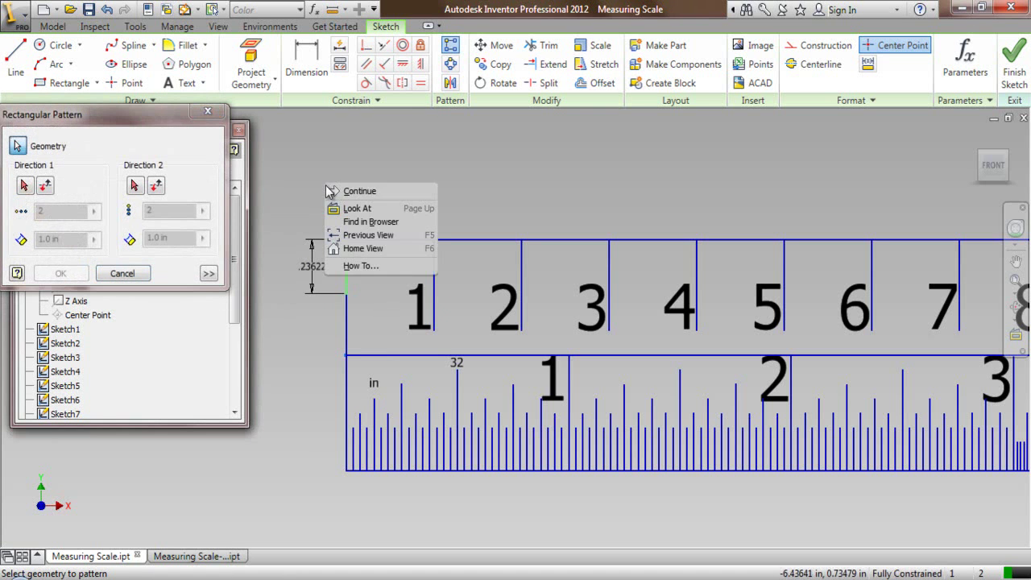
click(354, 191)
click(396, 240)
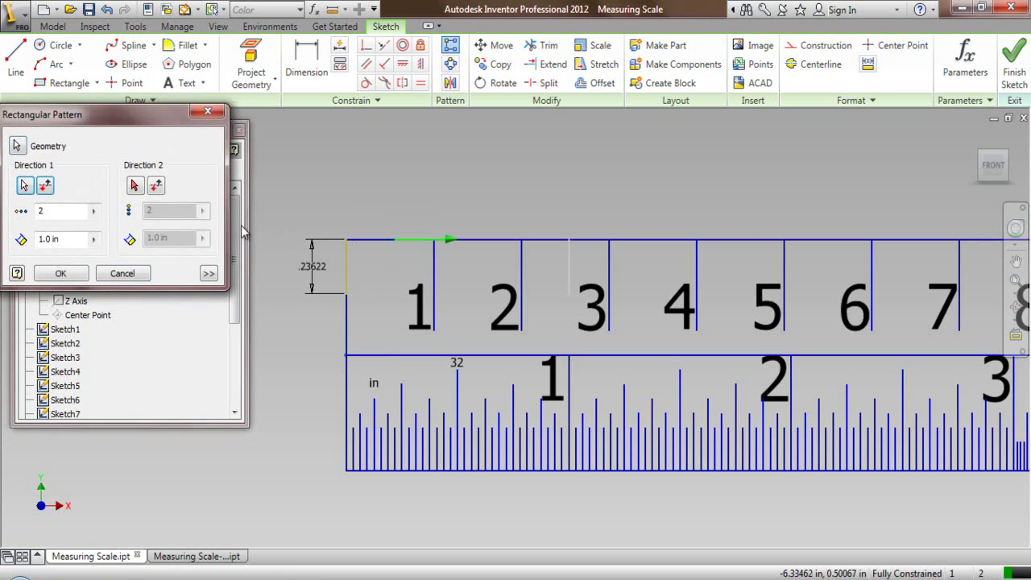
double_click(66, 211)
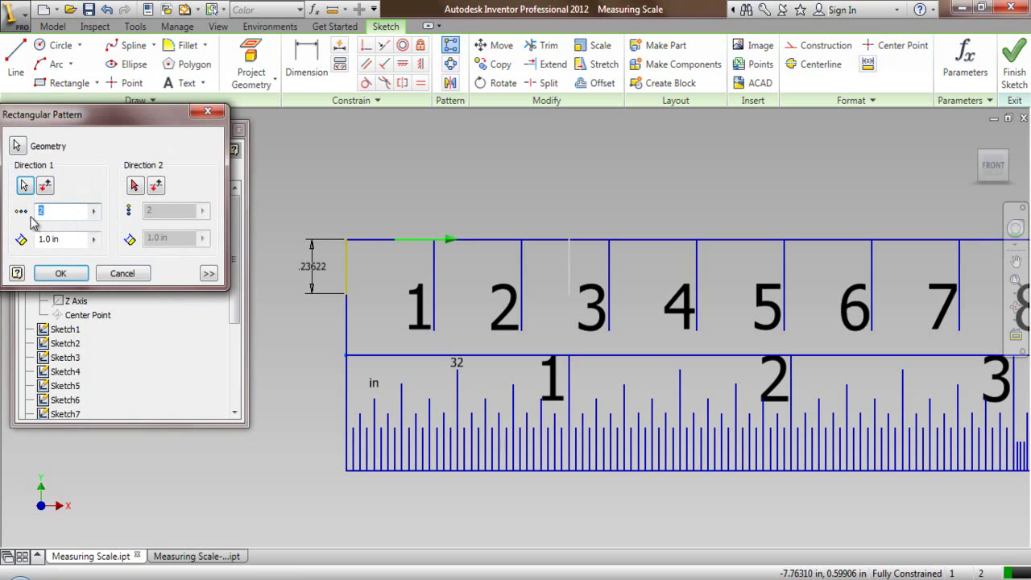
click(209, 274)
click(108, 322)
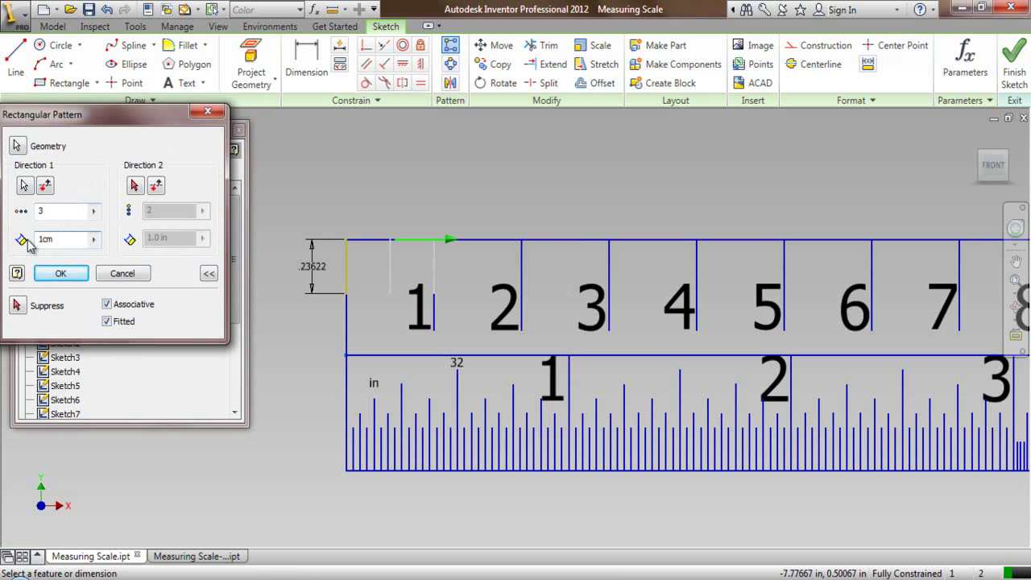
click(38, 280)
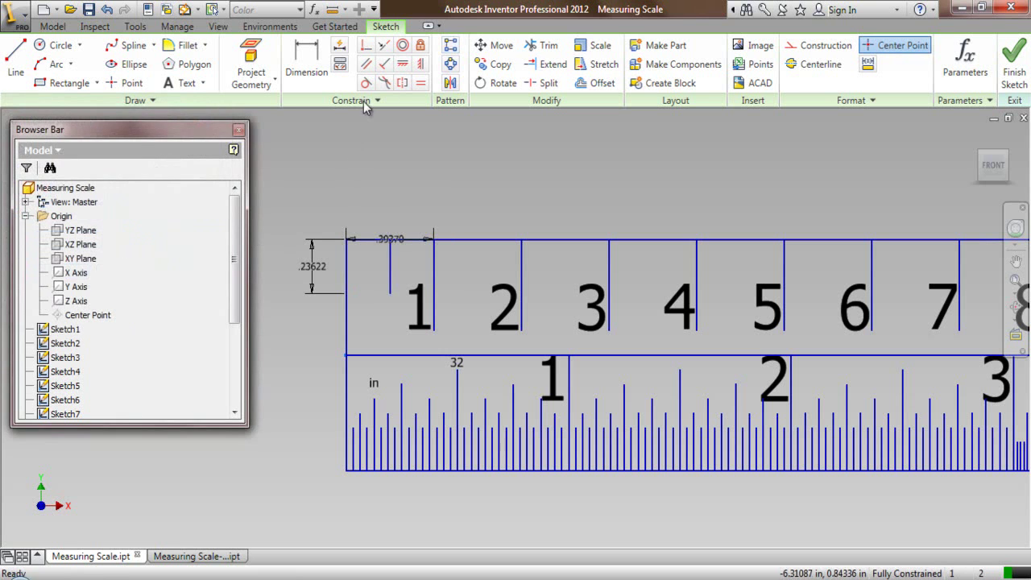
Step: Create a rectangular pattern of the three 0.6 cm lines along the ruler's top edge, with 30 instances spaced 1 cm apart
click(452, 45)
mouse_move(329, 183)
mouse_down()
mouse_move(392, 244)
mouse_move(467, 281)
mouse_move(469, 295)
mouse_up()
right_click(330, 166)
click(354, 169)
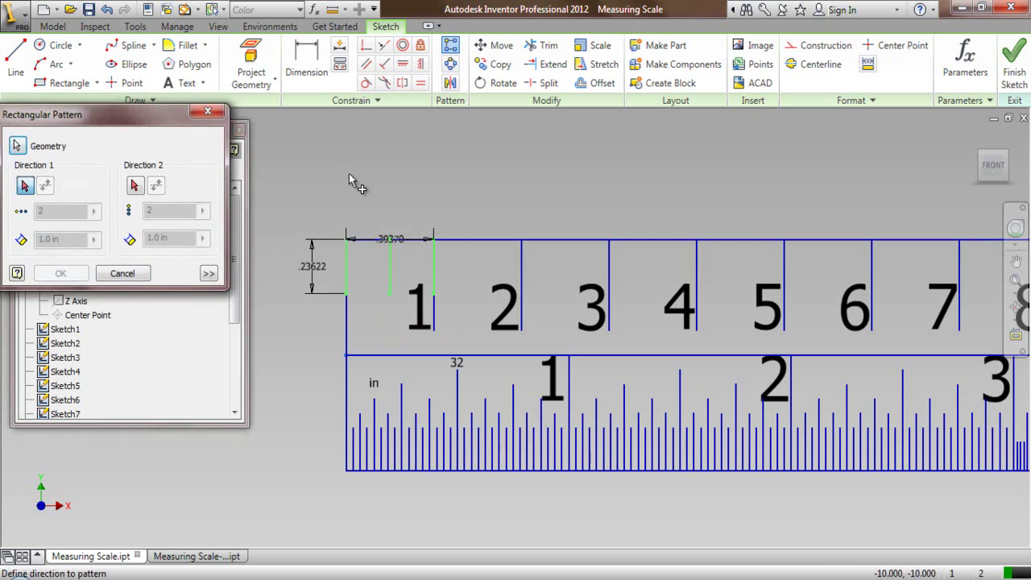
click(465, 241)
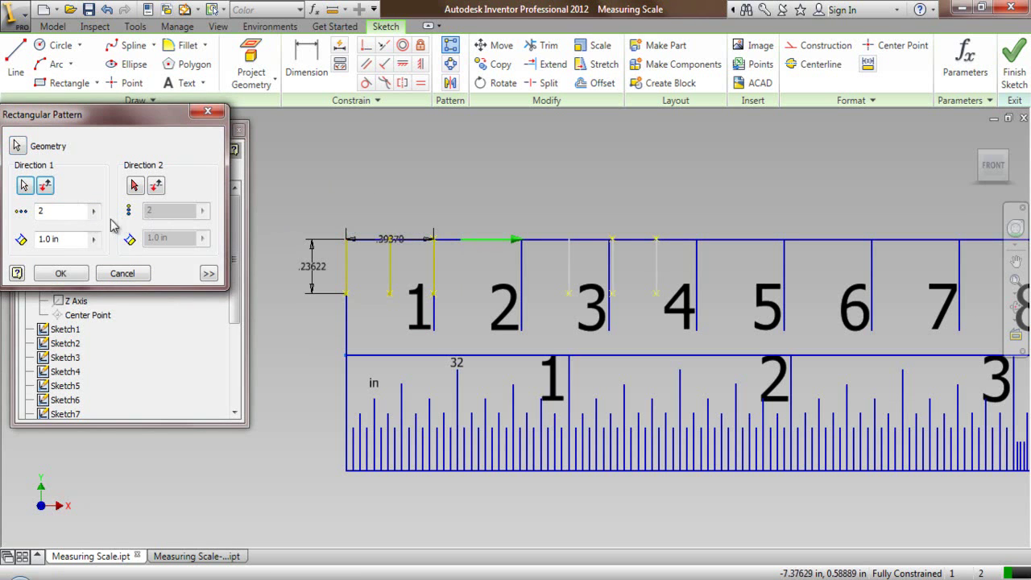
drag(71, 217, 23, 230)
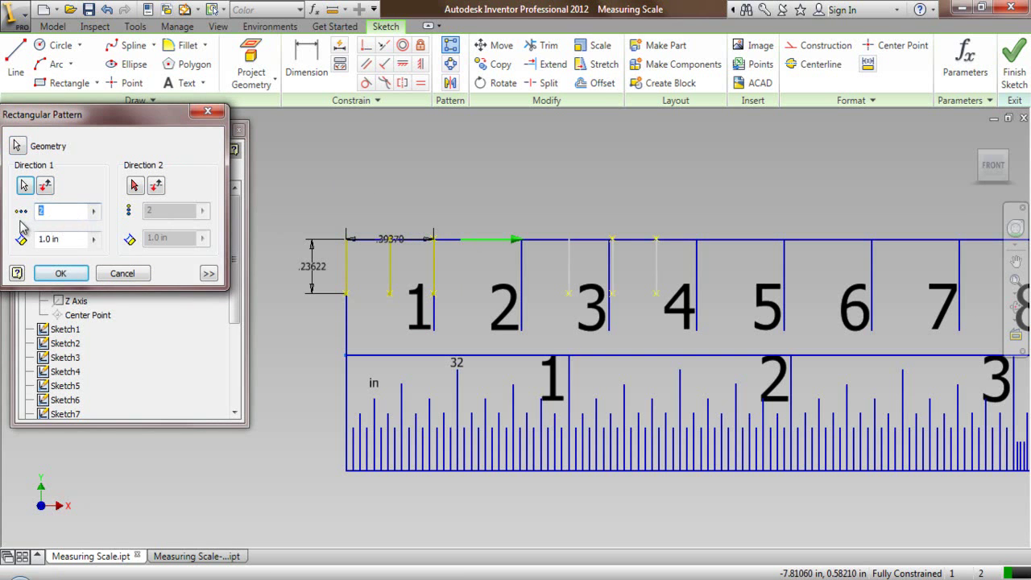
text(30)
drag(68, 238, 34, 239)
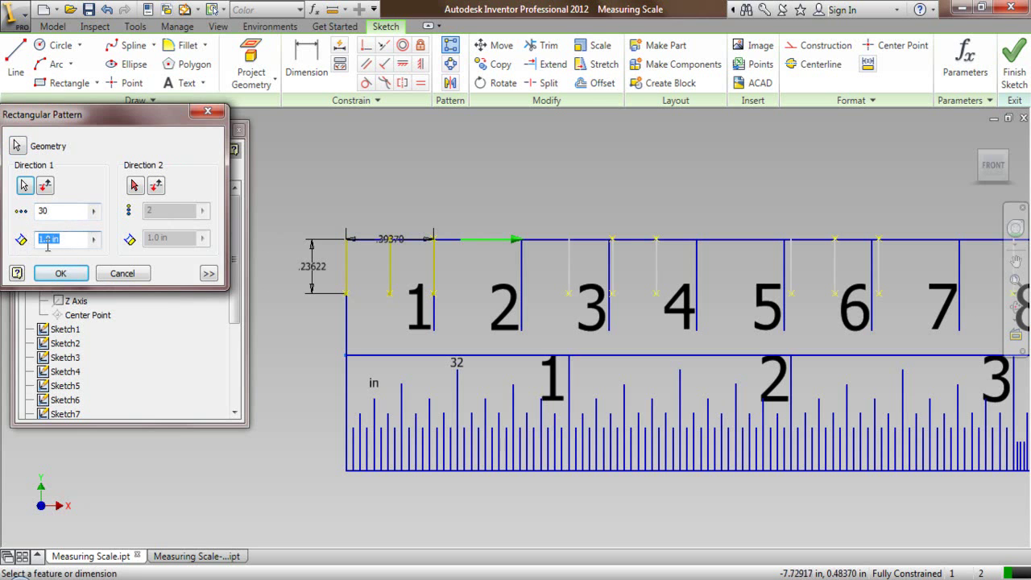
click(93, 238)
click(129, 284)
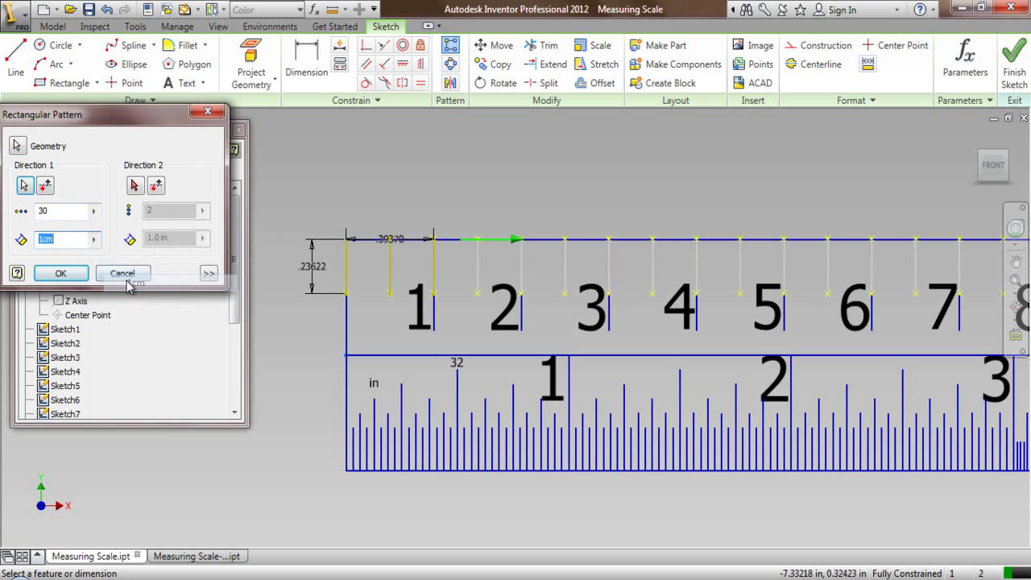
click(70, 274)
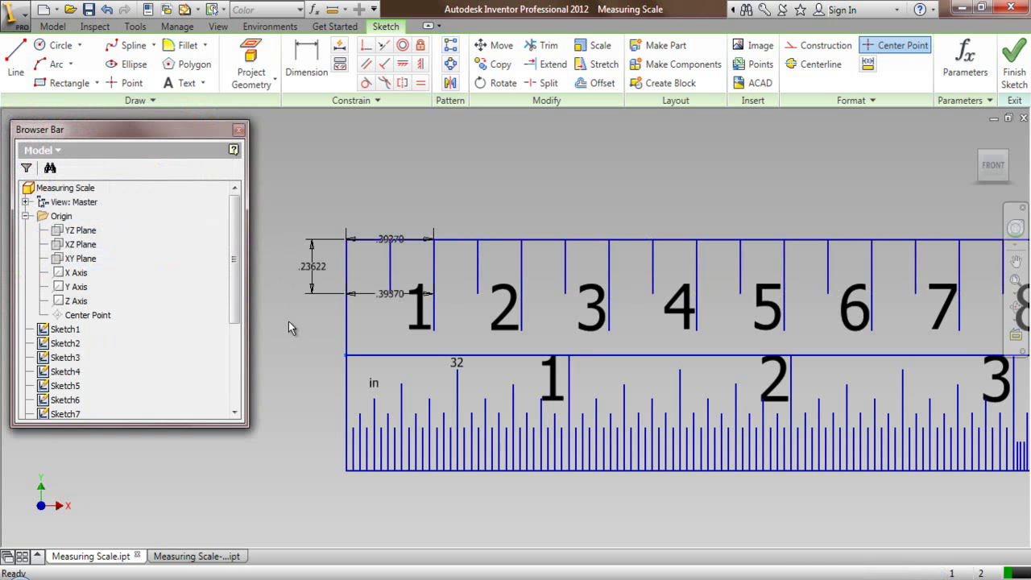
scroll(289, 327, up, 5)
scroll(753, 326, down, 4)
scroll(757, 326, up, 5)
scroll(420, 321, down, 5)
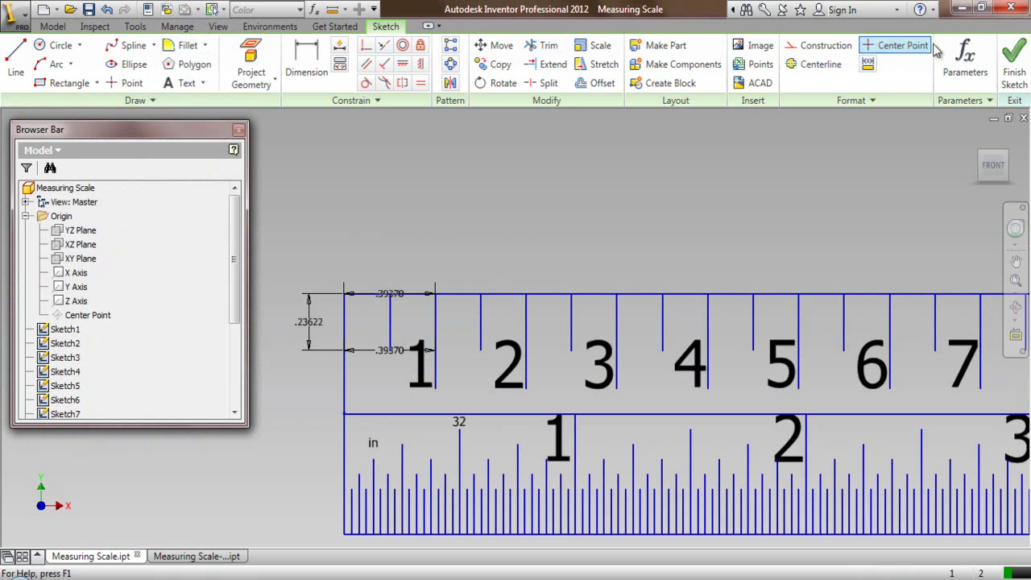
Step: Finish the half-centimetre tick sketch and turn off dimension visibility for Sketch15
click(1014, 71)
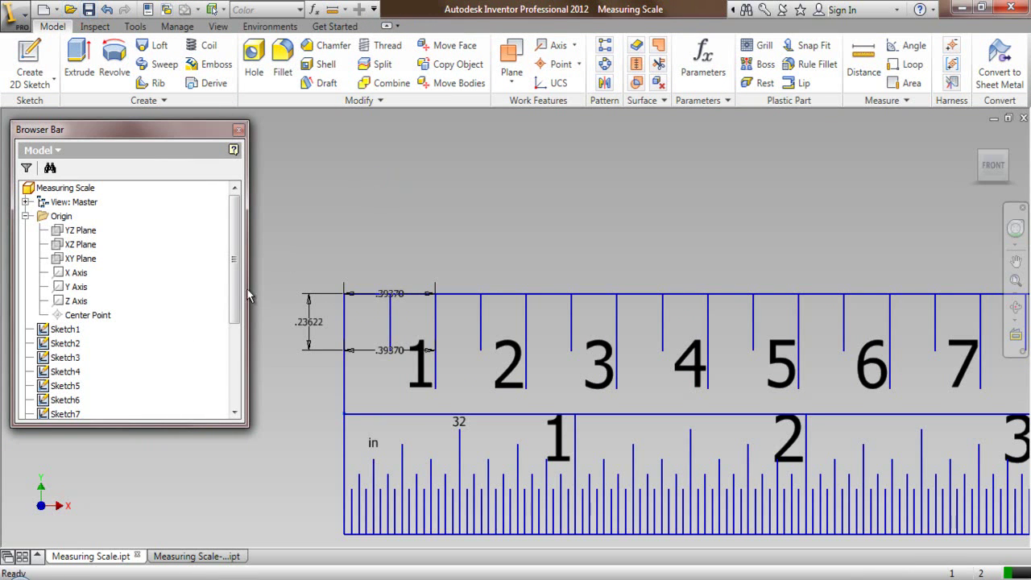
scroll(178, 336, down, 4)
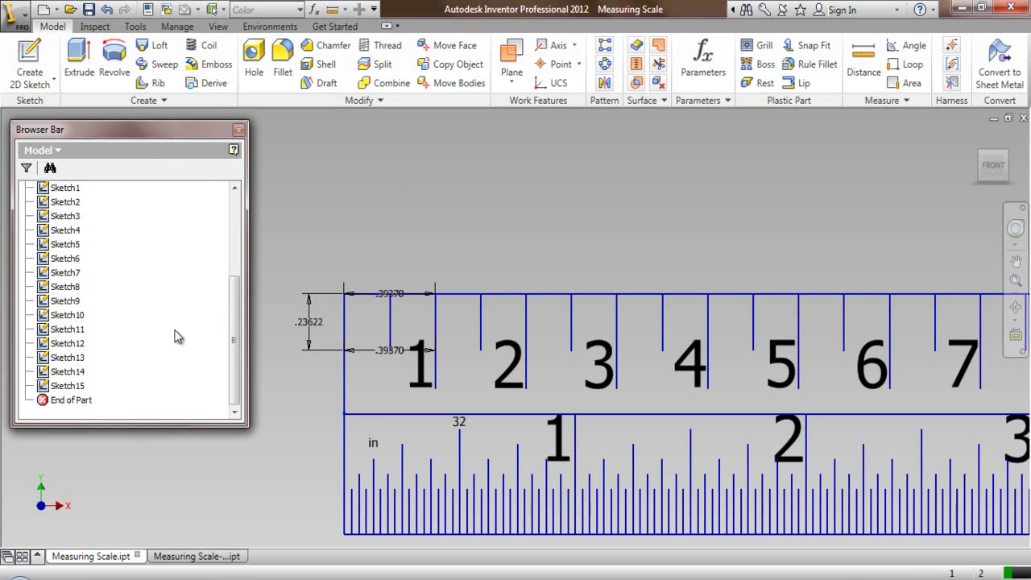
click(68, 387)
right_click(69, 388)
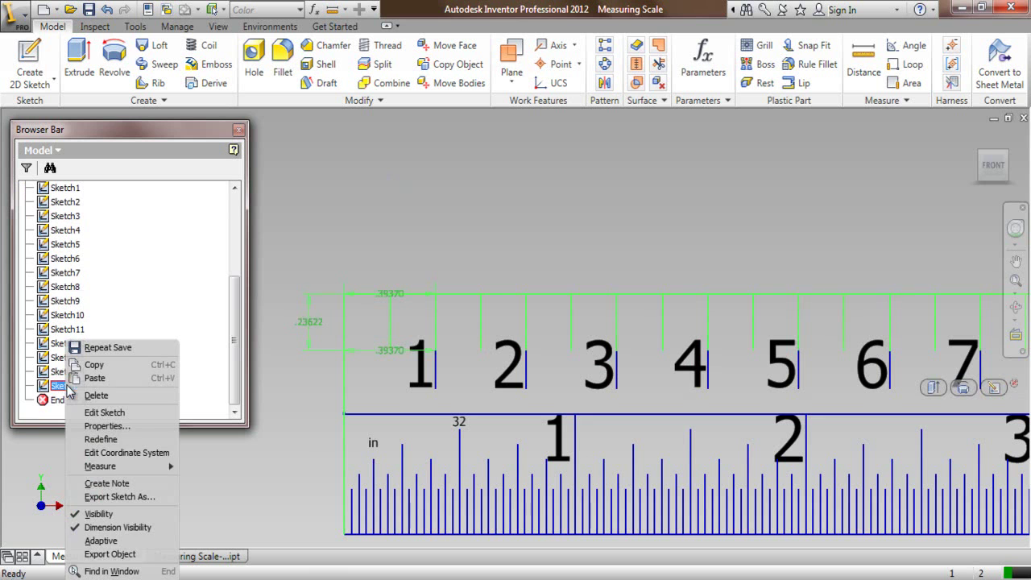
click(105, 528)
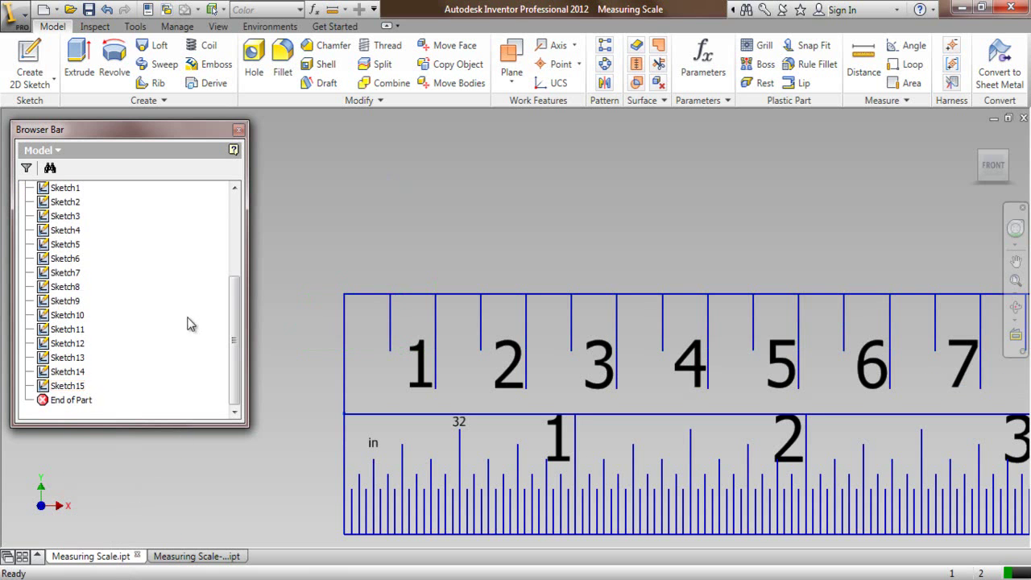
Step: Start a new sketch on the XY Plane for the millimetre ticks and project the ruler's edges into it
scroll(186, 320, up, 4)
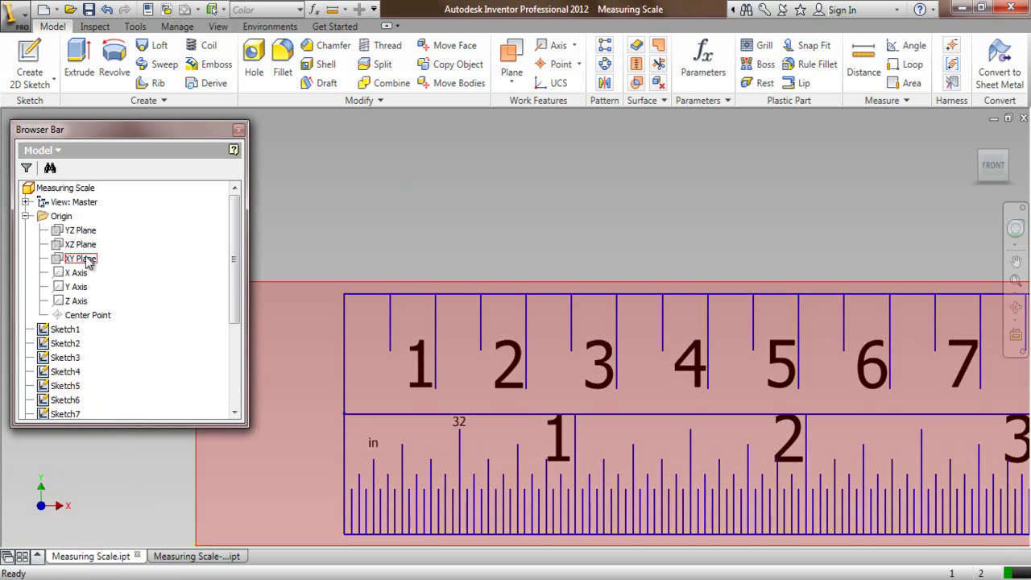
right_click(87, 259)
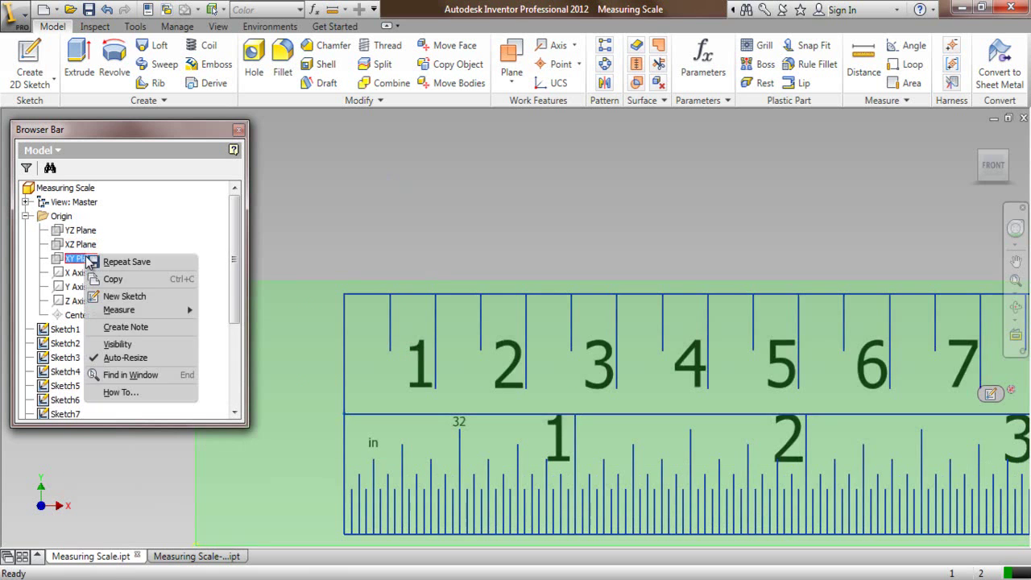
click(113, 295)
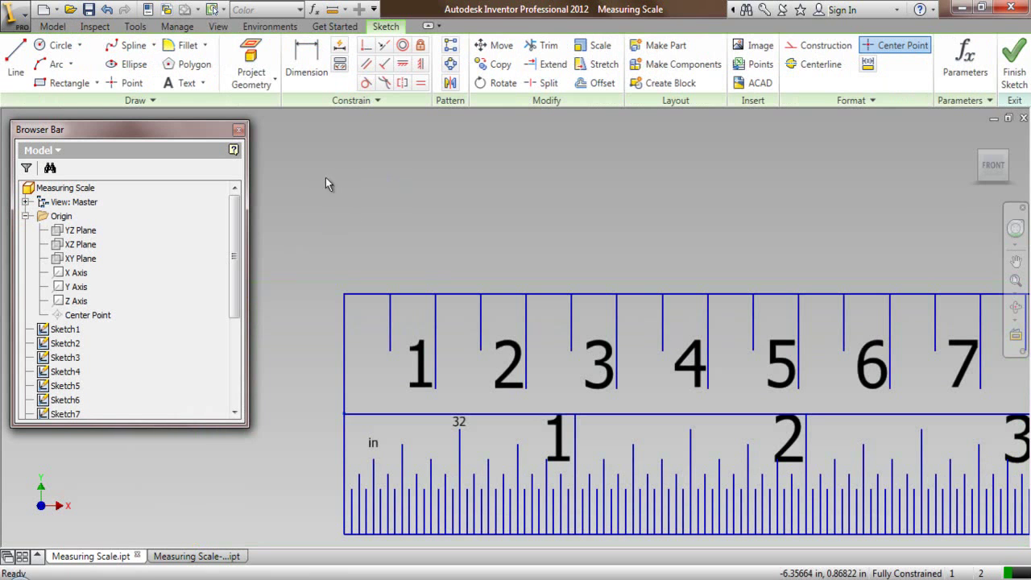
click(252, 65)
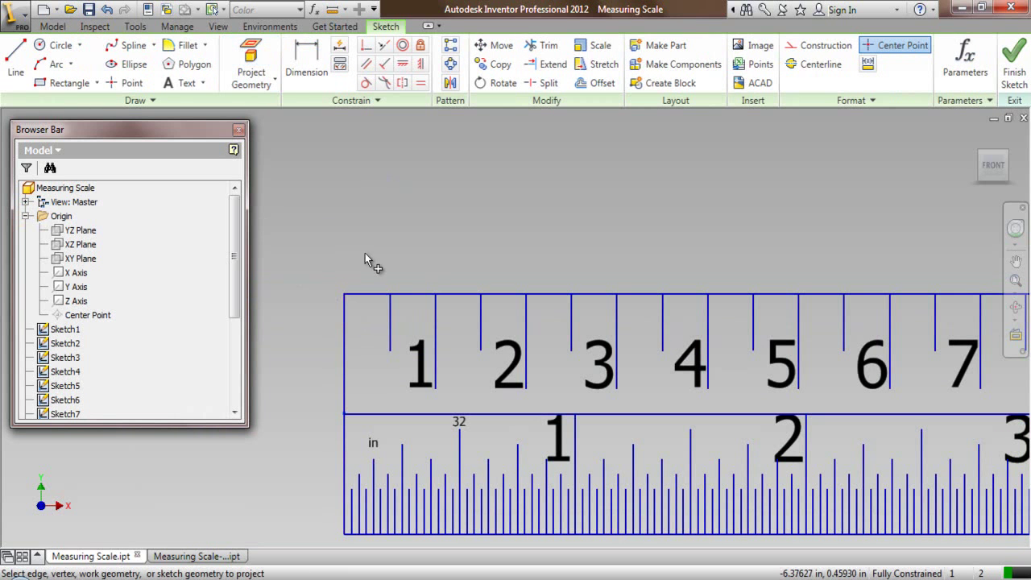
right_click(353, 195)
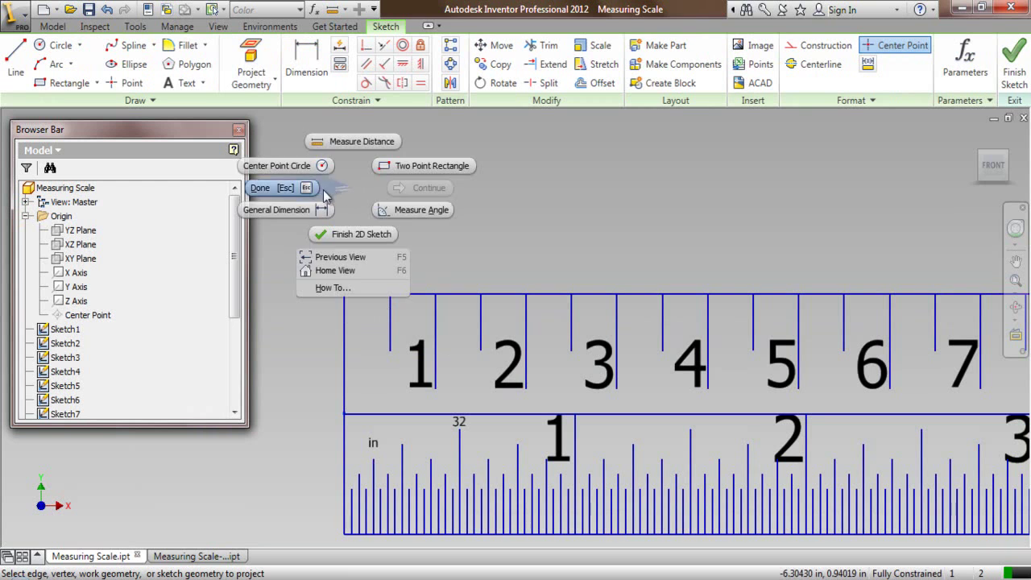
click(305, 191)
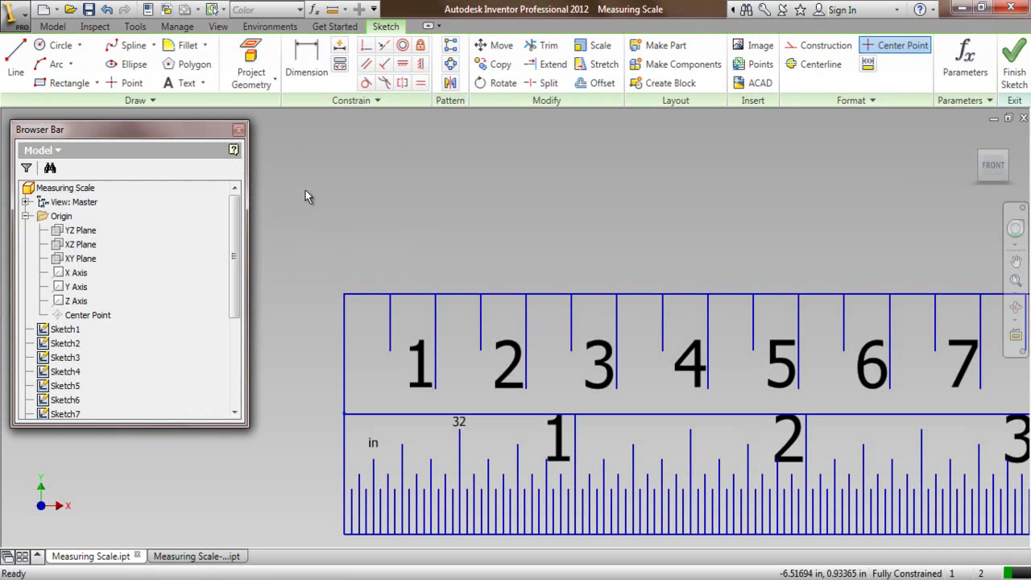
Step: Draw a 0.3 cm vertical line downward from the upper-left corner of the ruler
click(15, 60)
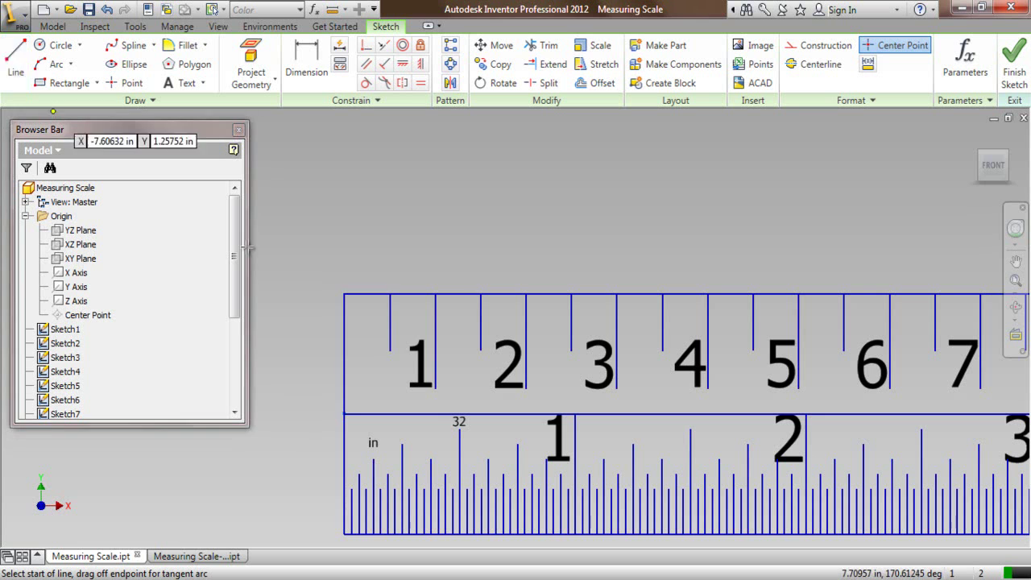
click(345, 295)
text(.3cm)
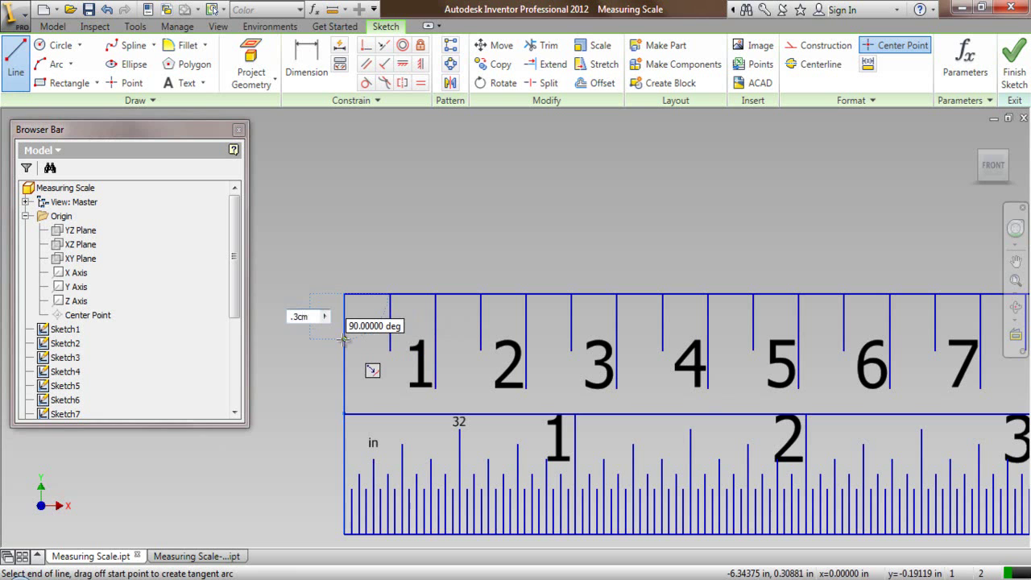
key(Return)
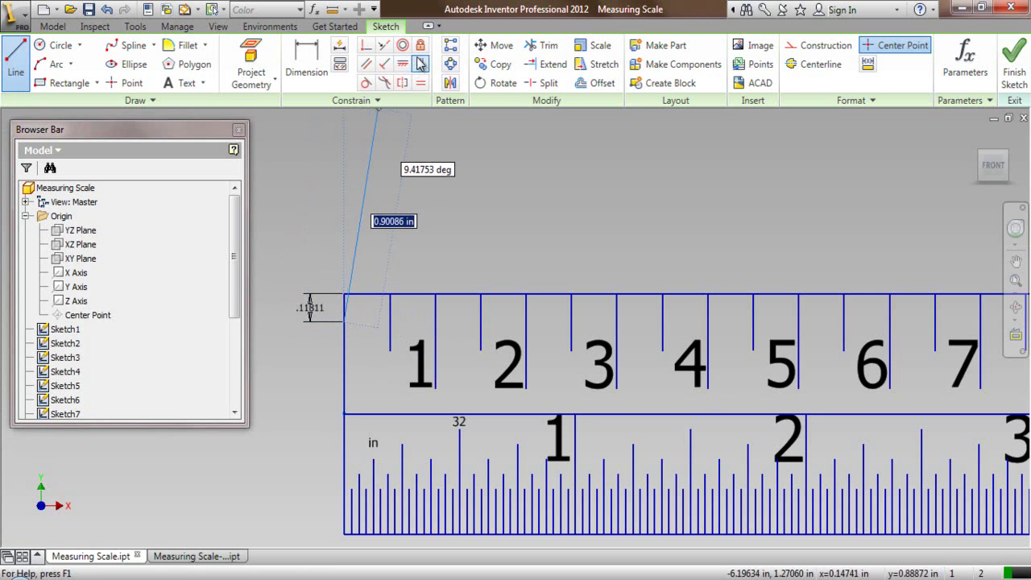
Step: Create a rectangular pattern of the 0.3 cm line along the ruler's top edge, with 11 instances fitted within 1 cm
click(451, 45)
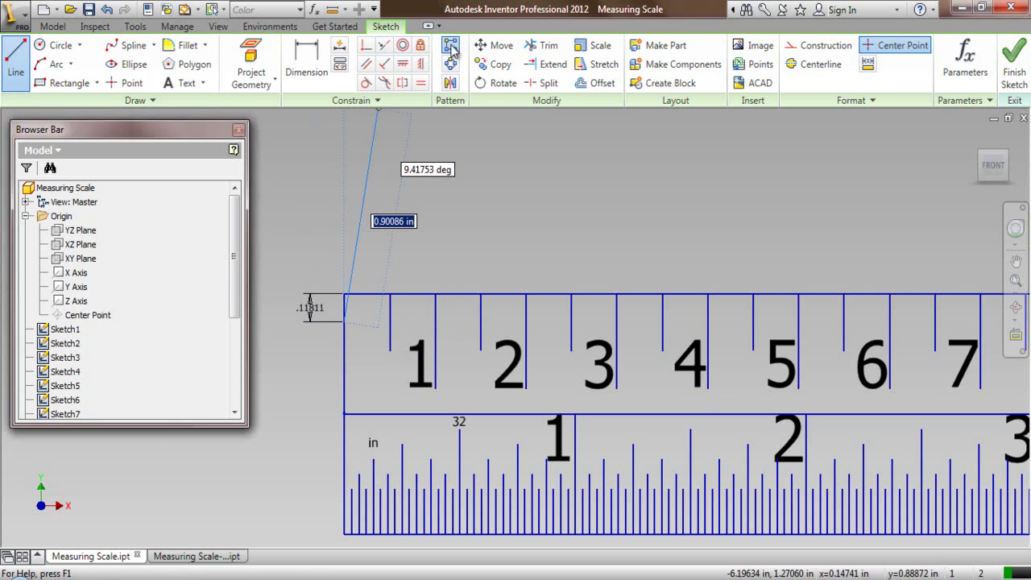
click(346, 319)
right_click(327, 229)
click(345, 235)
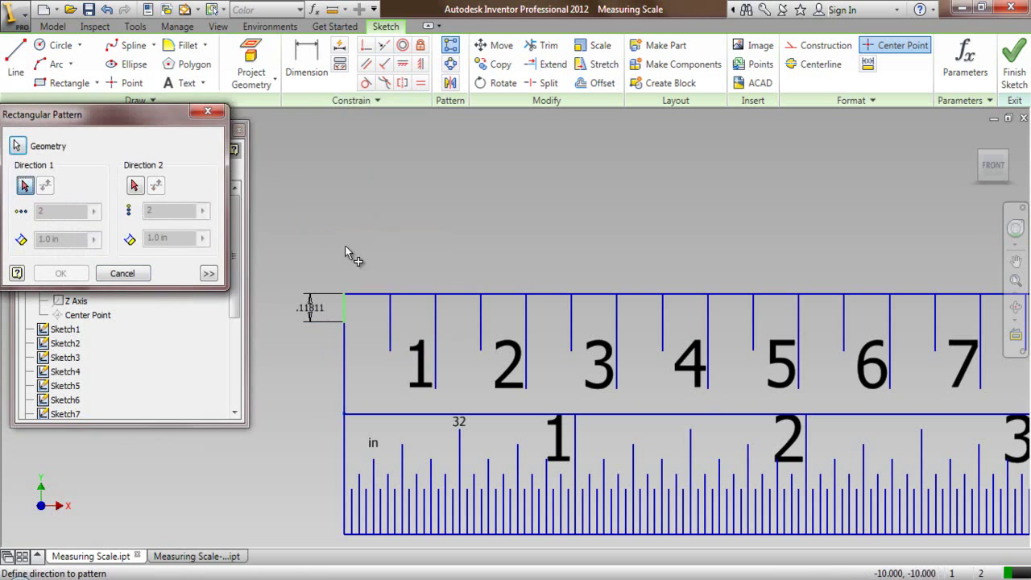
click(373, 296)
double_click(38, 211)
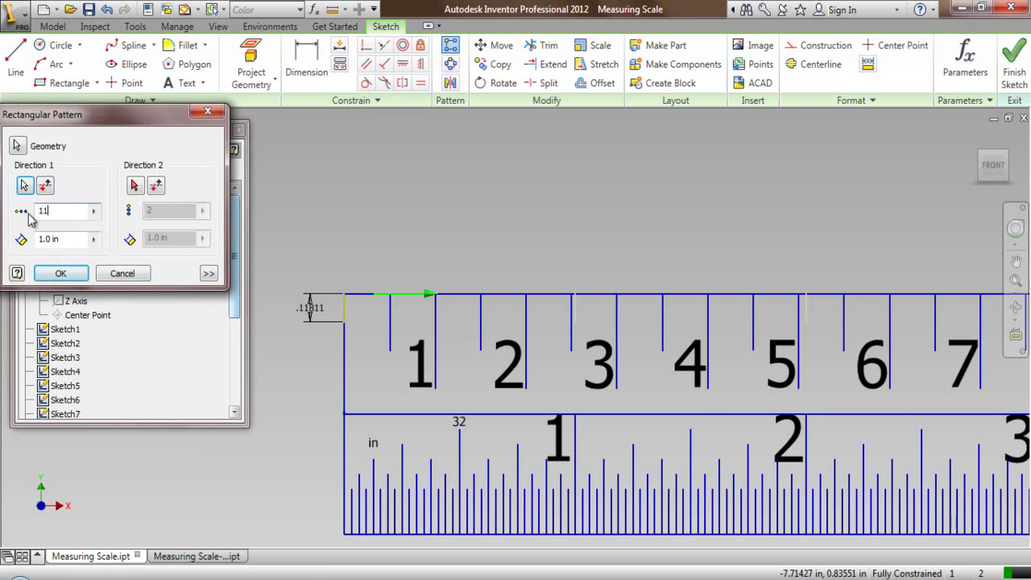
click(94, 239)
click(135, 283)
click(209, 273)
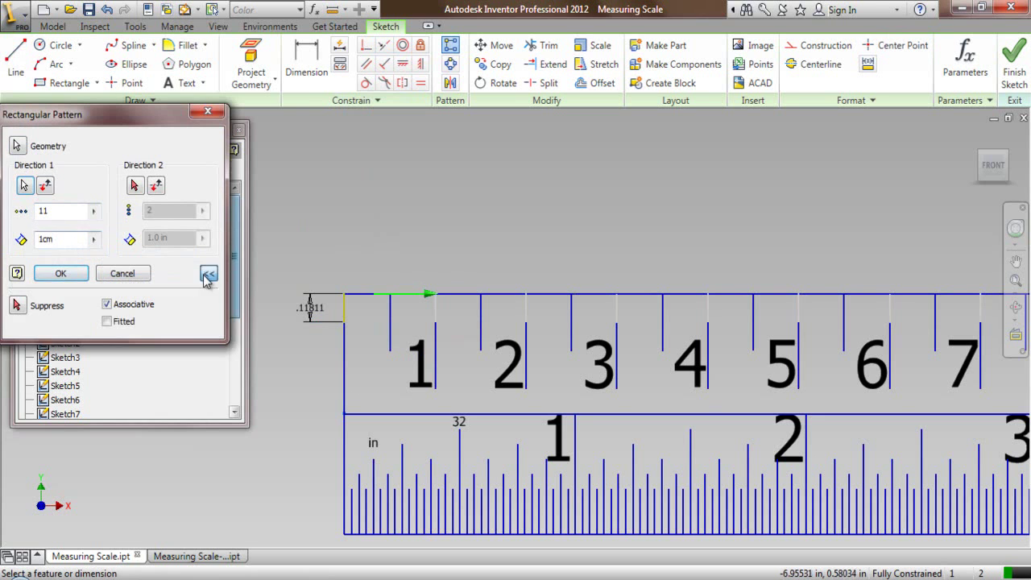
click(108, 323)
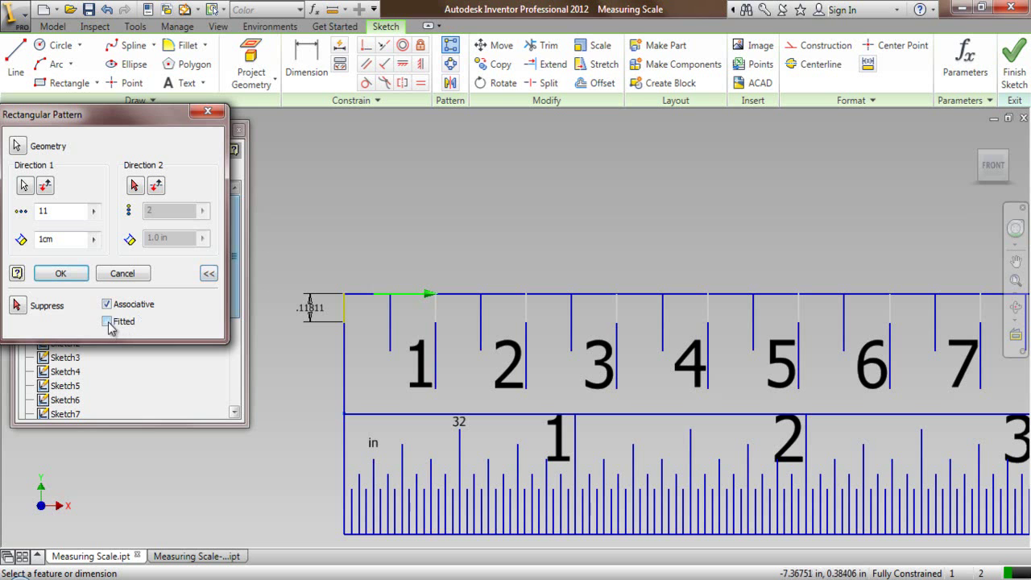
click(61, 274)
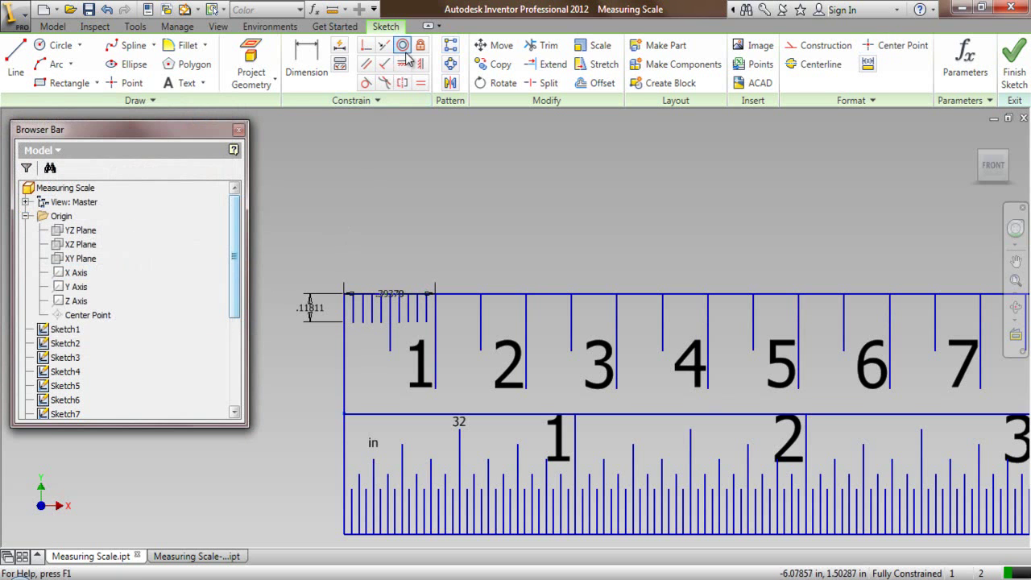
Step: Pattern the whole group of 0.3 cm ticks along the ruler's top edge, with 30 instances spaced 1 cm apart
click(450, 46)
drag(315, 261, 461, 388)
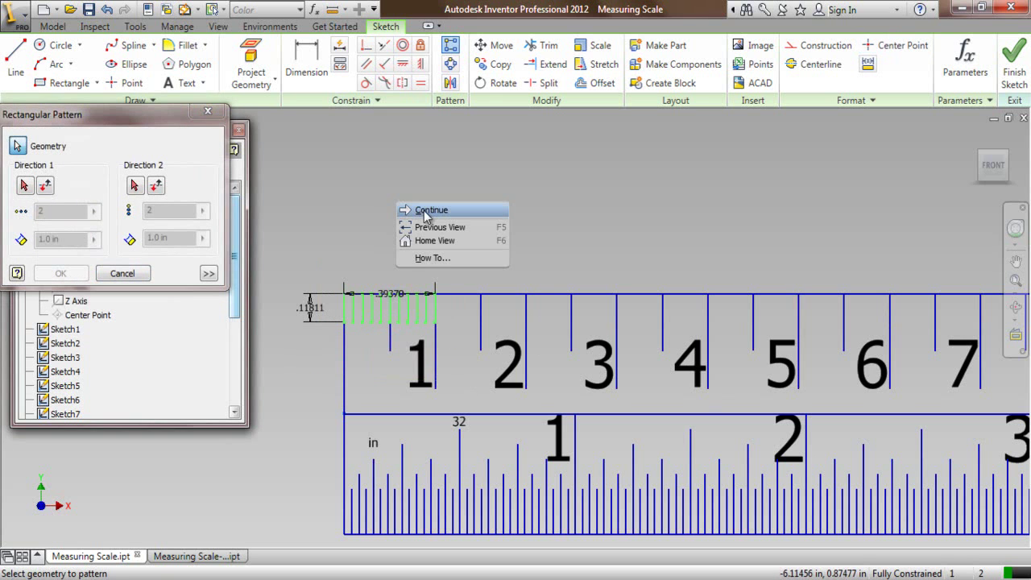
click(429, 211)
click(466, 295)
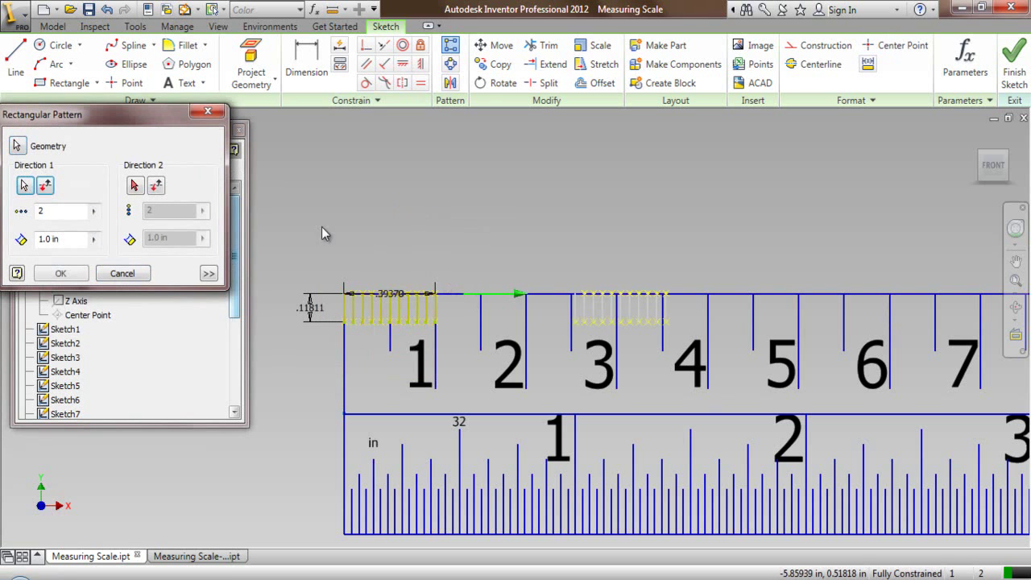
drag(58, 216, 30, 218)
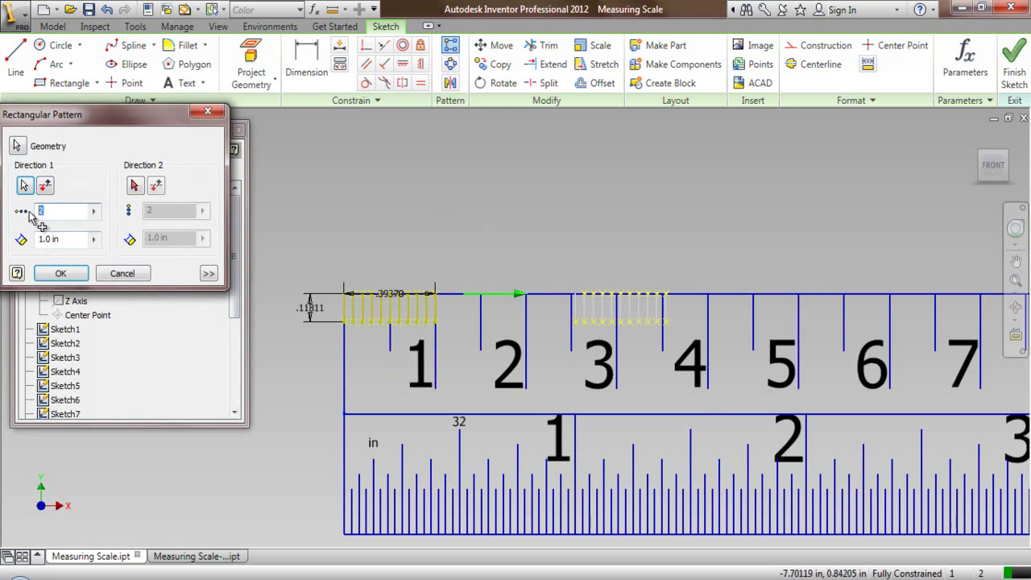
text(30)
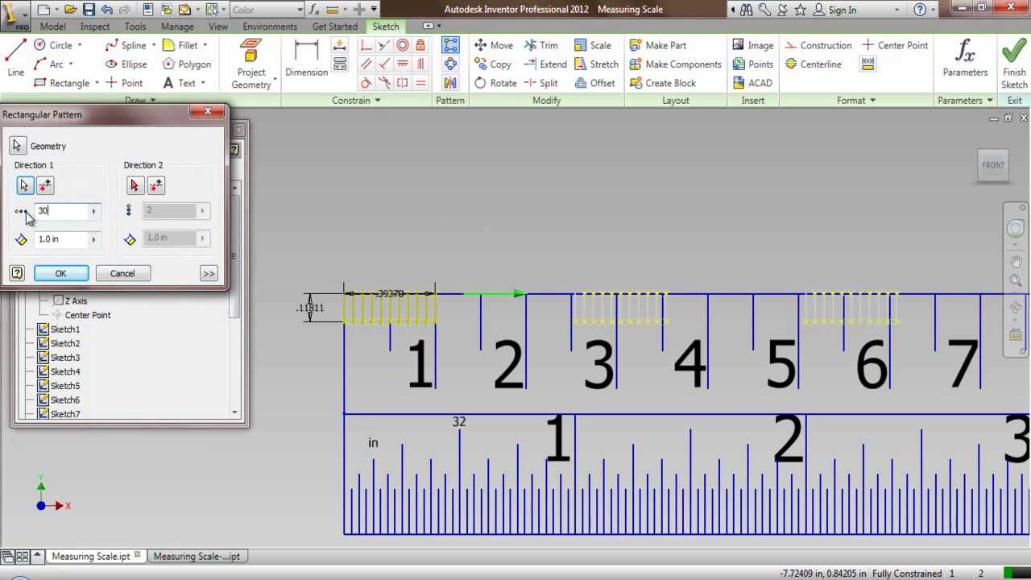
click(92, 238)
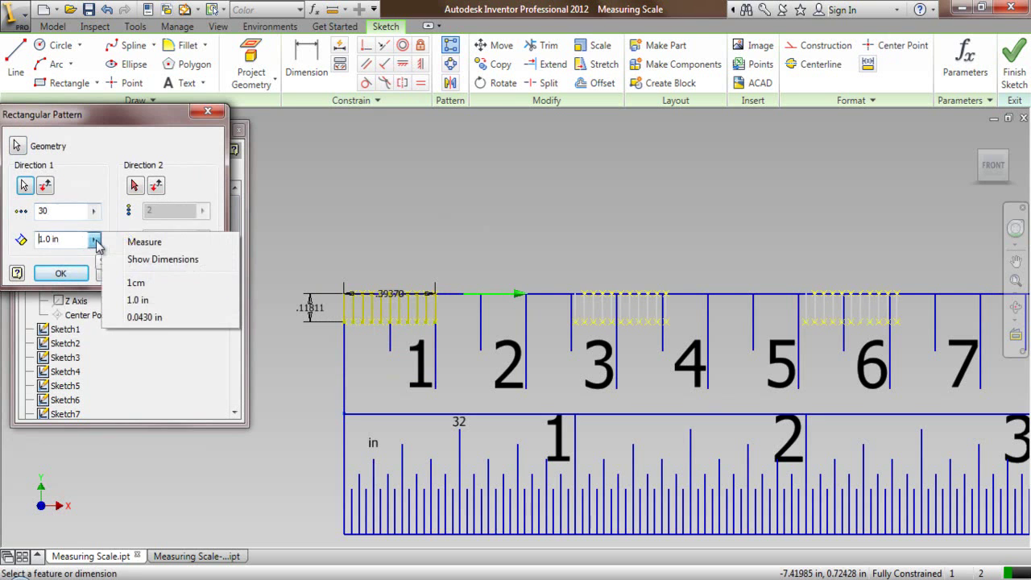
click(134, 285)
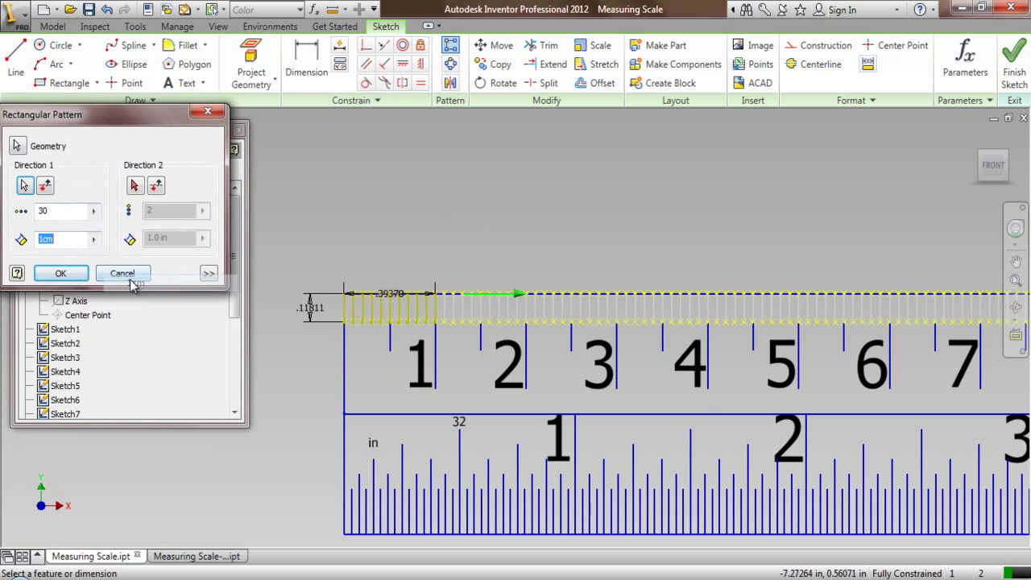
click(62, 274)
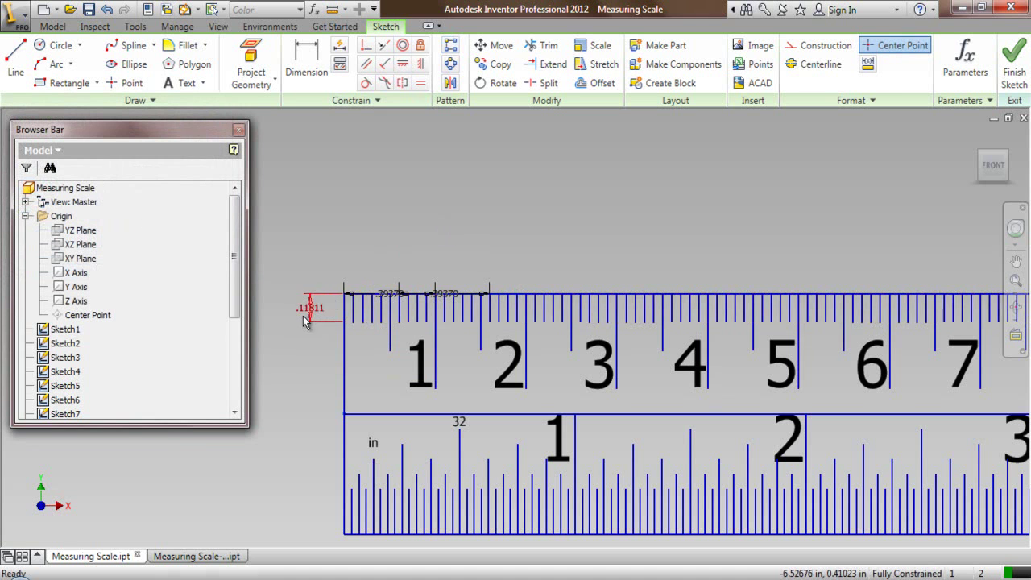
scroll(304, 321, up, 8)
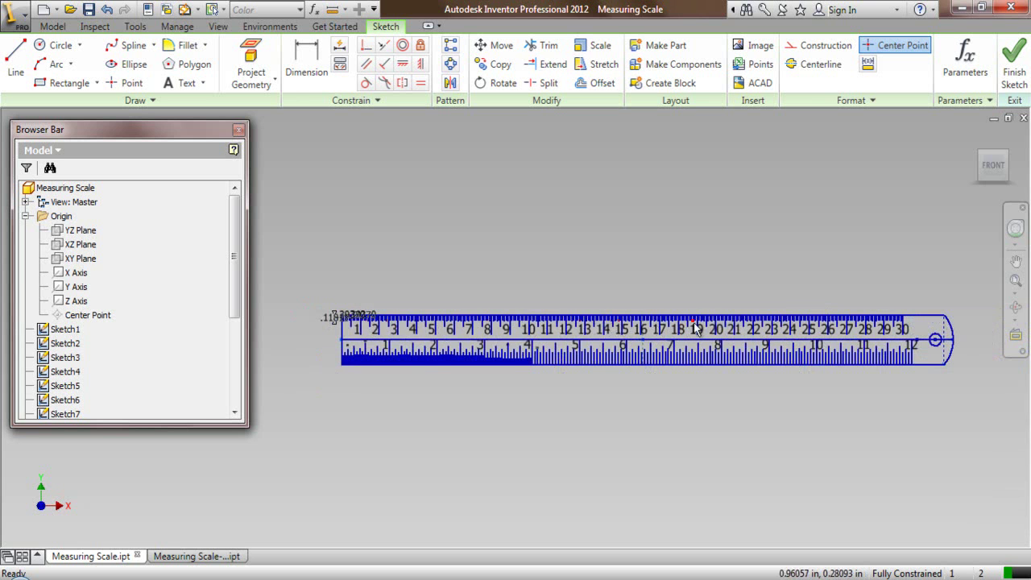
scroll(739, 323, down, 5)
scroll(740, 325, up, 5)
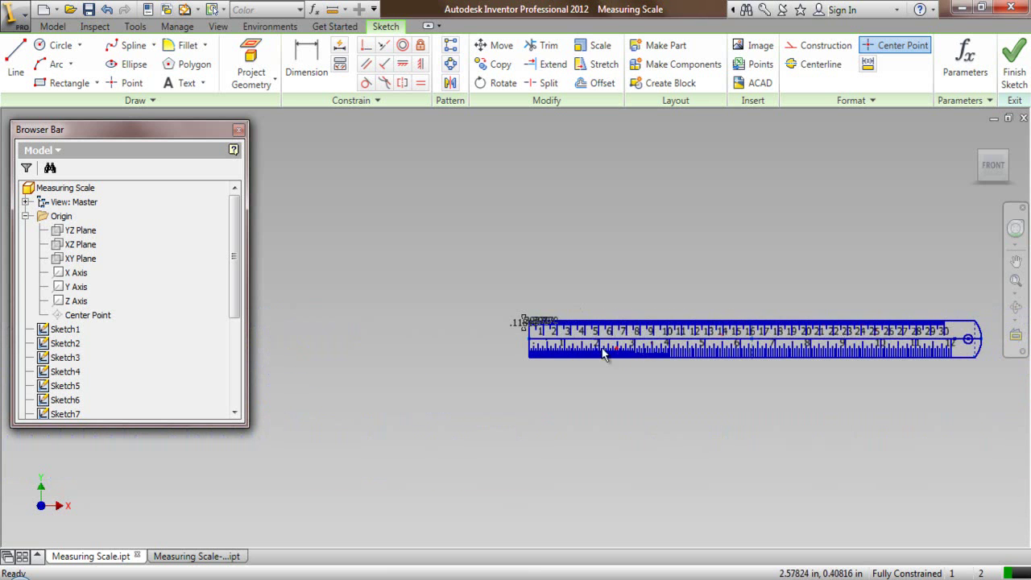
Step: Finish the 0.3 cm millimetre tick sketch and turn off the visibility of its dimensions
scroll(603, 339, down, 4)
click(1016, 64)
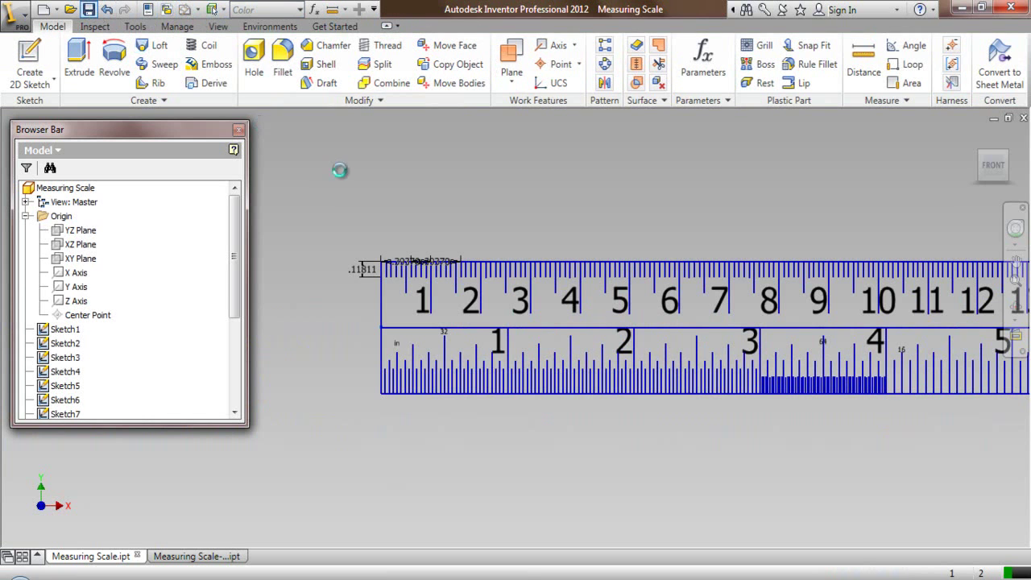
scroll(193, 277, down, 4)
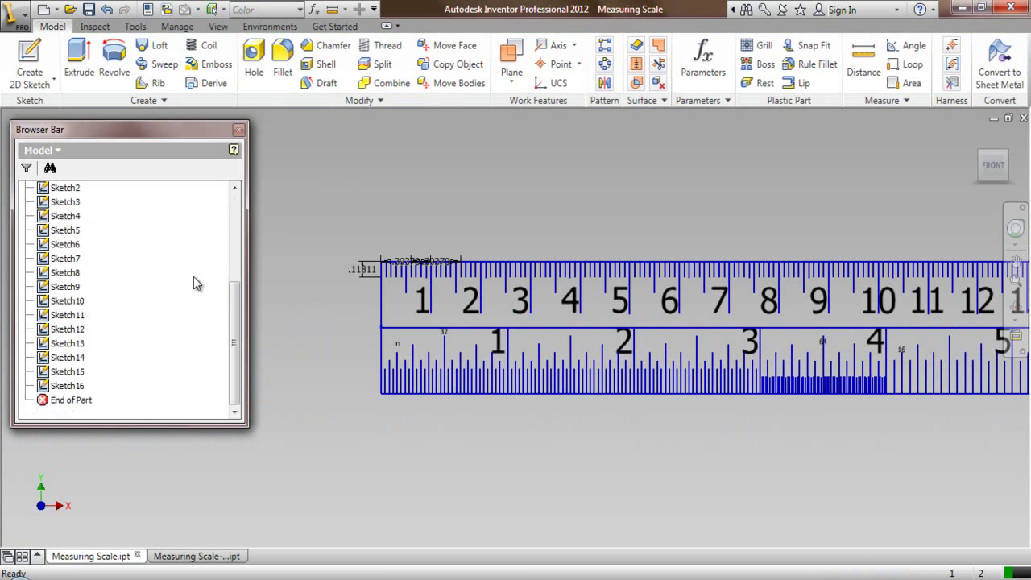
right_click(80, 386)
click(114, 531)
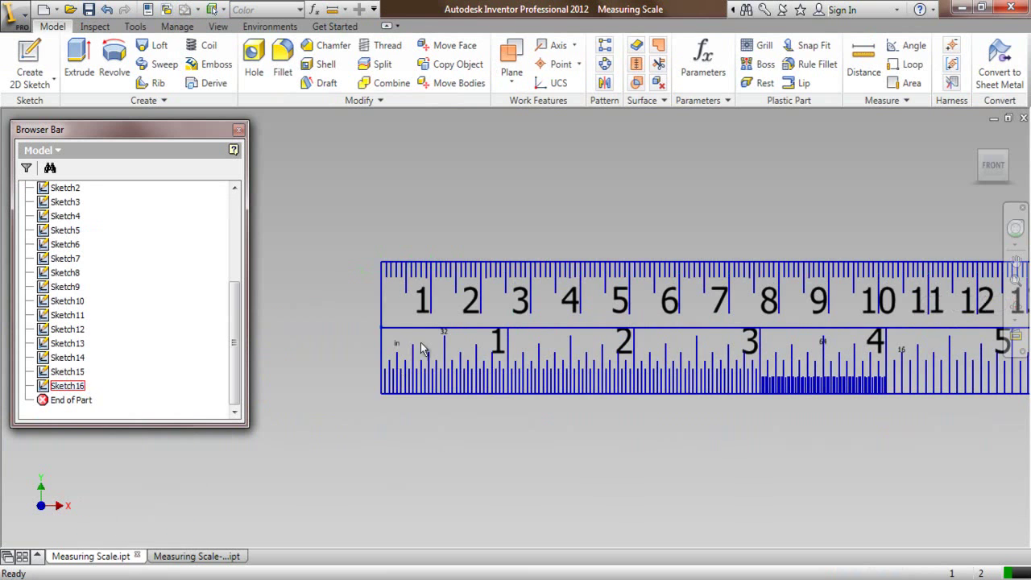
Step: Start a new sketch on the XY Plane for the half-millimetre ticks and project the ruler's edges into it
scroll(427, 295, down, 2)
scroll(194, 246, up, 4)
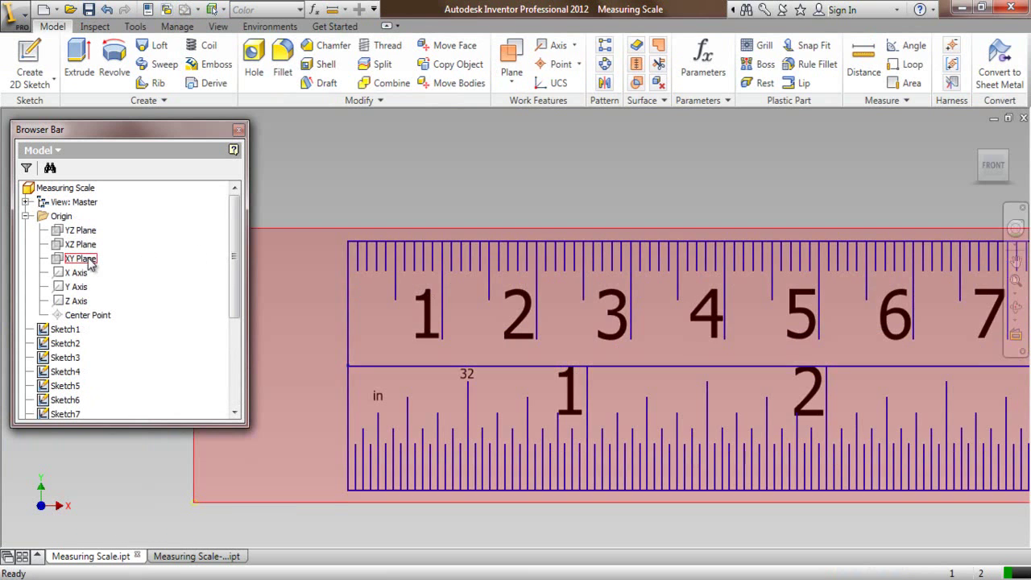
right_click(88, 259)
click(125, 298)
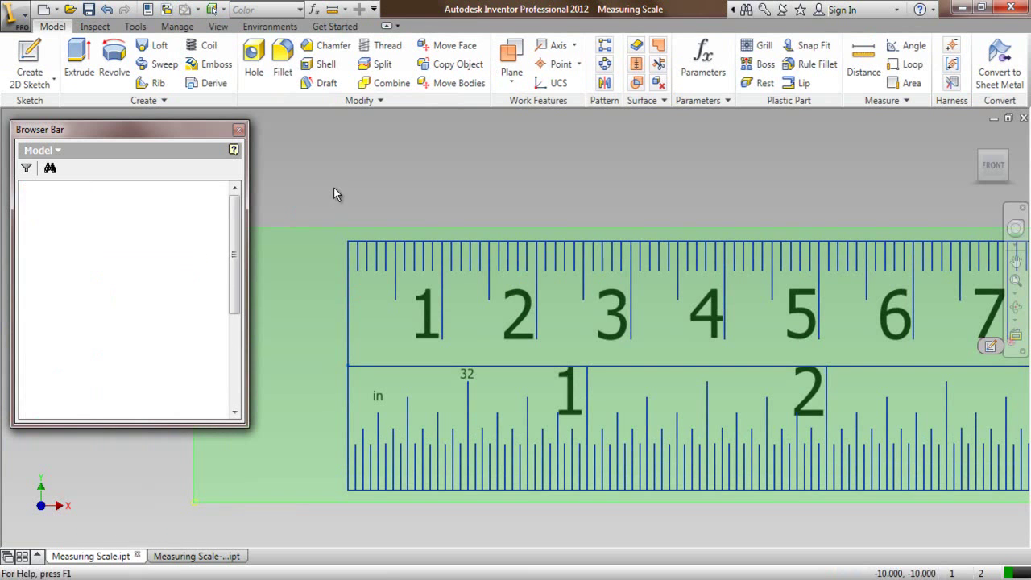
click(251, 60)
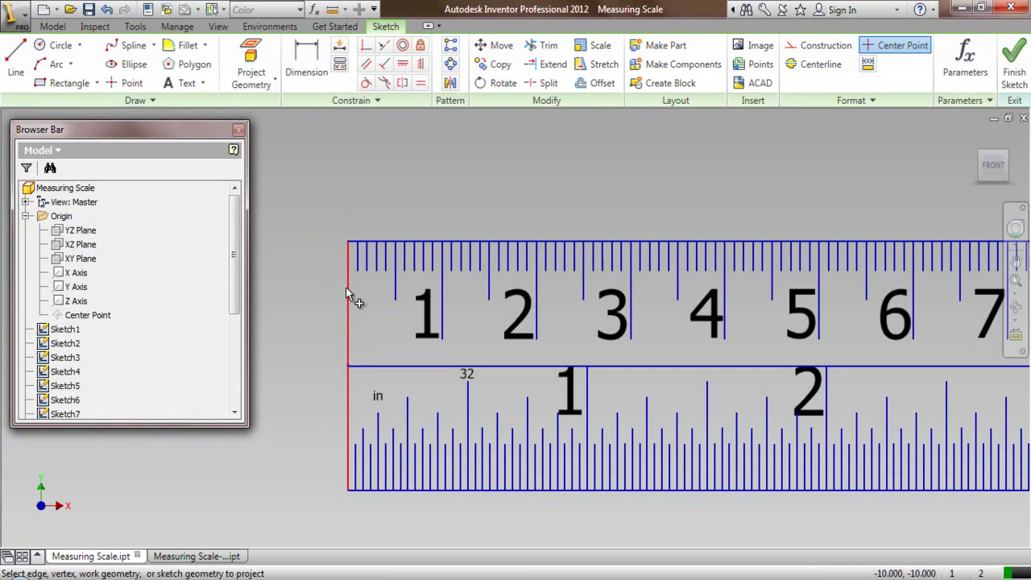
right_click(379, 183)
click(342, 180)
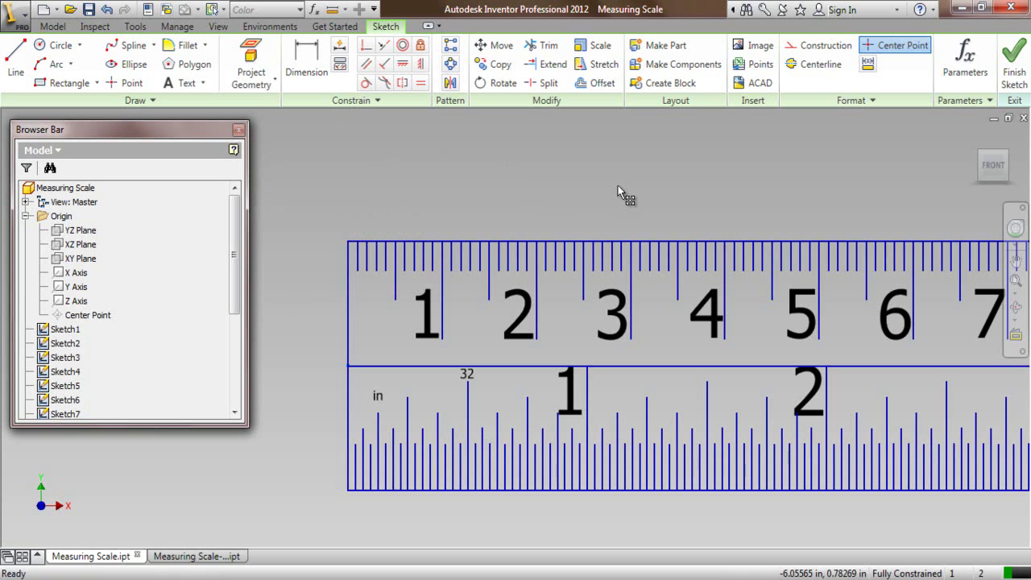
Step: Draw a 0.15 cm vertical line downward from the upper-left corner of the ruler
click(15, 60)
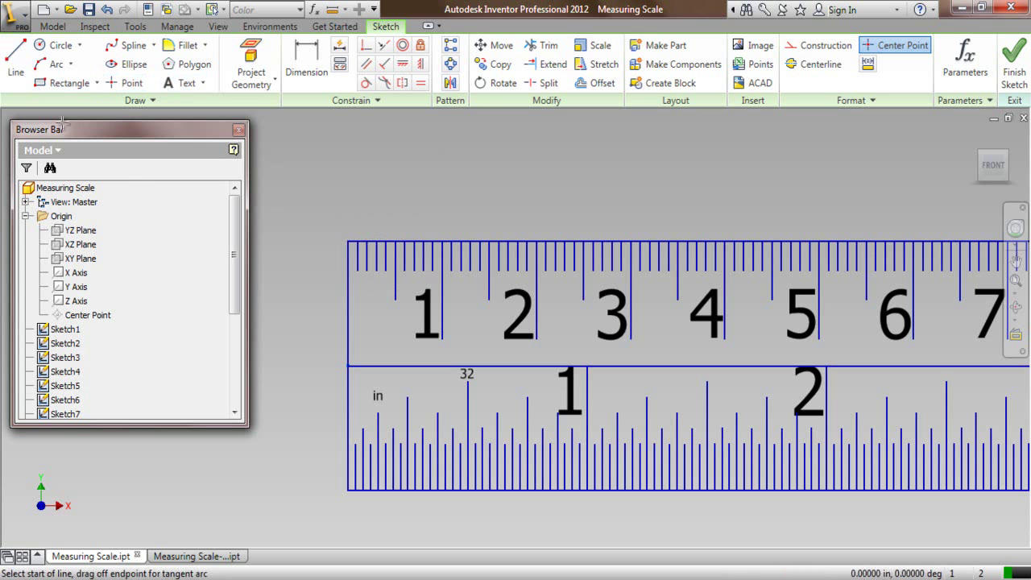
scroll(347, 241, up, 3)
scroll(347, 241, up, 2)
click(353, 234)
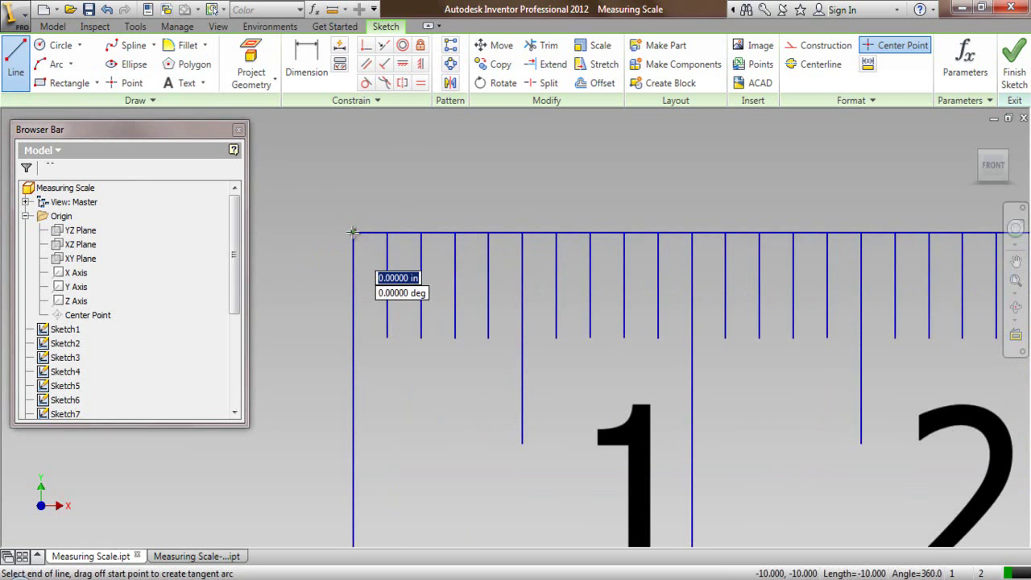
text(.15cm)
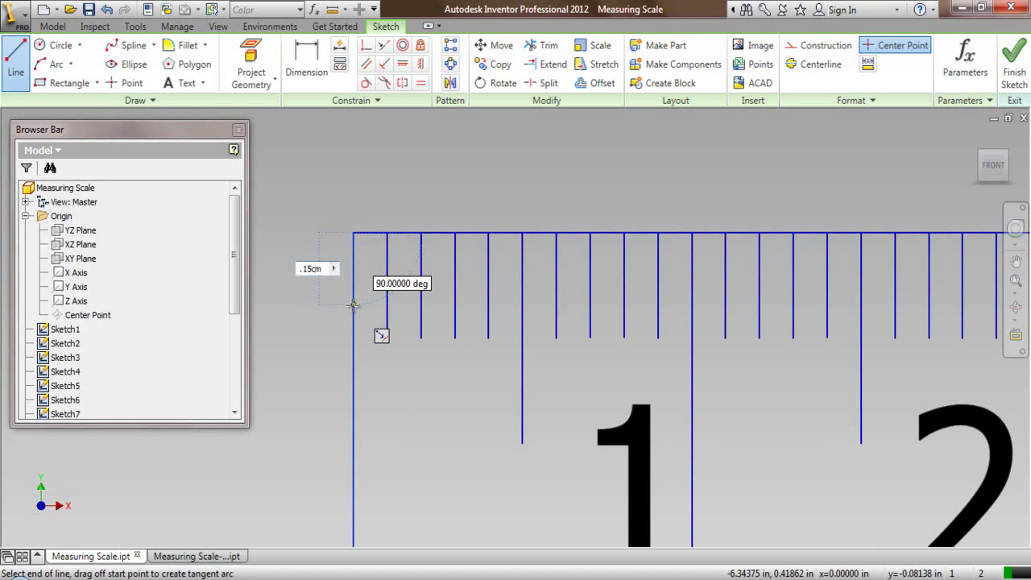
key(Return)
right_click(342, 207)
click(272, 200)
Step: Create a rectangular pattern of the 0.15 cm line along the ruler's top edge, with 21 instances fitted within 1 cm
click(450, 45)
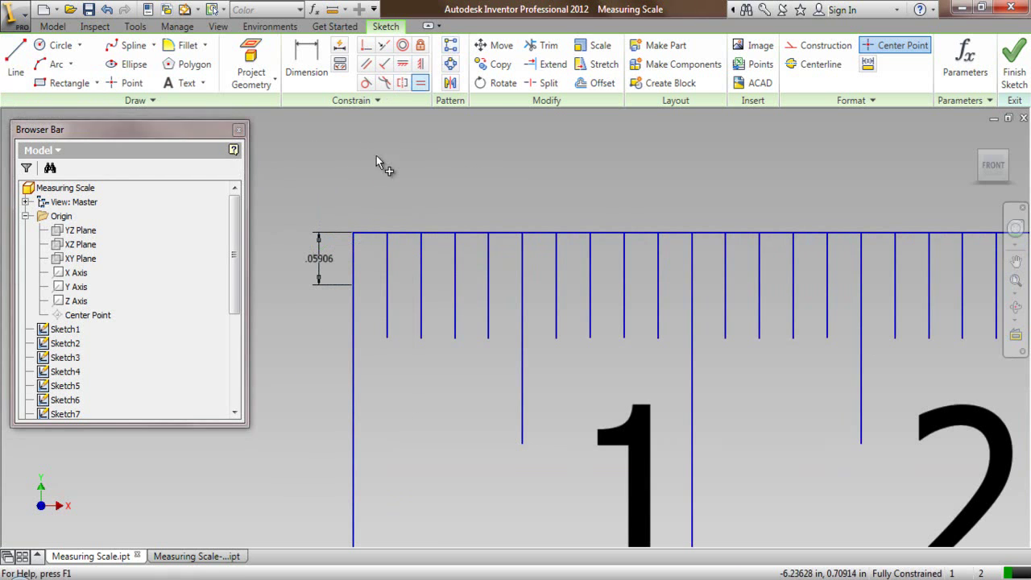
click(356, 258)
right_click(319, 184)
click(346, 188)
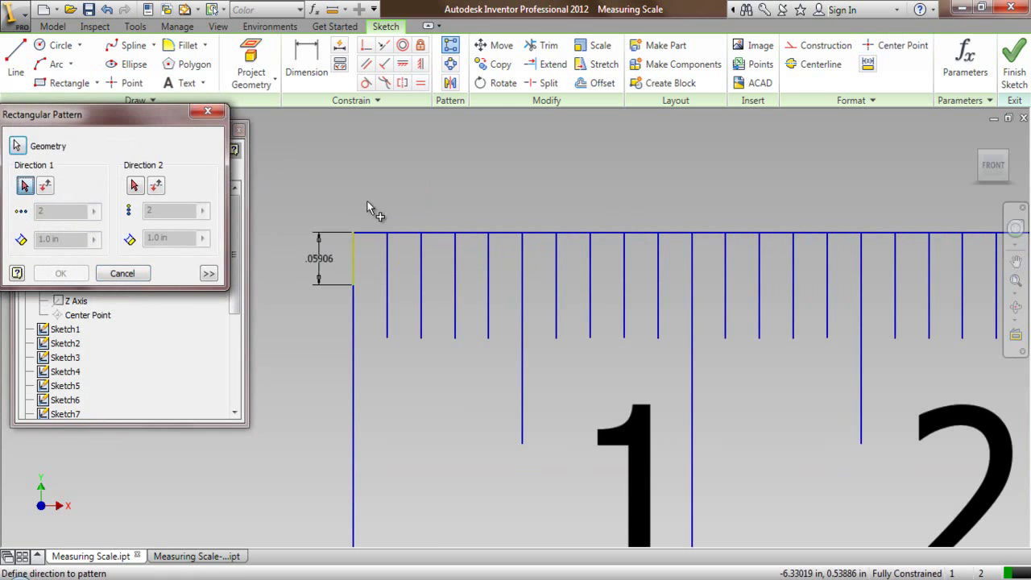
click(381, 233)
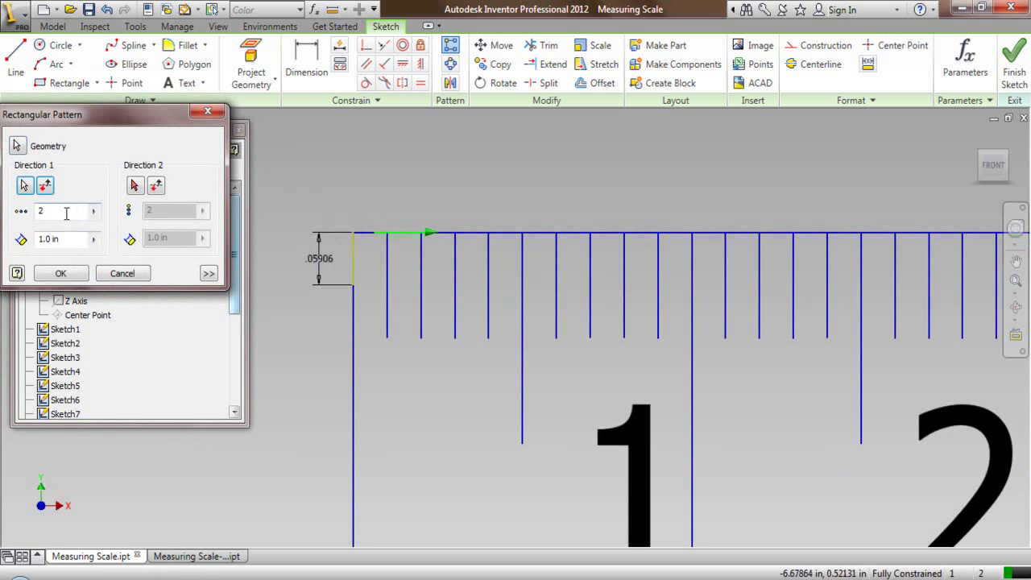
double_click(41, 212)
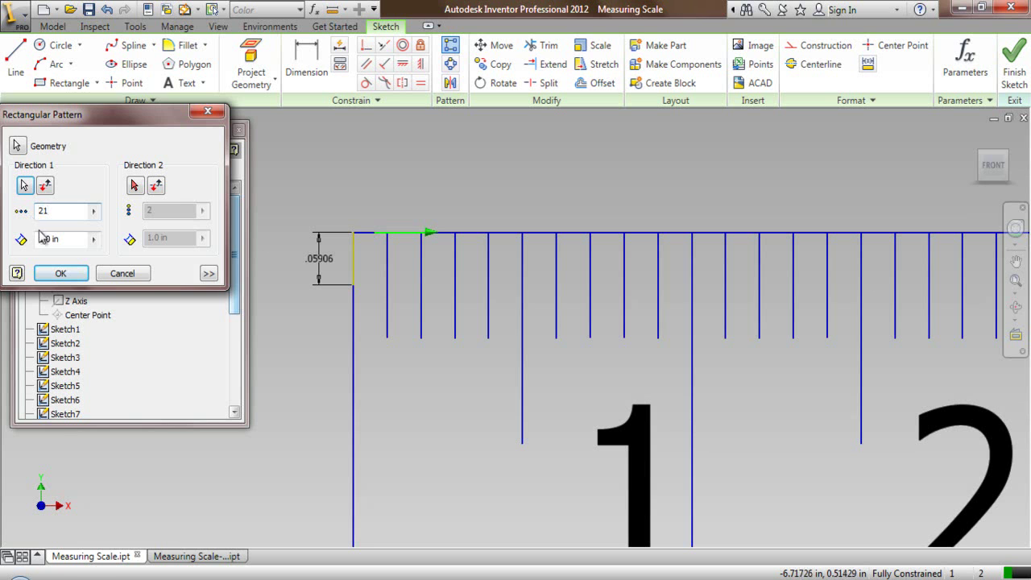
click(93, 238)
click(131, 280)
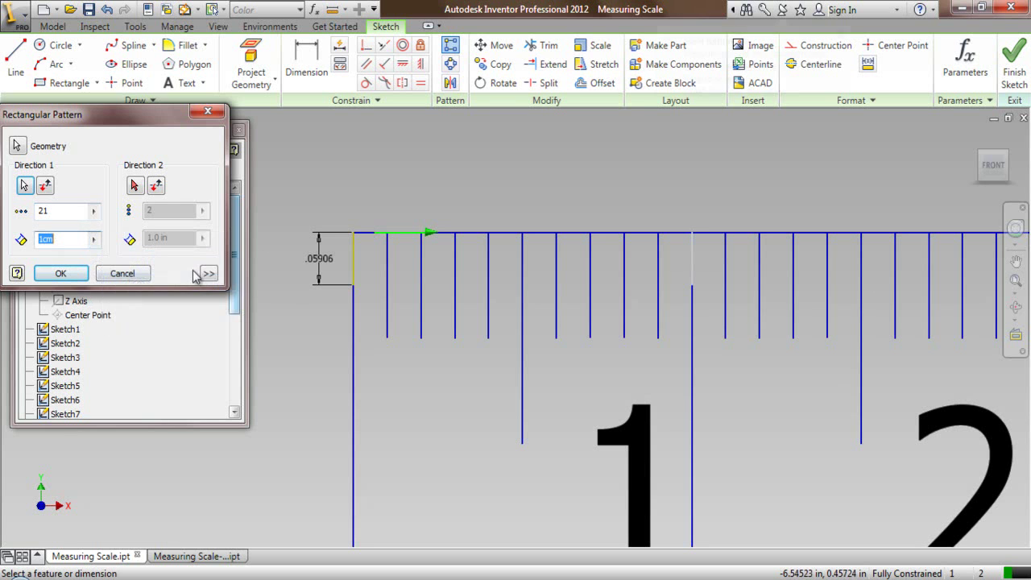
click(208, 273)
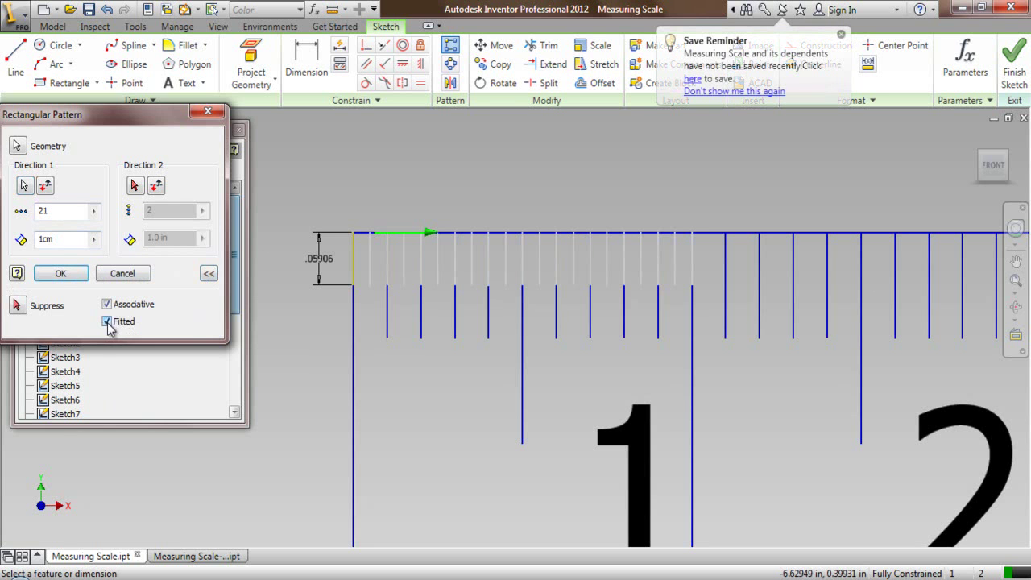
click(63, 276)
Step: Pattern the whole group of 0.15 cm ticks along the ruler's top edge, with 10 instances spaced 1 cm apart
scroll(302, 257, up, 3)
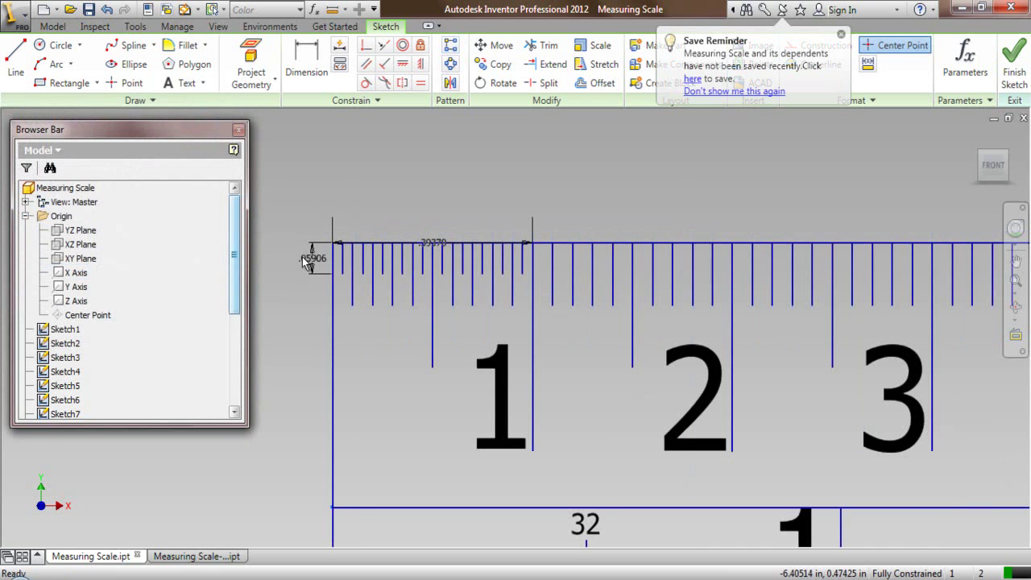
click(451, 47)
drag(288, 198, 559, 380)
right_click(411, 177)
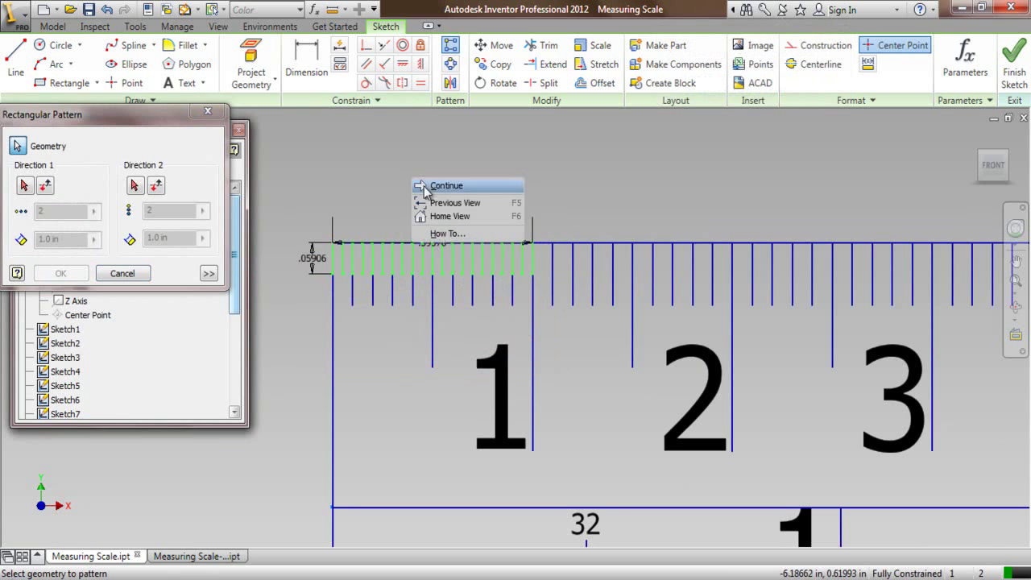
click(429, 184)
click(564, 244)
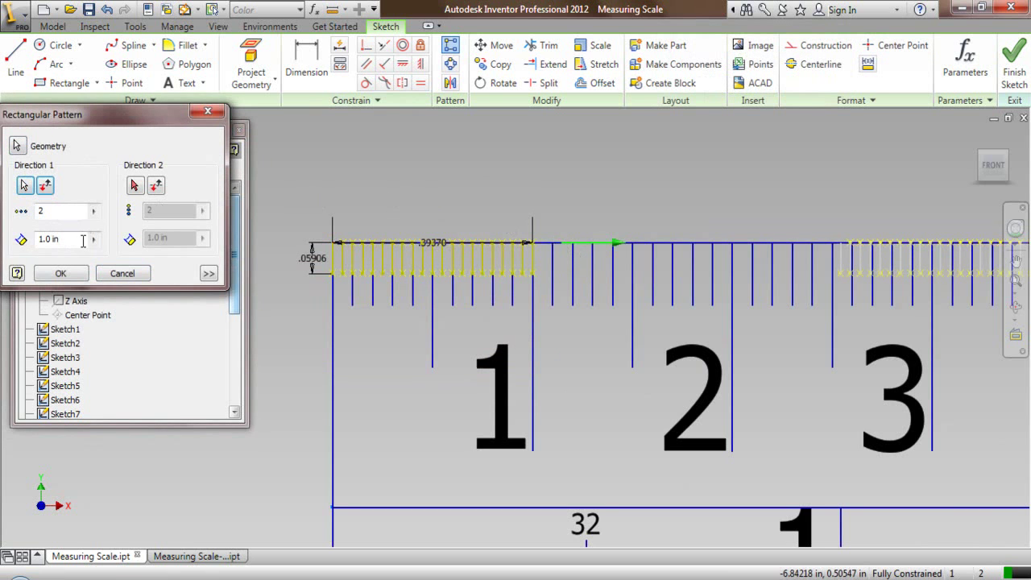
click(94, 240)
click(133, 286)
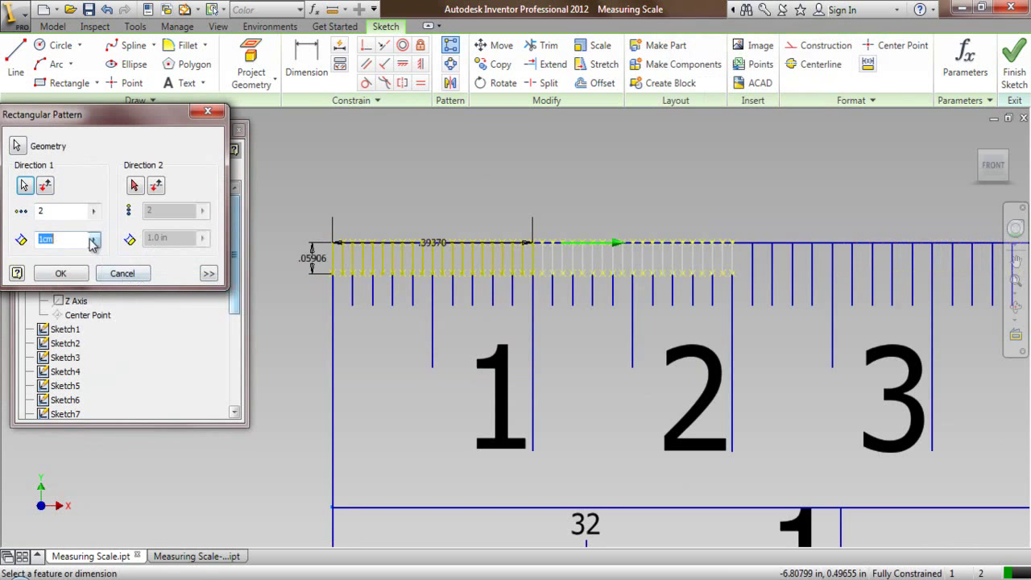
double_click(32, 211)
text(10)
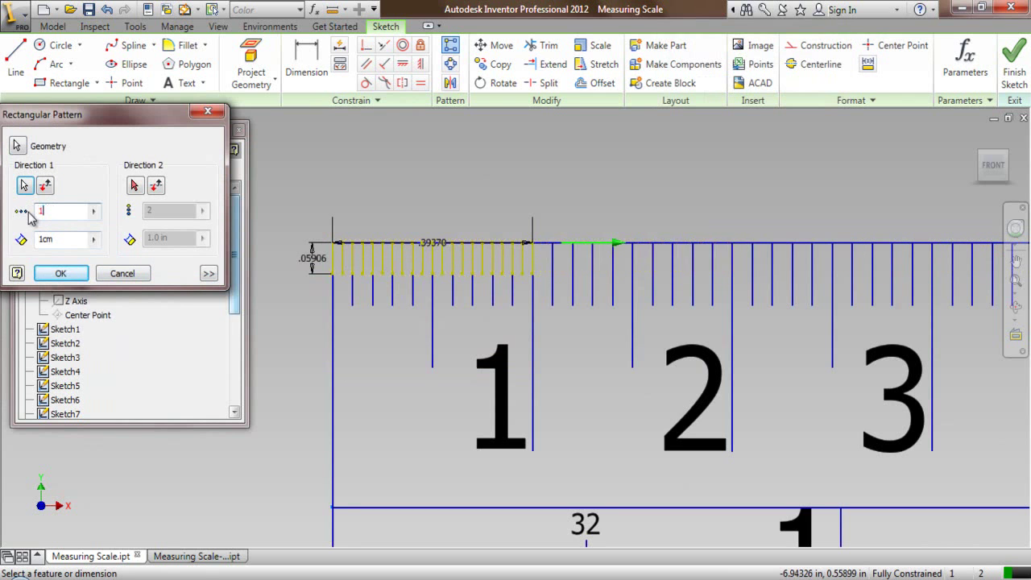
click(54, 271)
Step: Finish the half-millimetre tick sketch and turn off the visibility of its dimensions
scroll(290, 324, up, 5)
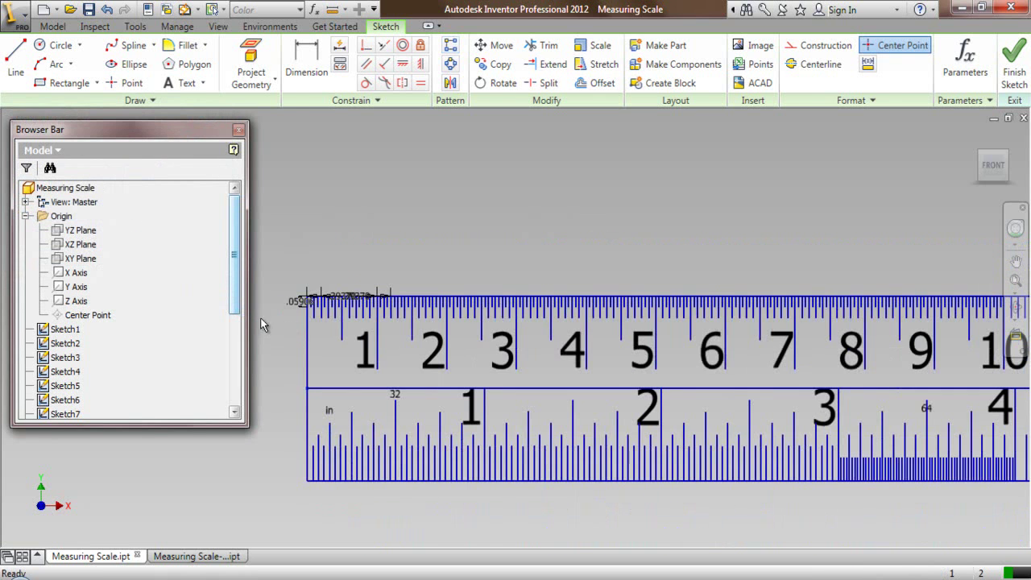
scroll(381, 324, up, 3)
scroll(689, 336, down, 3)
scroll(564, 322, up, 3)
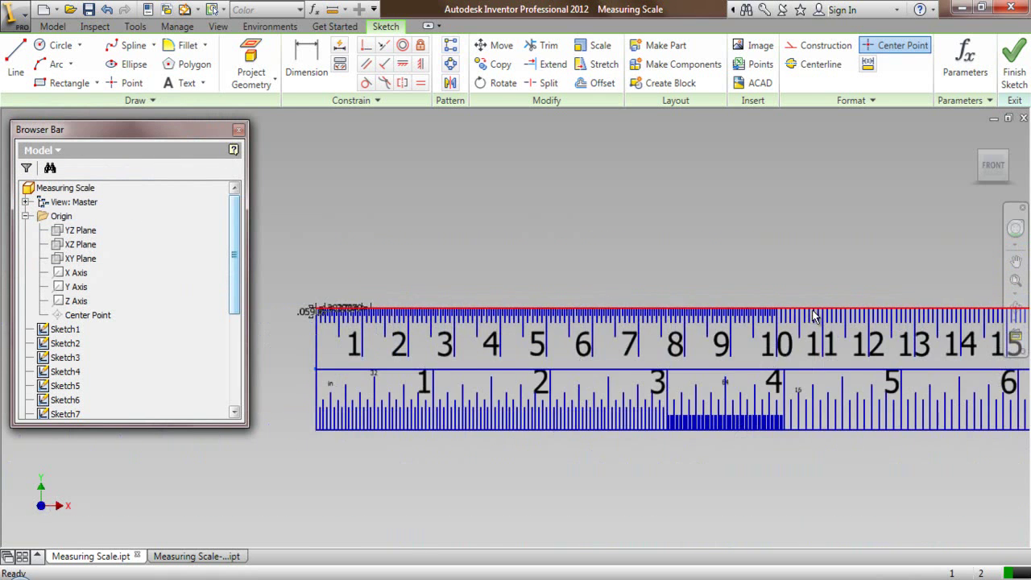
scroll(361, 313, down, 4)
scroll(360, 313, down, 2)
click(1014, 68)
scroll(192, 301, down, 4)
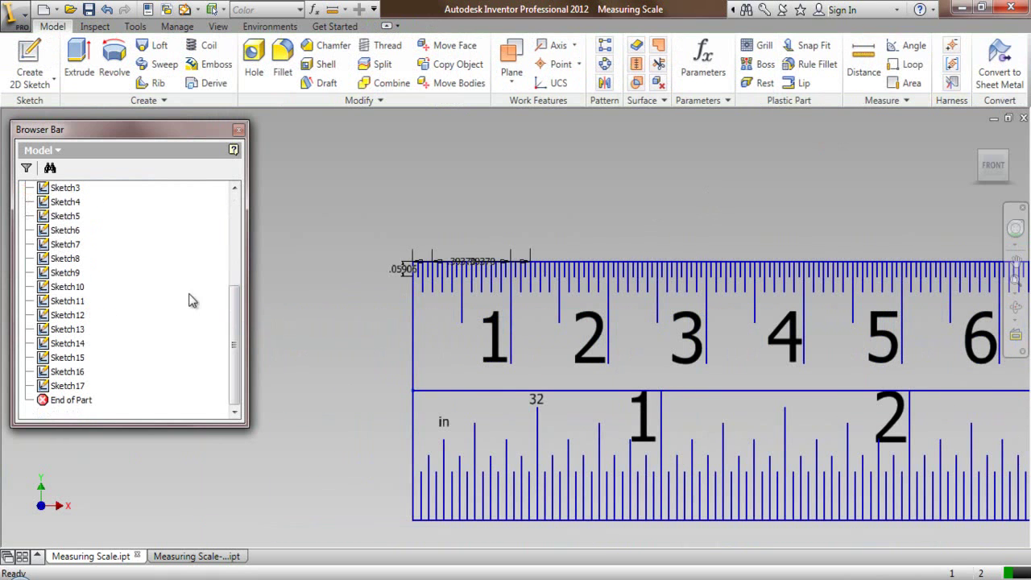
right_click(71, 388)
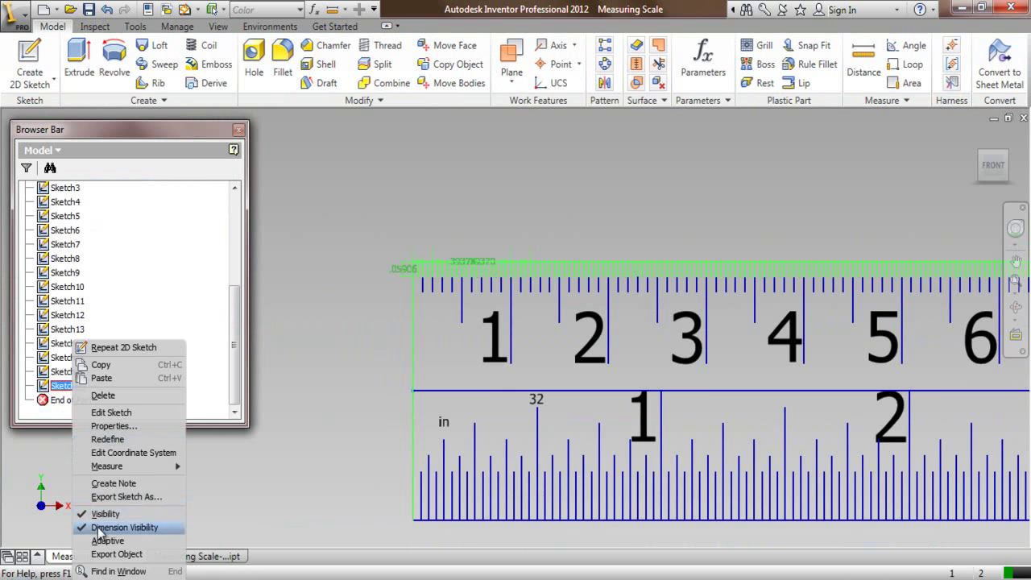
click(113, 526)
Step: Start a new sketch on the XY Plane of the ruler for the half-millimetre label
scroll(467, 287, down, 2)
scroll(171, 261, up, 4)
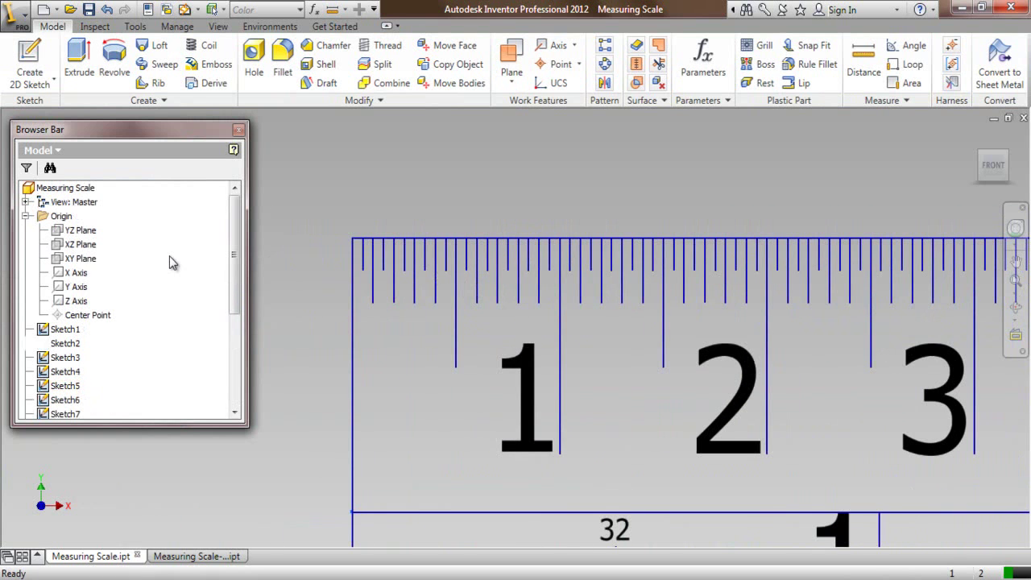
right_click(81, 258)
click(113, 299)
Step: Switch to the Measuring Scale- Digits part, then finish and hide its Sketch1 with the numbers 1 to 30
click(193, 556)
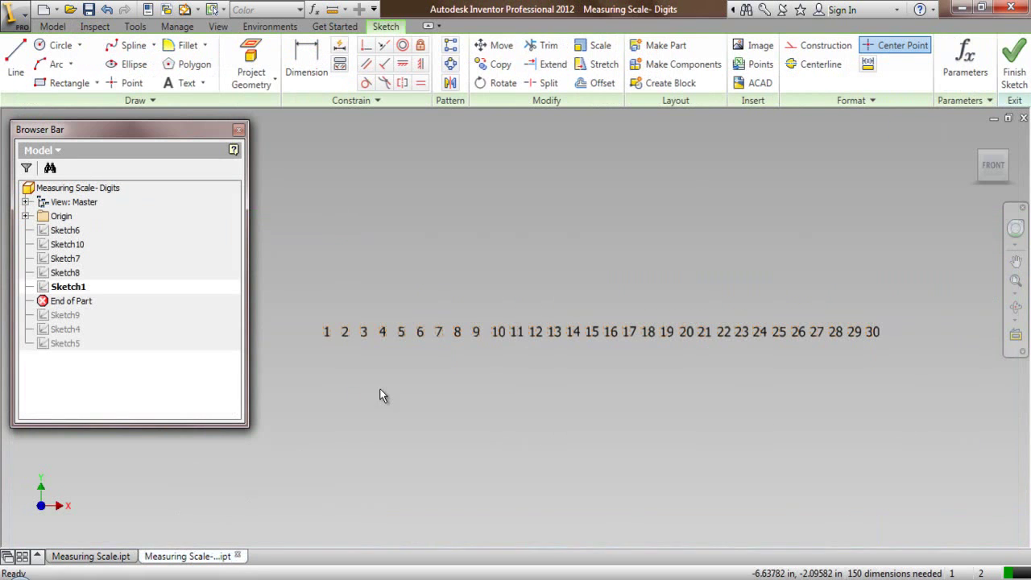
click(1014, 68)
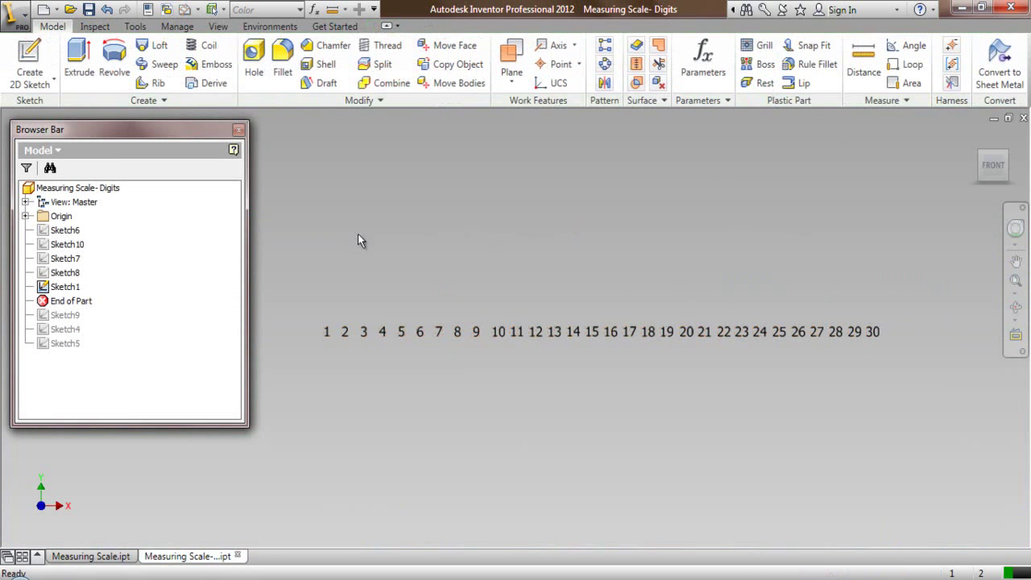
right_click(68, 289)
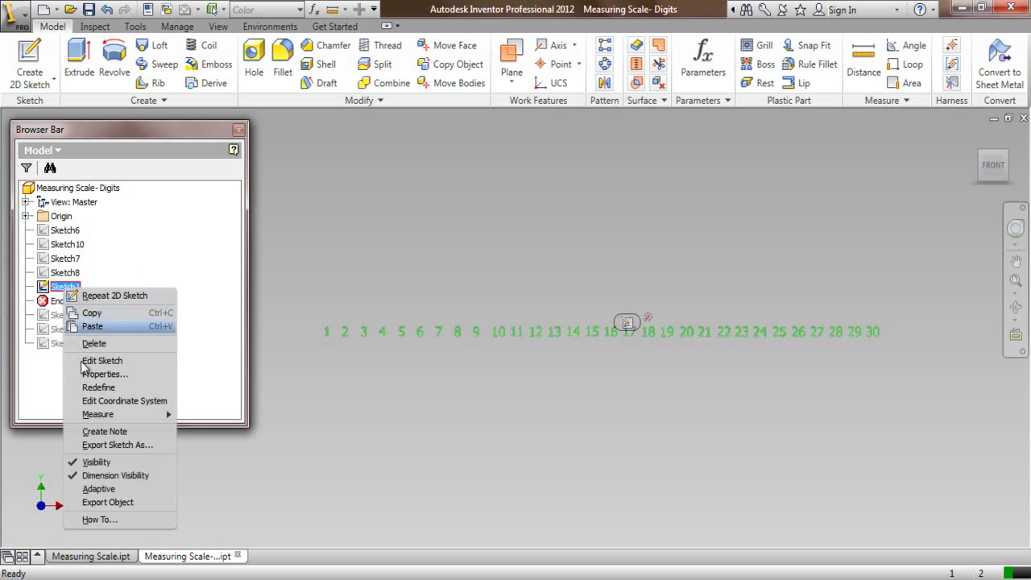
click(92, 460)
Step: Move the End of Part marker below Sketch9, and copy the "1/2 mm" text from that sketch
drag(89, 307, 90, 320)
double_click(65, 300)
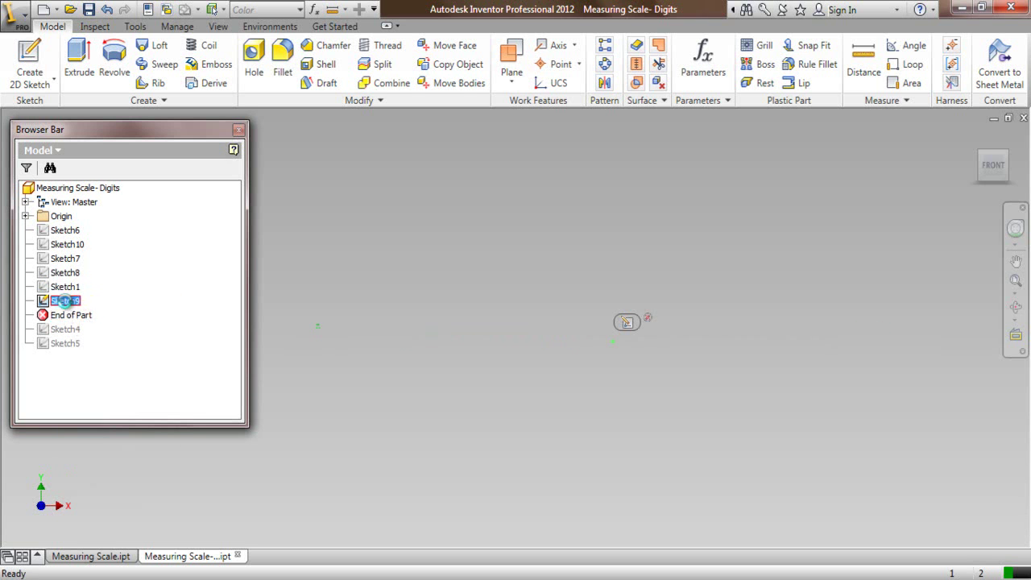
scroll(310, 322, up, 5)
mouse_move(300, 218)
mouse_down()
mouse_move(555, 484)
mouse_move(589, 481)
mouse_up()
right_click(569, 357)
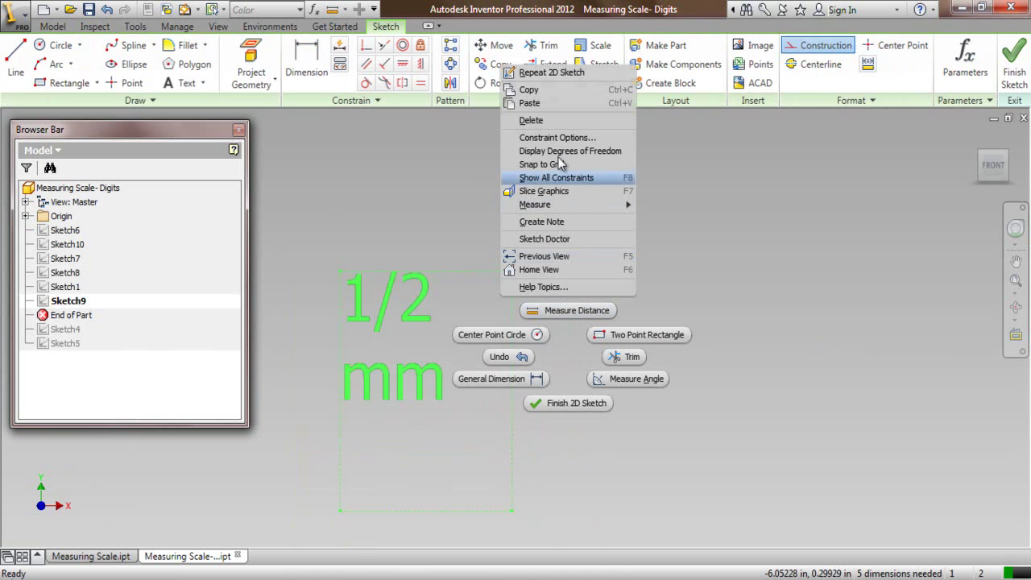
click(558, 92)
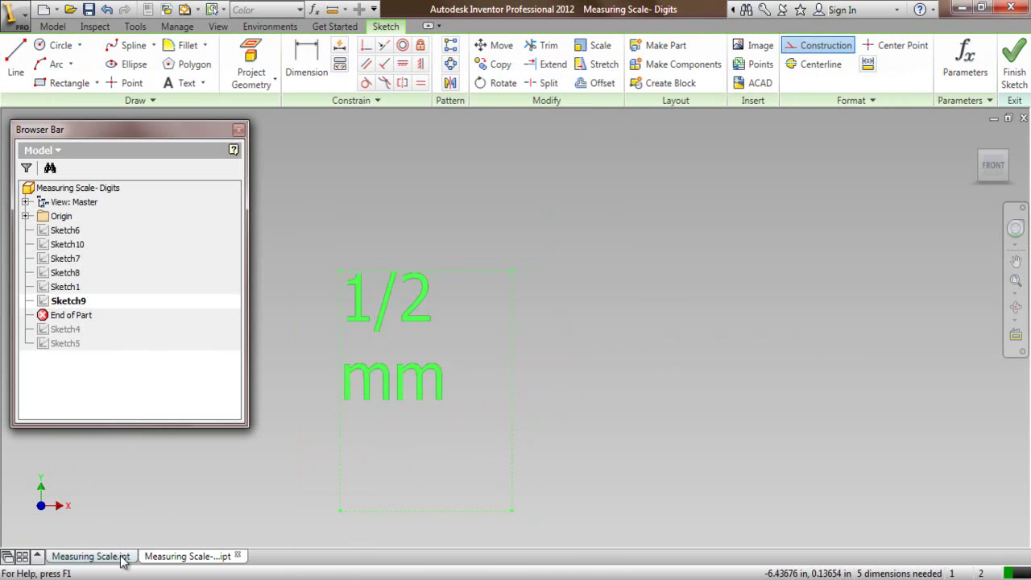
Step: Paste the "1/2 mm" text into the open sketch of the Measuring Scale part and finish the sketch
click(91, 556)
right_click(427, 178)
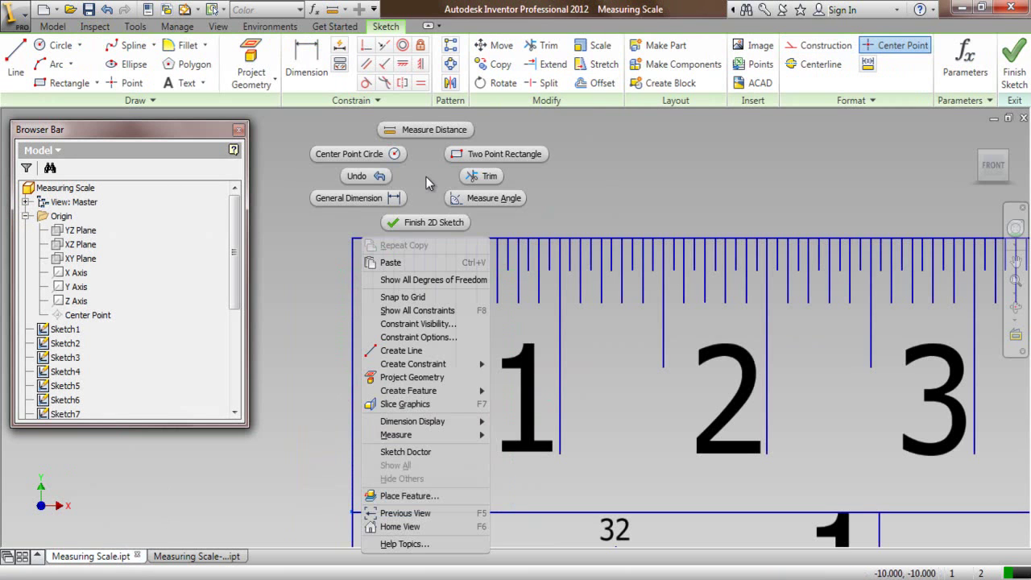
click(391, 264)
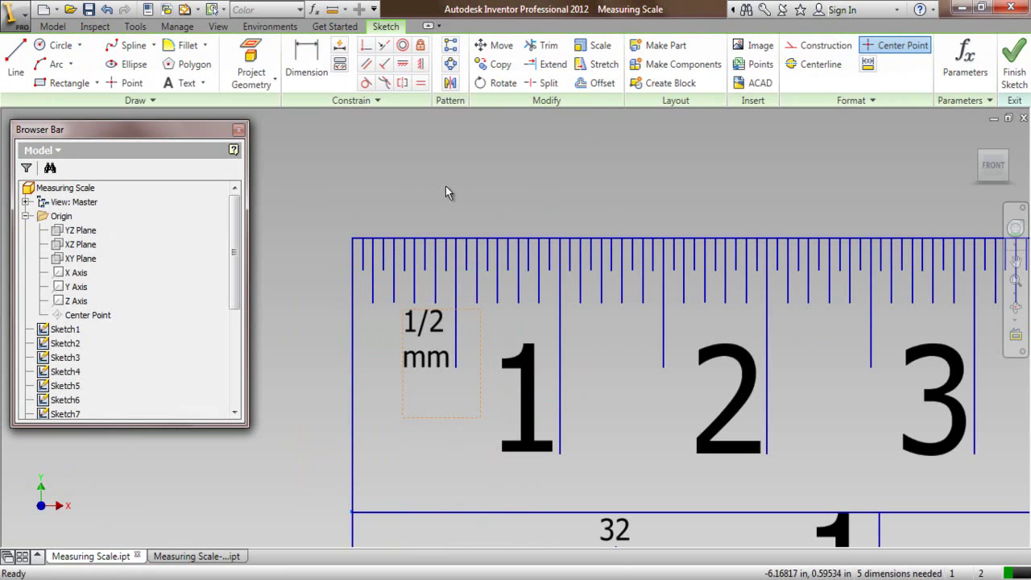
click(1013, 61)
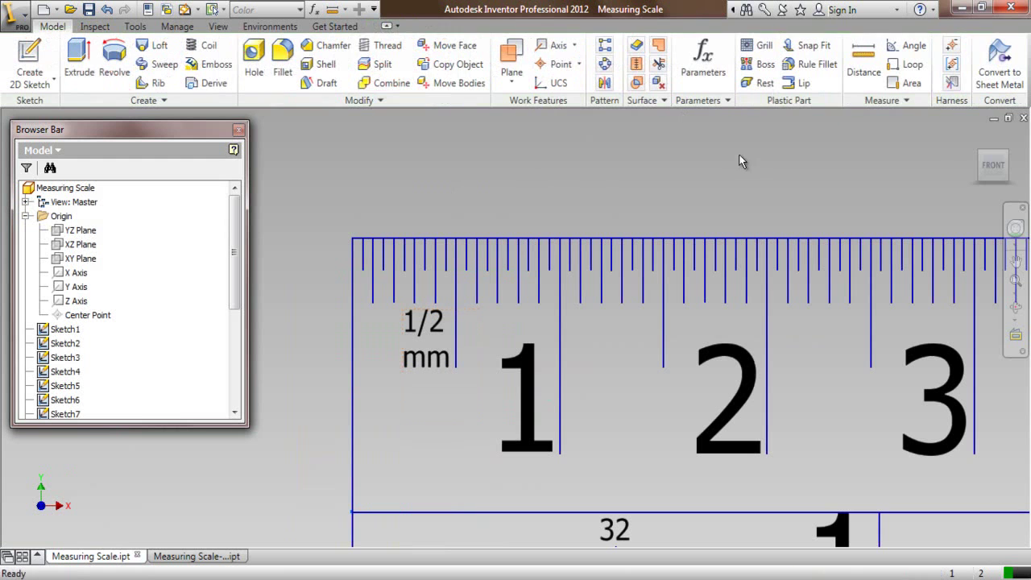
Step: Start a new sketch on the XY Plane of the ruler for the "Measuring Scale" label
scroll(387, 179, down, 2)
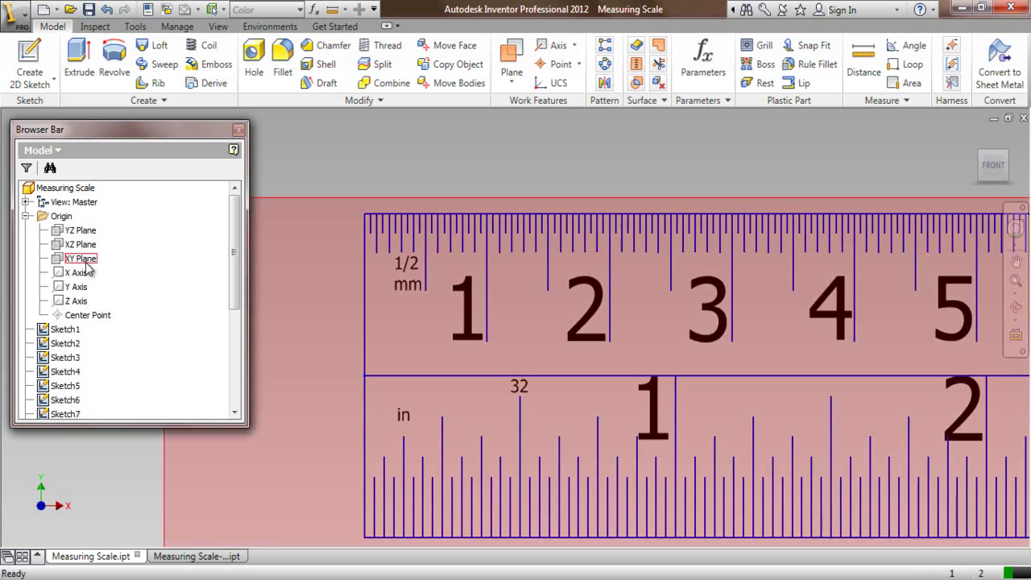
click(82, 258)
right_click(87, 263)
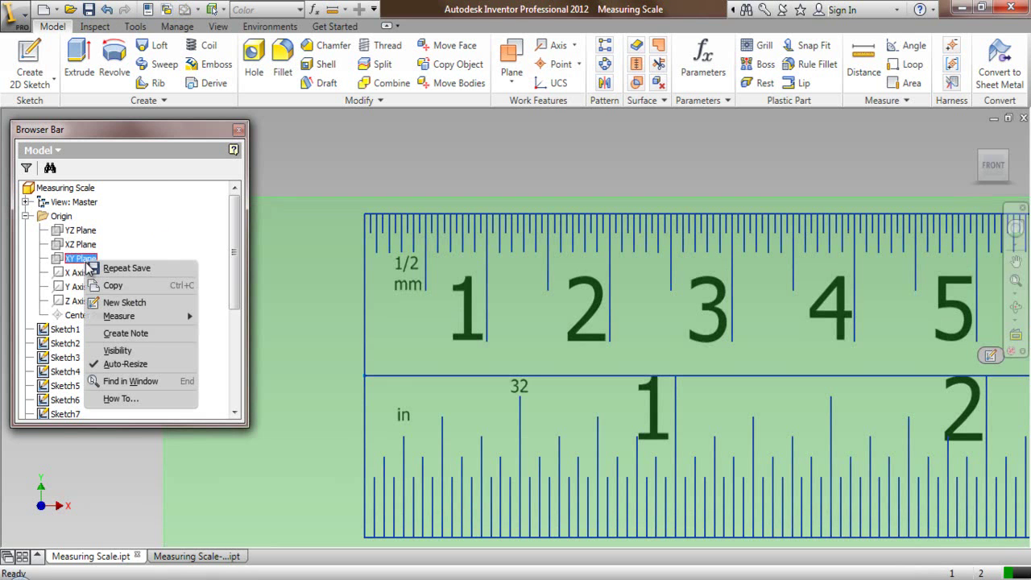
click(120, 303)
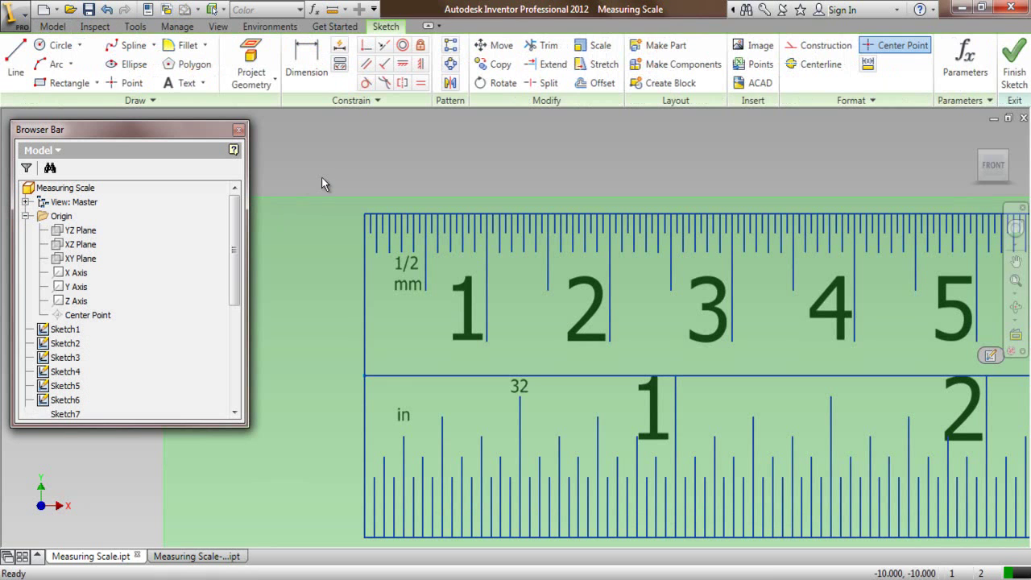
Step: Switch to the Measuring Scale- Digits part, then finish and hide its Sketch9 with the "1/2 mm" text
click(197, 556)
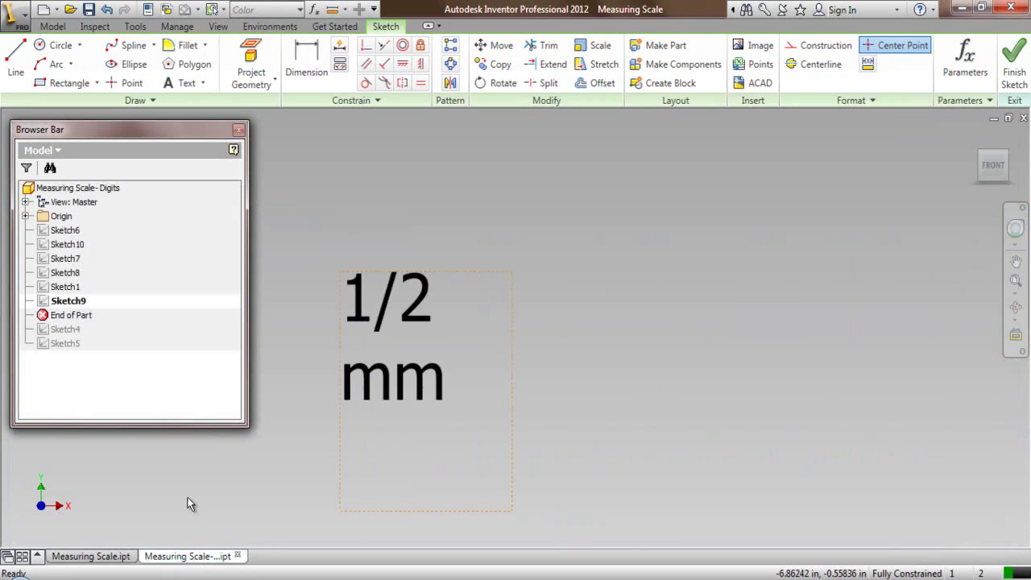
click(1011, 61)
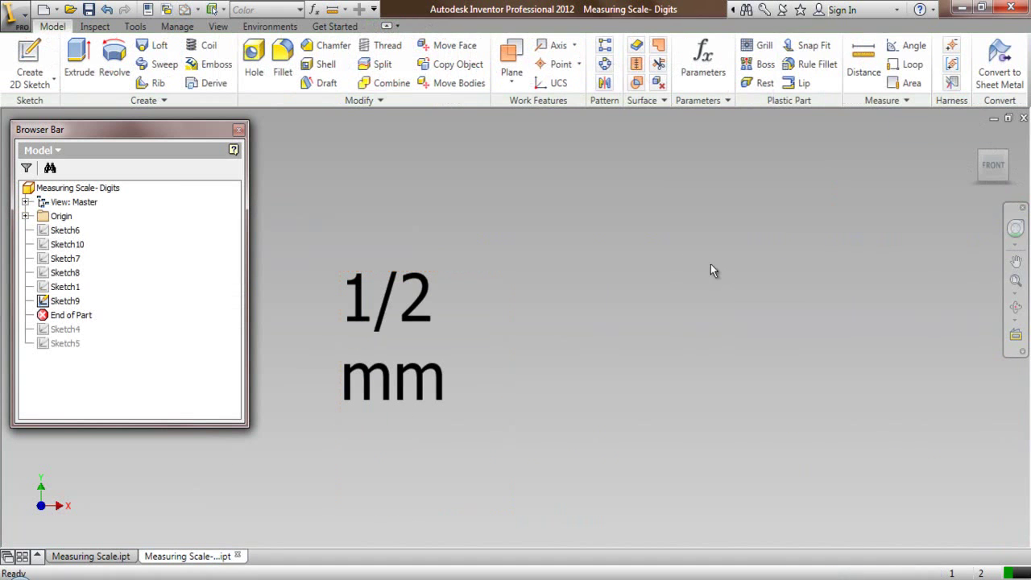
right_click(80, 301)
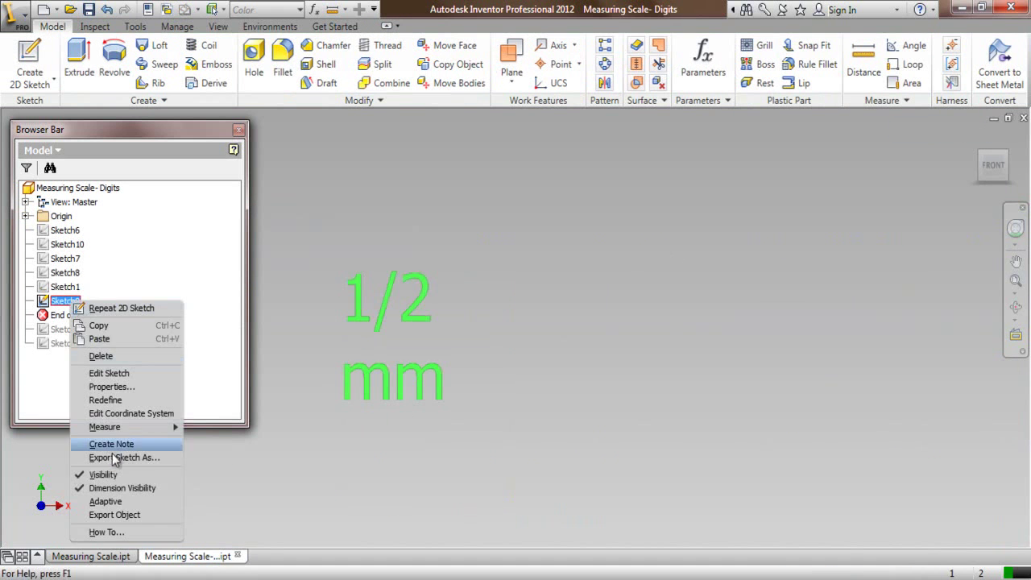
click(119, 478)
Step: Move the End of Part marker below Sketch4, and copy the "Measuring Scale" text with its rounded outline from that sketch
drag(84, 318, 84, 331)
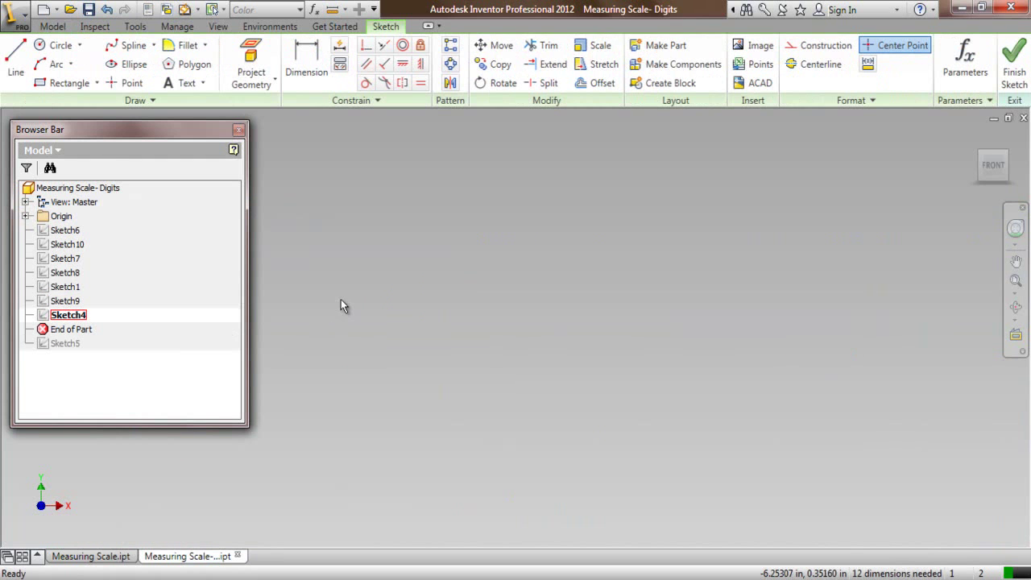
scroll(693, 338, down, 3)
drag(461, 256, 712, 470)
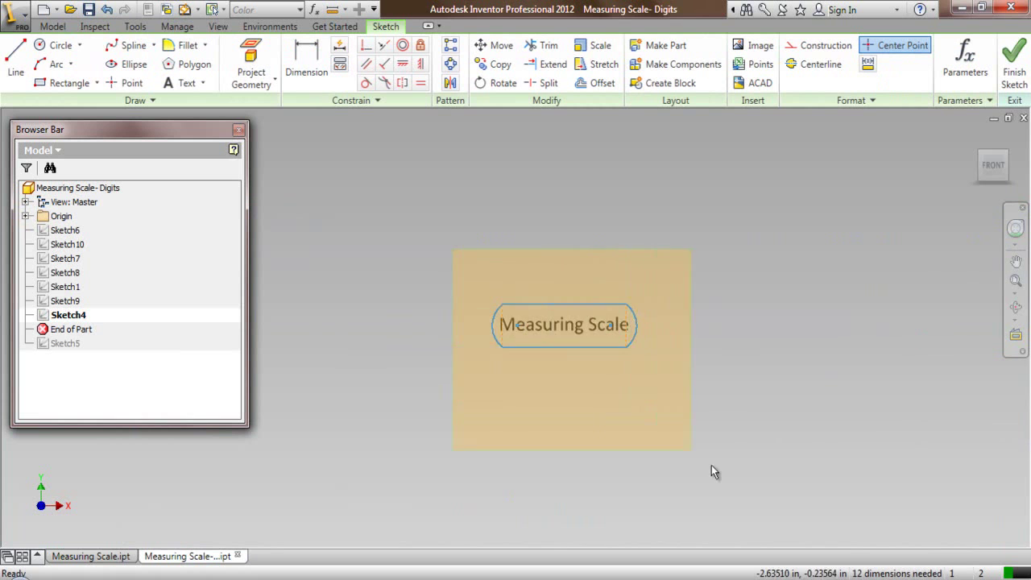
right_click(703, 278)
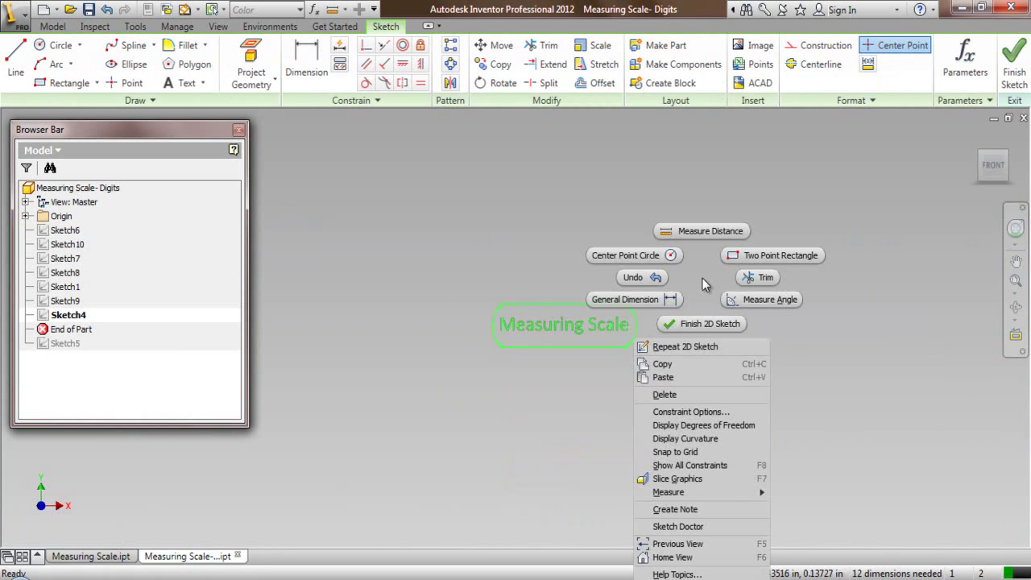
click(667, 365)
Step: Paste the outlined "Measuring Scale" text into the open sketch of the Measuring Scale part and finish the sketch
click(131, 555)
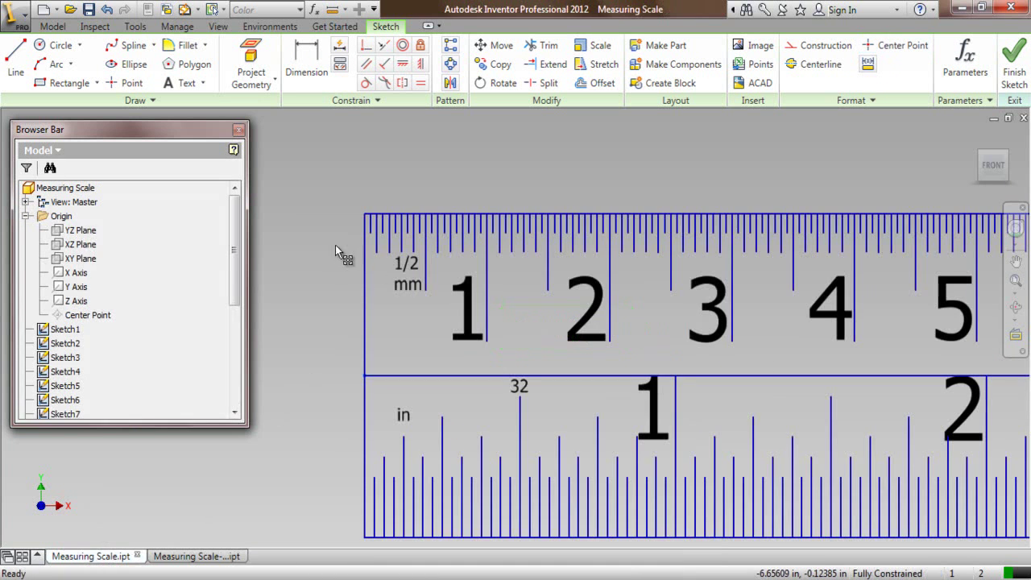
right_click(313, 225)
click(286, 311)
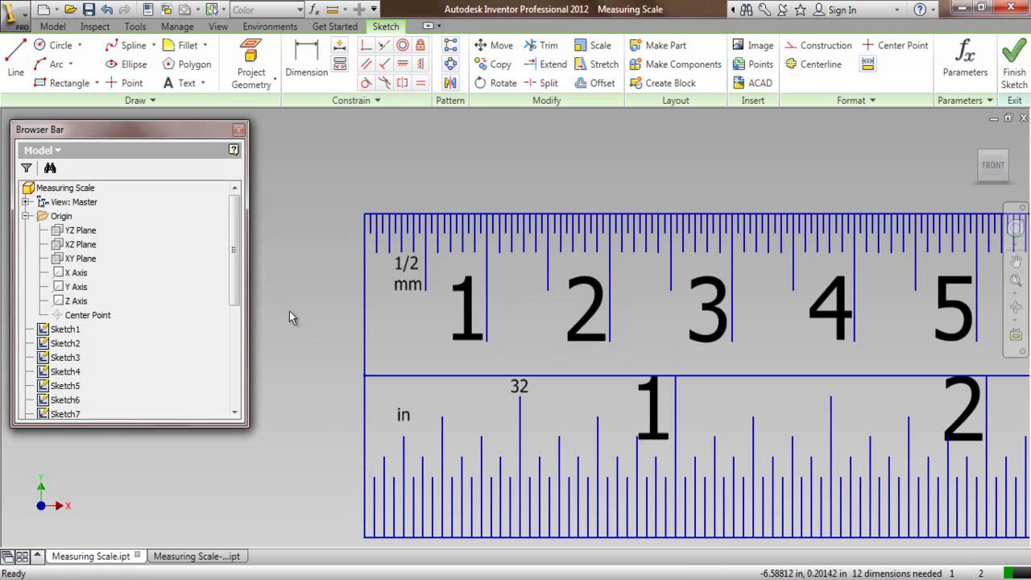
scroll(290, 312, down, 3)
scroll(719, 338, up, 3)
scroll(720, 338, up, 3)
click(719, 338)
click(1015, 72)
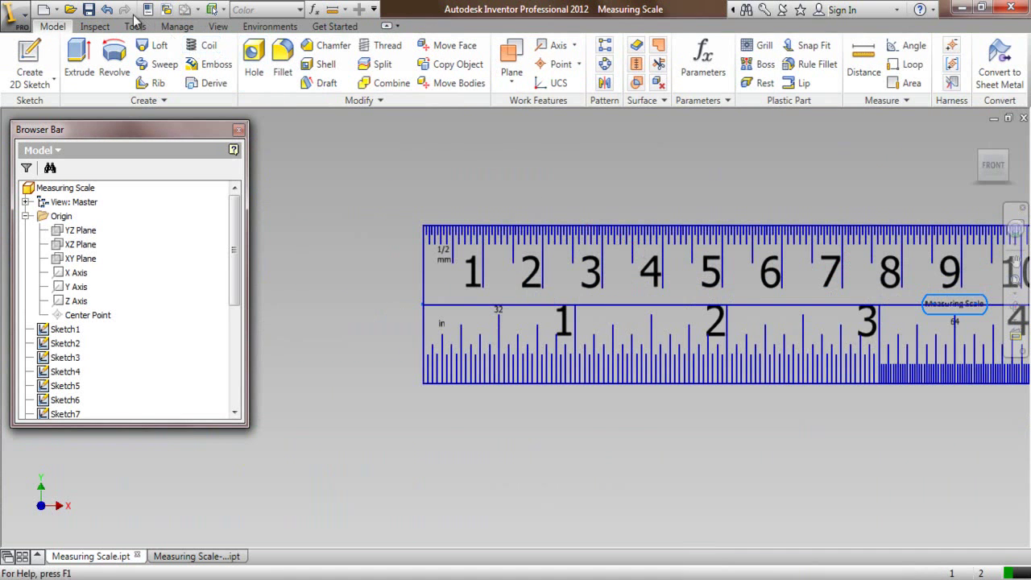
Step: Start a new sketch on the XY Plane of the ruler for the "STAINLESS STEEL" label
click(81, 258)
right_click(81, 261)
click(105, 294)
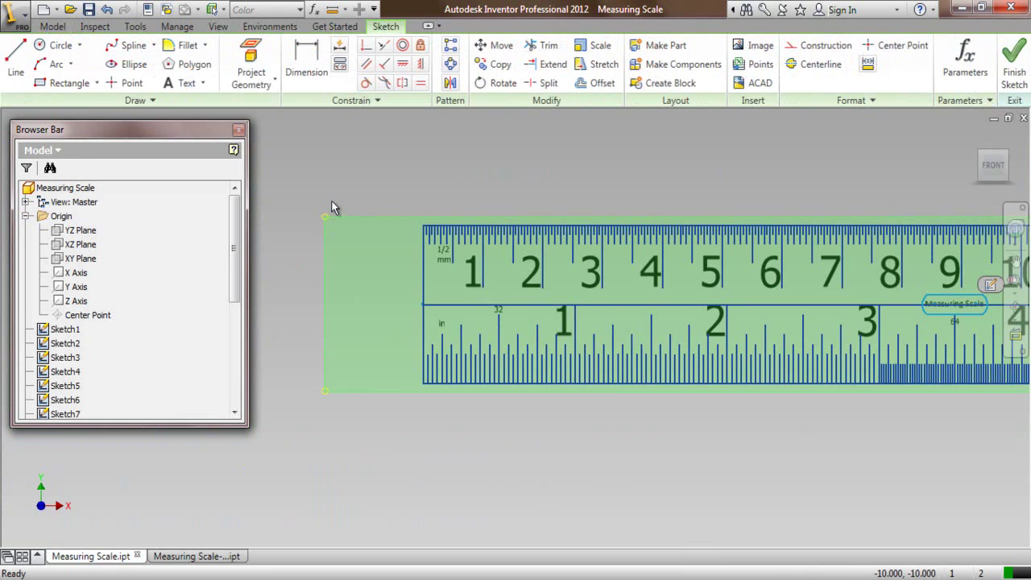
Step: Switch to the Measuring Scale- Digits part, then finish and hide its Sketch4 with the outlined "Measuring Scale" text
click(193, 556)
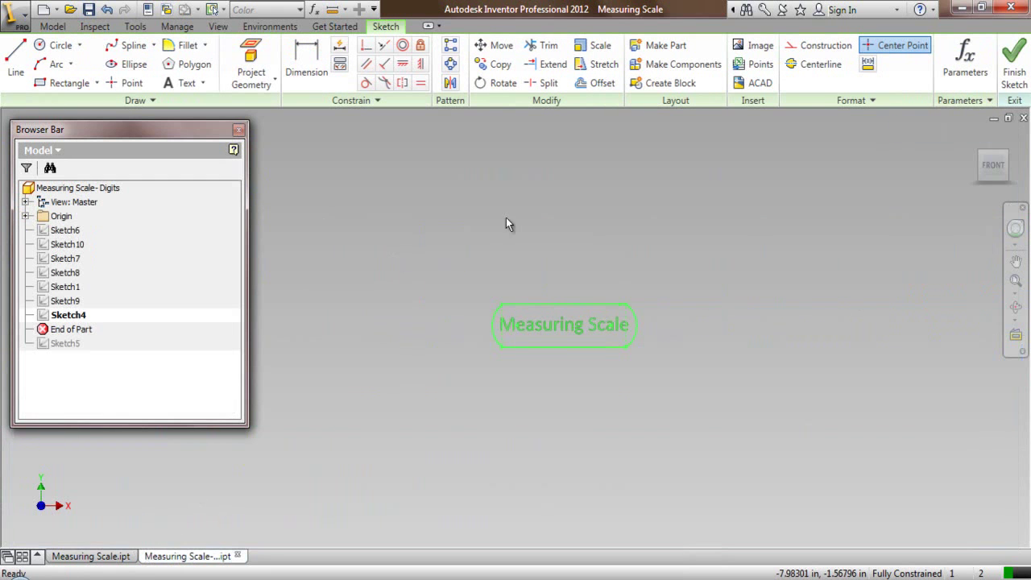
right_click(69, 315)
click(110, 481)
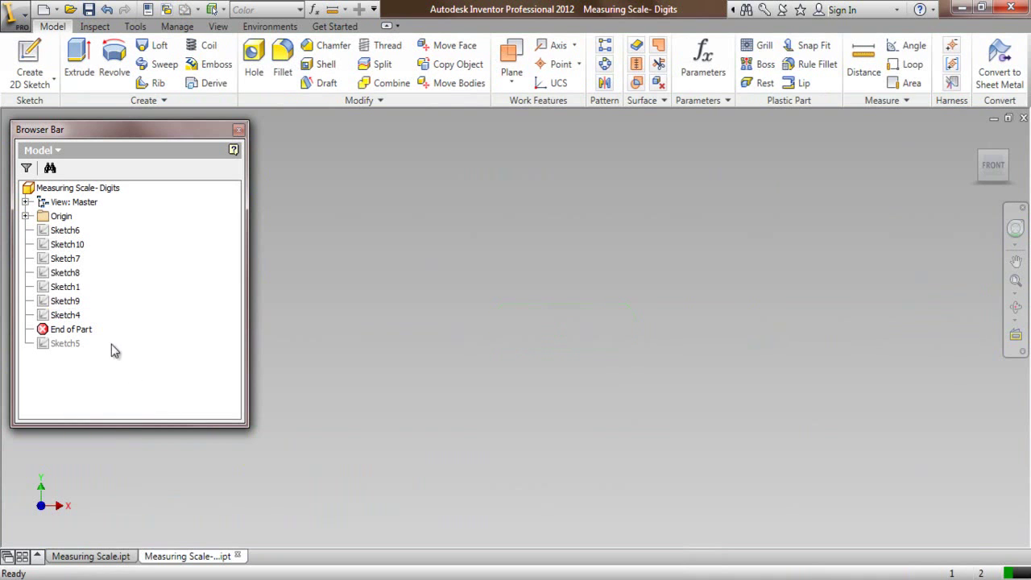
Step: Move the End of Part marker below Sketch5, and copy the "STAINLESS STEEL" text from that sketch
drag(91, 334, 88, 361)
double_click(39, 329)
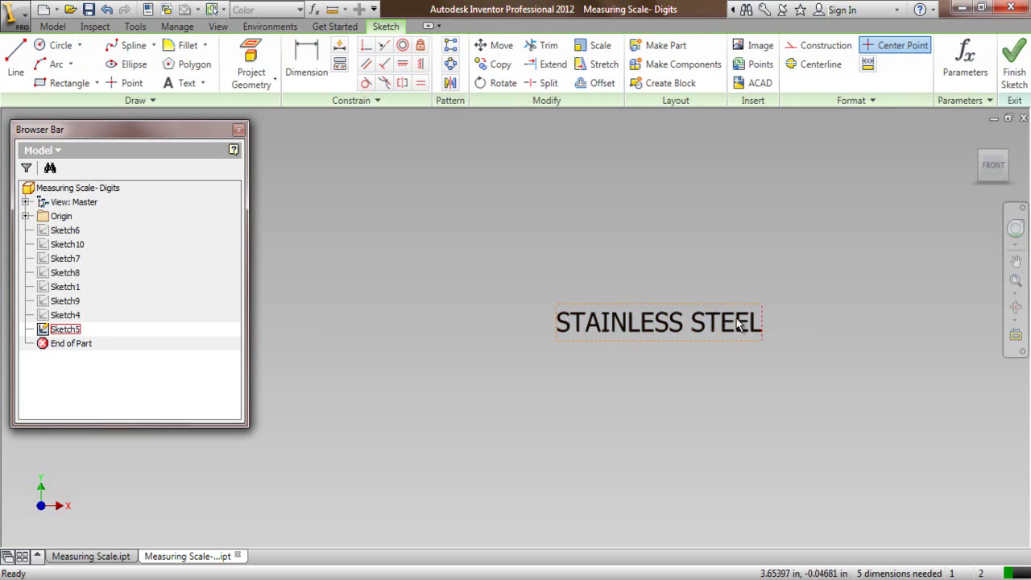
right_click(742, 273)
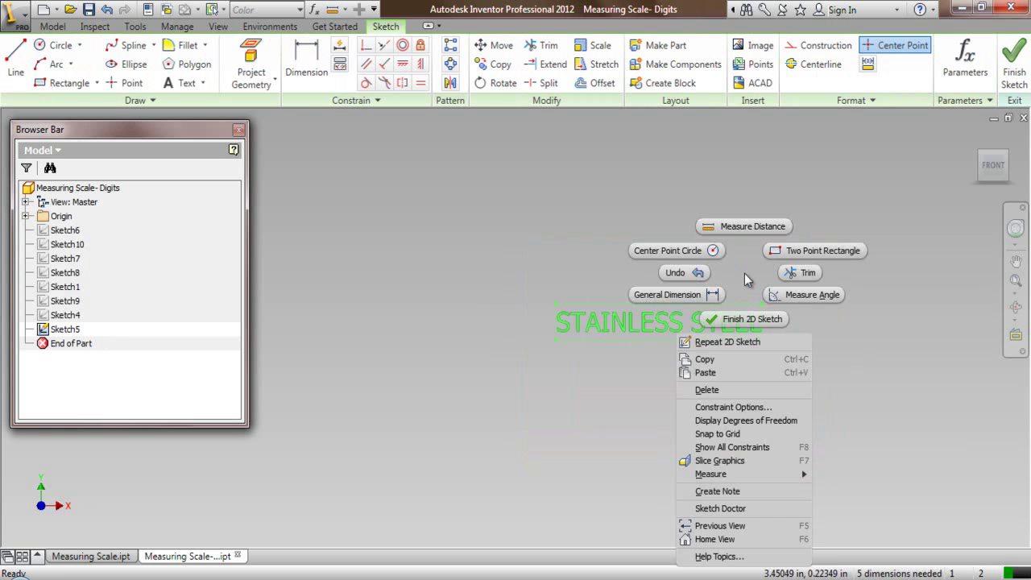
click(699, 360)
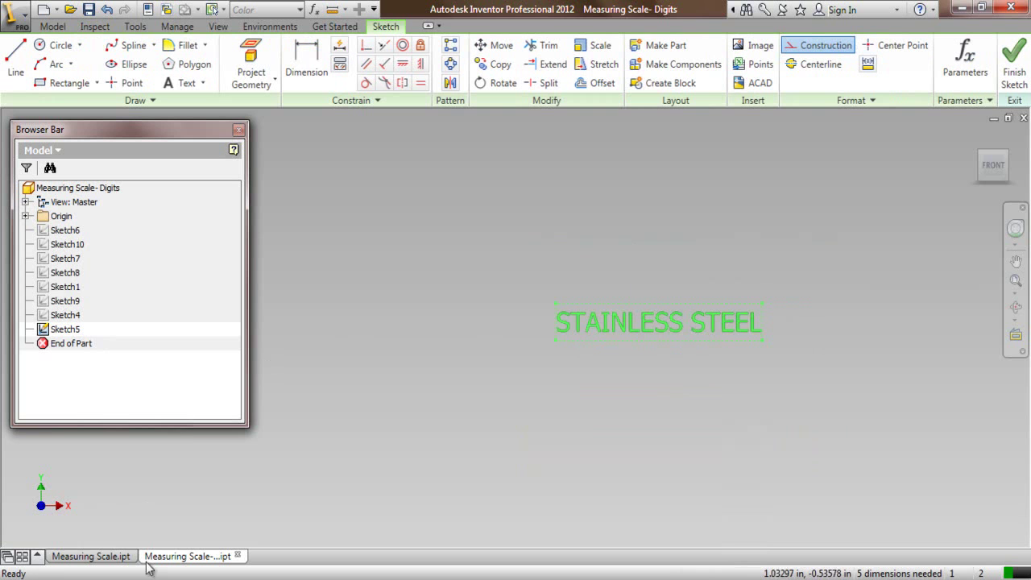
Step: Paste the "STAINLESS STEEL" text into the open sketch of the Measuring Scale part and finish the sketch
click(91, 556)
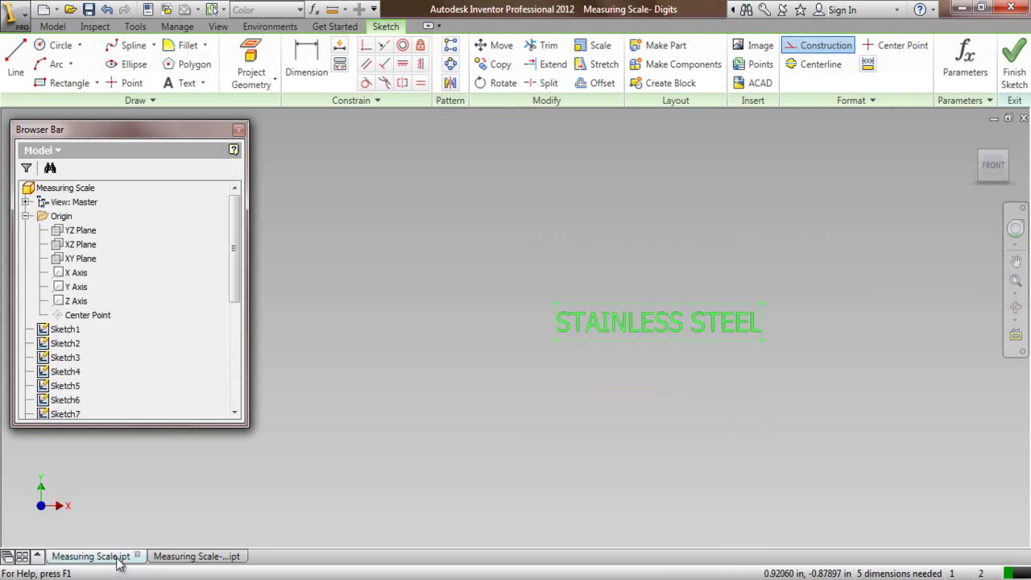
right_click(371, 184)
click(337, 267)
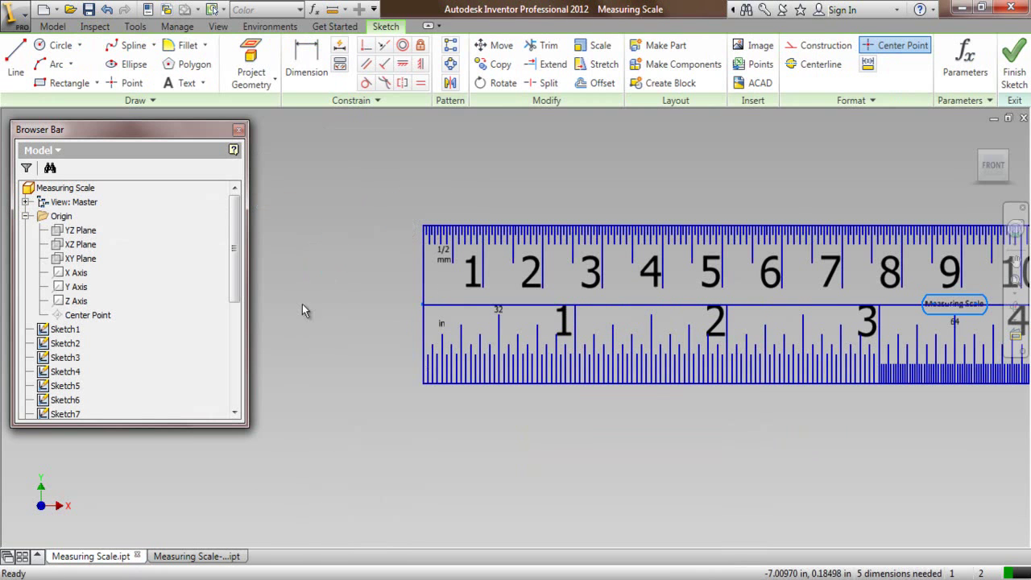
scroll(294, 330, up, 5)
scroll(610, 326, down, 6)
click(610, 326)
click(1015, 78)
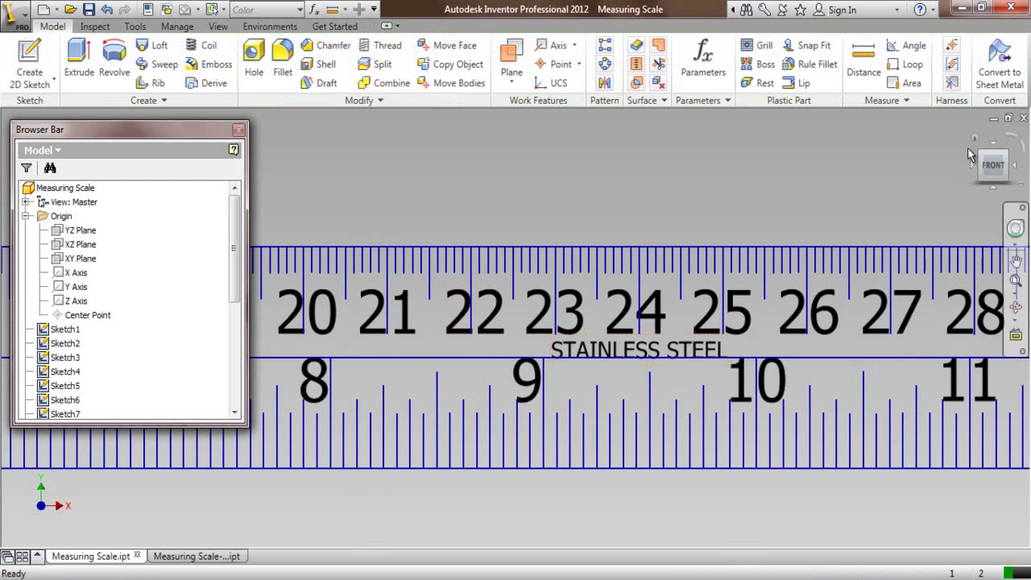
Step: Show the whole ruler in an isometric view, save the part, and collapse all entries of the model tree
click(1007, 156)
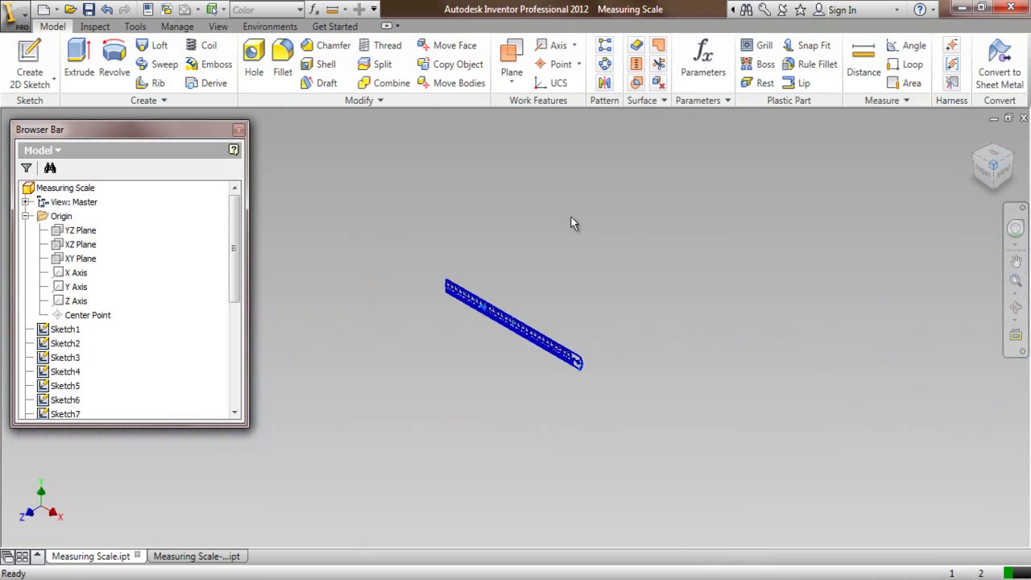
click(1016, 284)
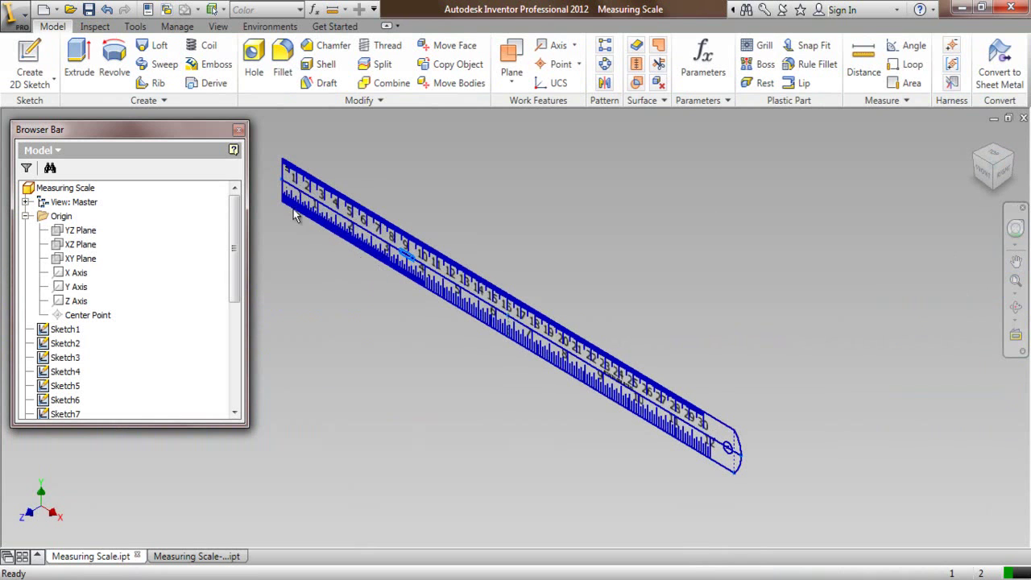
click(89, 8)
right_click(129, 236)
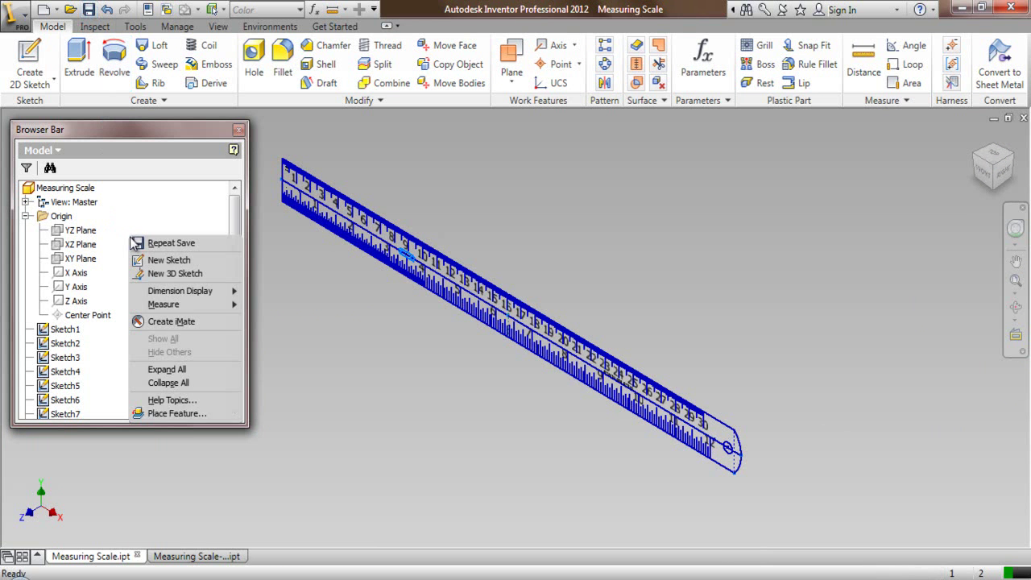
click(169, 383)
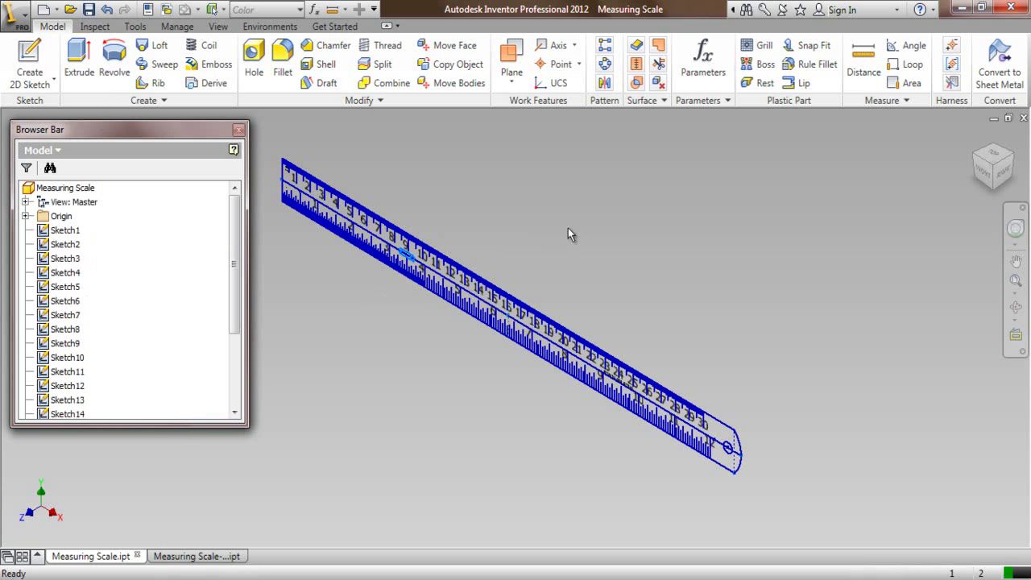
Step: Extrude the full ruler outline 1/32 in backward, behind the sketched ticks and numbers
click(79, 61)
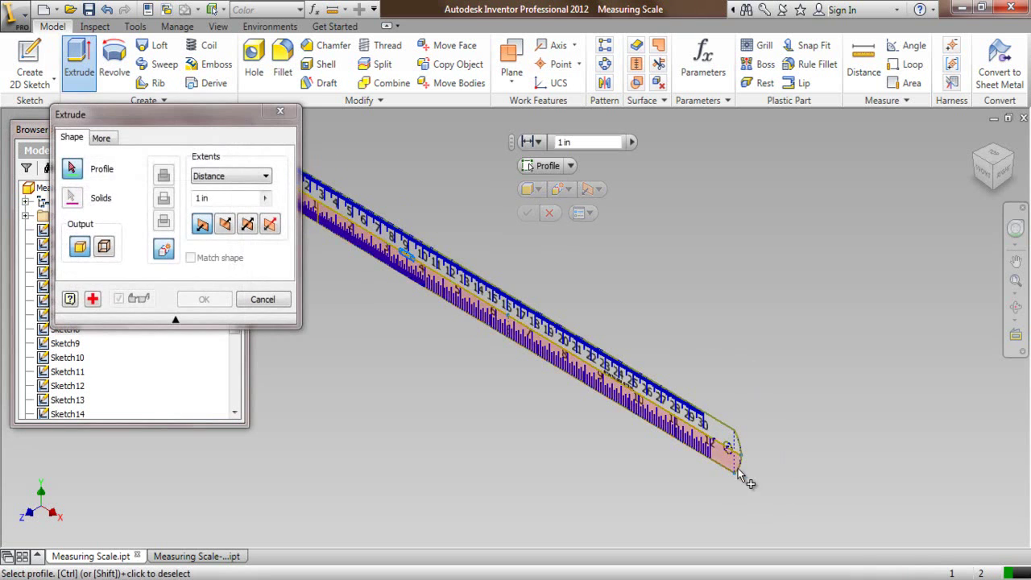
scroll(742, 474, up, 2)
click(739, 432)
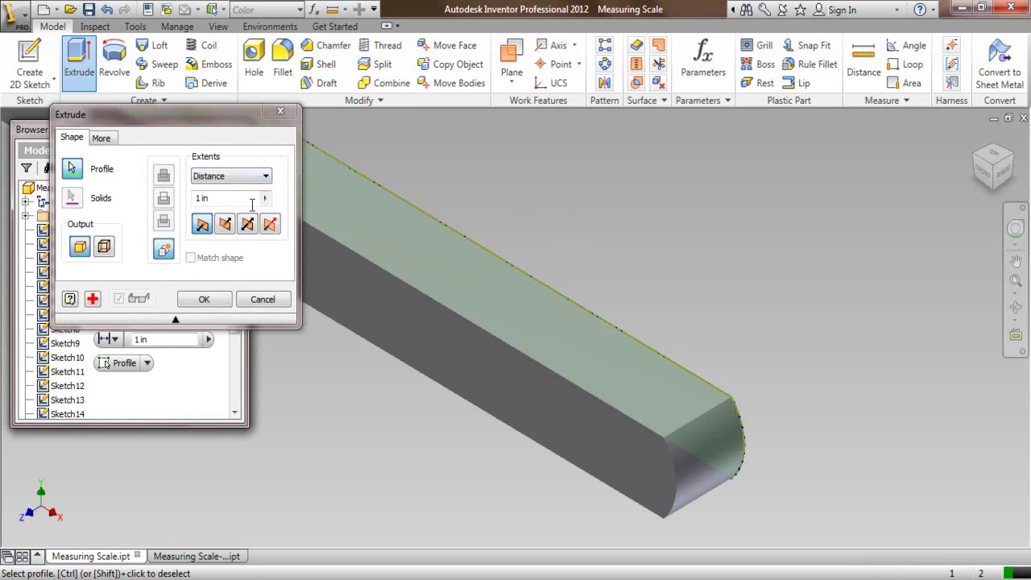
click(227, 225)
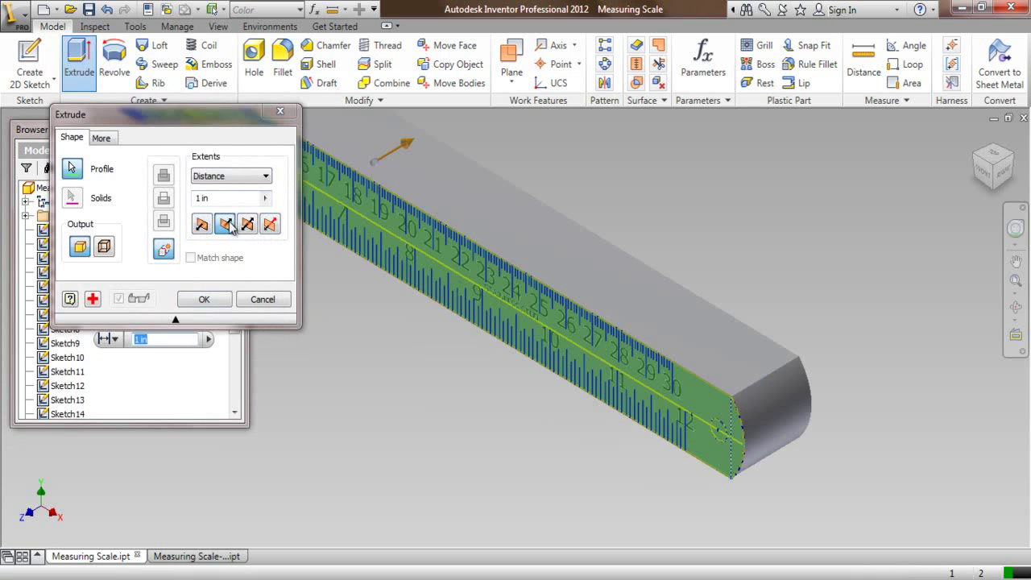
click(207, 199)
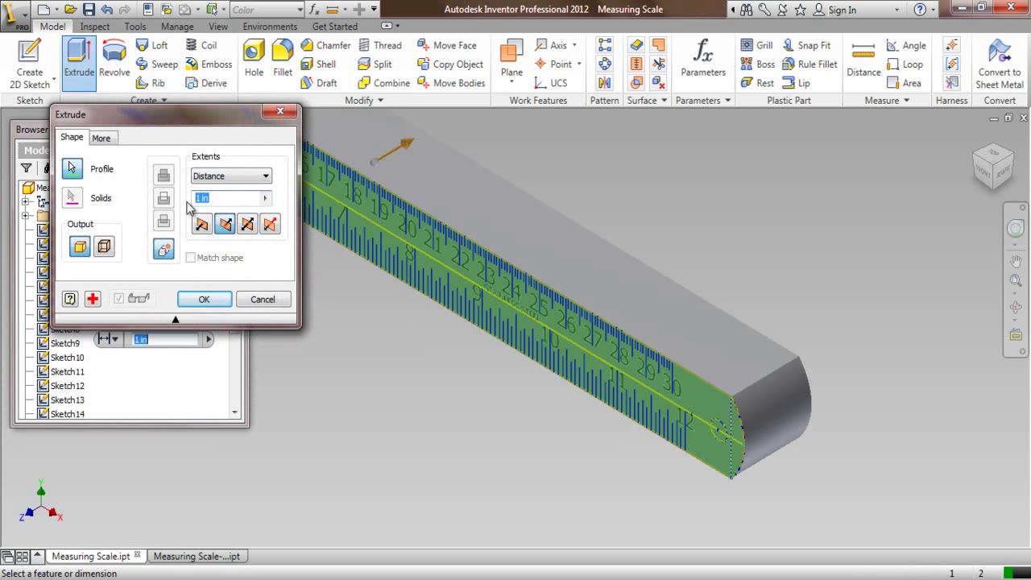
text(/32)
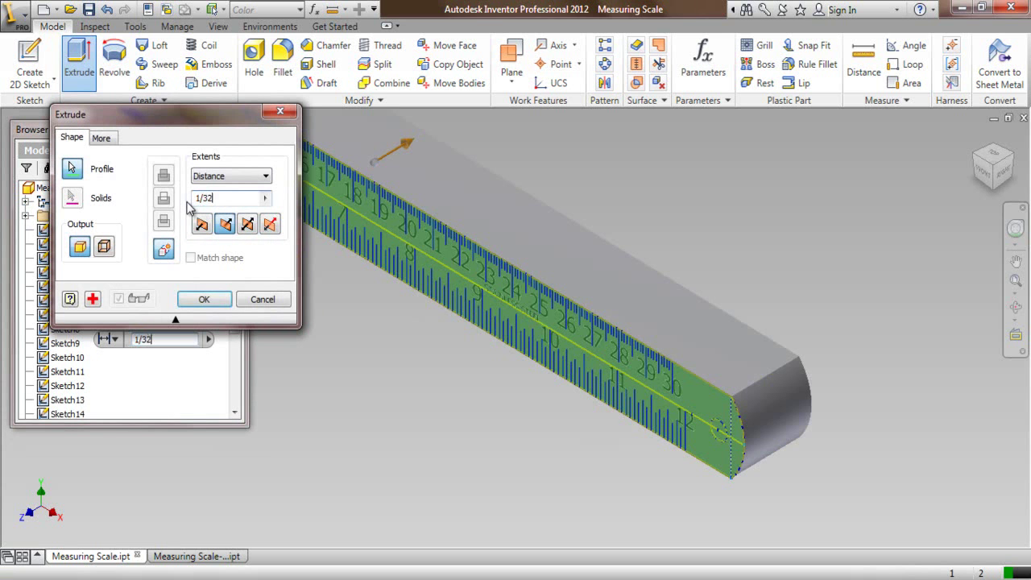
click(225, 303)
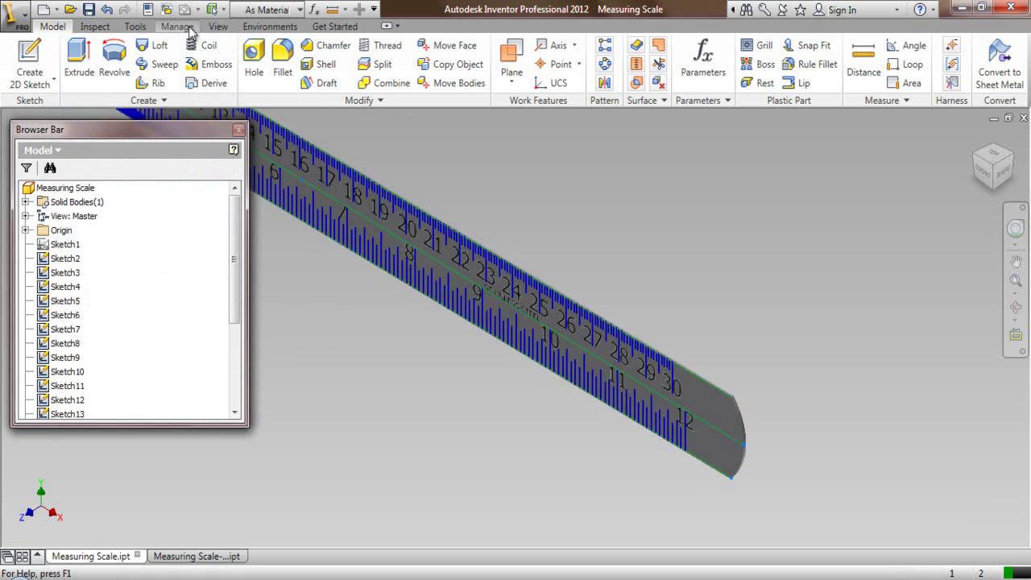
Step: Change the visual style in which the ruler body is displayed
click(217, 29)
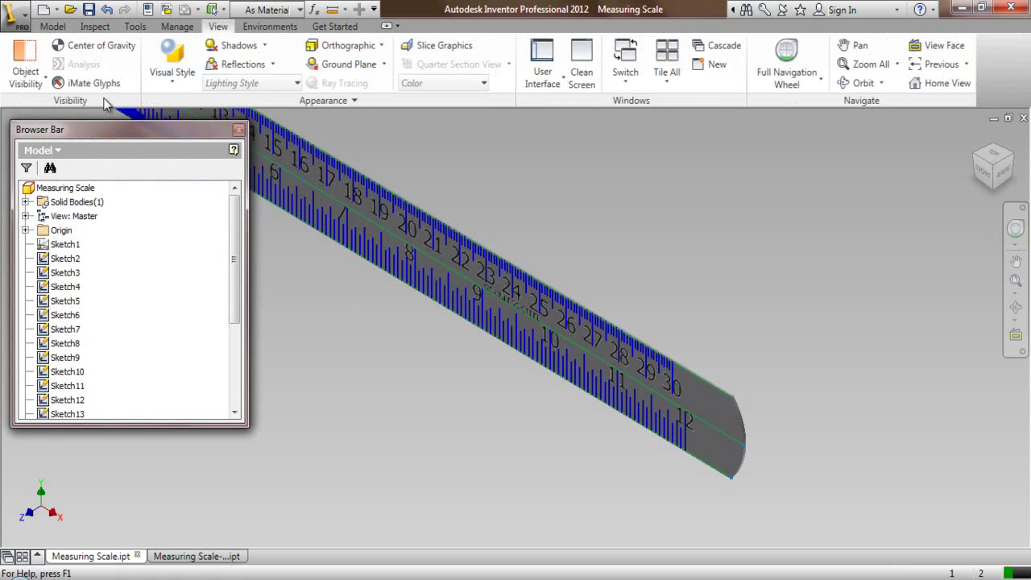
click(171, 68)
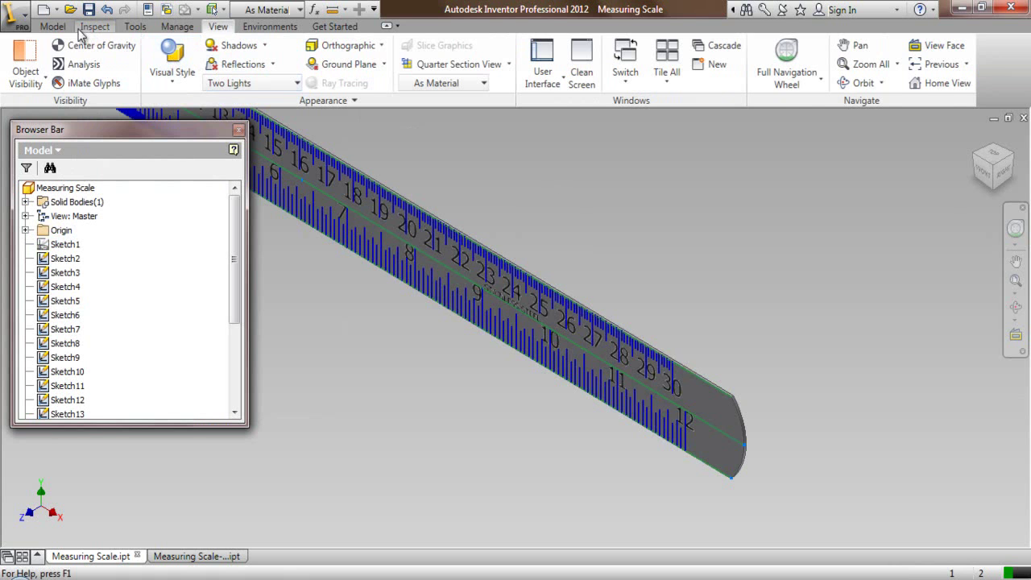
click(52, 26)
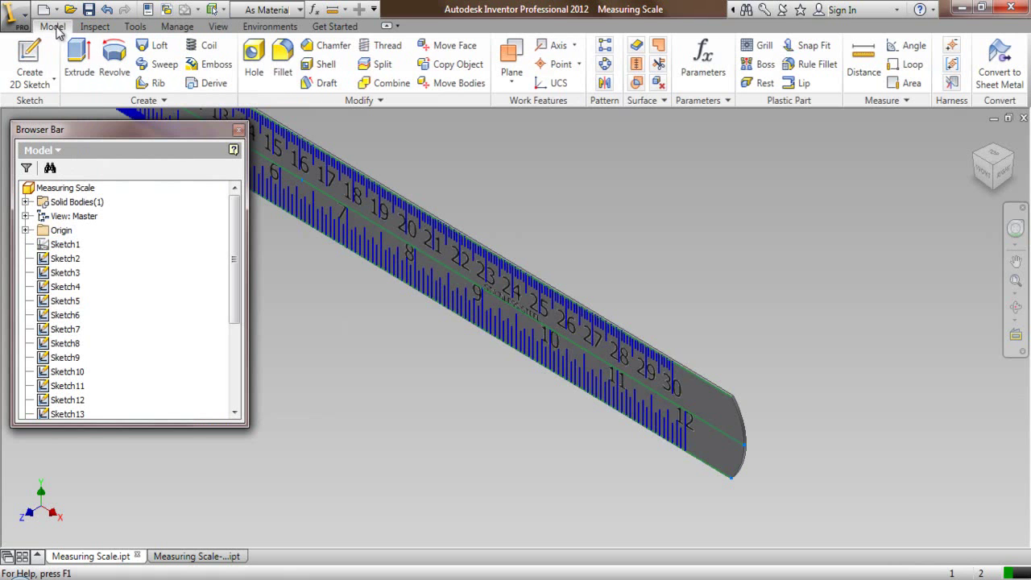
Step: Apply the Metal-Titanium (Polished) color to the ruler part and save the file
click(292, 11)
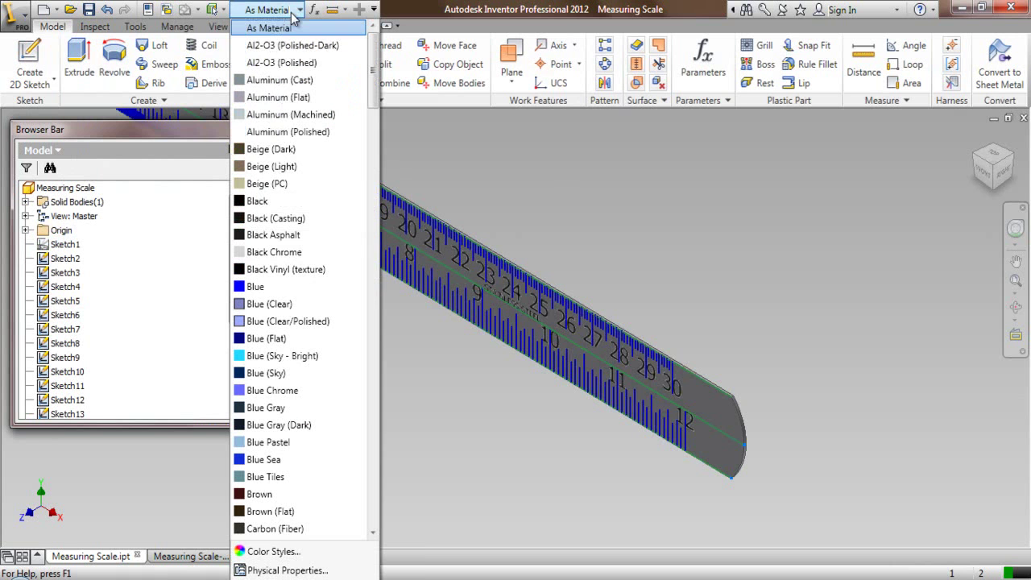
scroll(330, 510, down, 20)
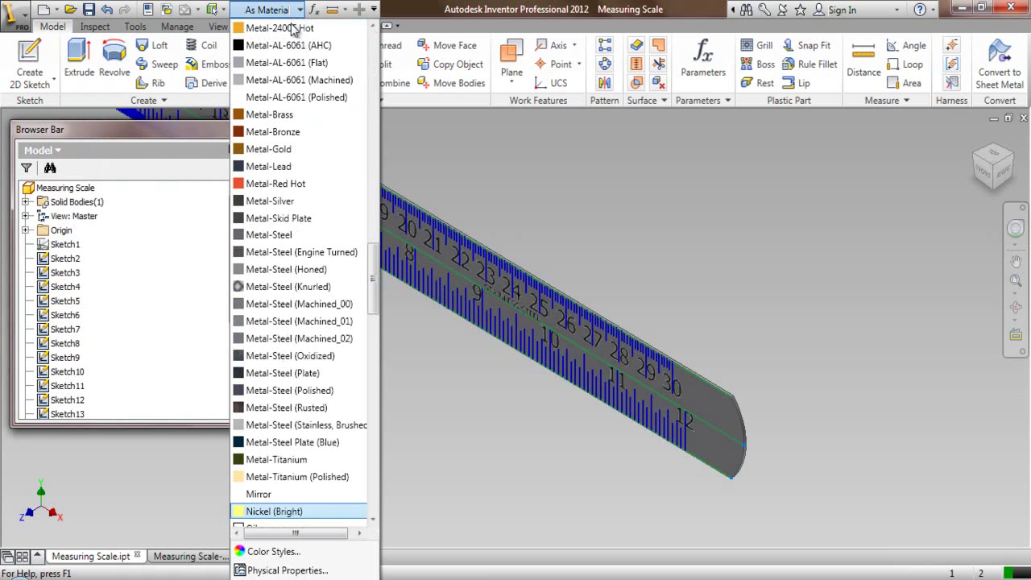
click(332, 477)
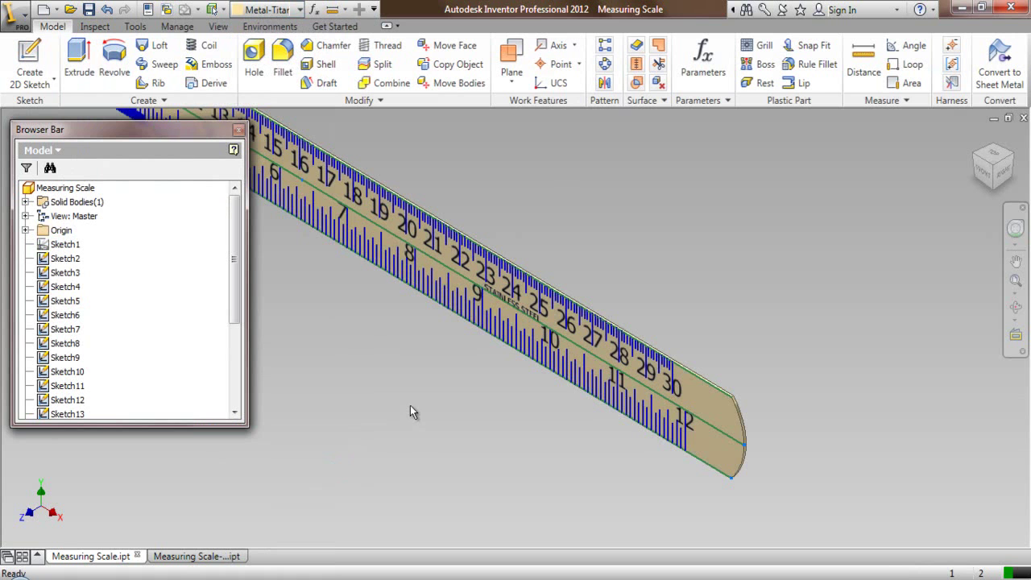
click(1015, 280)
key(ctrl+s)
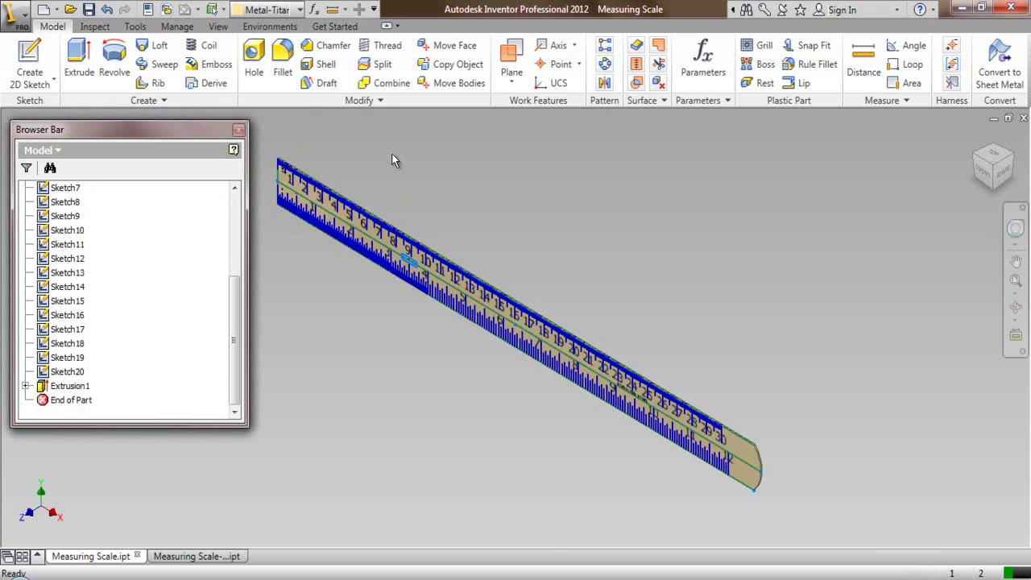
Step: Turn on the visibility of Sketch1 to reveal the circle near the ruler's rounded end
scroll(767, 489, down, 5)
scroll(133, 298, up, 4)
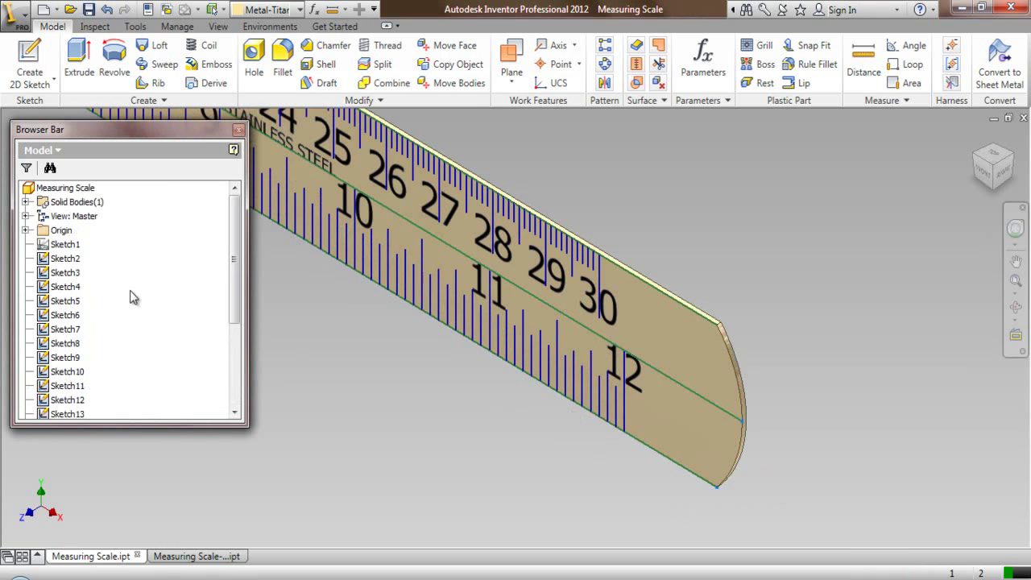
right_click(65, 244)
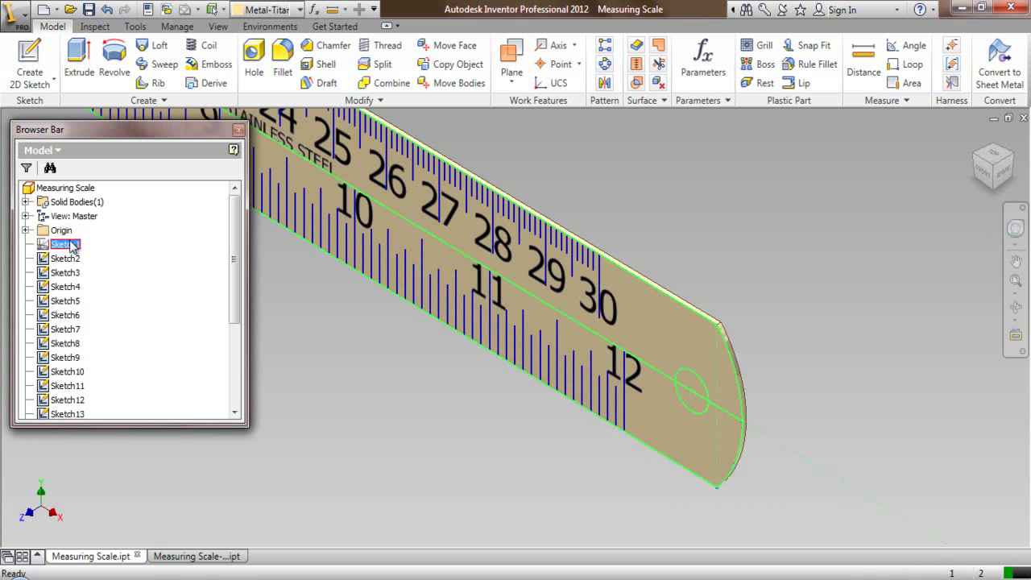
click(102, 394)
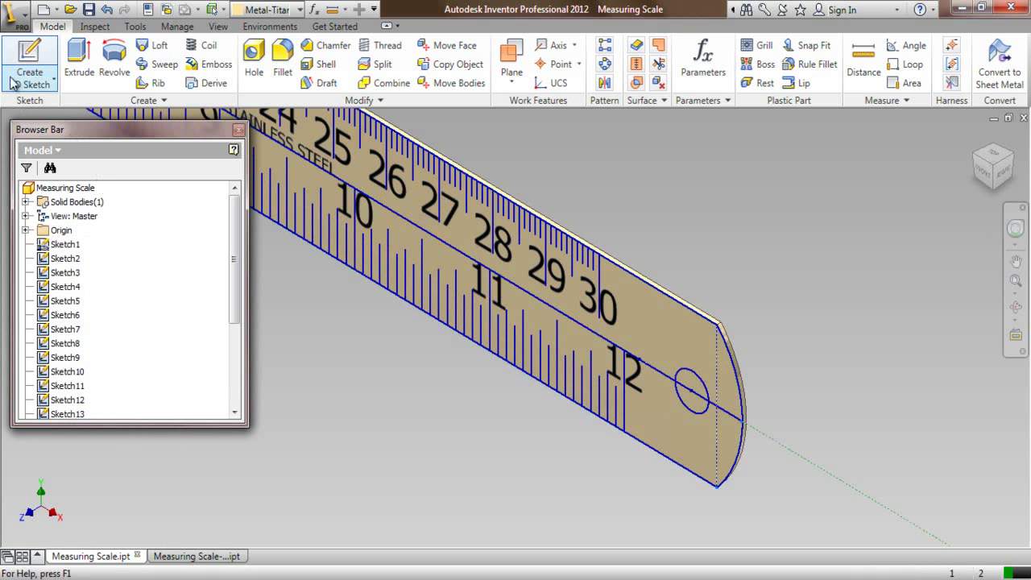
Step: Cut-extrude the circle at the rounded end 1/32 in through the ruler body, and hide Sketch1 again
click(69, 50)
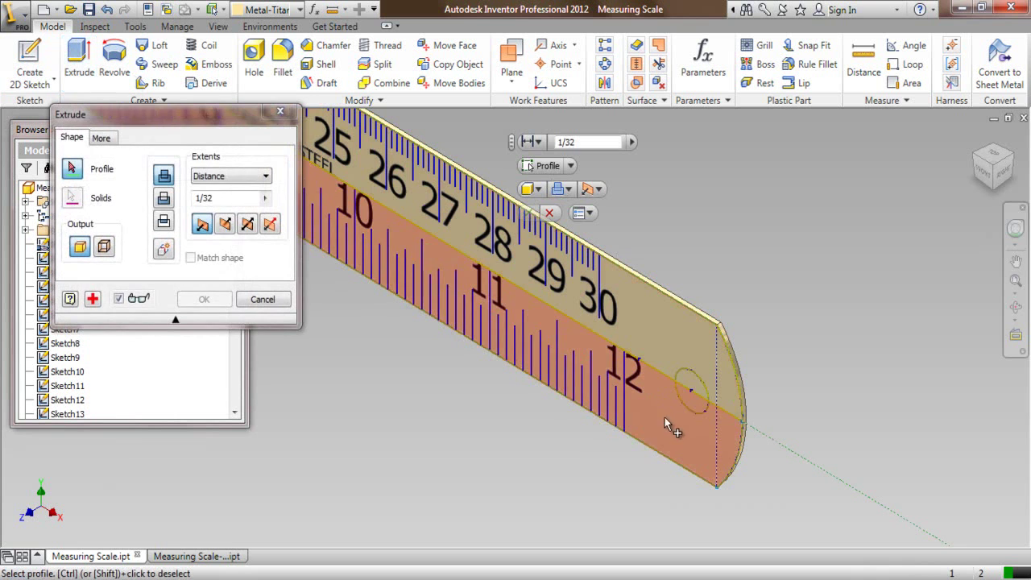
click(694, 386)
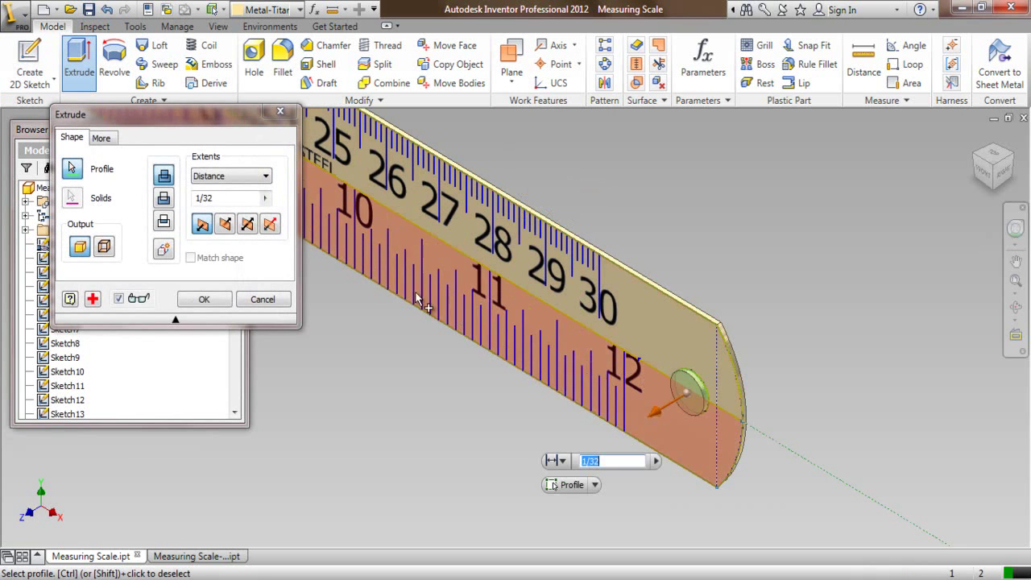
click(163, 198)
click(204, 299)
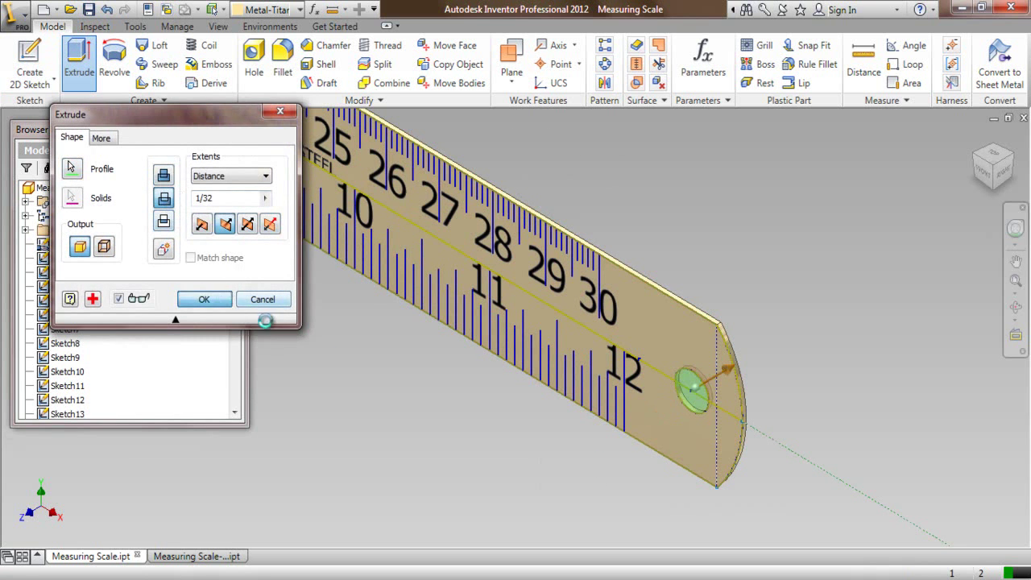
right_click(73, 244)
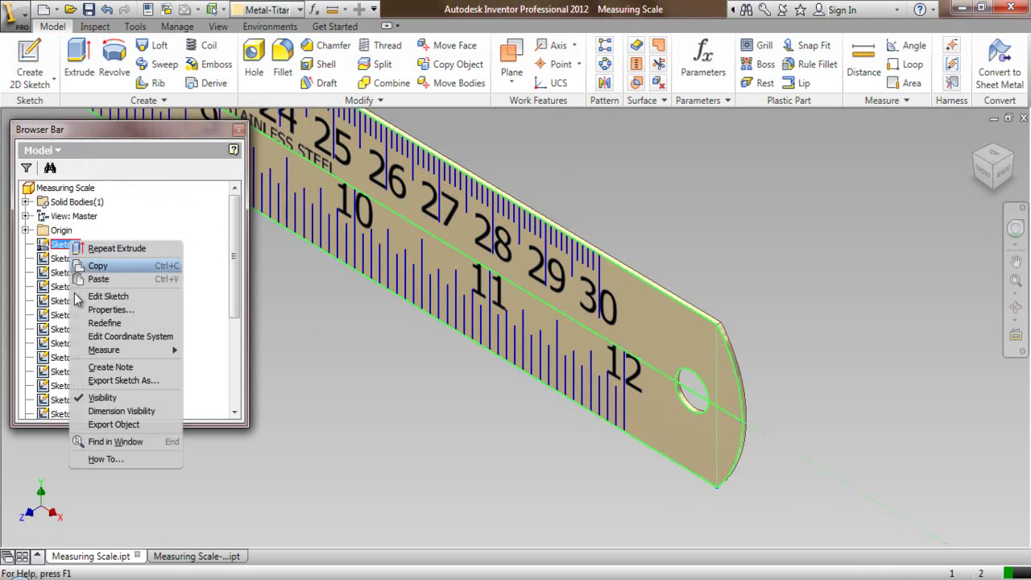
click(100, 397)
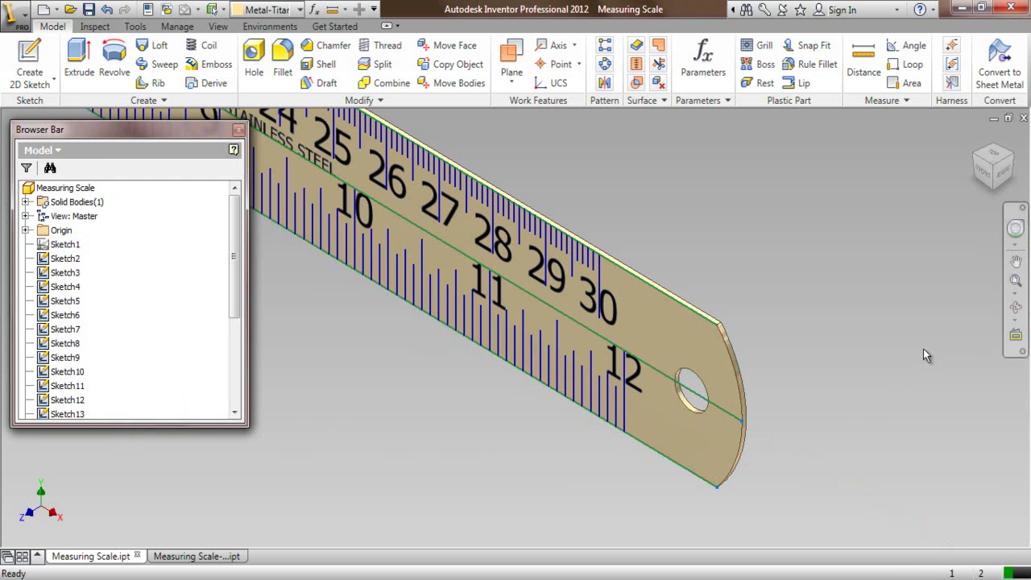
Step: Display the whole ruler in Clean Screen mode
scroll(970, 279, down, 1)
scroll(970, 278, down, 5)
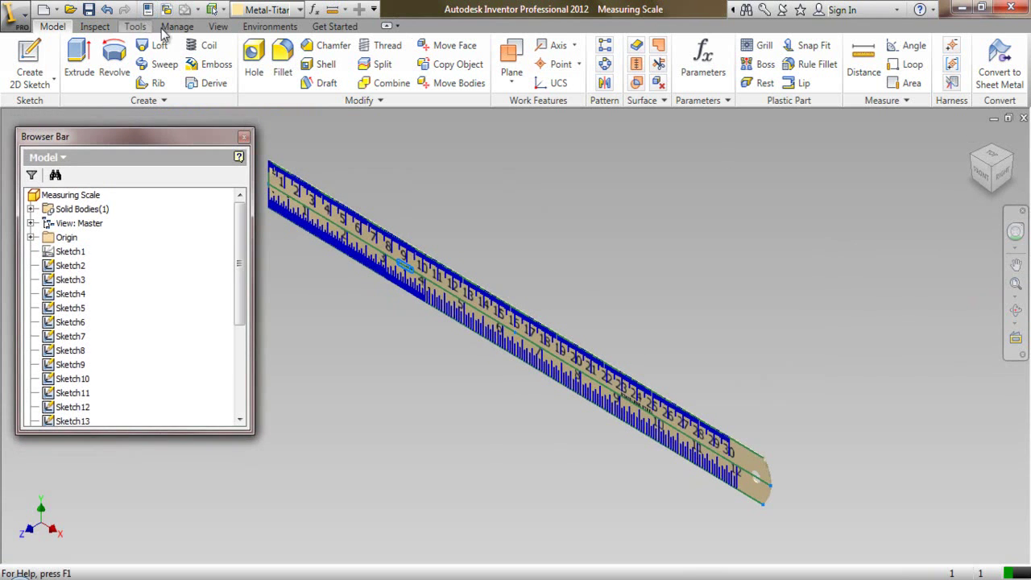
click(218, 26)
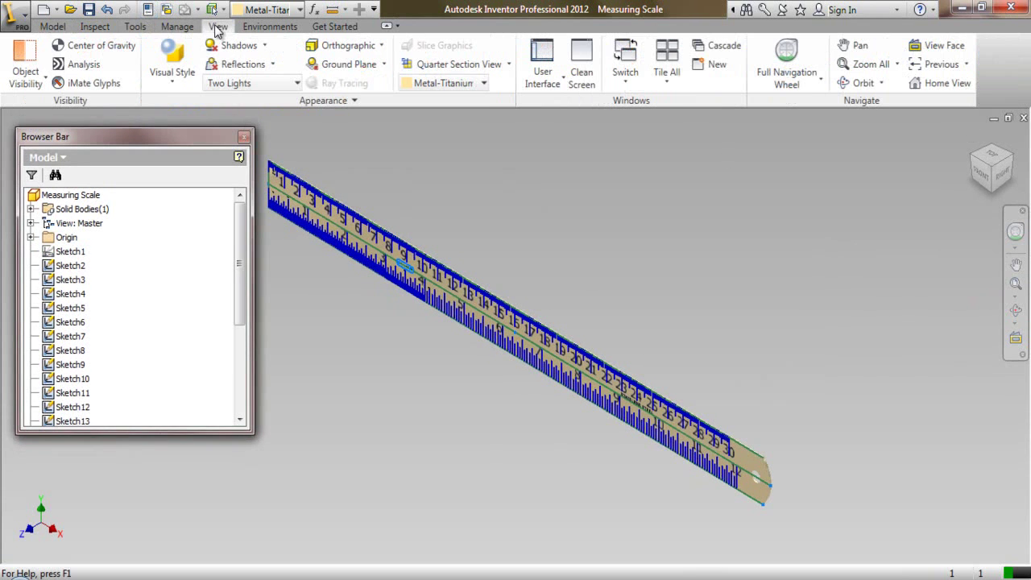
click(583, 65)
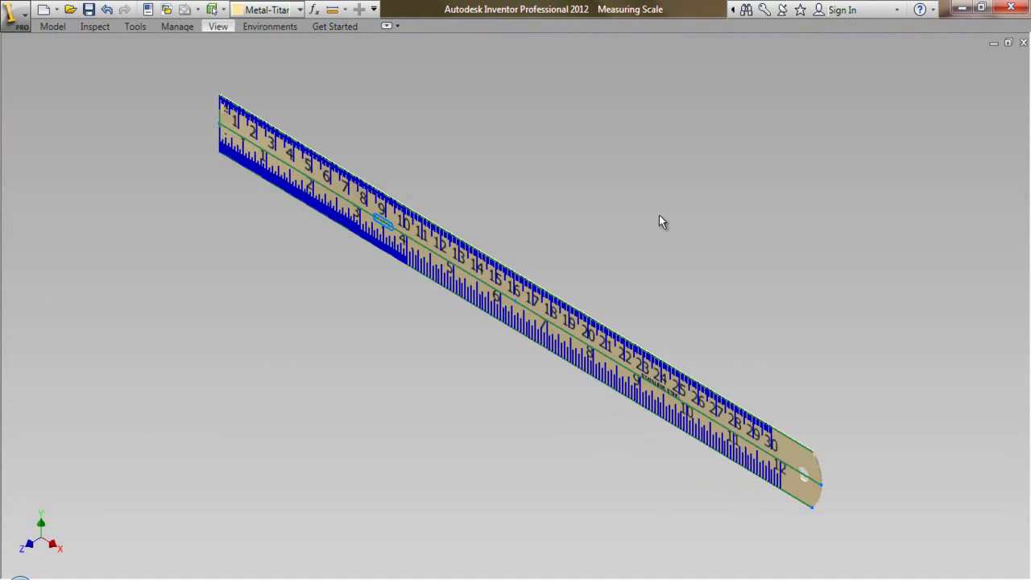
Step: Examine the ruler's face from the front, following the centimetre and inch graduations and labels from the zero end along its length
click(972, 117)
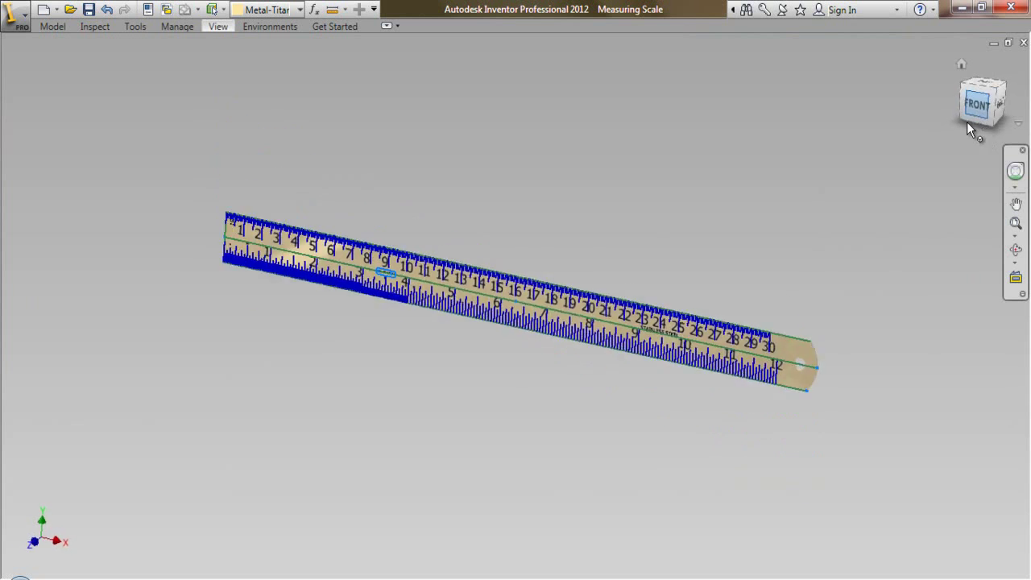
click(1015, 223)
drag(882, 231, 550, 323)
scroll(298, 301, up, 5)
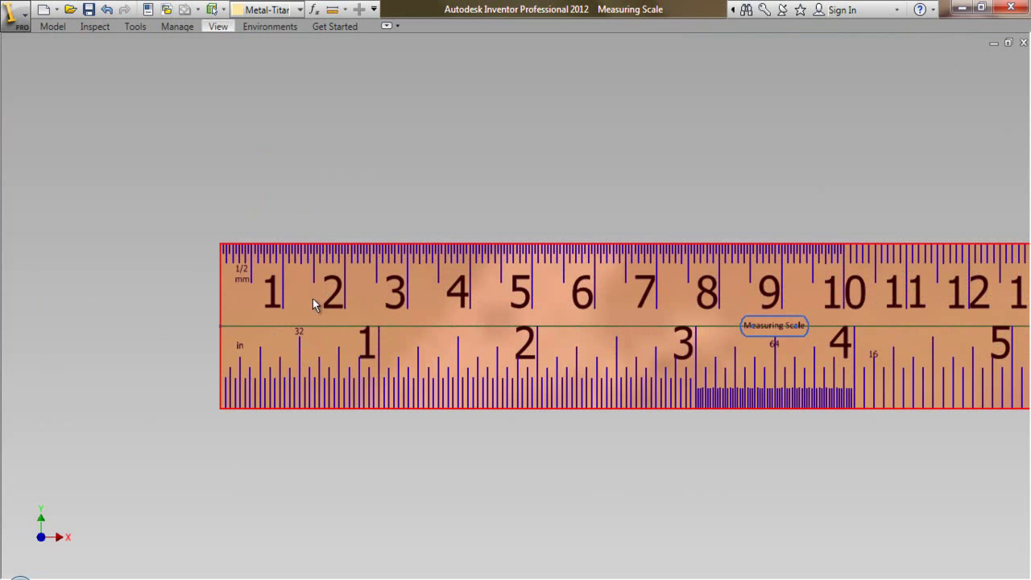
scroll(307, 316, up, 3)
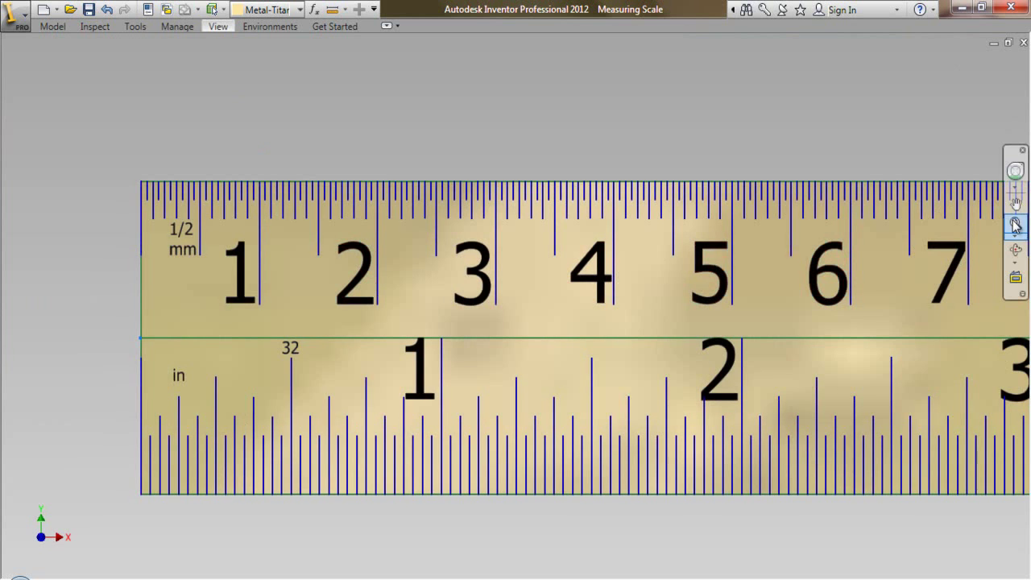
click(1016, 203)
drag(473, 311, 443, 294)
right_click(427, 255)
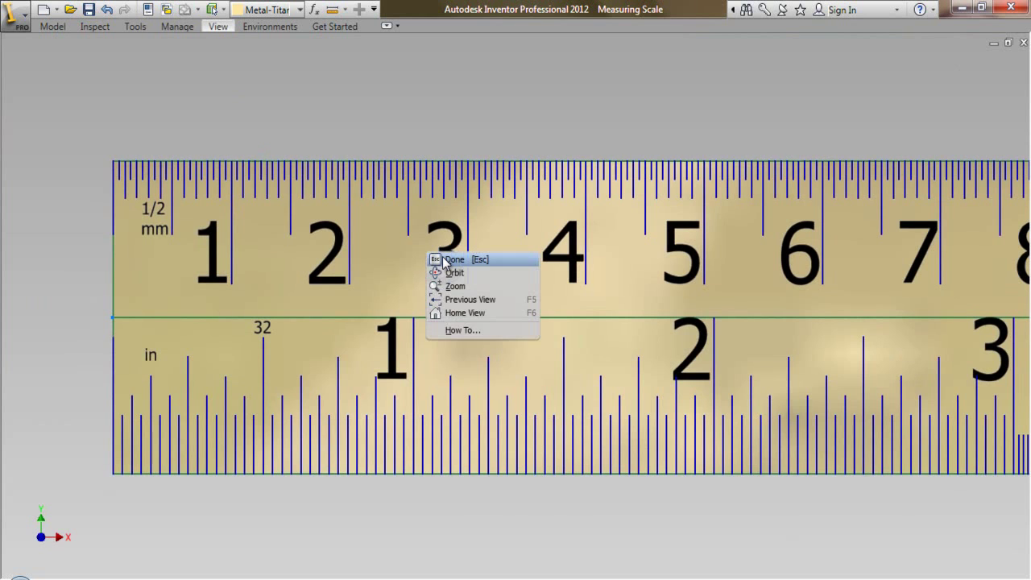
click(453, 260)
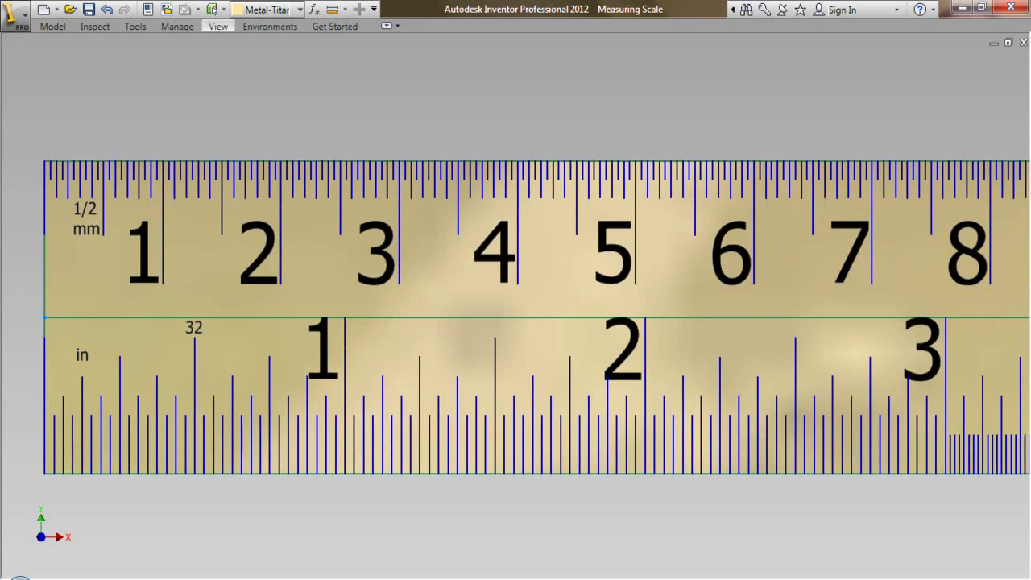
key(Right)
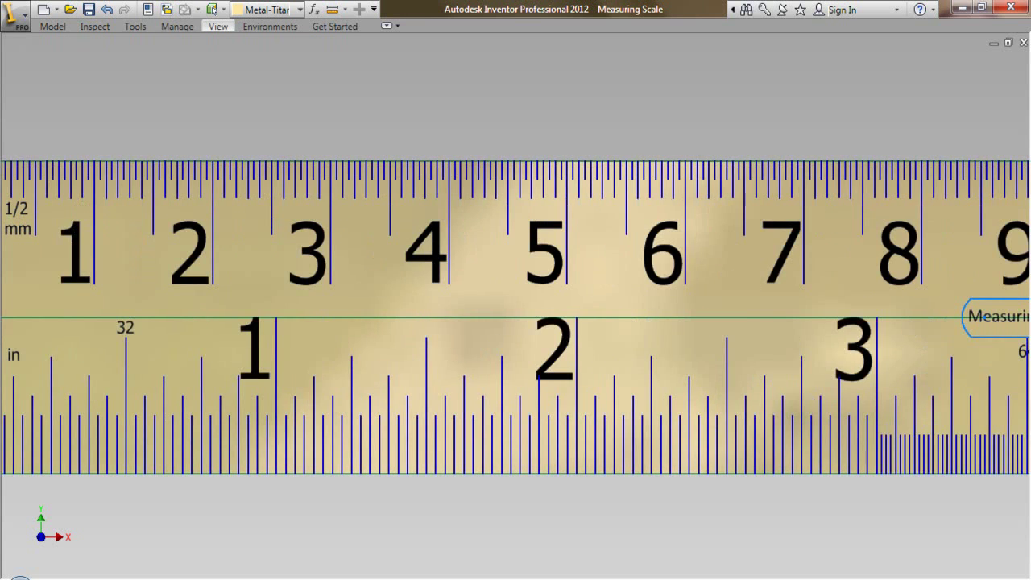
key(Right)
key(Right)
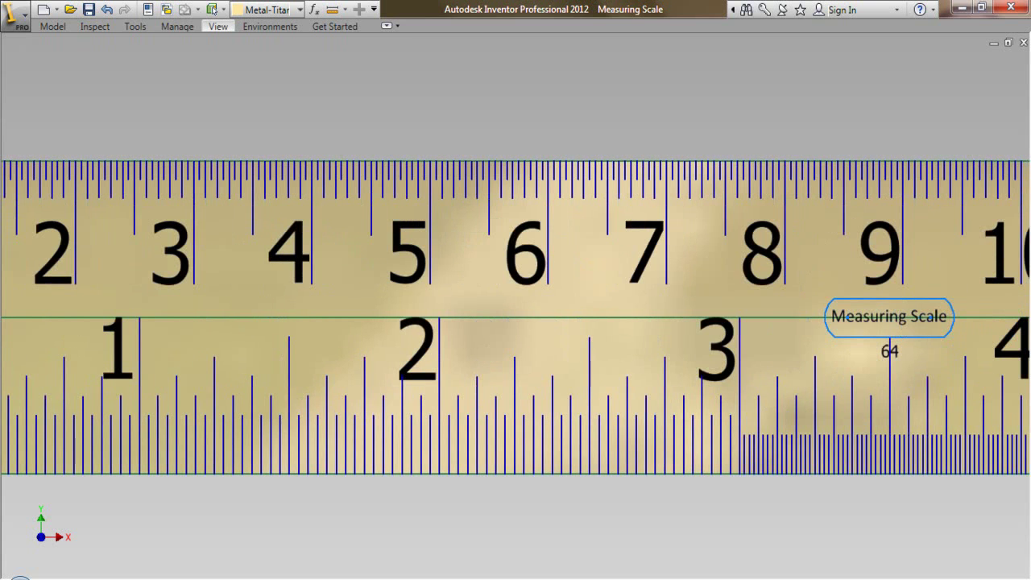
key(Right)
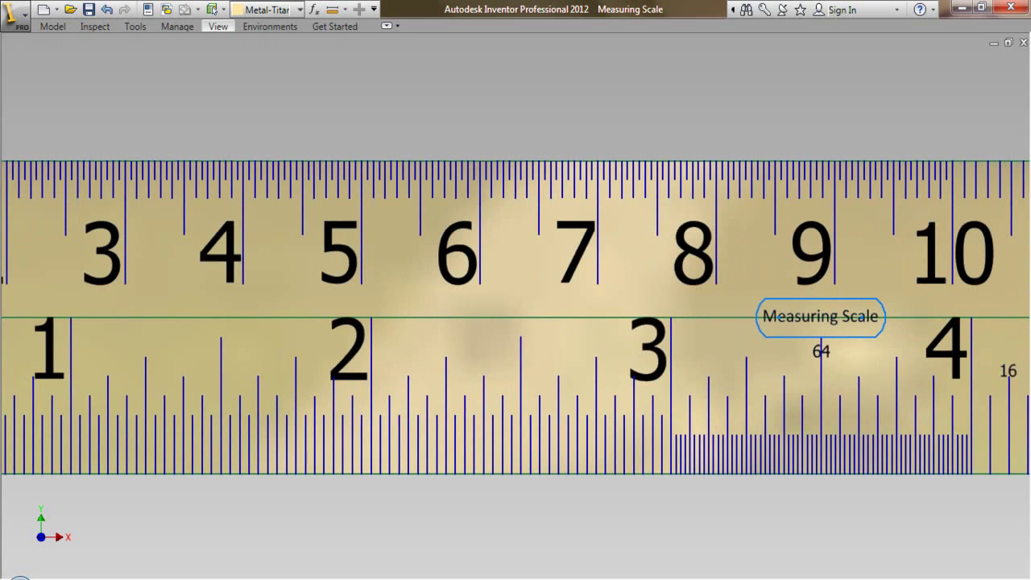